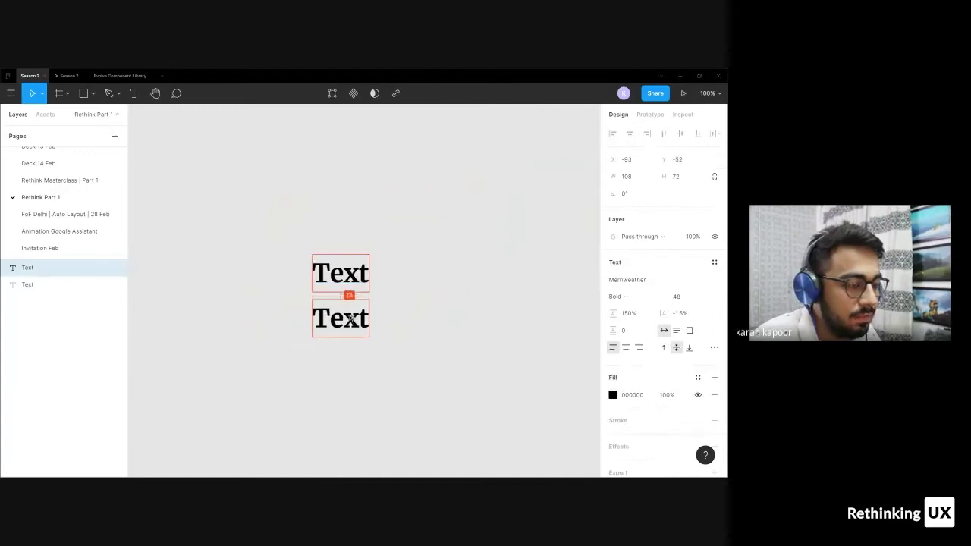
Change the lower copy to 'Subtext' at size 32 and nudge it up under Text
double_click(347, 318)
type("Subtext")
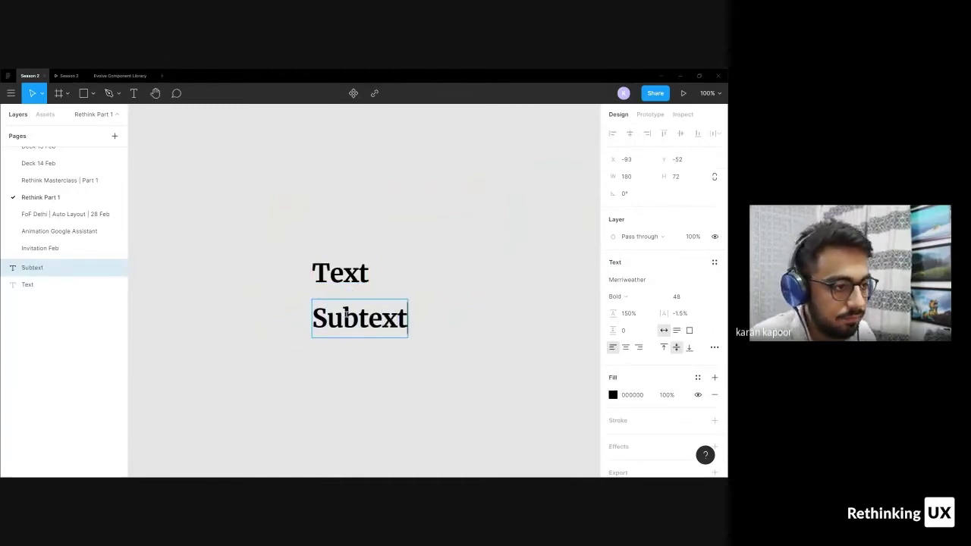
key("Escape")
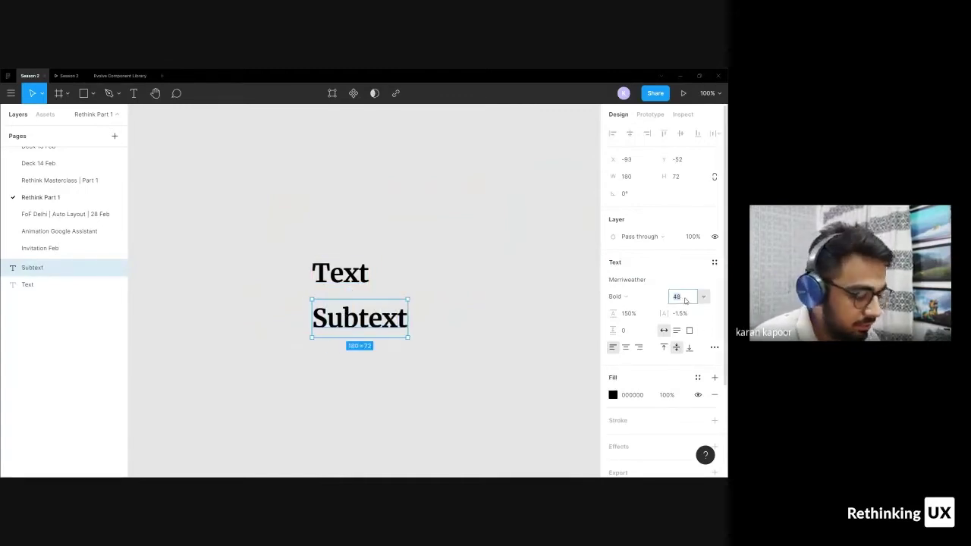
type("32")
key("Return")
left_click_drag(341, 321, 341, 307)
Group Text and Subtext as Group 1 and place a duplicate group to its right
left_click_drag(274, 210, 437, 368)
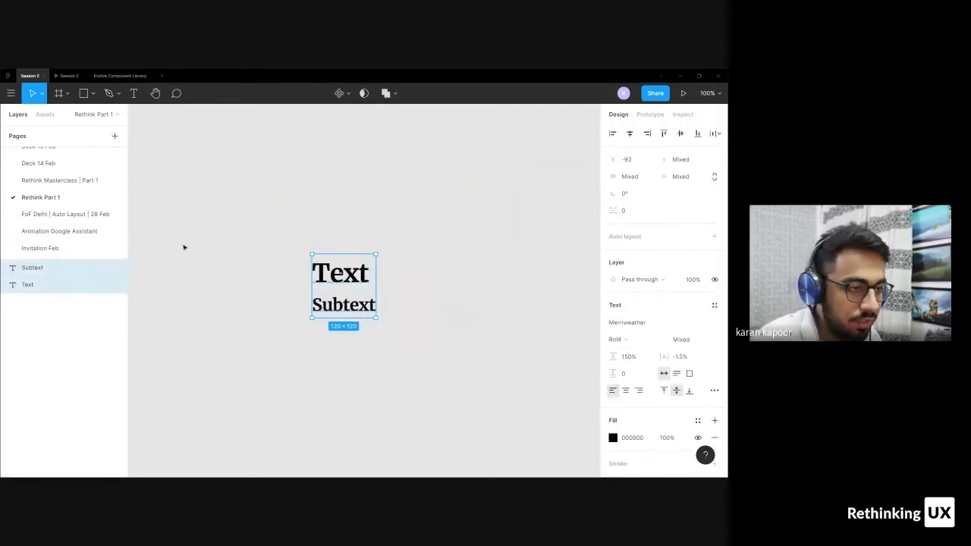
key("ctrl+g")
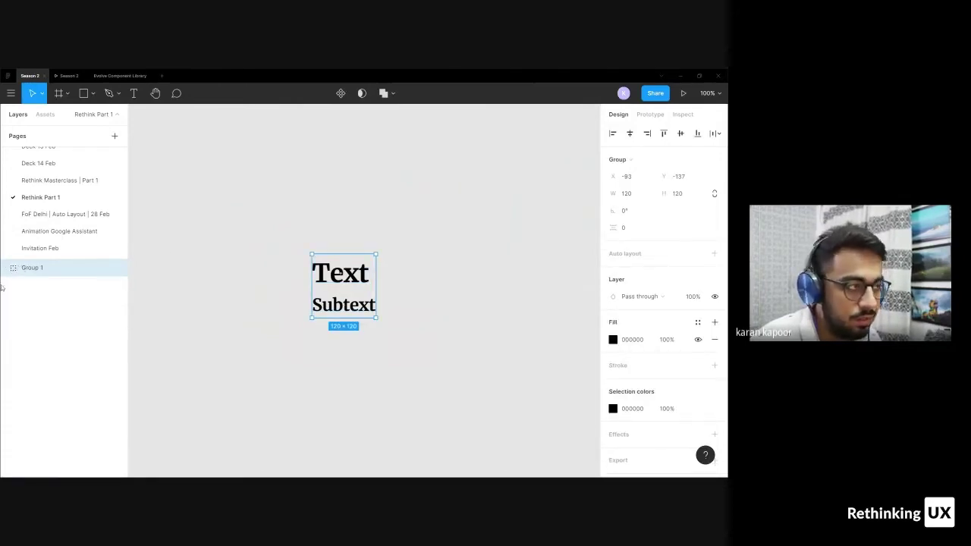
left_click(364, 252)
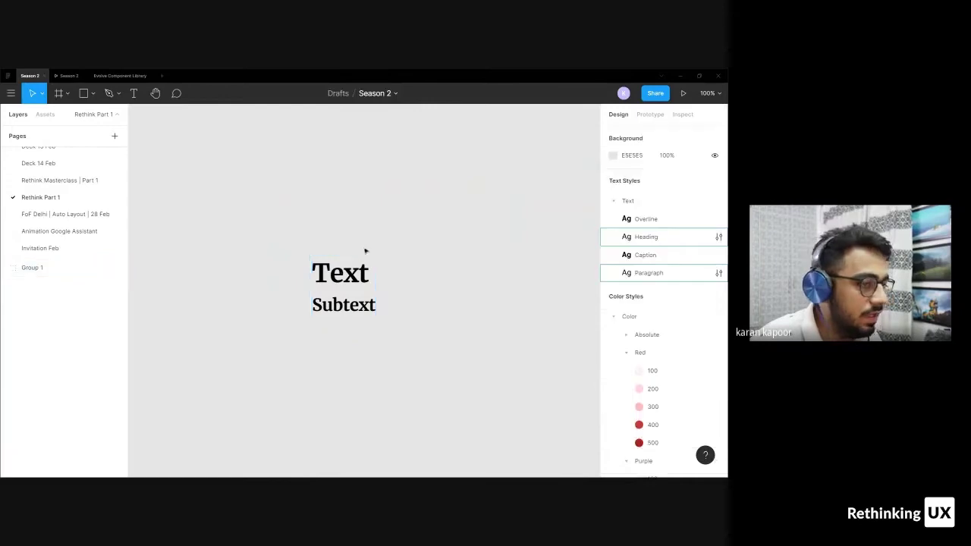
left_click_drag(343, 276, 448, 278)
left_click(440, 231)
left_click(446, 287)
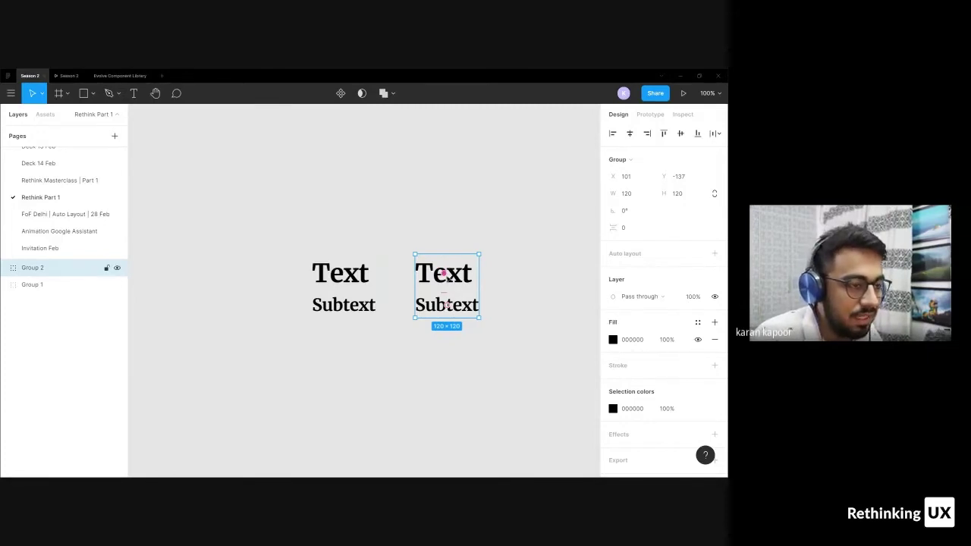
Convert the right-hand group into a frame, Frame 2
left_click(458, 241)
scroll(481, 290, "up", 3)
left_click(390, 306)
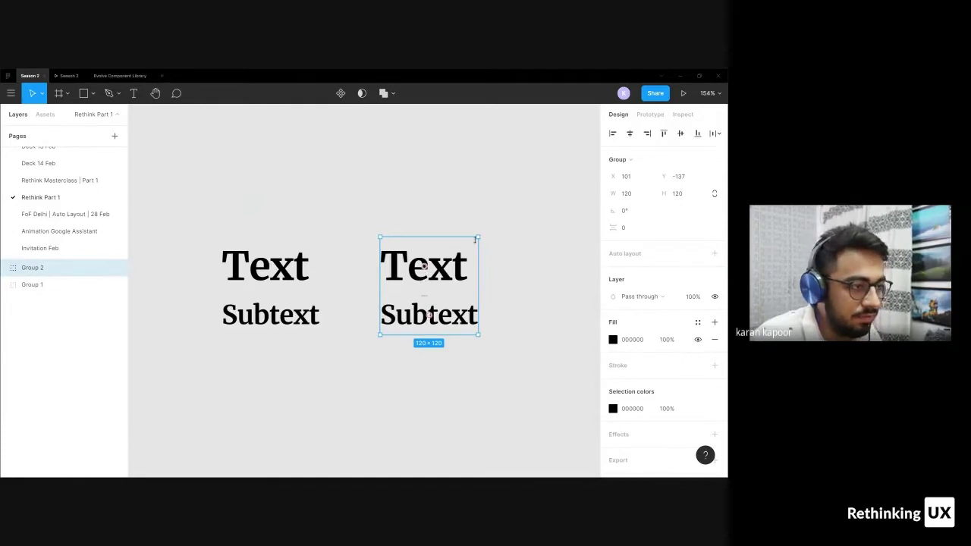
left_click(621, 159)
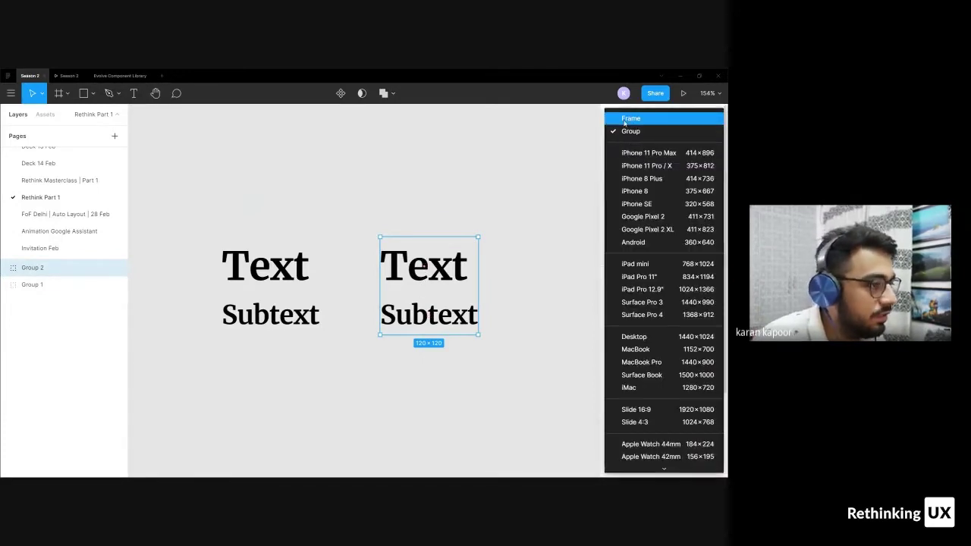
left_click(624, 120)
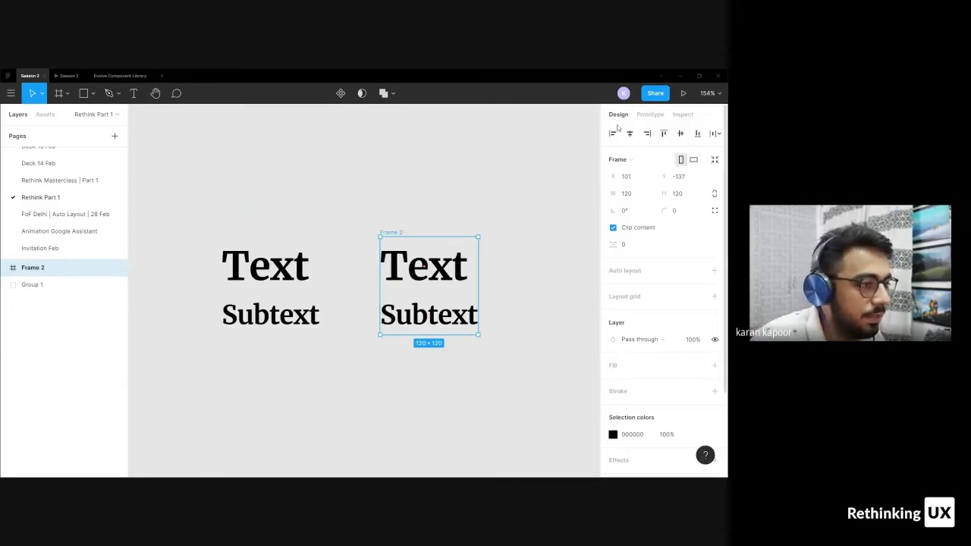
Stretch Group 1 to test its resizing and expand both containers in the Layers panel
left_click(507, 220)
left_click(265, 267)
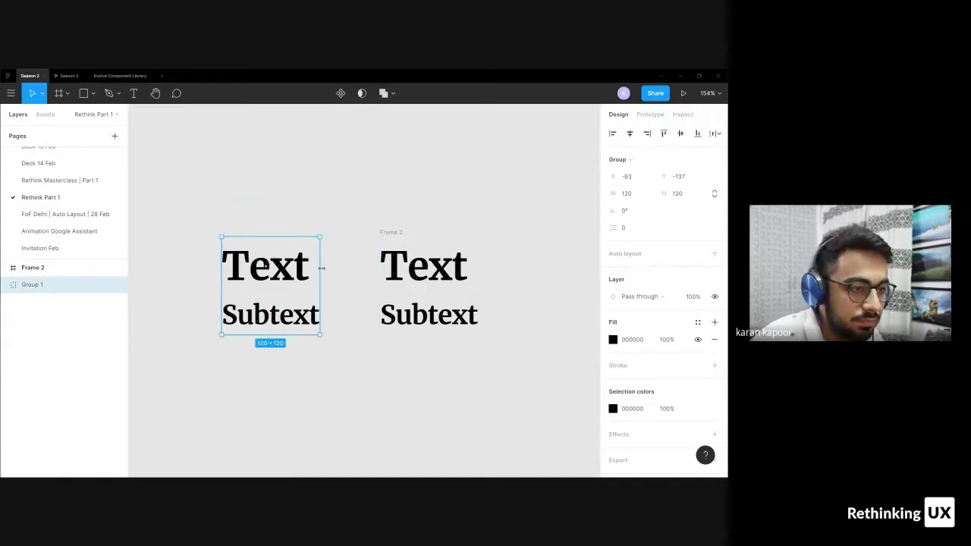
mouse_move(322, 268)
left_mouse_down()
mouse_move(371, 277)
mouse_move(320, 275)
left_mouse_up()
scroll(288, 258, "up", 3)
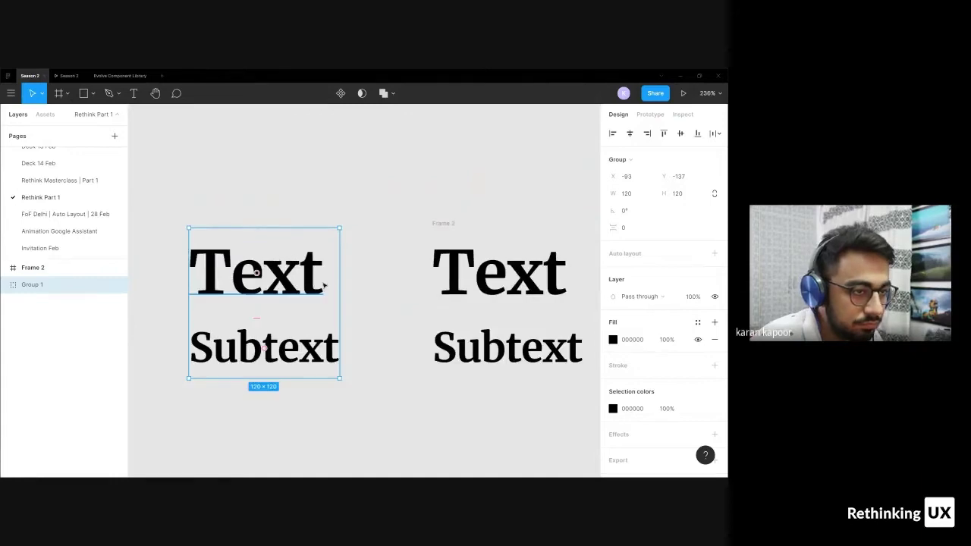
left_click(5, 284)
left_click(4, 269)
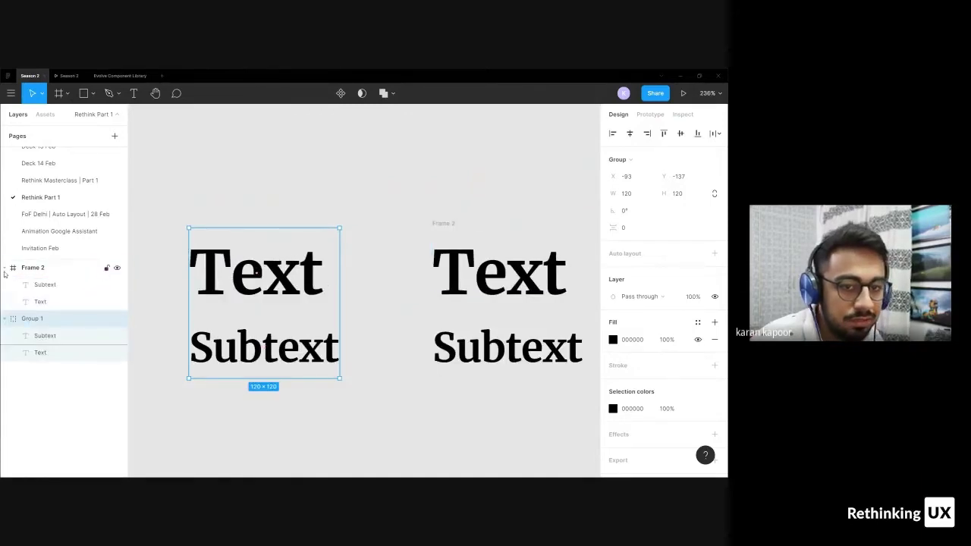
left_click(59, 289)
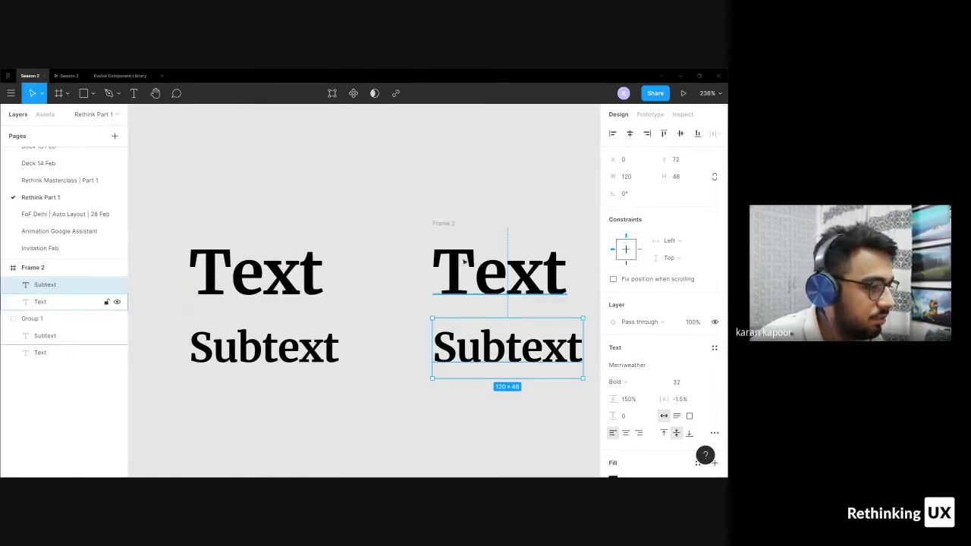
Test-resize Frame 2 and undo it, then shrink Group 1 to see its text scale
left_click(443, 223)
scroll(399, 238, "down", 3)
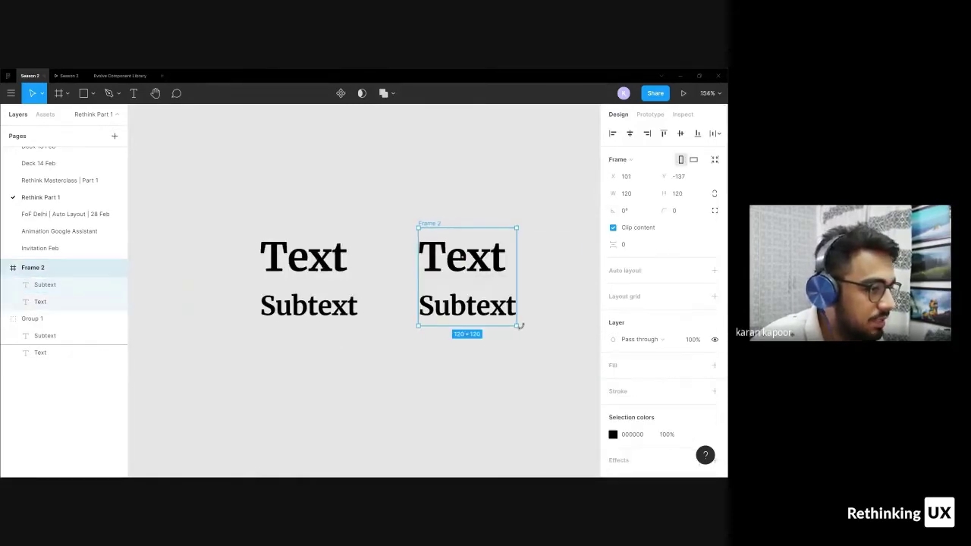
left_click_drag(521, 326, 430, 310)
key("ctrl+z")
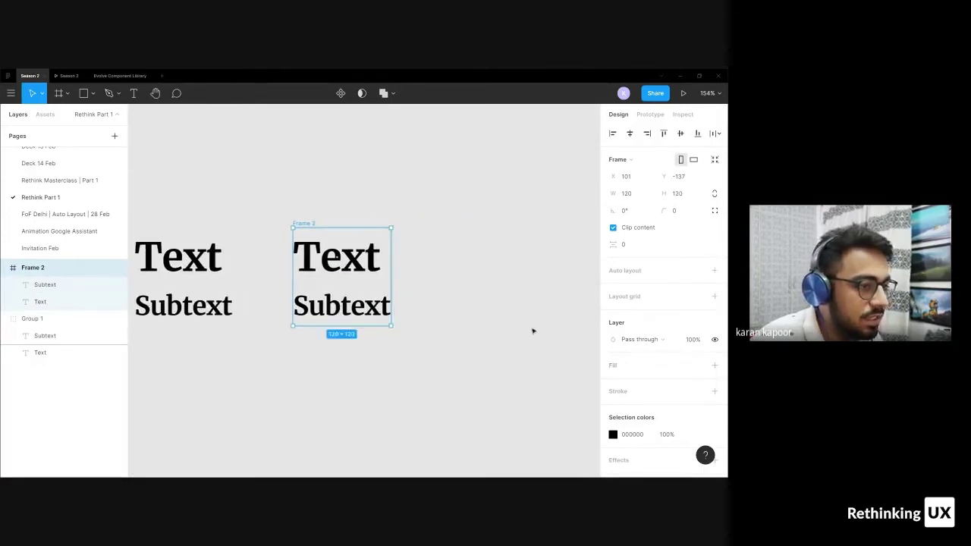
scroll(533, 331, "down", 3)
scroll(311, 300, "up", 3)
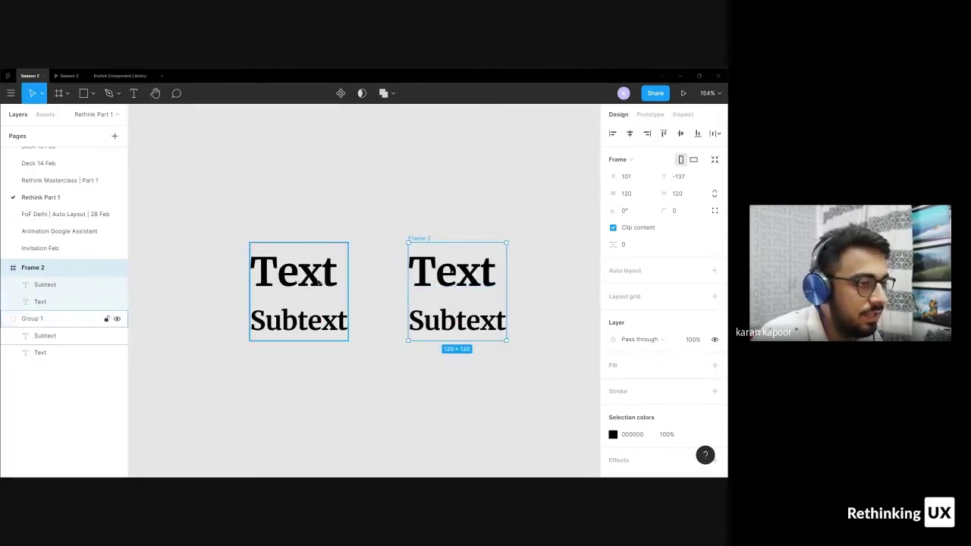
left_click(314, 280)
mouse_move(345, 344)
left_mouse_down()
mouse_move(321, 316)
mouse_move(288, 306)
mouse_move(275, 277)
mouse_move(395, 362)
mouse_move(301, 318)
mouse_move(275, 295)
mouse_move(270, 254)
mouse_move(367, 265)
mouse_move(366, 232)
mouse_move(361, 342)
mouse_move(347, 265)
mouse_move(350, 327)
left_mouse_up()
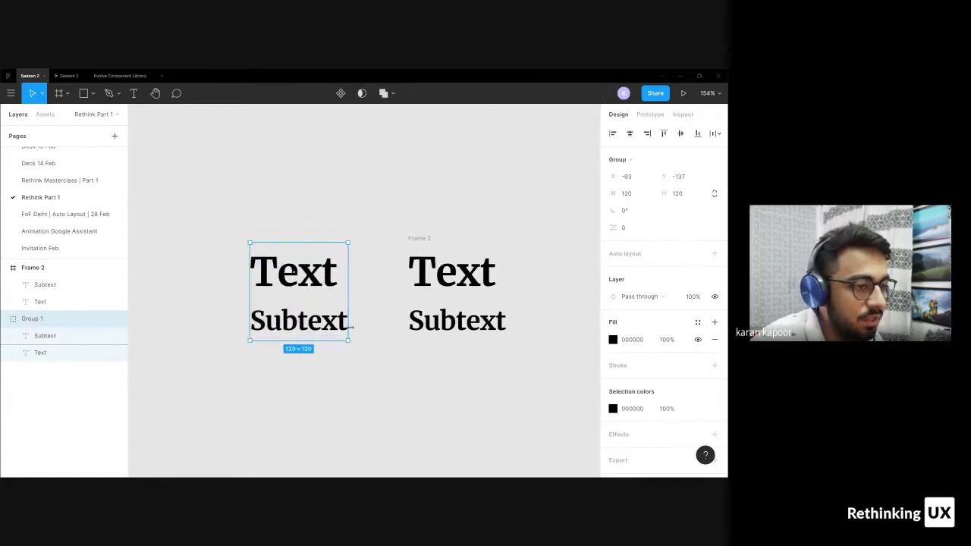
left_click(629, 229)
left_click(446, 241)
double_click(277, 255)
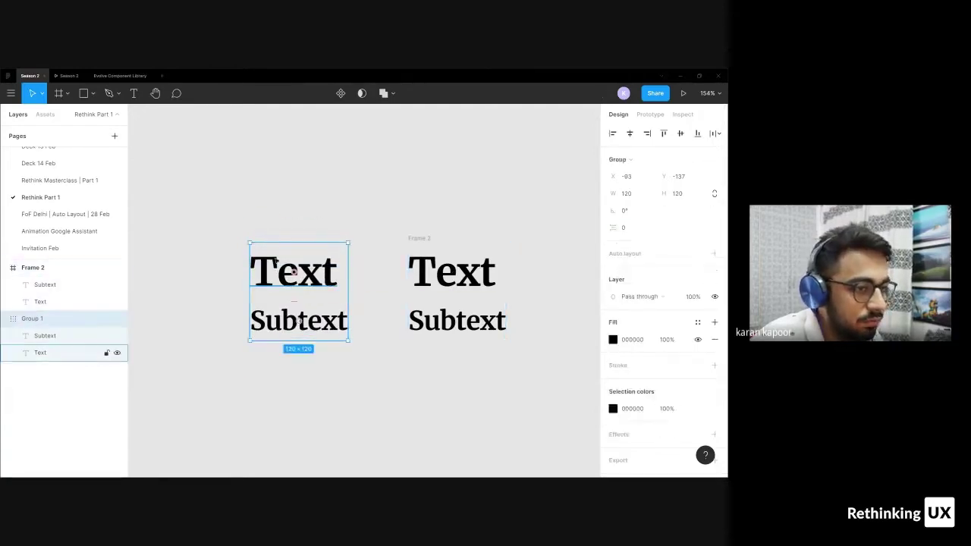
left_click(288, 338)
left_click(254, 243)
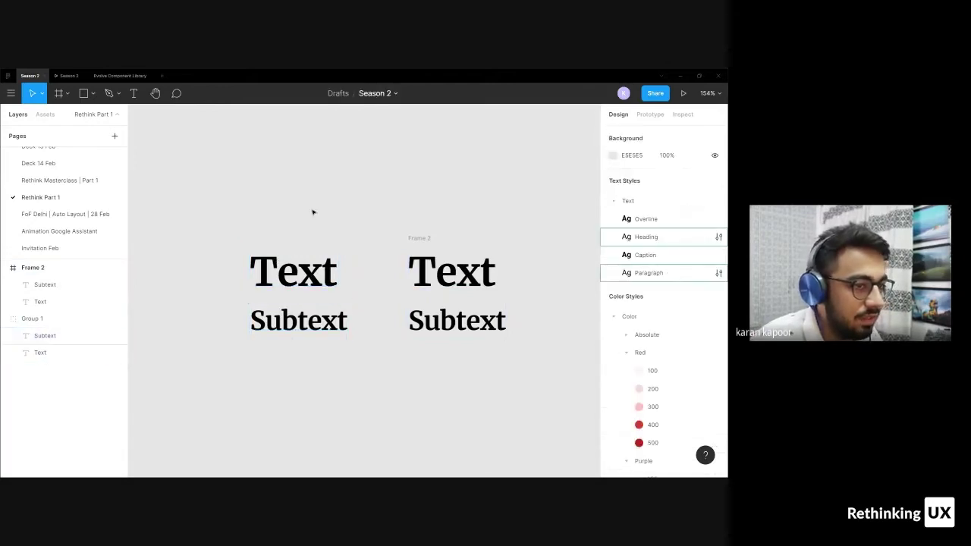
left_click(301, 333)
left_click_drag(302, 338, 302, 291)
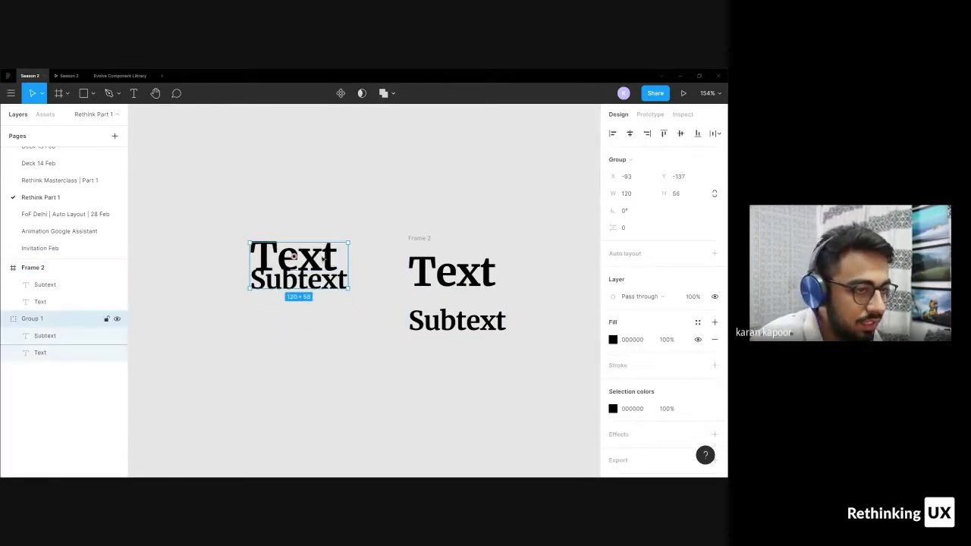
left_click(324, 259)
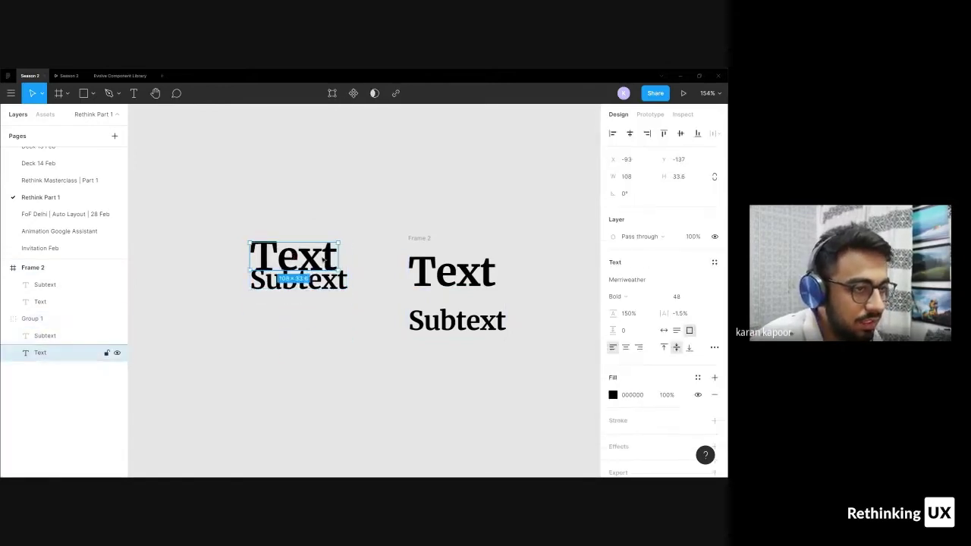
left_click(678, 179)
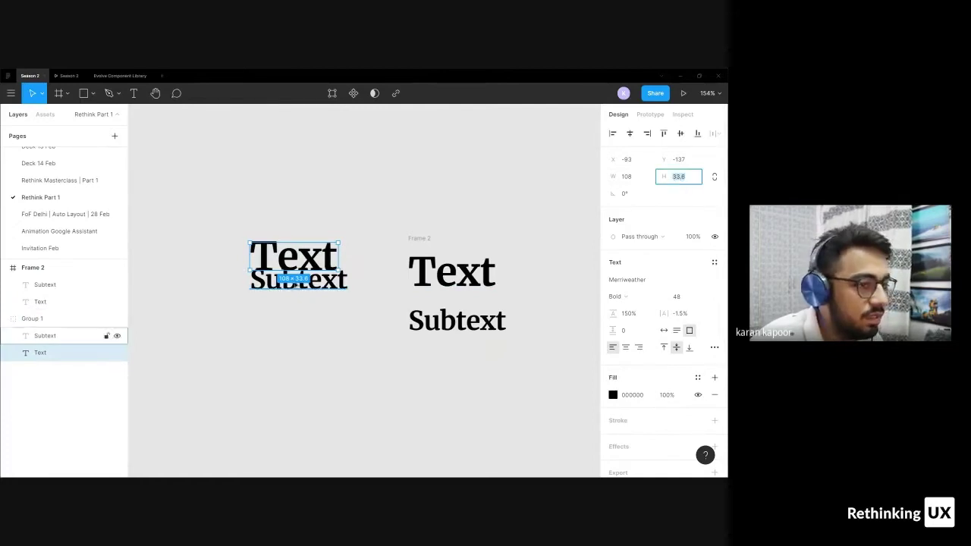
left_click(304, 283)
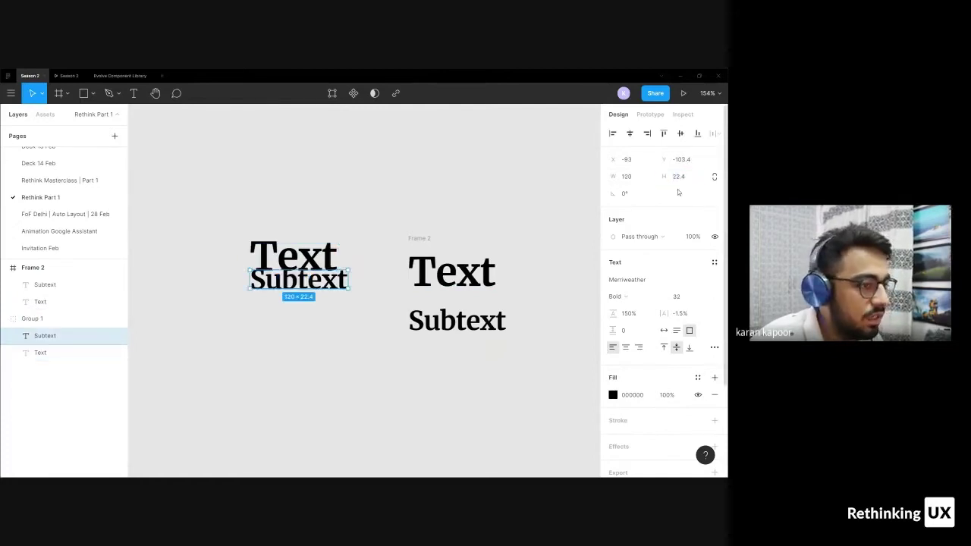
key("Escape")
key("ctrl+z")
left_click(282, 213)
key("ctrl+z")
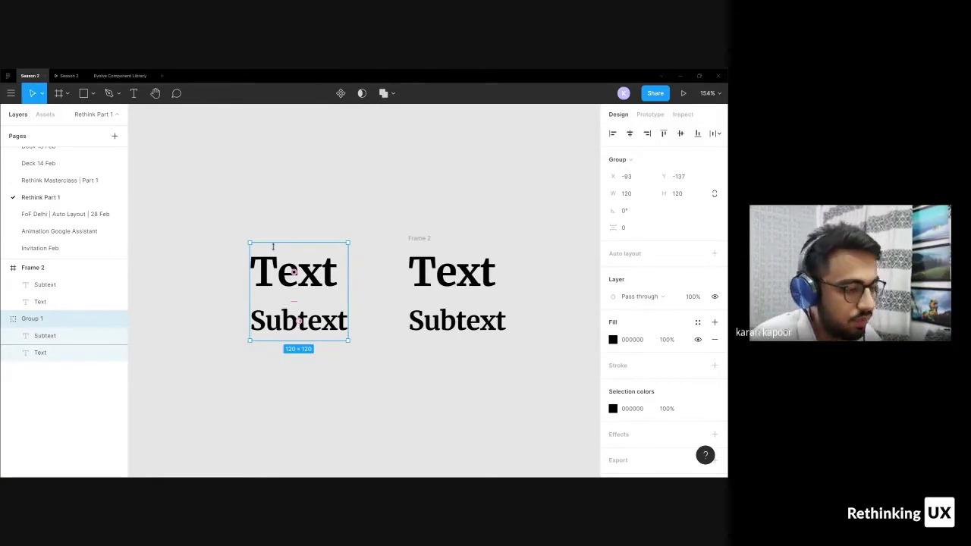
Shorten Frame 2 to 107 high and narrow Group 1 so its text wraps
left_click(427, 239)
left_click_drag(430, 346, 453, 359)
left_click(453, 326)
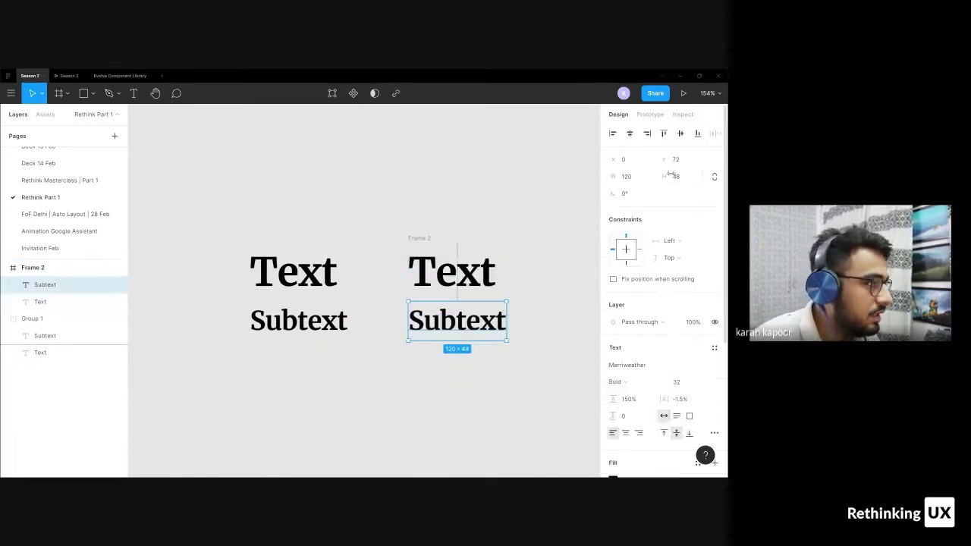
key("Tab")
key("Tab")
key("Tab")
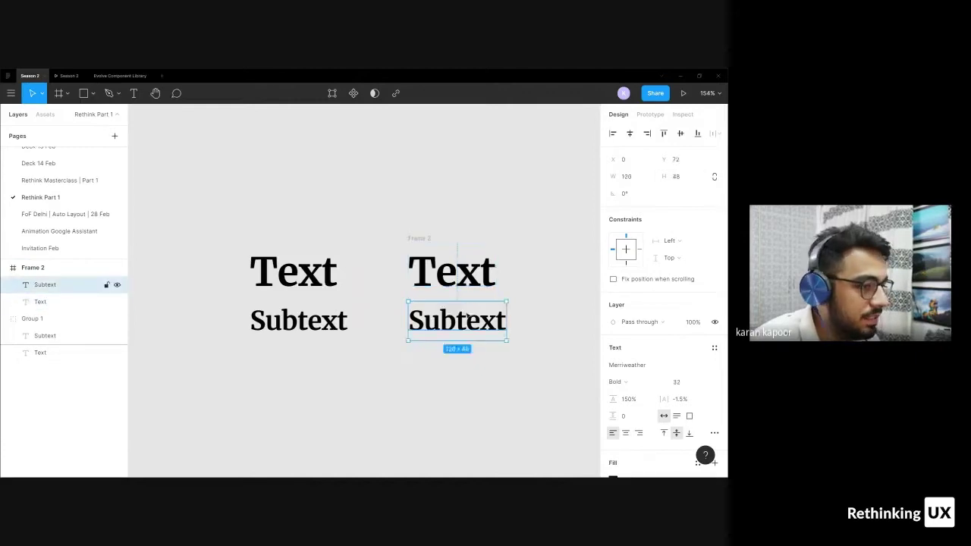
key("Escape")
left_click(346, 266)
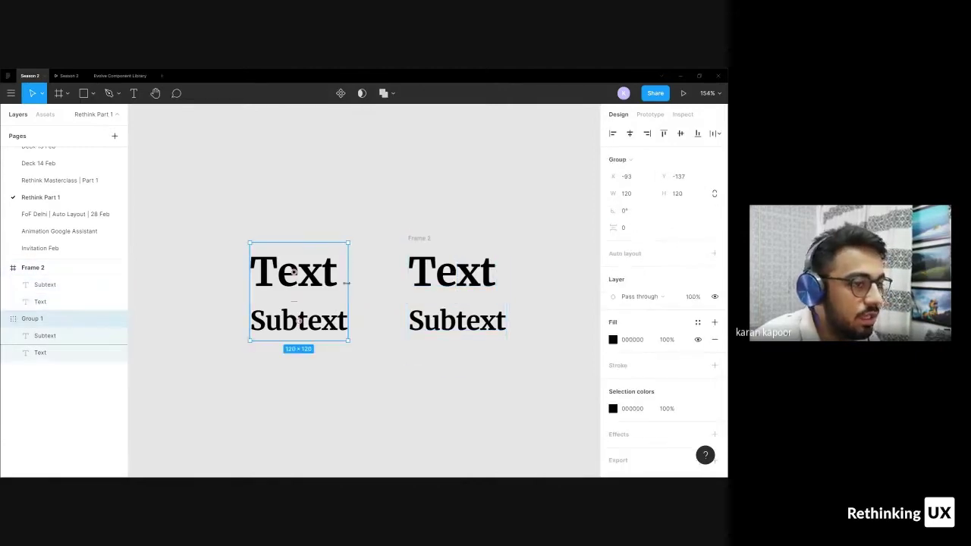
mouse_move(346, 286)
left_mouse_down()
mouse_move(276, 287)
mouse_move(349, 287)
left_mouse_up()
left_click(453, 273)
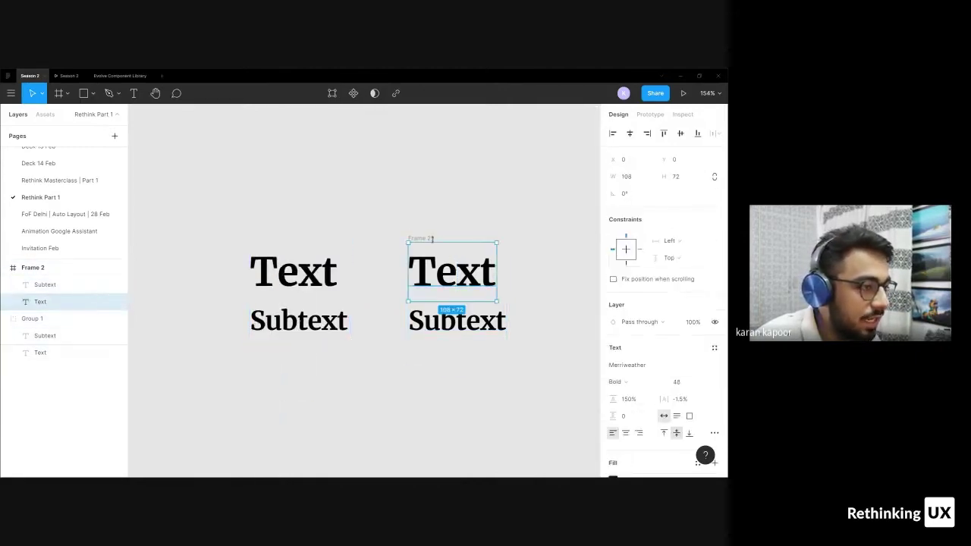
key("Escape")
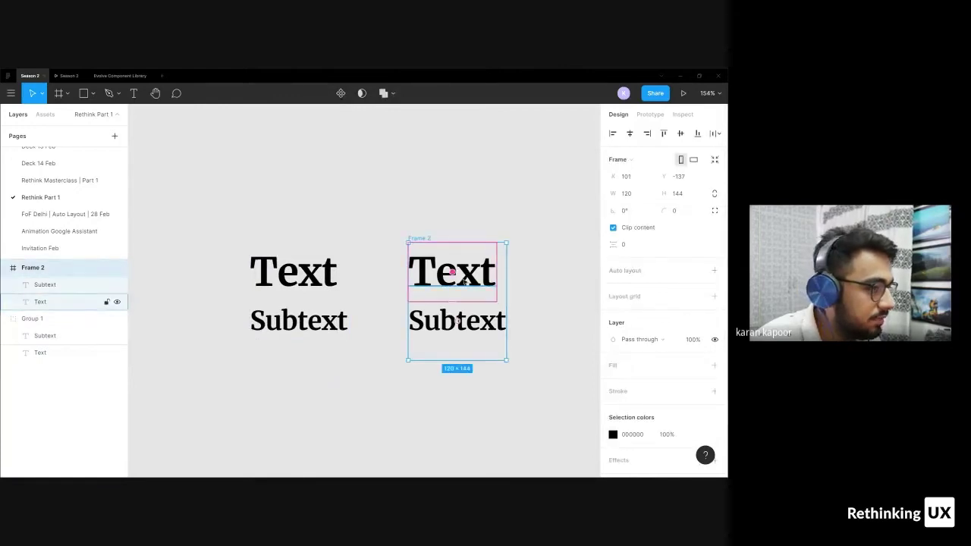
Pin Frame 2's Subtext to the right and bottom edges, then enlarge Frame 2 to test it
left_click(60, 302)
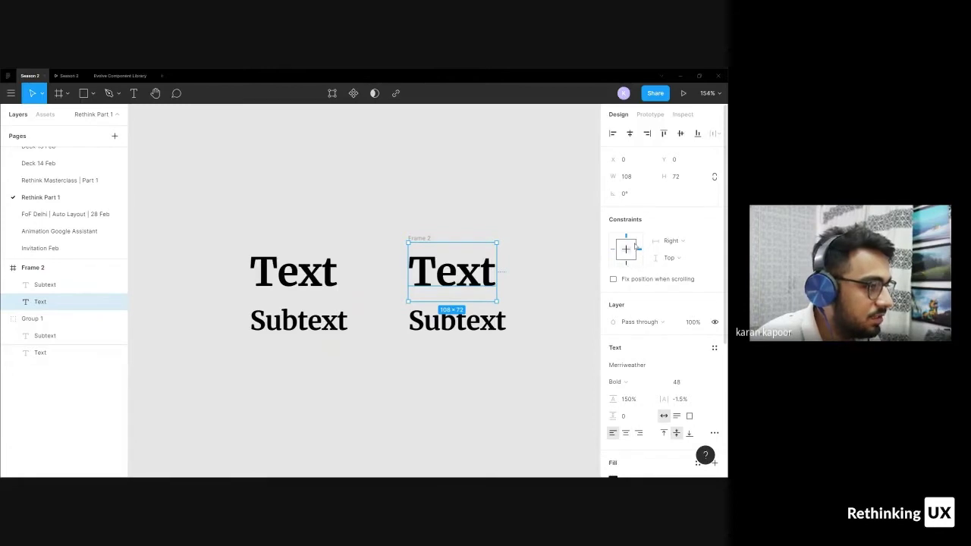
key("Tab")
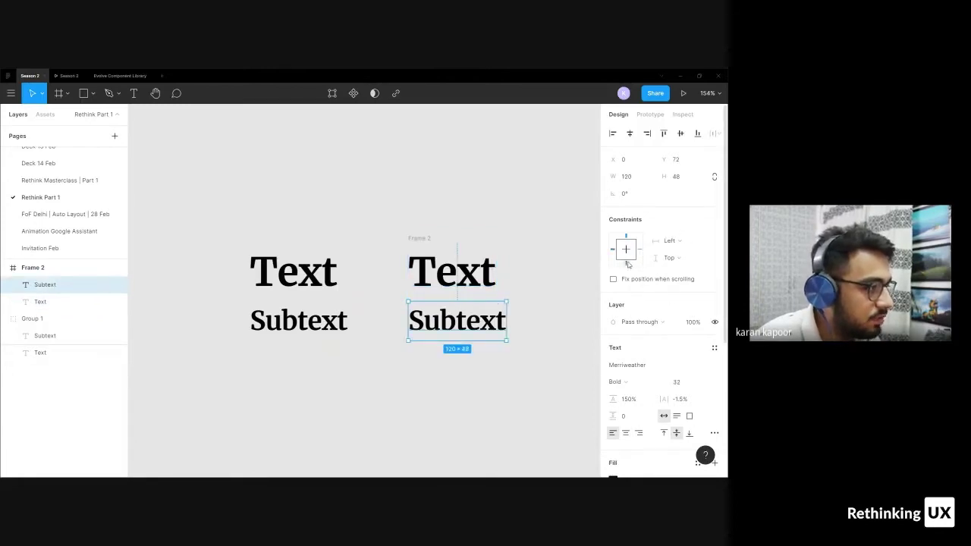
left_click(639, 249)
left_click(626, 262)
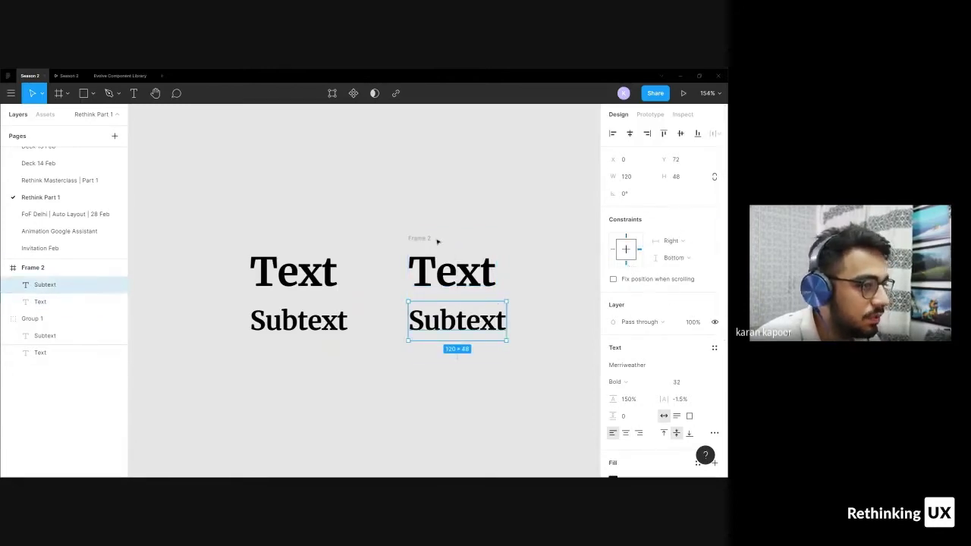
left_click(437, 242)
scroll(437, 242, "down", 5)
left_click_drag(455, 284, 518, 324)
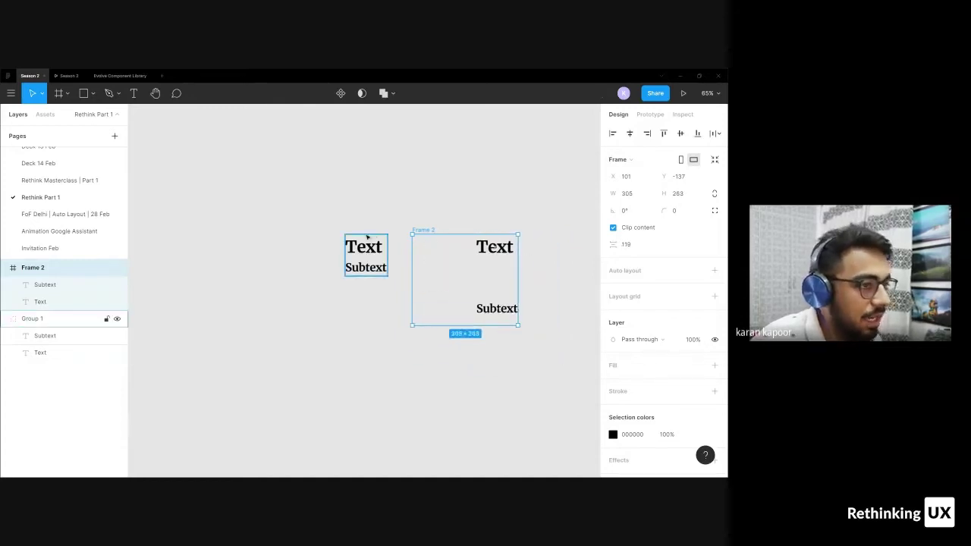
Compare the font sizes of Group 1's Text and Subtext layers, then reselect Group 1
left_click(46, 319)
left_click(45, 352)
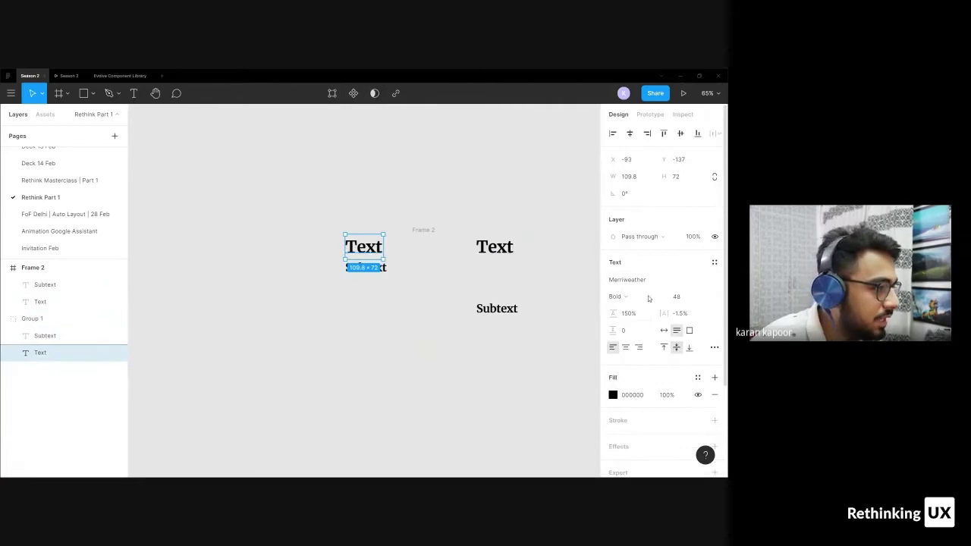
left_click(370, 269)
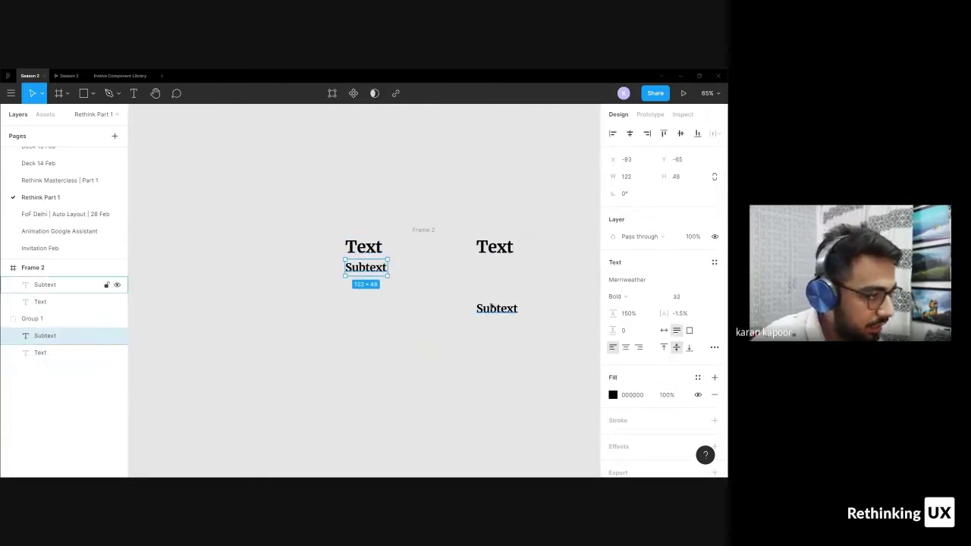
left_click(433, 235)
left_click(352, 250)
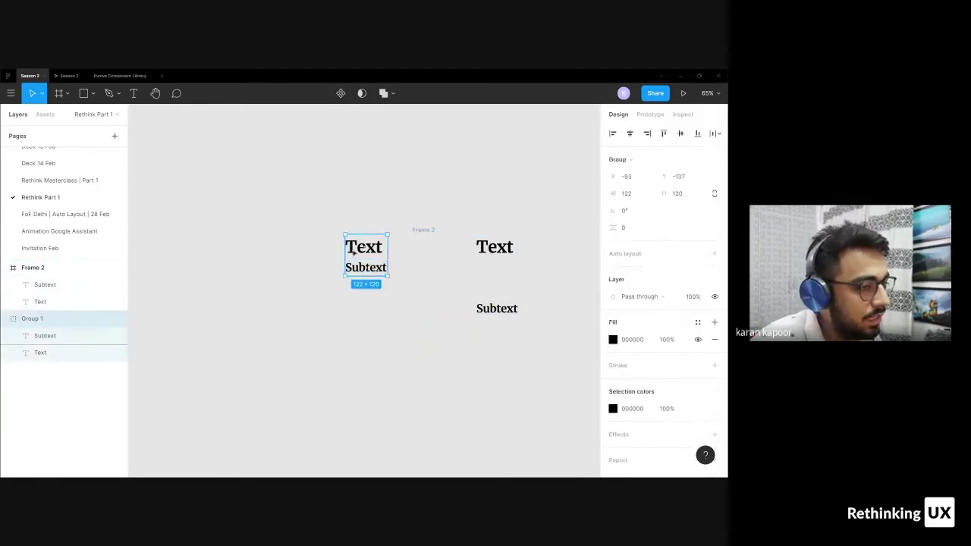
scroll(299, 198, "up", 5)
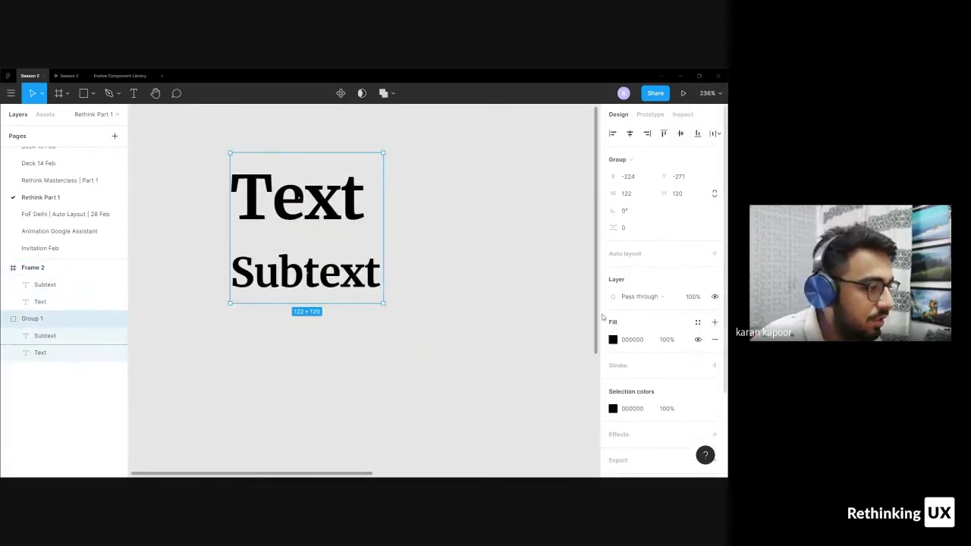
left_click(481, 321)
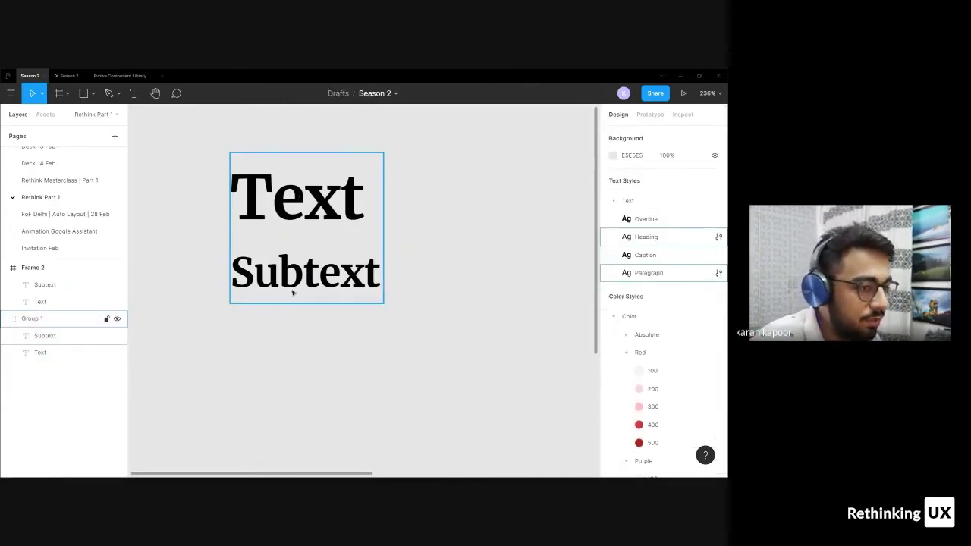
left_click(293, 293)
Convert Group 1 into Frame 1, keeping it at 122 × 120
left_click(618, 159)
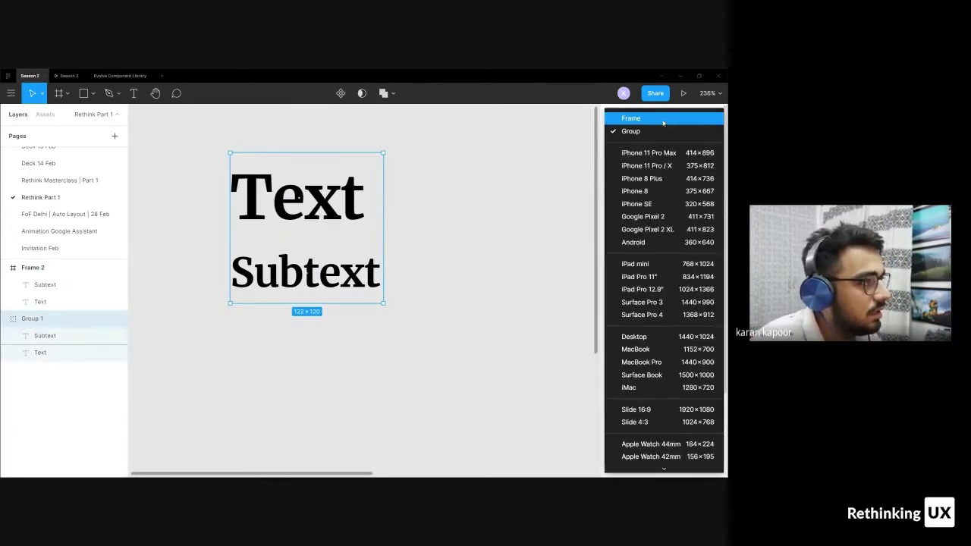
left_click(629, 115)
mouse_move(383, 303)
left_mouse_down()
mouse_move(537, 397)
mouse_move(383, 303)
left_mouse_up()
left_click(306, 271)
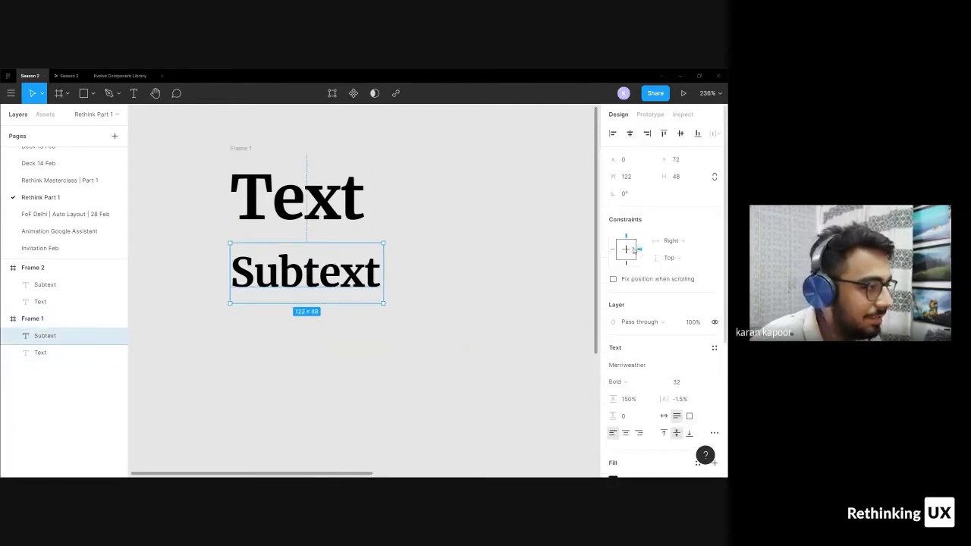
left_click(242, 151)
mouse_move(383, 302)
left_mouse_down()
mouse_move(542, 401)
mouse_move(383, 303)
left_mouse_up()
scroll(307, 262, "down", 5)
Turn off Clip content on Frame 2
left_click(414, 269)
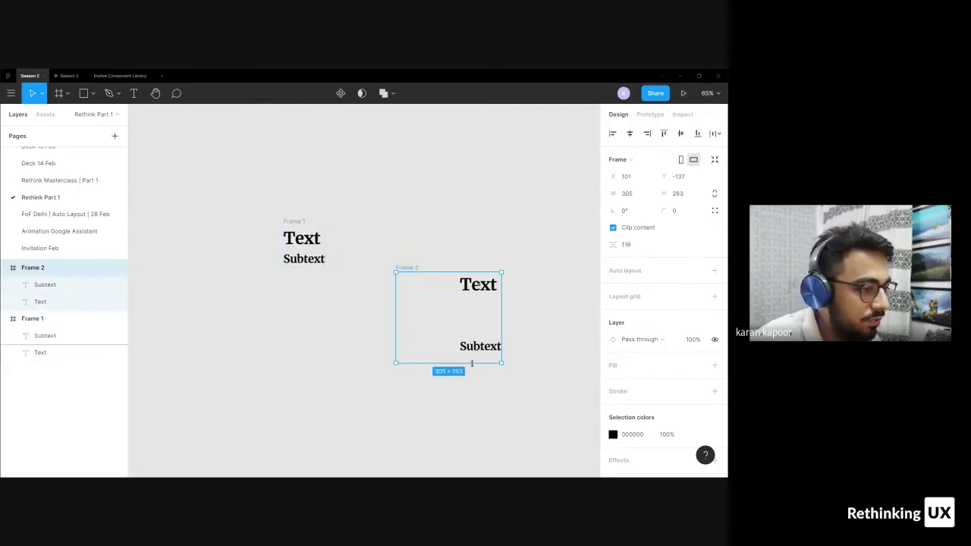
mouse_move(472, 363)
left_mouse_down()
mouse_move(472, 299)
mouse_move(472, 362)
left_mouse_up()
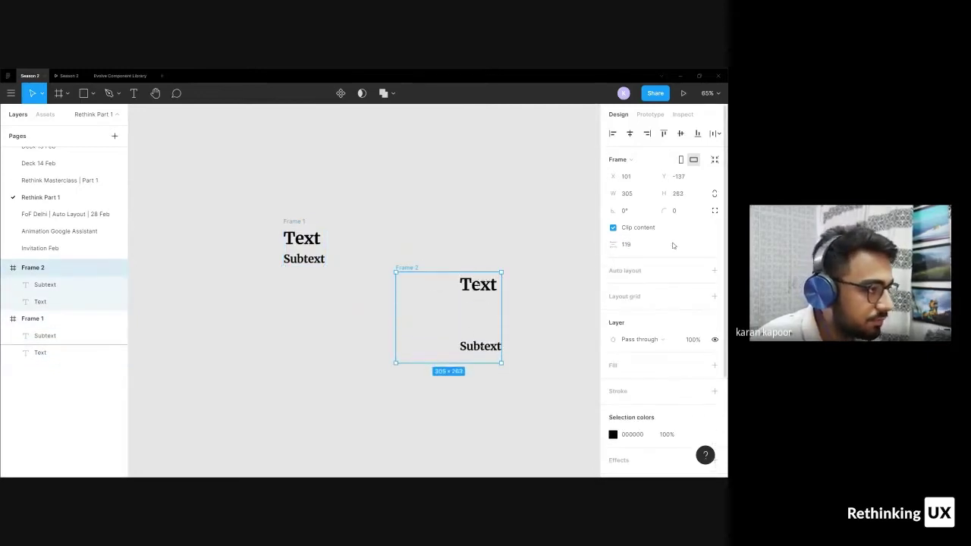
left_click(478, 348)
left_click(406, 268)
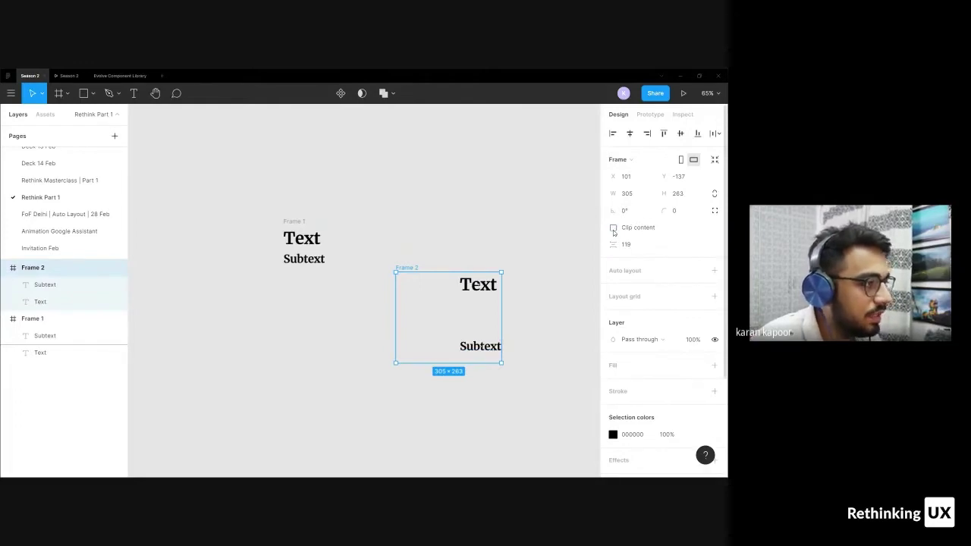
left_click(477, 226)
Draw a grey rectangle, Rectangle 1, inside Frame 2
left_click(405, 285)
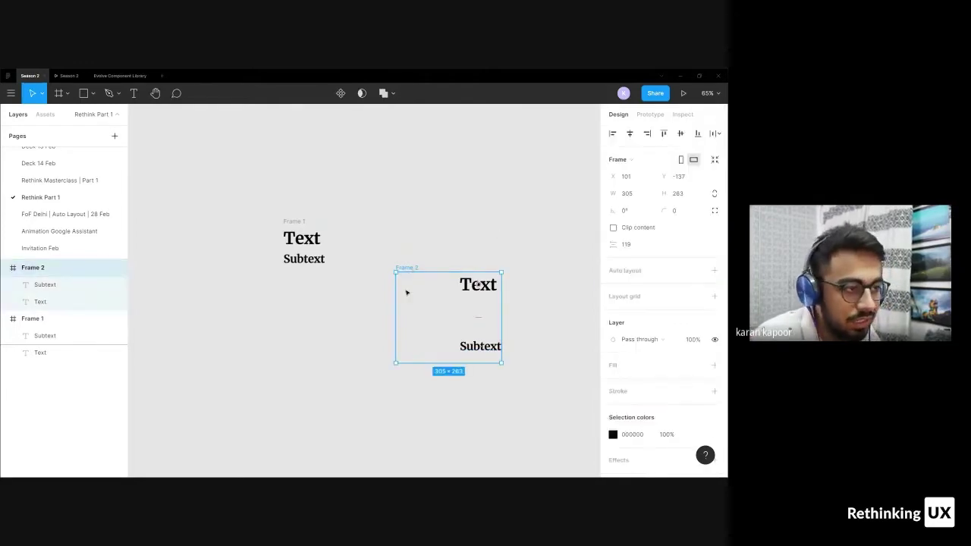
key("f")
left_click_drag(405, 280, 441, 346)
key("Escape")
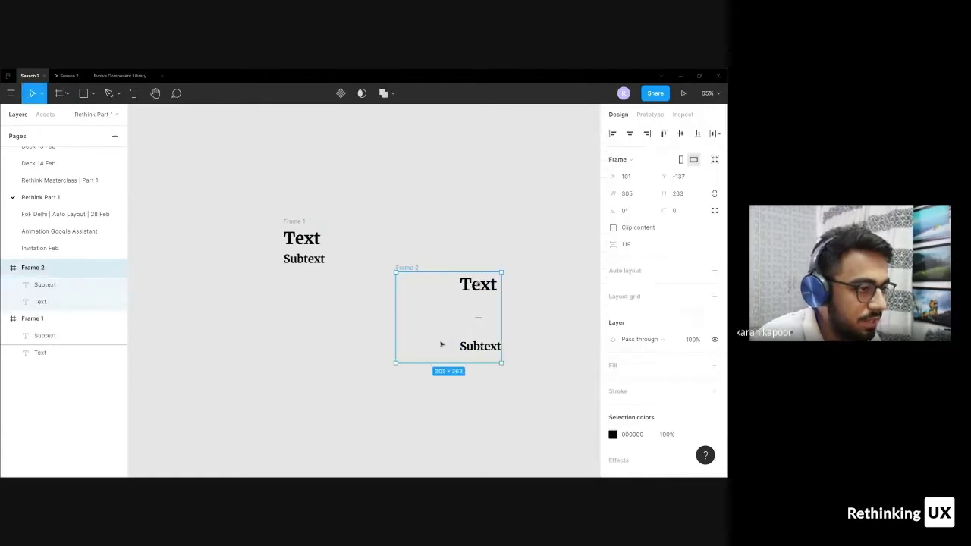
key("r")
left_click_drag(415, 281, 524, 380)
Snap Rectangle 1 to Frame 2's top-left corner, send it behind the text, and make it 305 wide
left_click_drag(445, 309, 425, 299)
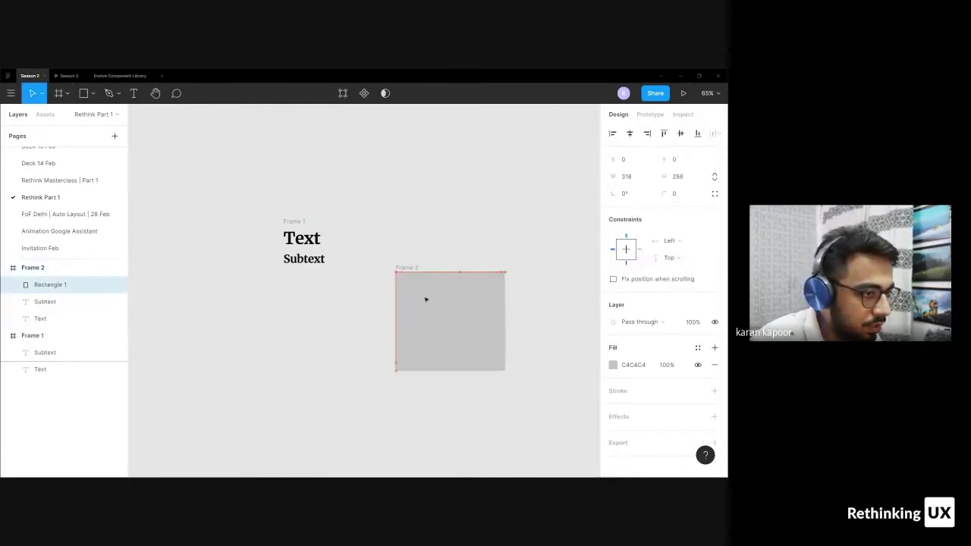
key("ctrl+shift+bracketleft")
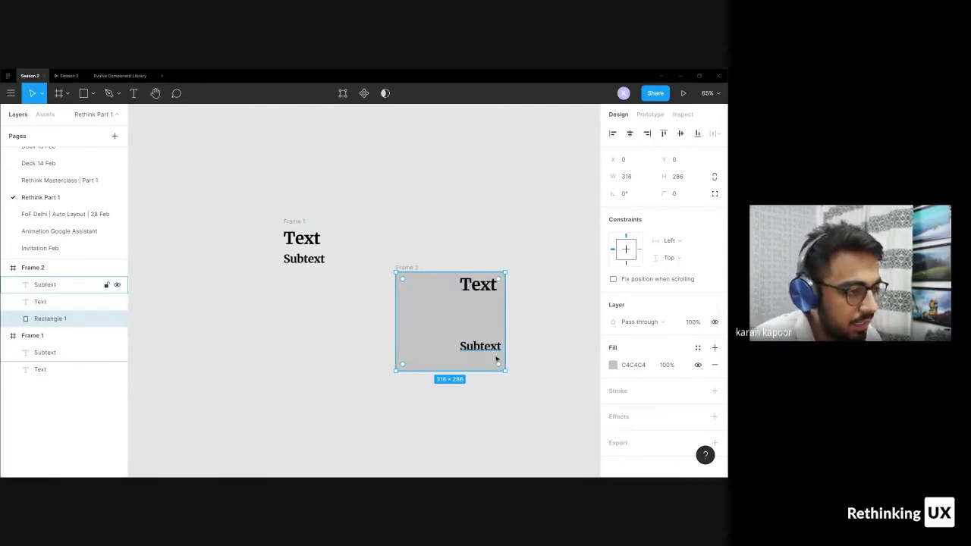
left_click(461, 287)
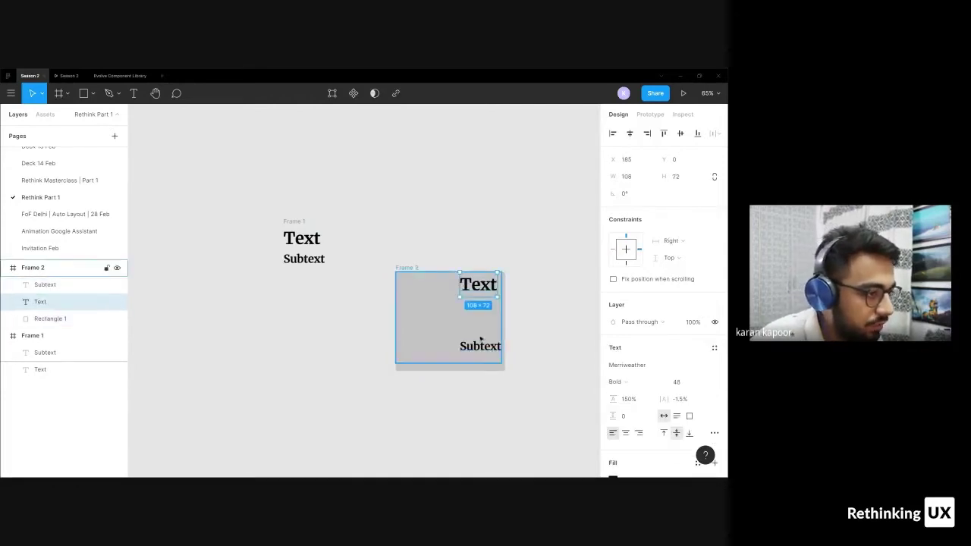
left_click(475, 346)
left_click(410, 271)
left_click(446, 332)
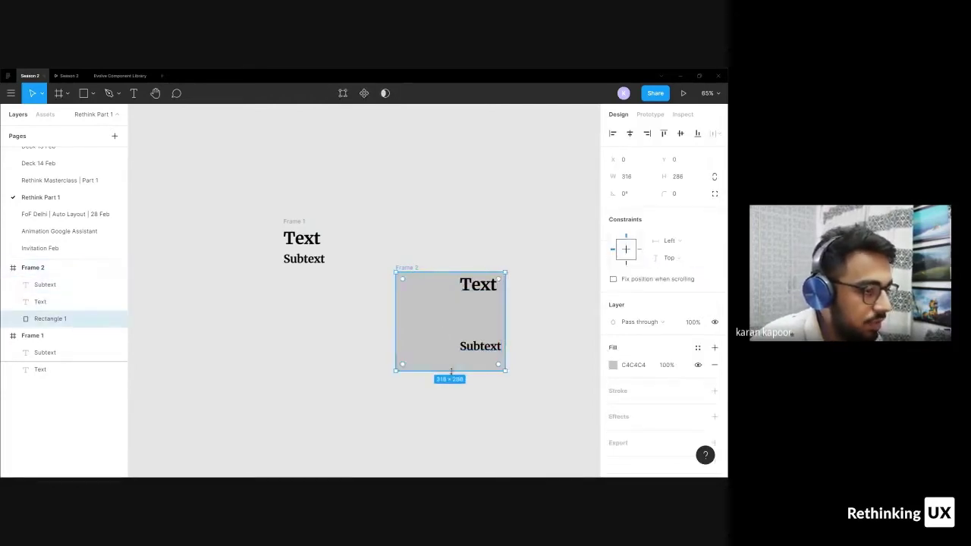
left_click_drag(448, 370, 449, 355)
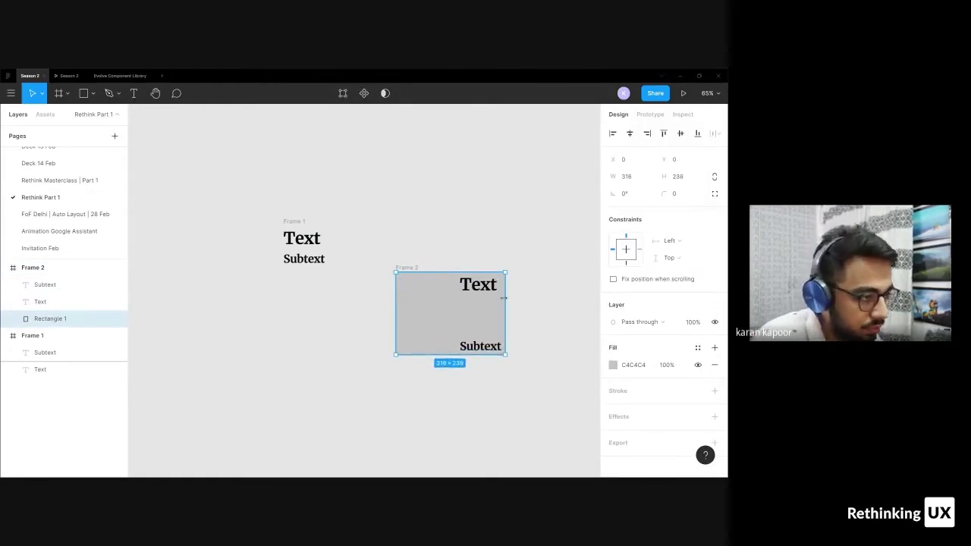
left_click_drag(503, 298, 502, 298)
Shorten Frame 2 to 239 px high
left_click(437, 281)
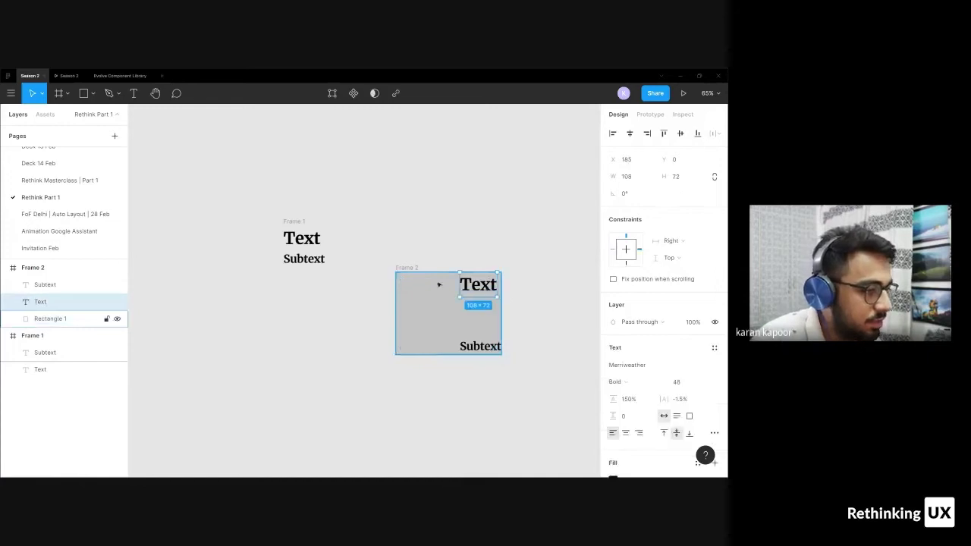
left_click(410, 269)
left_click_drag(444, 363, 443, 355)
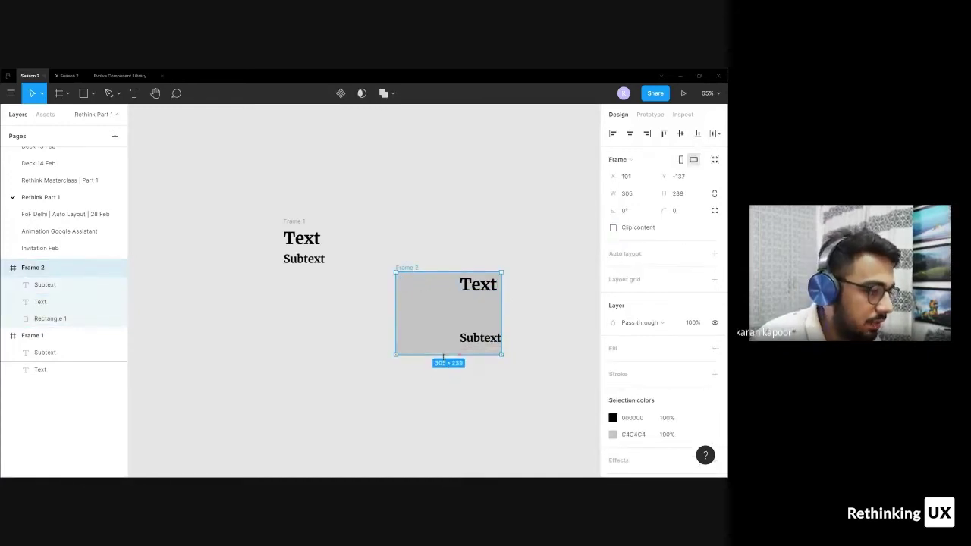
left_click(469, 294)
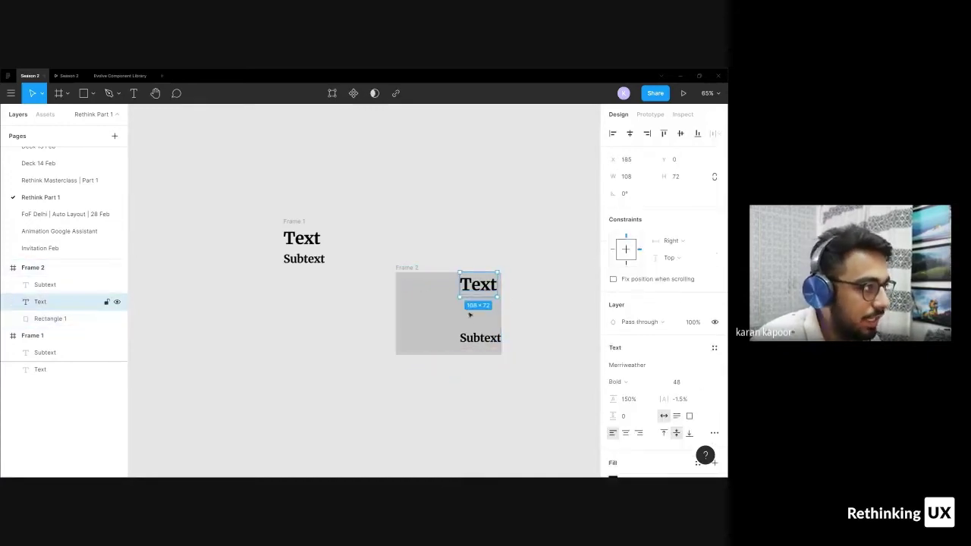
left_click(477, 342)
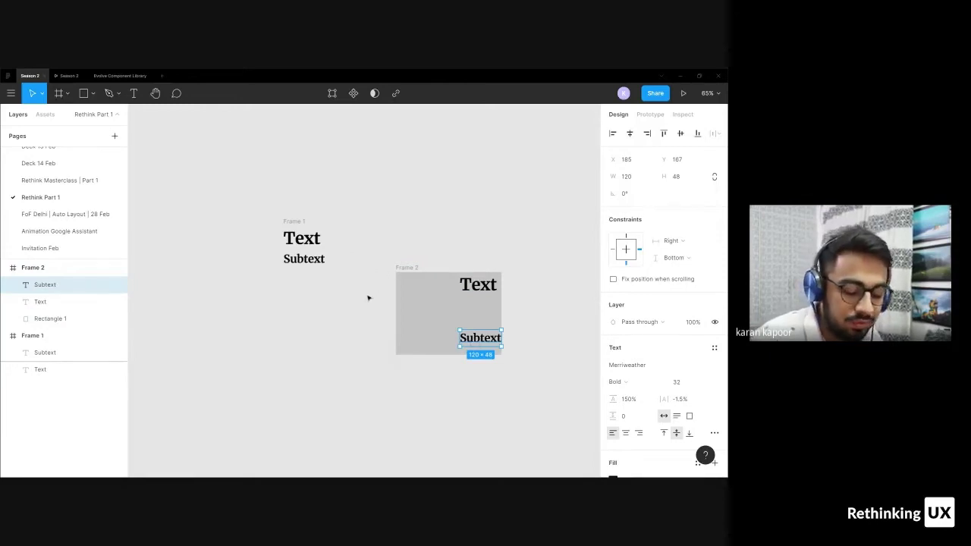
left_click(408, 270)
Fill Rectangle 1 with the Color/Red/200 colour style
left_click(429, 301)
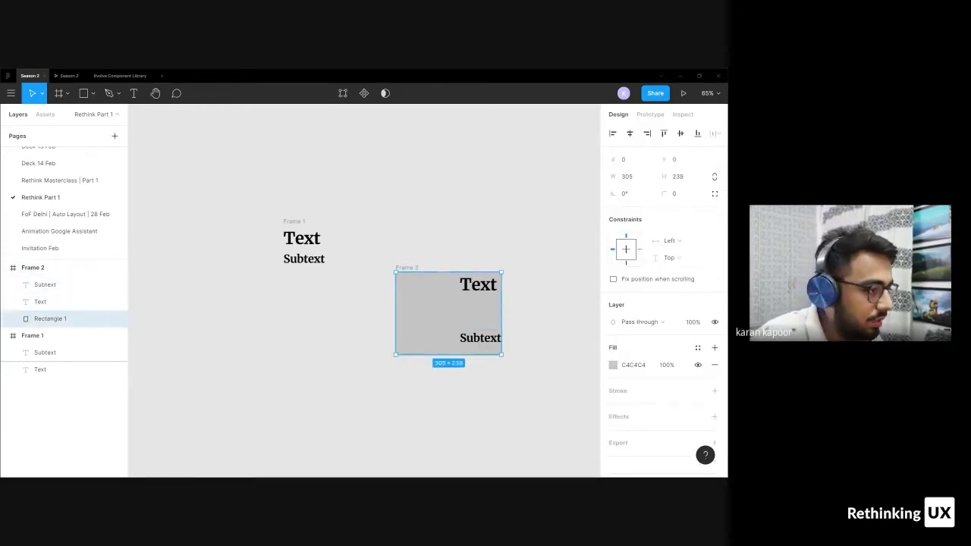
left_click(698, 347)
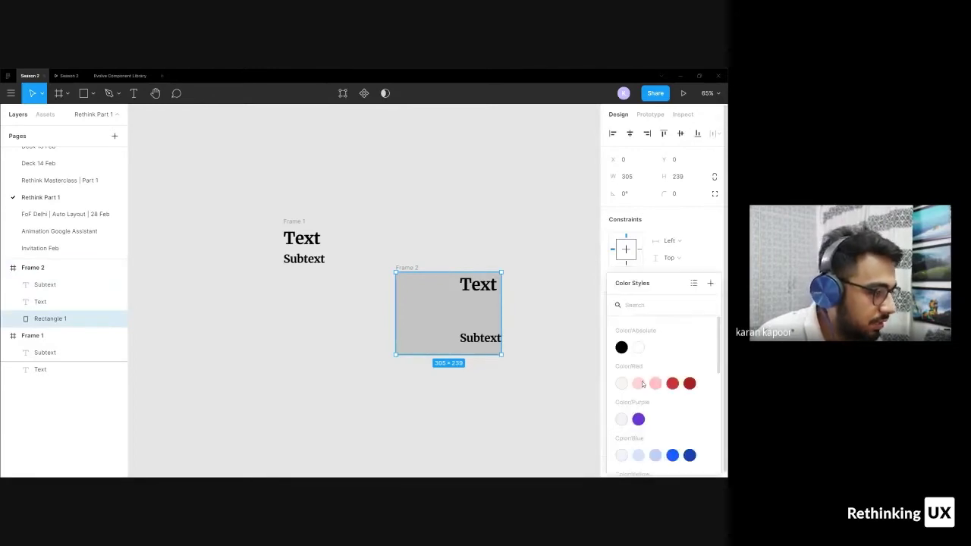
left_click(646, 384)
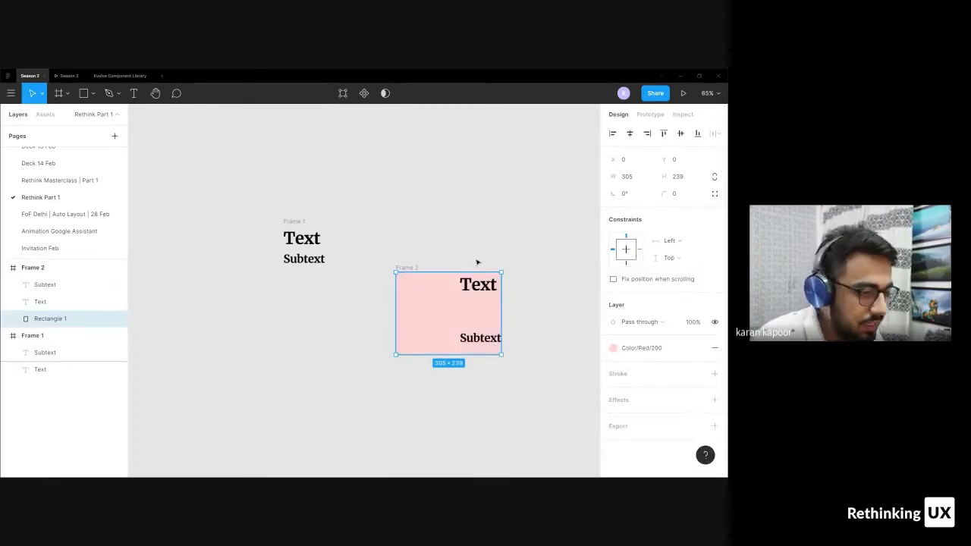
left_click(508, 260)
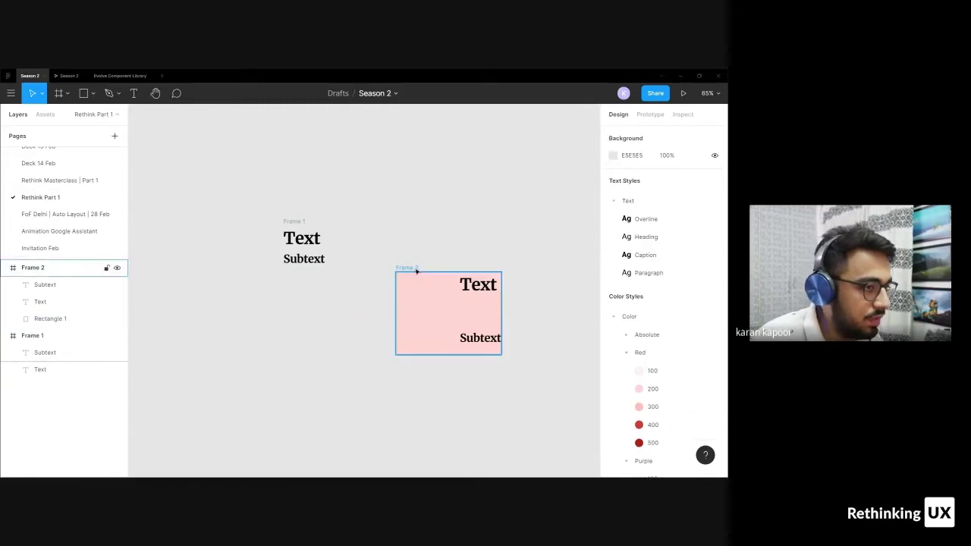
left_click(417, 325)
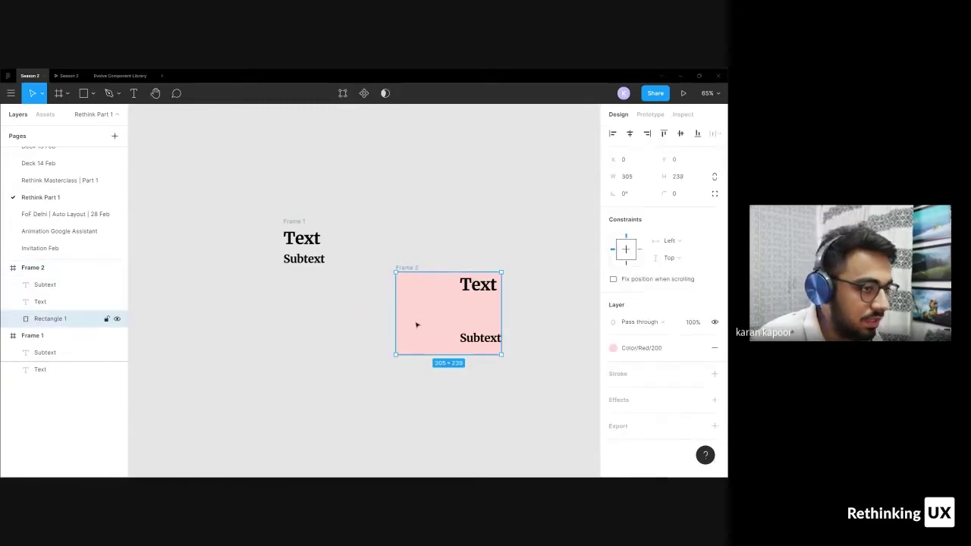
left_click(407, 268)
Shorten Frame 2 to 148 high and turn Clip content back on
left_click_drag(432, 354, 431, 324)
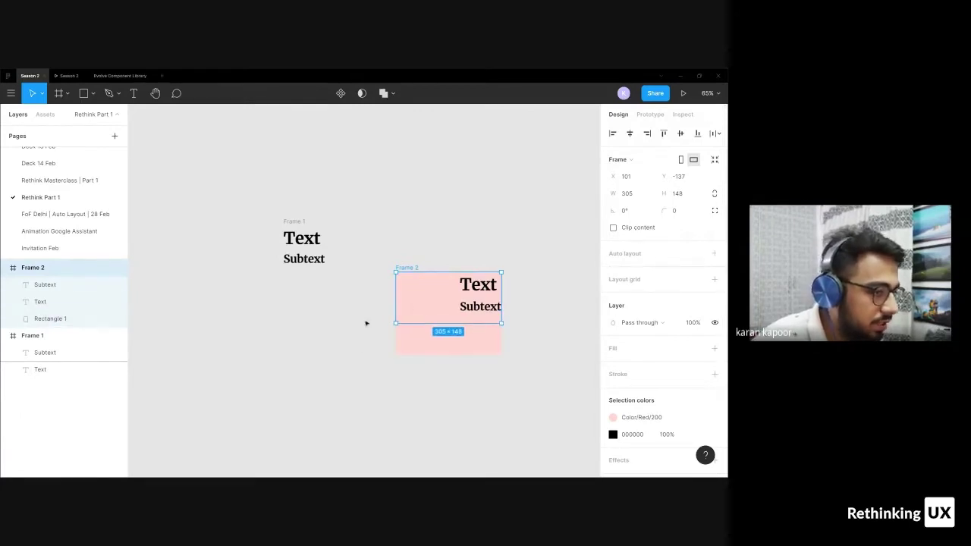
left_click(634, 228)
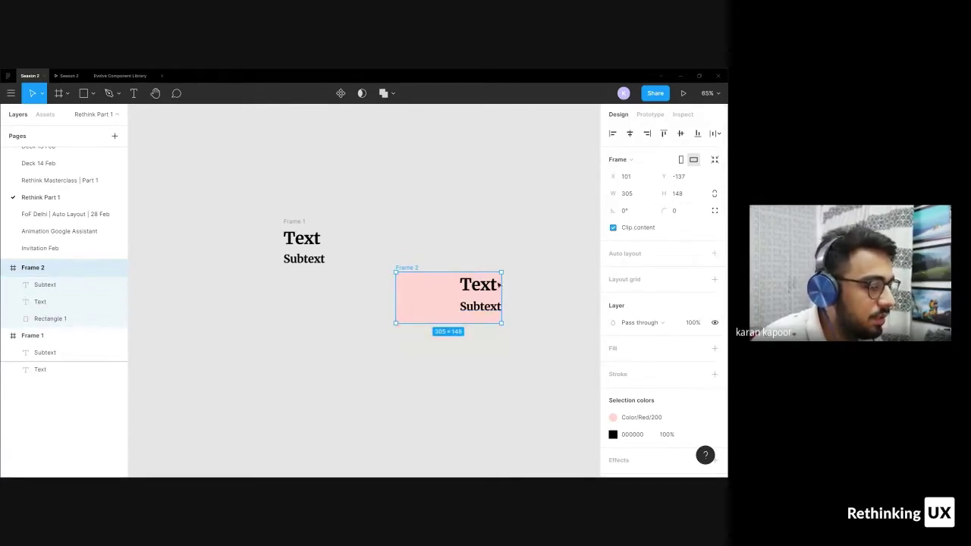
left_click(61, 318)
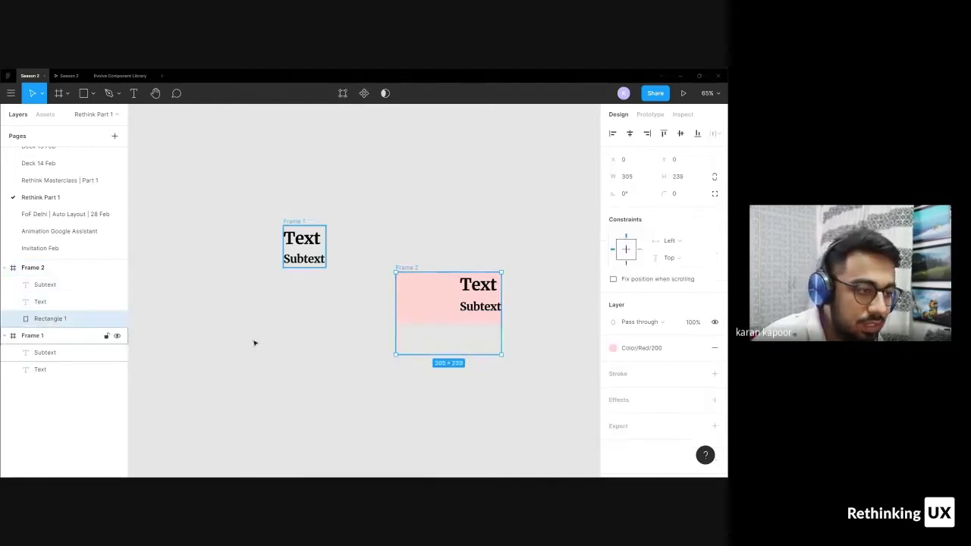
left_click(535, 341)
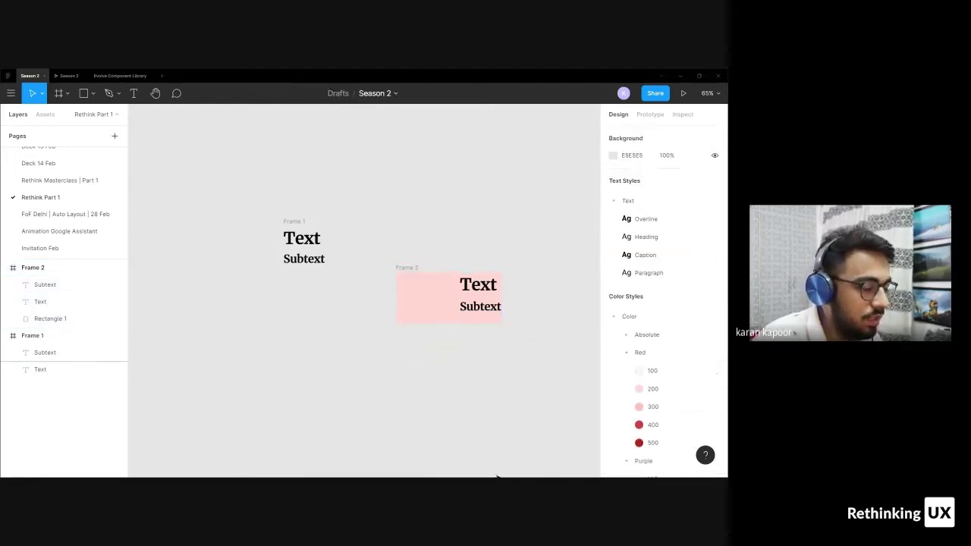
left_click(418, 268)
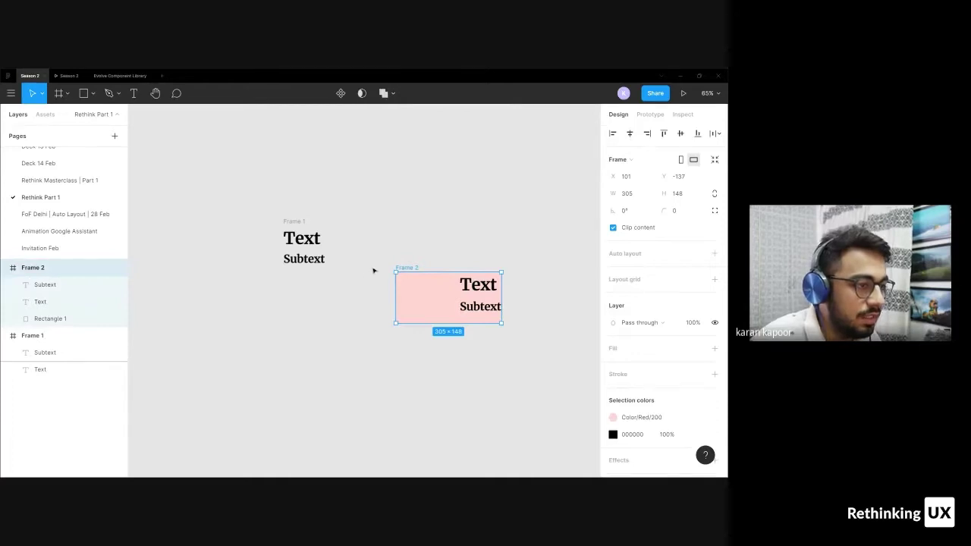
Marquee-select the pink Frame 2 to review it, then select Frame 1
scroll(372, 271, "up", 3)
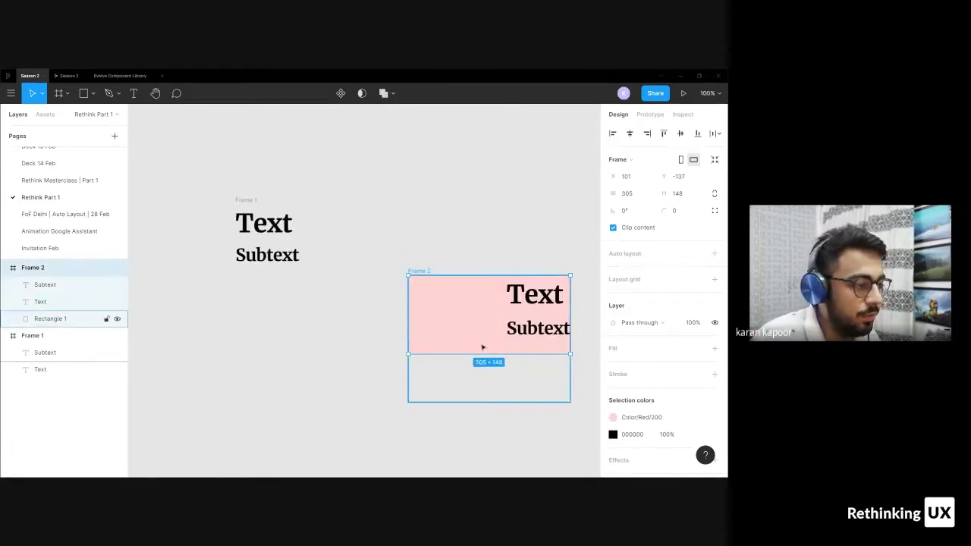
left_click(435, 223)
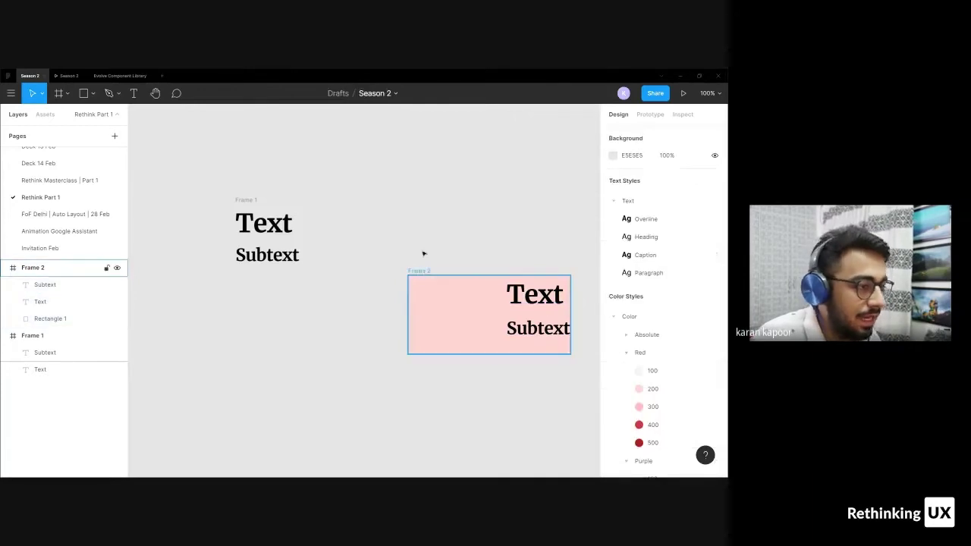
left_click_drag(336, 377, 531, 391)
left_click_drag(384, 246, 584, 427)
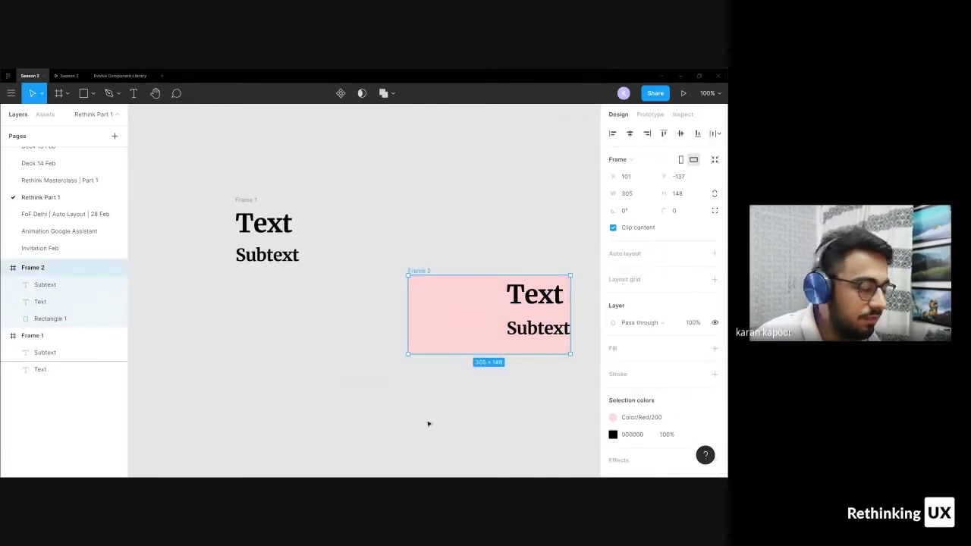
left_click(415, 225)
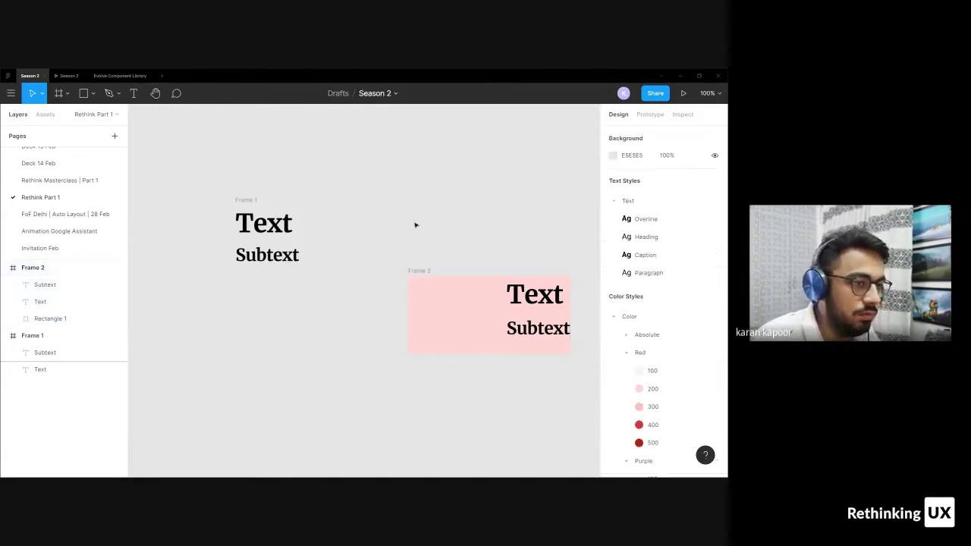
left_click(247, 200)
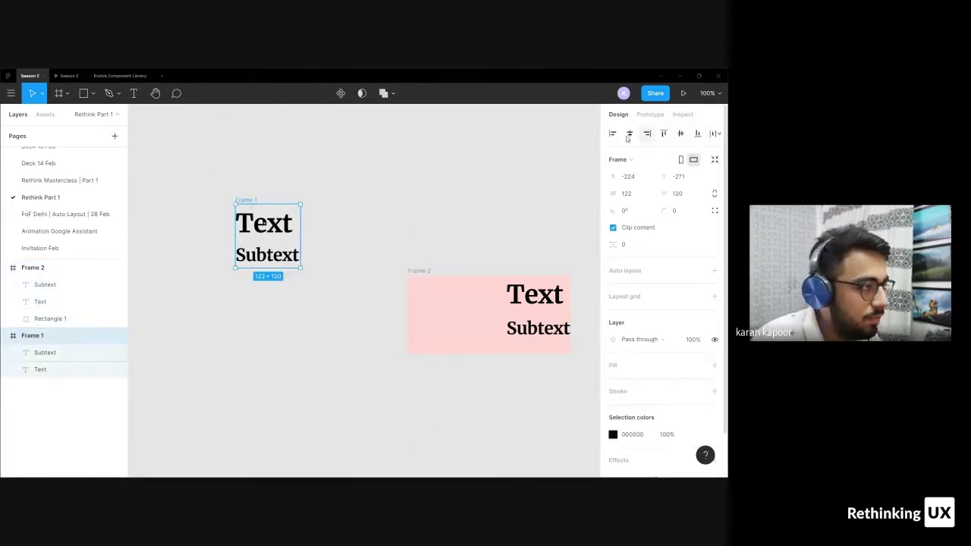
Switch Frame 1 from Frame to Group in the Design panel, leaving it as Group 1
left_click(620, 160)
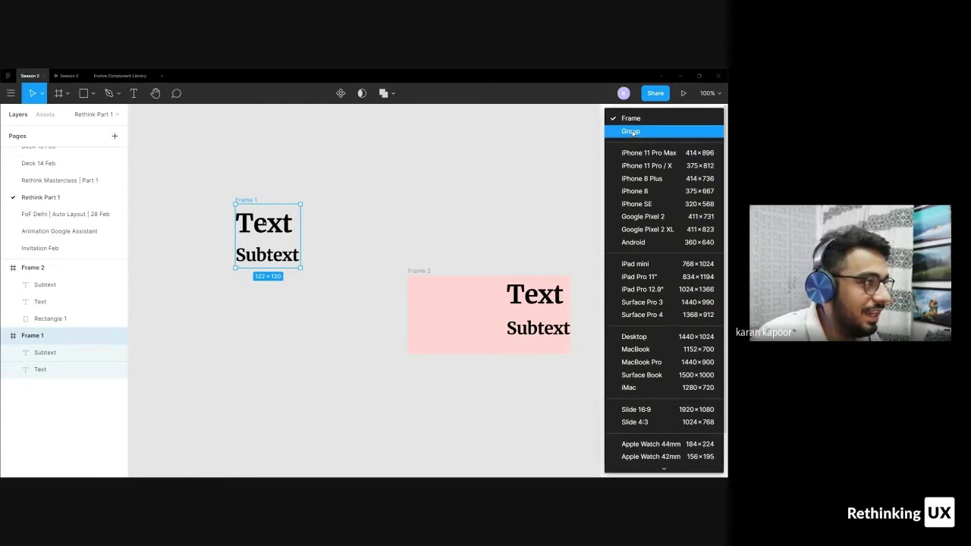
left_click(631, 132)
left_click(649, 148)
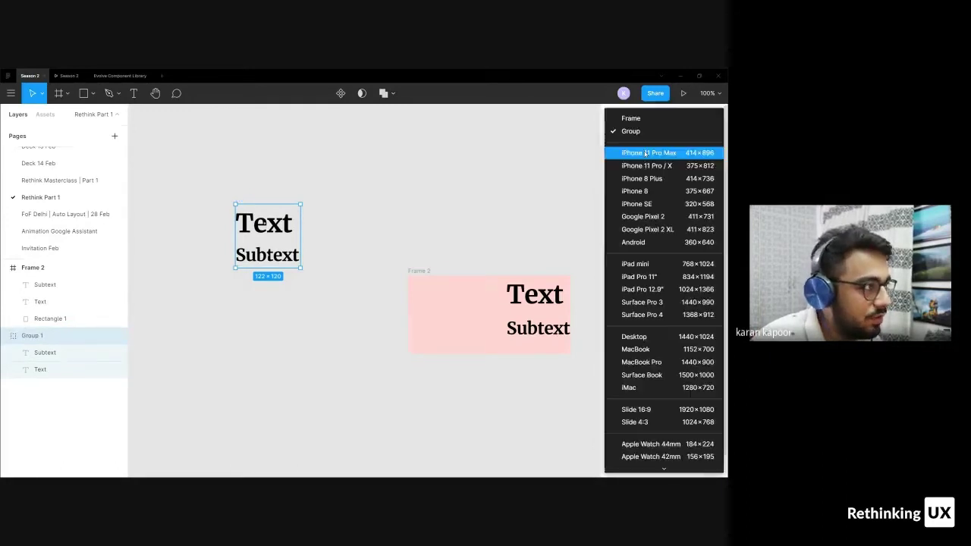
left_click(637, 119)
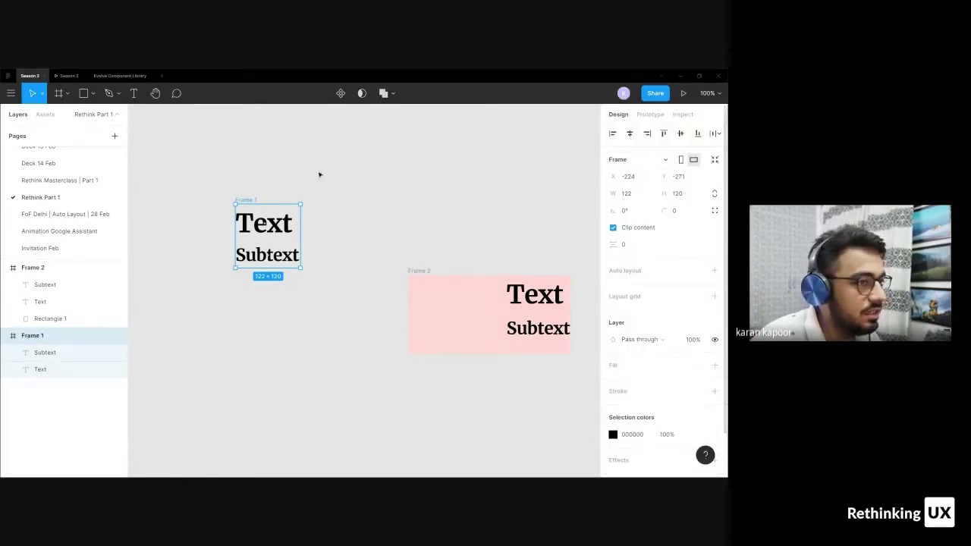
left_click(221, 174)
left_click(241, 200)
left_click(619, 160)
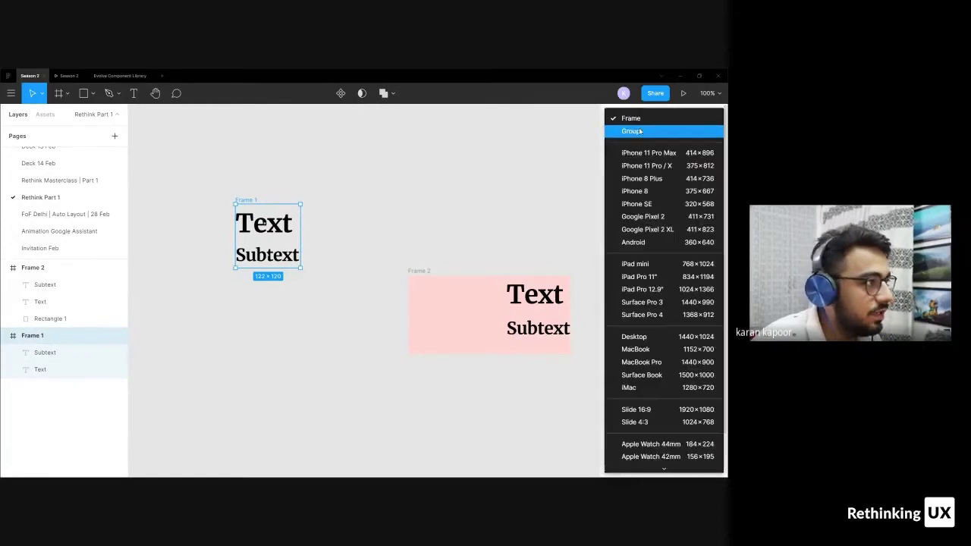
left_click(639, 131)
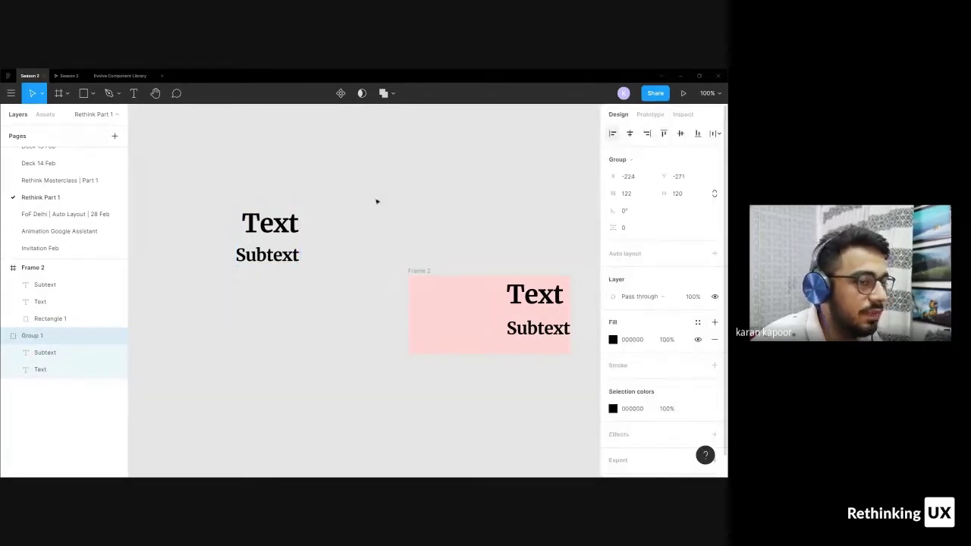
left_click(374, 236)
left_click(448, 312)
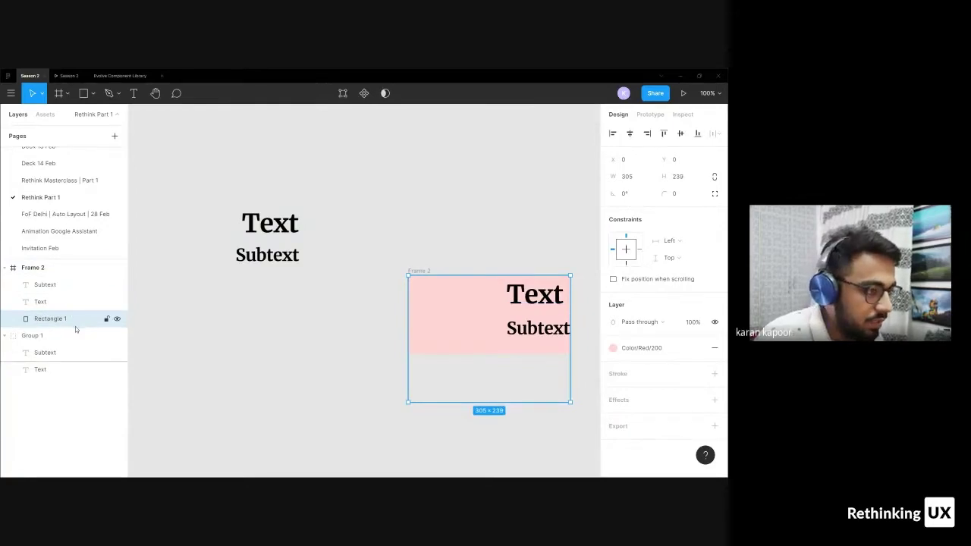
Delete Rectangle 1 and give Frame 2 a Color/Yellow/100 fill
key("Delete")
left_click(434, 270)
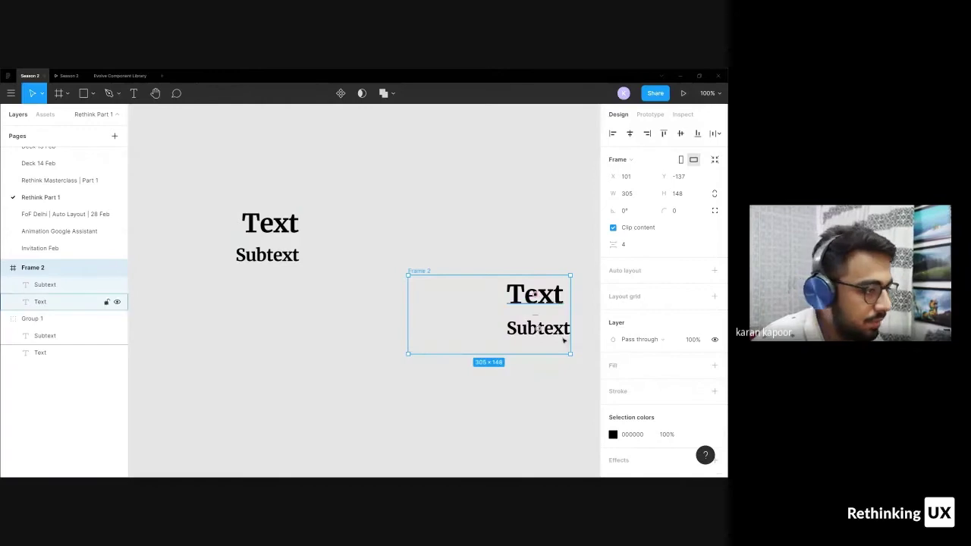
left_click(714, 365)
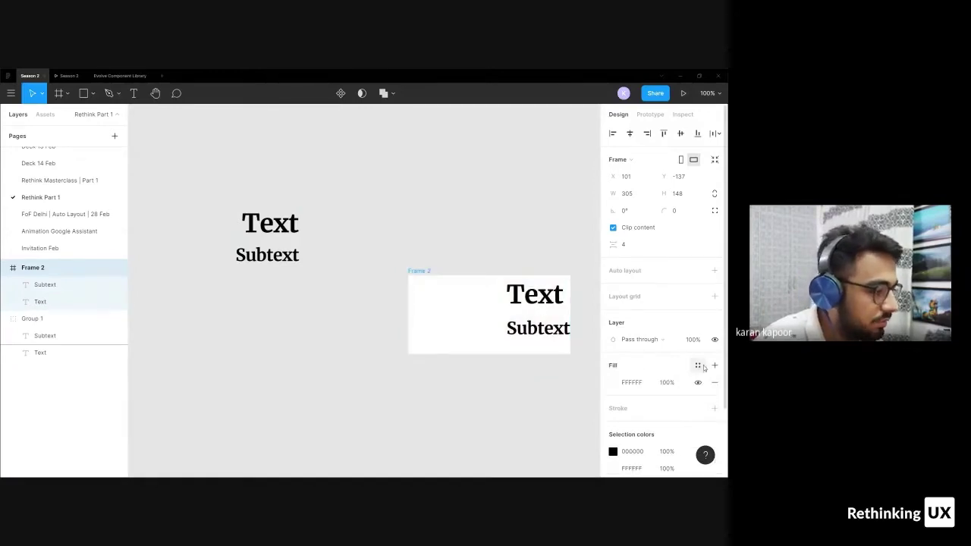
left_click(432, 286)
left_click(434, 287)
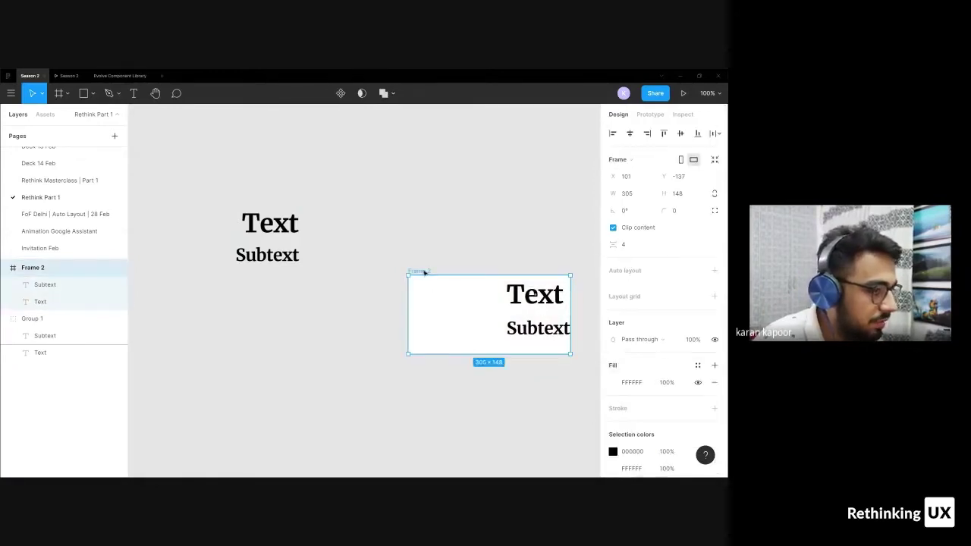
left_click(699, 365)
scroll(632, 352, "down", 3)
left_click(621, 339)
left_click(452, 308)
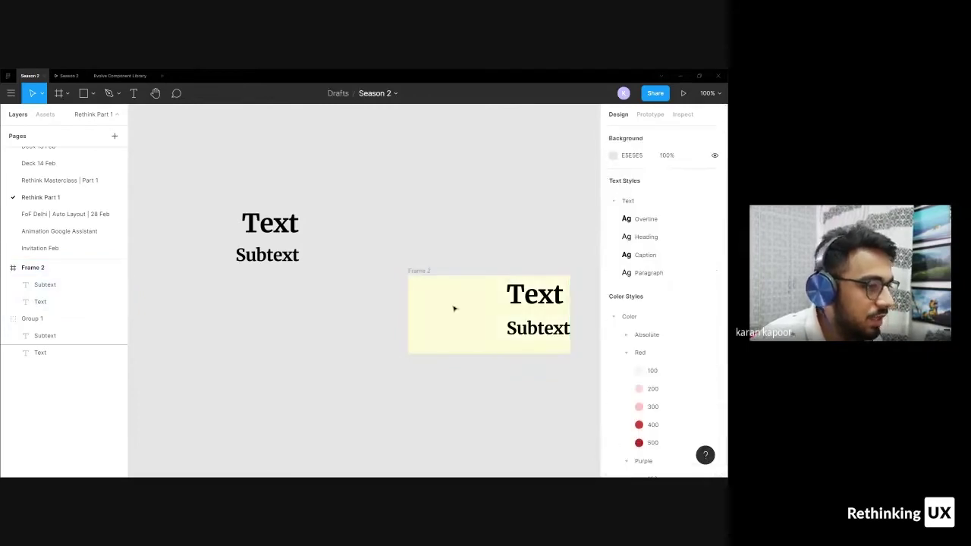
Stretch Frame 2 taller to test its text pinning
left_click(426, 272)
left_click(489, 362)
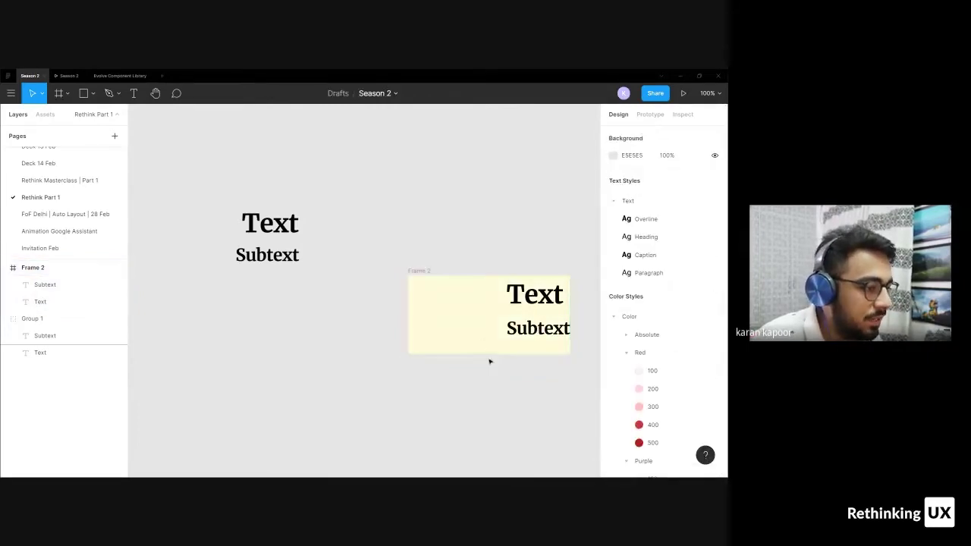
left_click(448, 326)
mouse_move(485, 354)
left_mouse_down()
mouse_move(490, 430)
mouse_move(472, 359)
left_mouse_up()
Marquee-select the whole yellow Frame 2 at 305 × 162
scroll(471, 351, "down", 4)
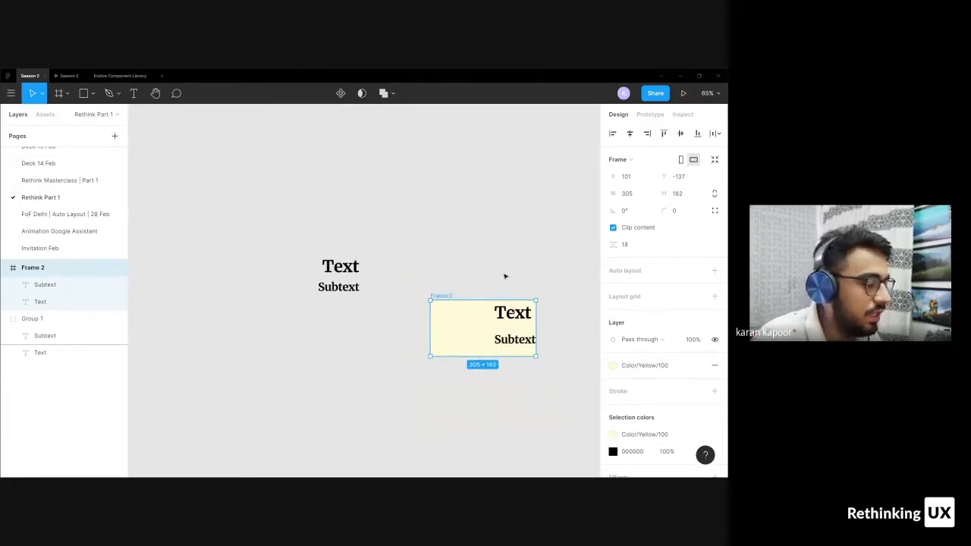
left_click(498, 387)
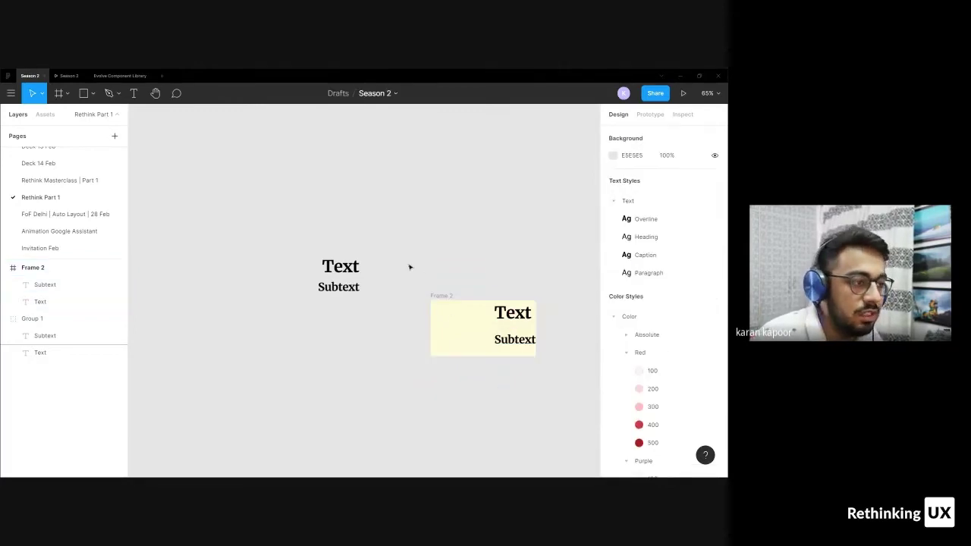
left_click_drag(402, 259, 551, 393)
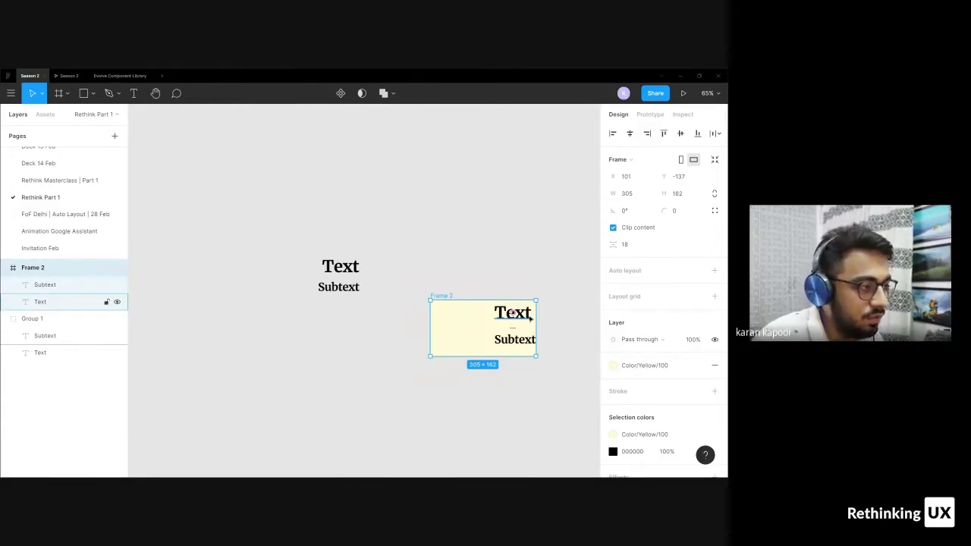
left_click(466, 226)
left_click_drag(371, 232, 551, 367)
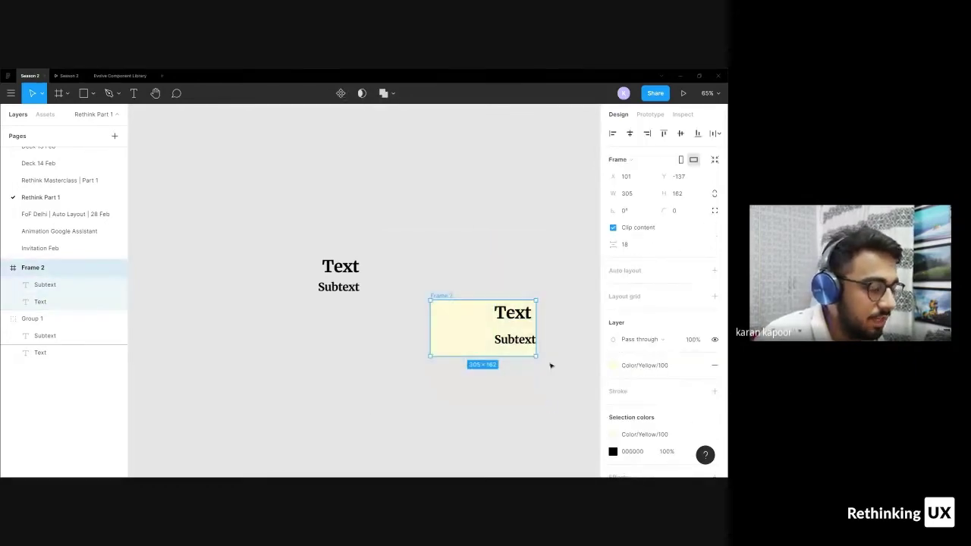
Check the Right constraints on Frame 2's Text and Subtext, then move Group 1's Subtext up
left_click(528, 315)
scroll(527, 315, "up", 5)
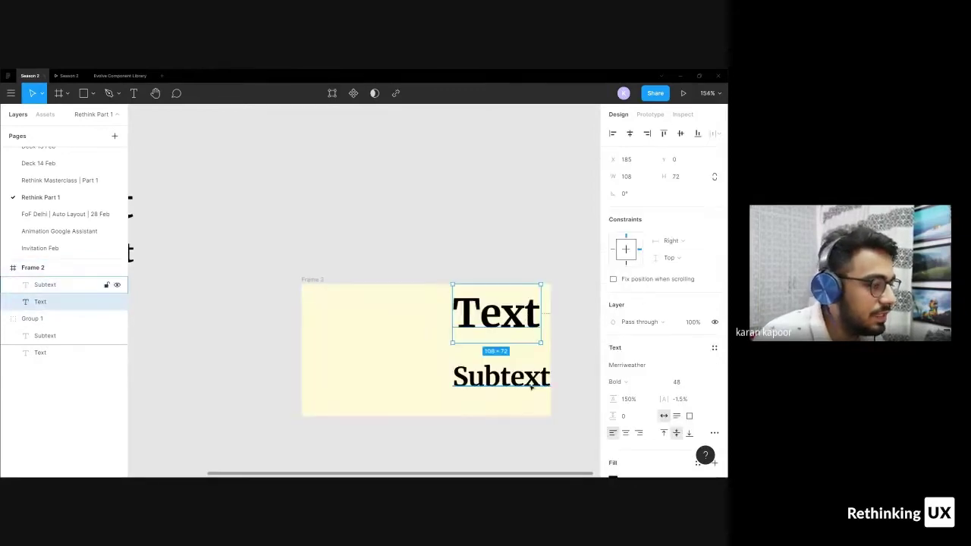
left_click(529, 385)
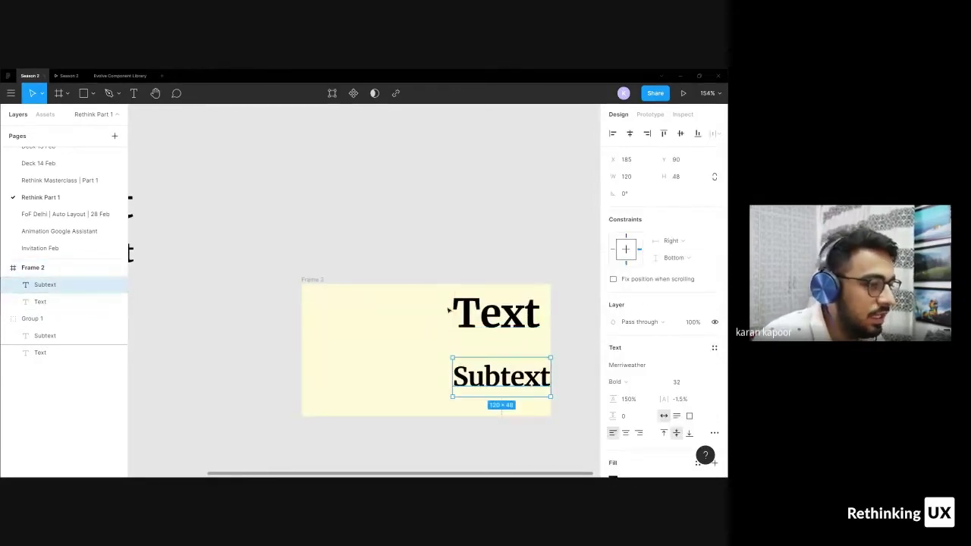
scroll(448, 306, "down", 5)
left_click_drag(309, 252, 368, 287)
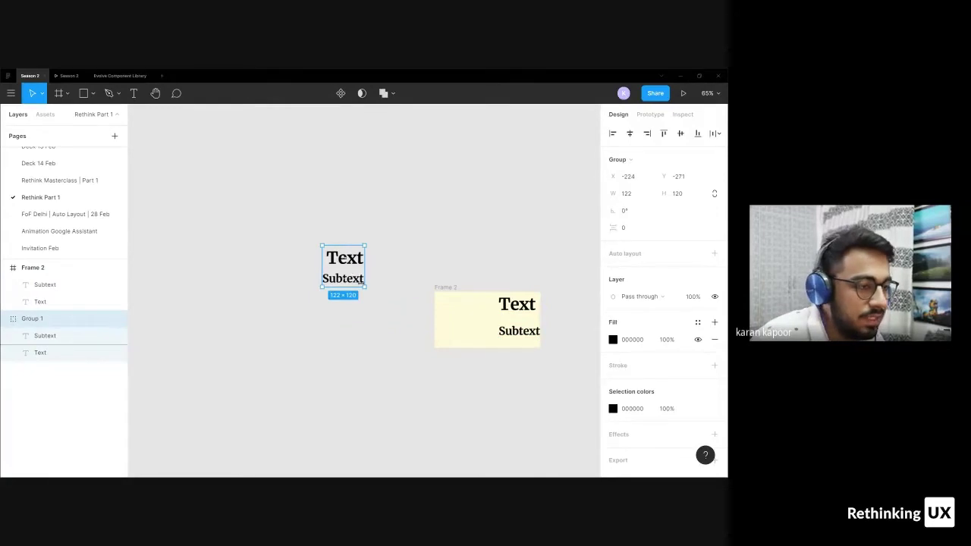
key("alt+v")
key("ctrl+z")
left_click(46, 352)
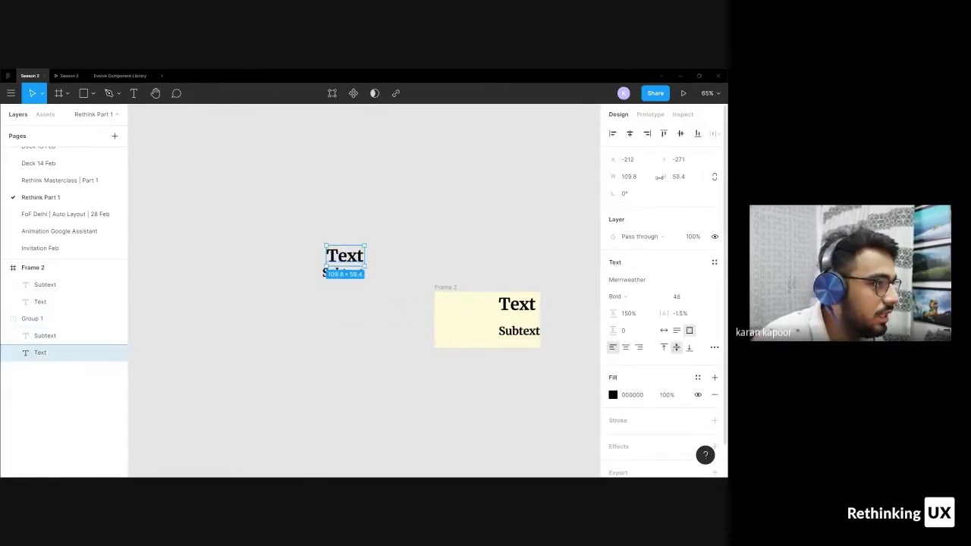
left_click(520, 305)
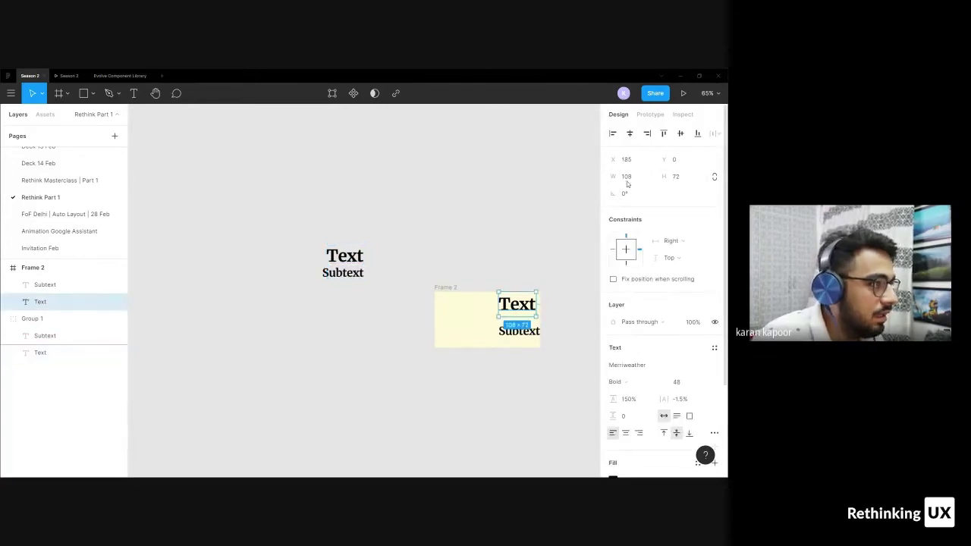
left_click(332, 256)
double_click(338, 256)
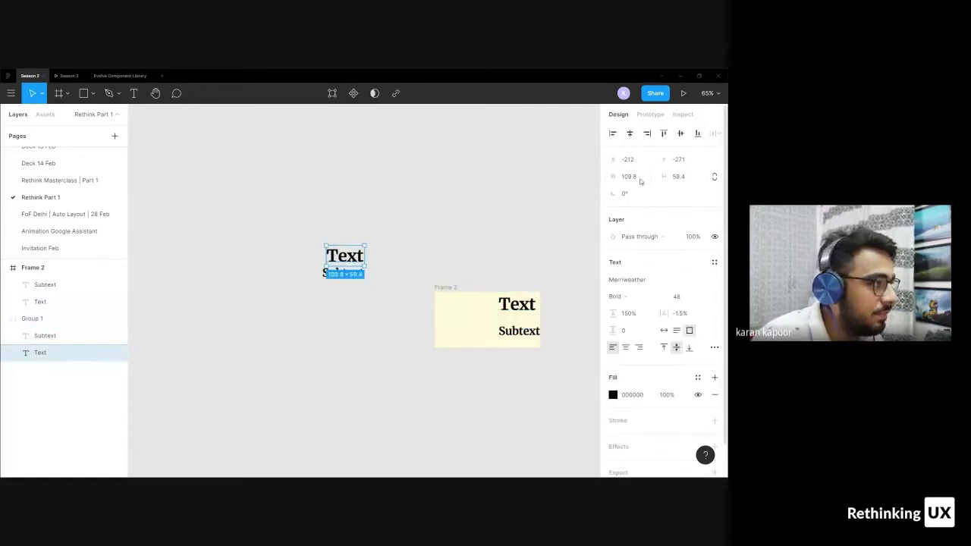
left_click(641, 180)
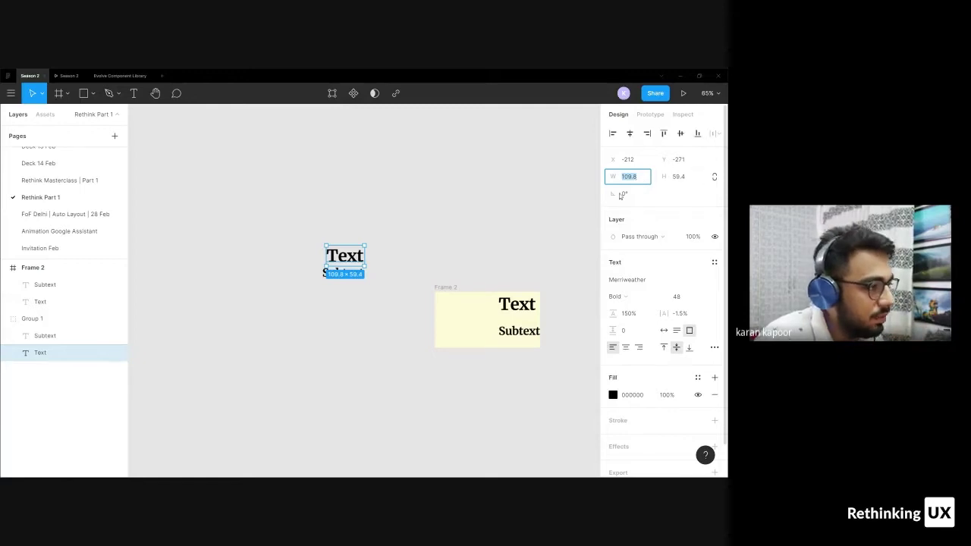
left_click(471, 276)
left_click(450, 289)
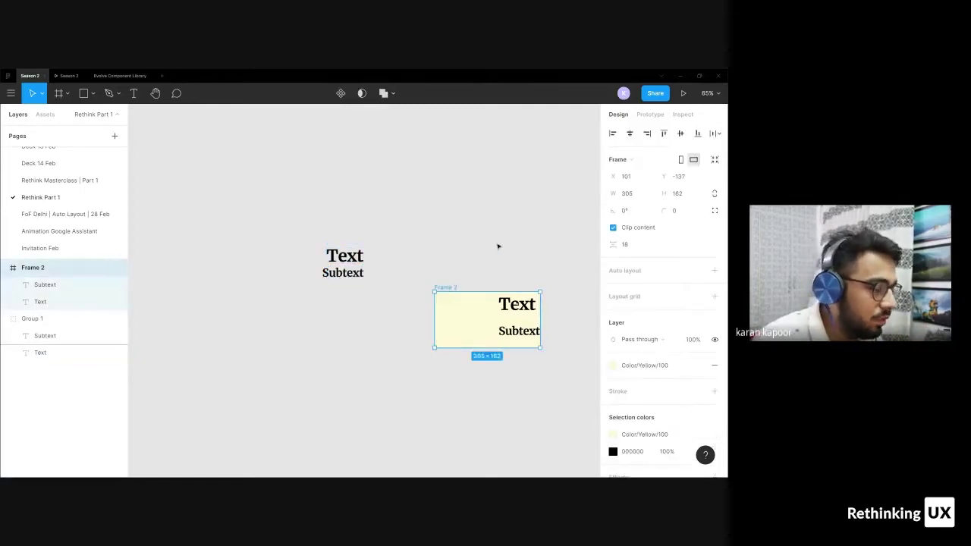
left_click(359, 267)
mouse_move(365, 281)
left_mouse_down()
mouse_move(361, 331)
mouse_move(366, 280)
left_mouse_up()
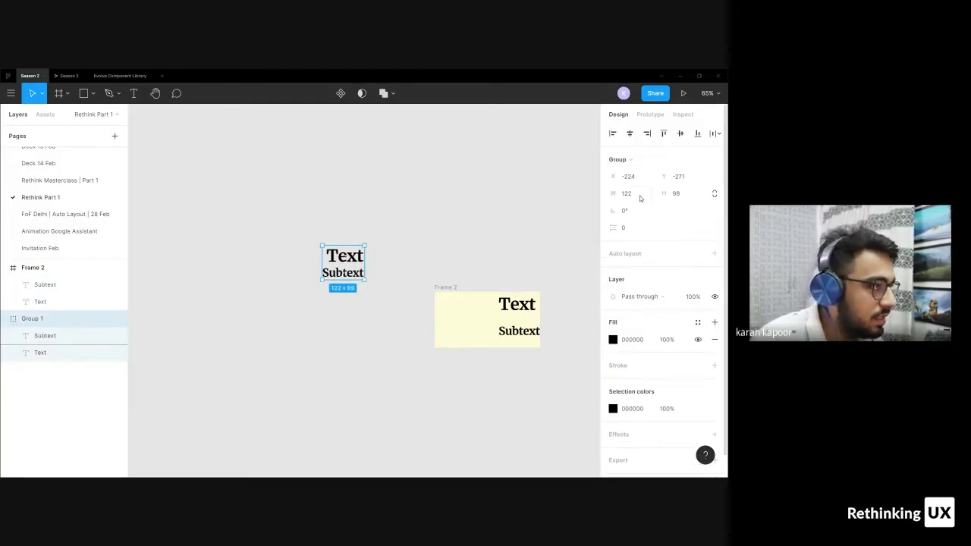
double_click(359, 262)
left_click(640, 177)
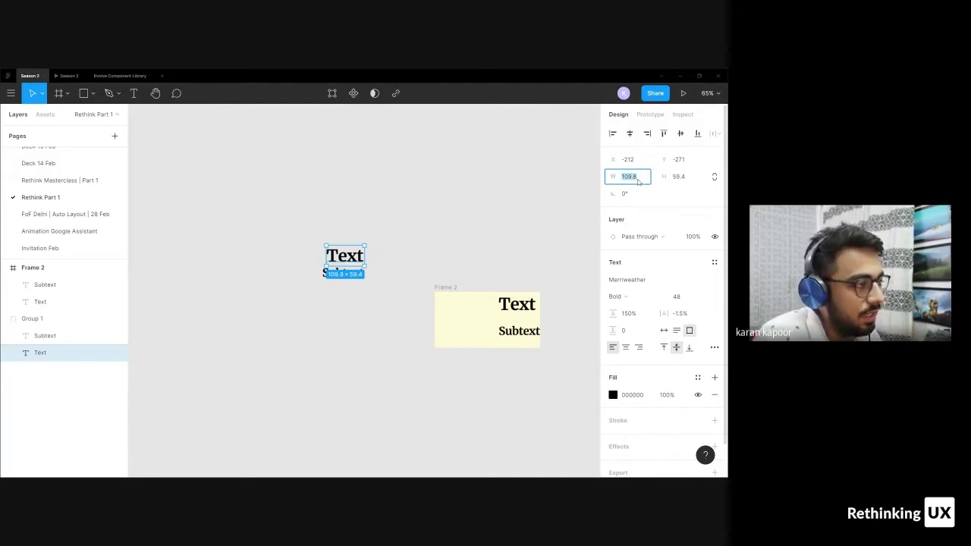
left_click(455, 288)
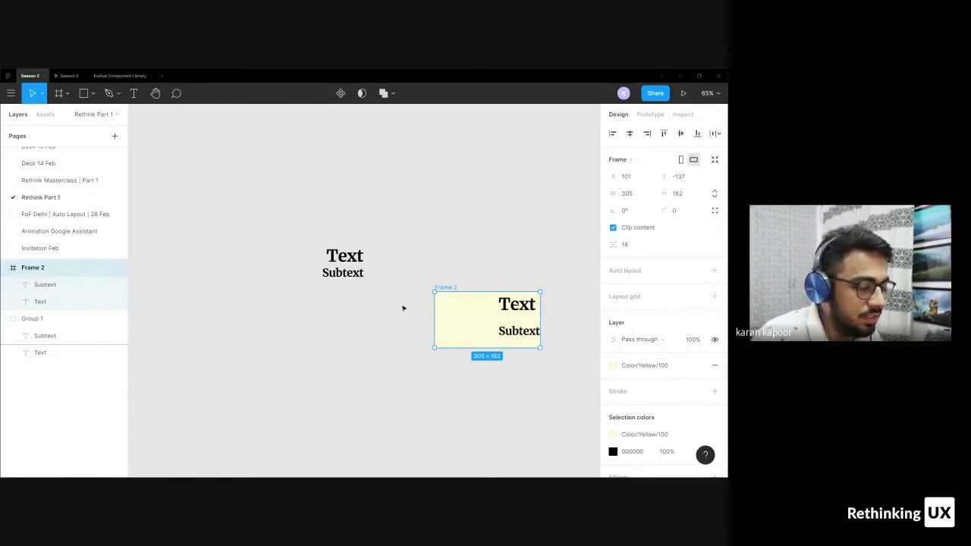
left_click(512, 392)
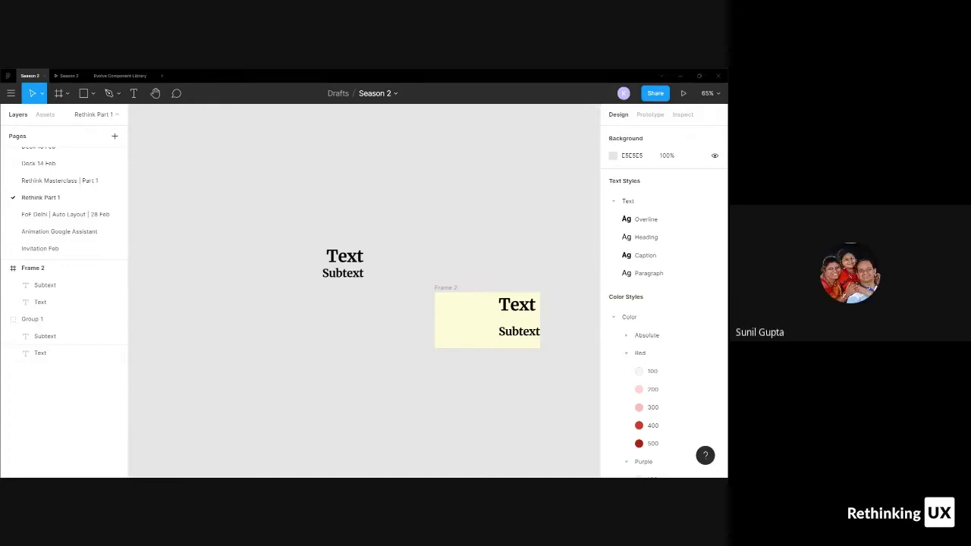
Switch to the Season 2 prototype showing the slide '1. Use Frame instead of Group'
left_click(67, 75)
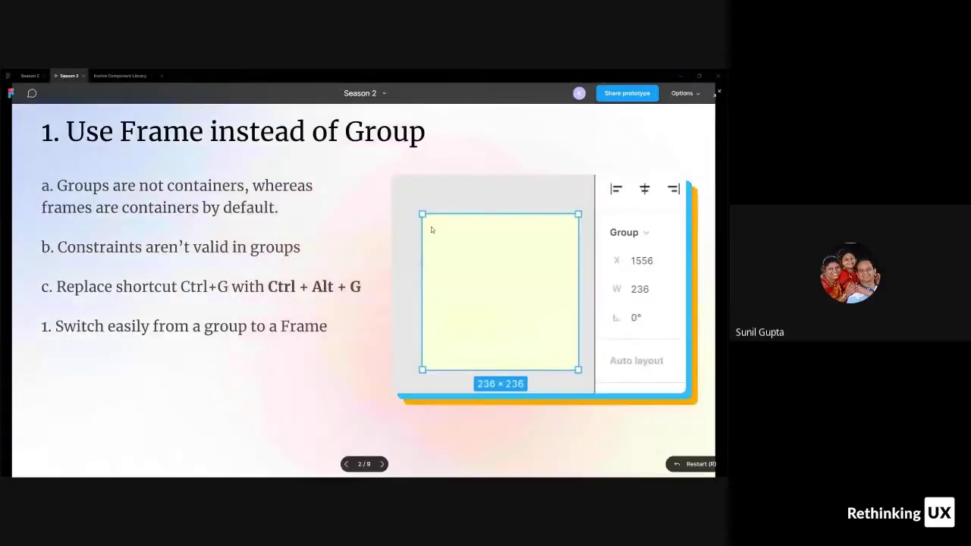
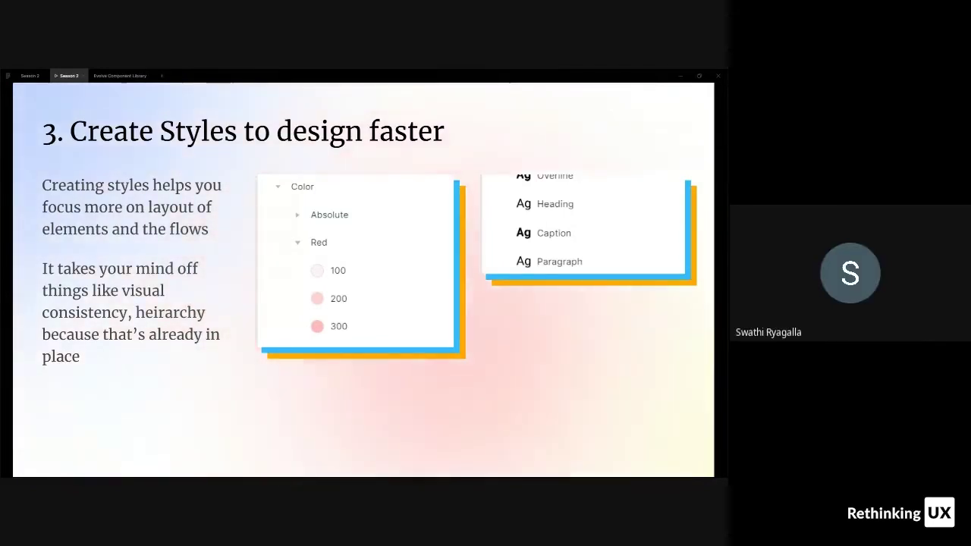
Show slide 4 of 9, '3. Create Styles to design faster', with its colour and text style examples
mouse_move(18, 437)
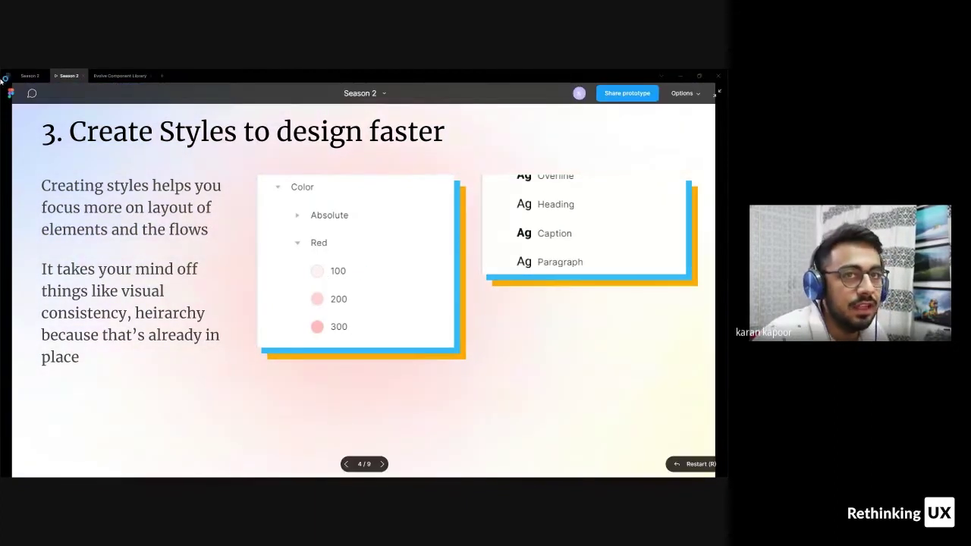
In the Season 2 file, ungroup Group 1 into Text and Subtext, then select only Text
left_click(31, 76)
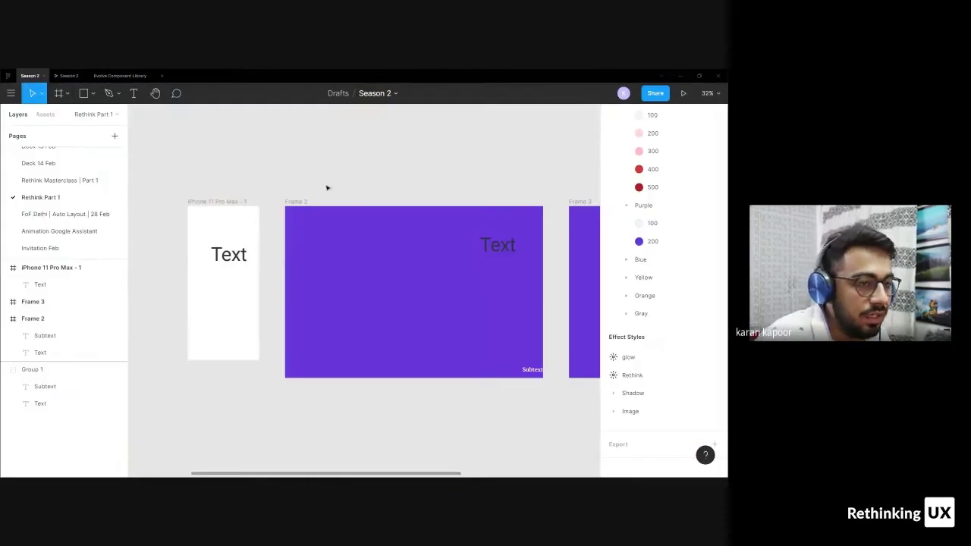
scroll(356, 213, "left", 5)
scroll(356, 213, "down", 3)
scroll(356, 243, "left", 3)
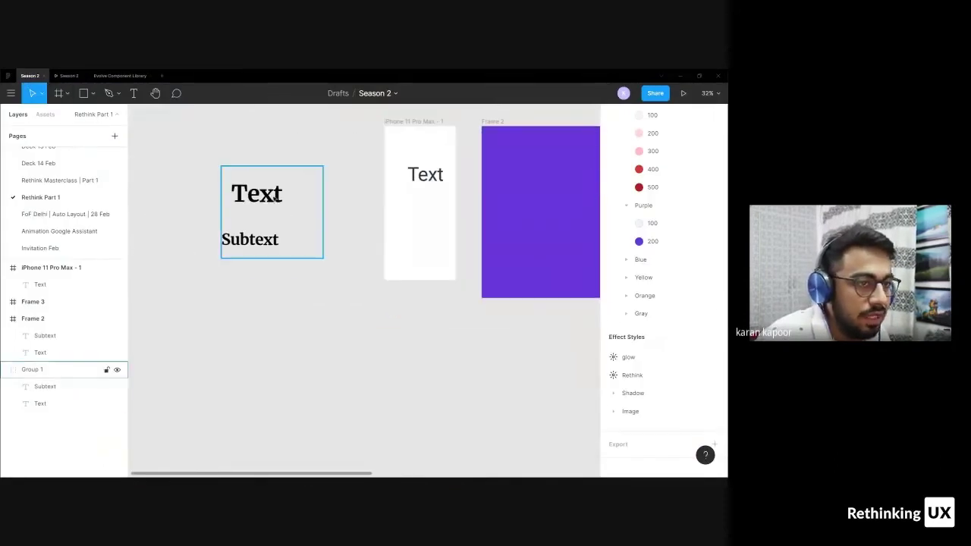
left_click(45, 370)
key("ctrl+shift+g")
left_click(61, 386)
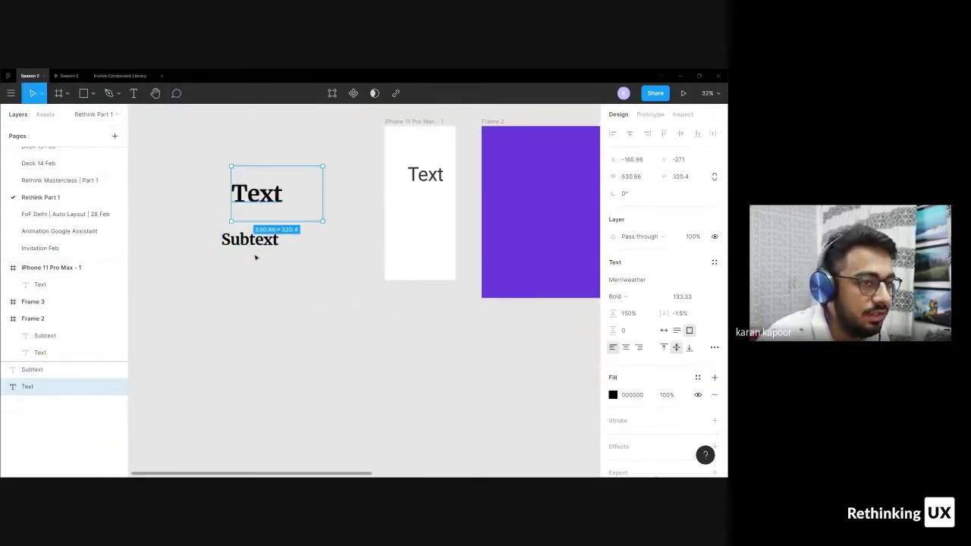
left_click(250, 239)
left_click(256, 193, "shift")
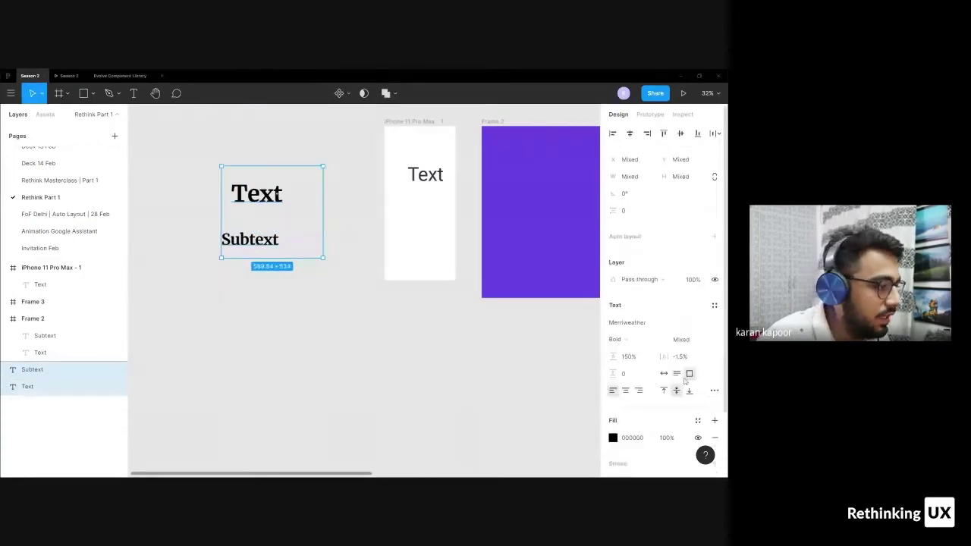
key("Escape")
left_click(275, 200)
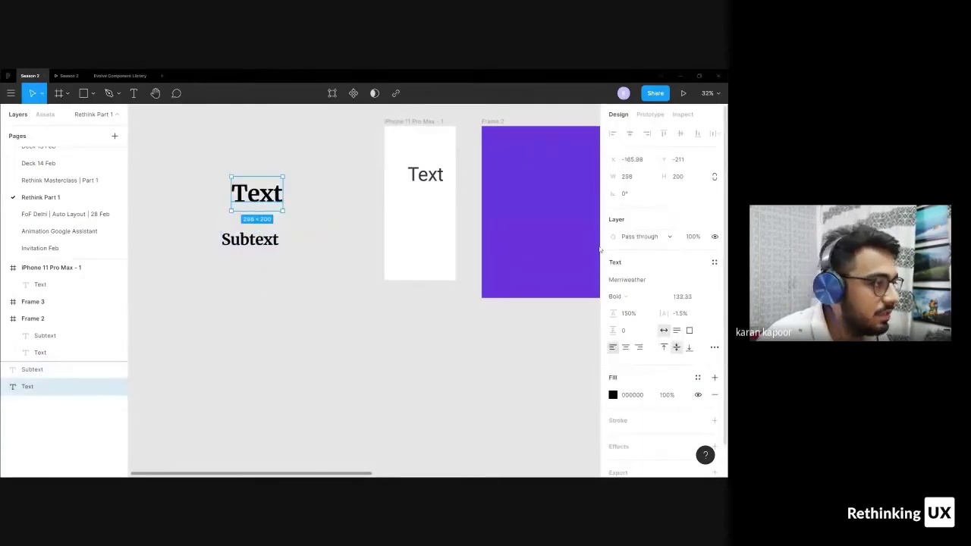
Set the Text layer's font size to 142
scroll(301, 210, "up", 3)
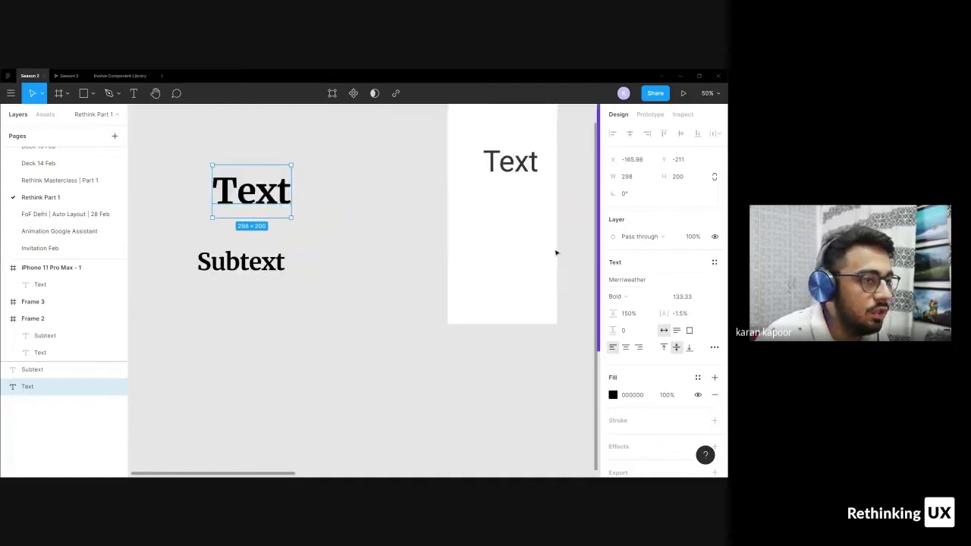
left_click(692, 297)
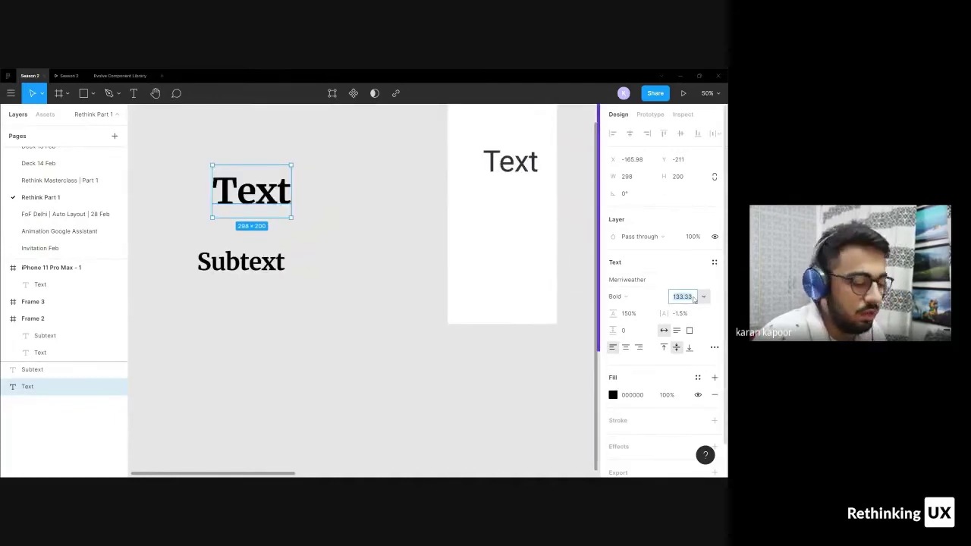
type("142")
key("Return")
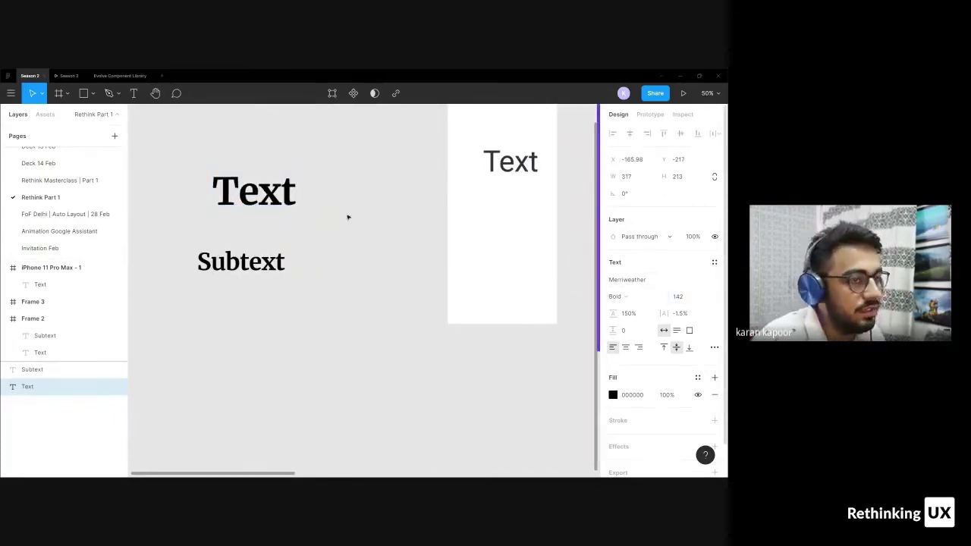
Save the Text's formatting as a new text style named Text/Medium/900
left_click(715, 262)
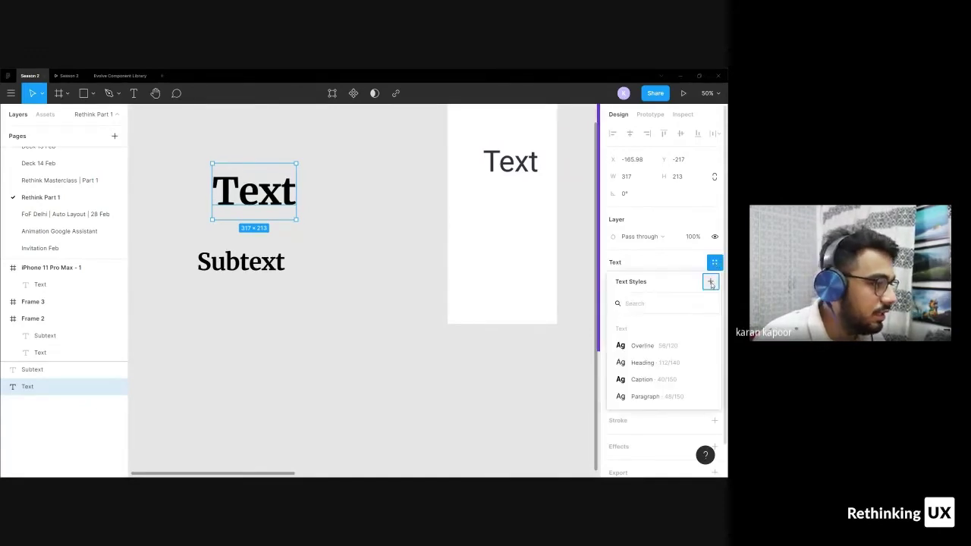
left_click(711, 282)
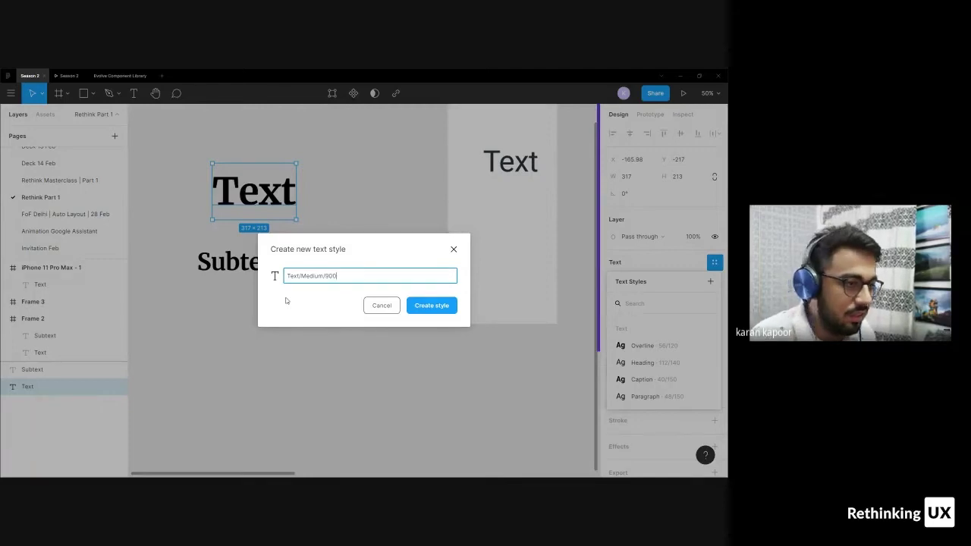
key("Return")
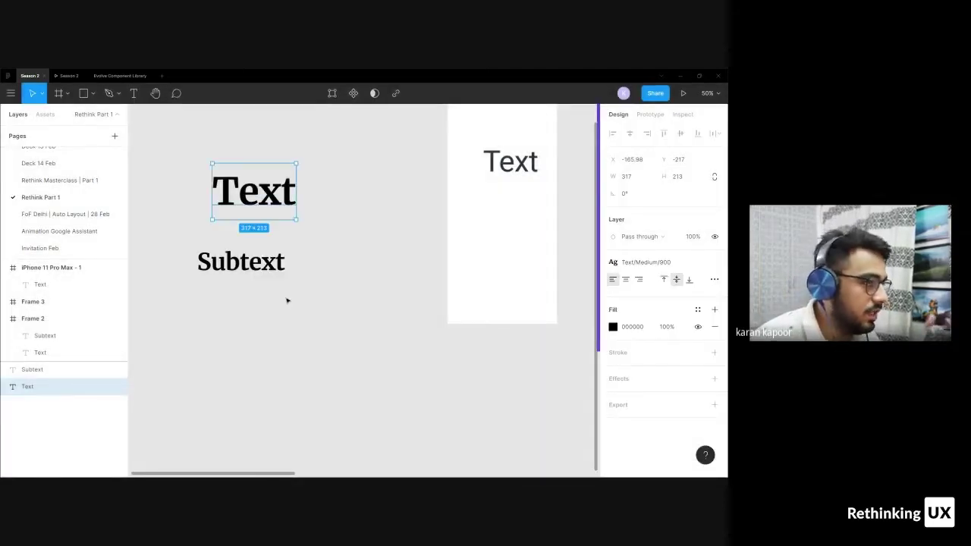
Create a Black colour style from the Text layer's black fill
left_click(698, 311)
scroll(620, 349, "down", 3)
left_click(326, 227)
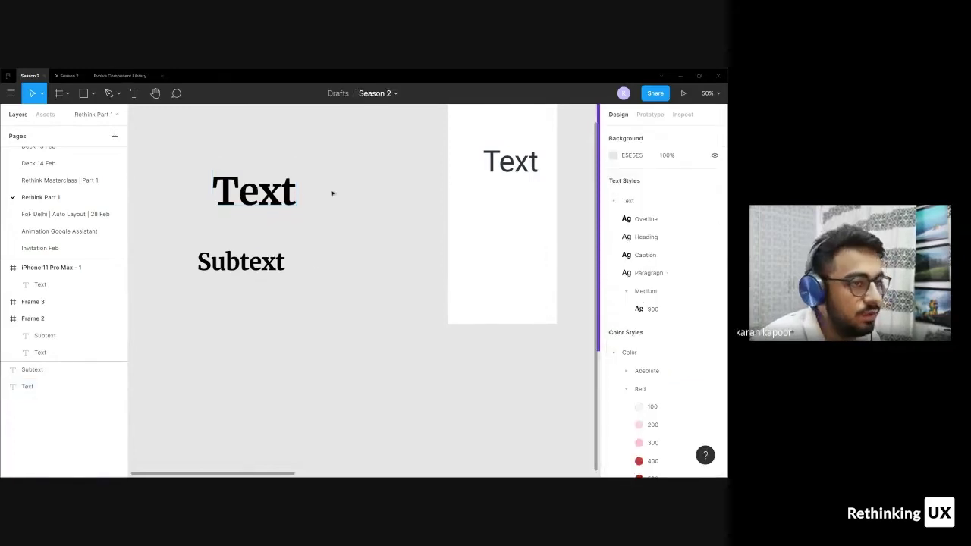
left_click(267, 199)
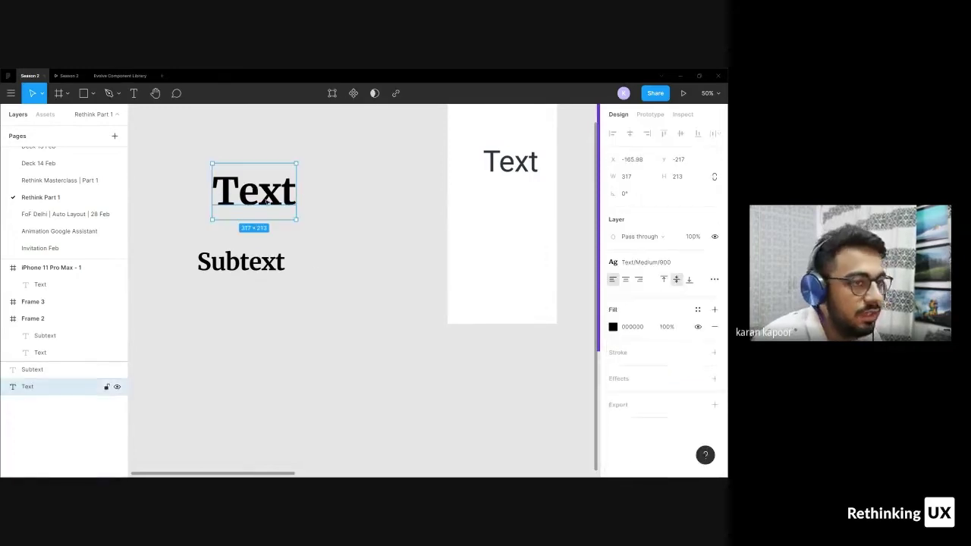
left_click(699, 310)
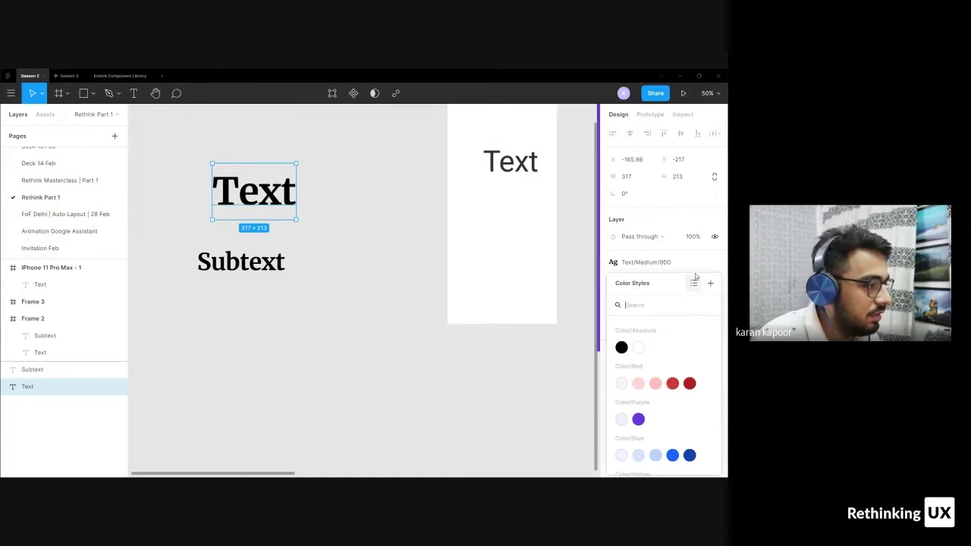
left_click(710, 284)
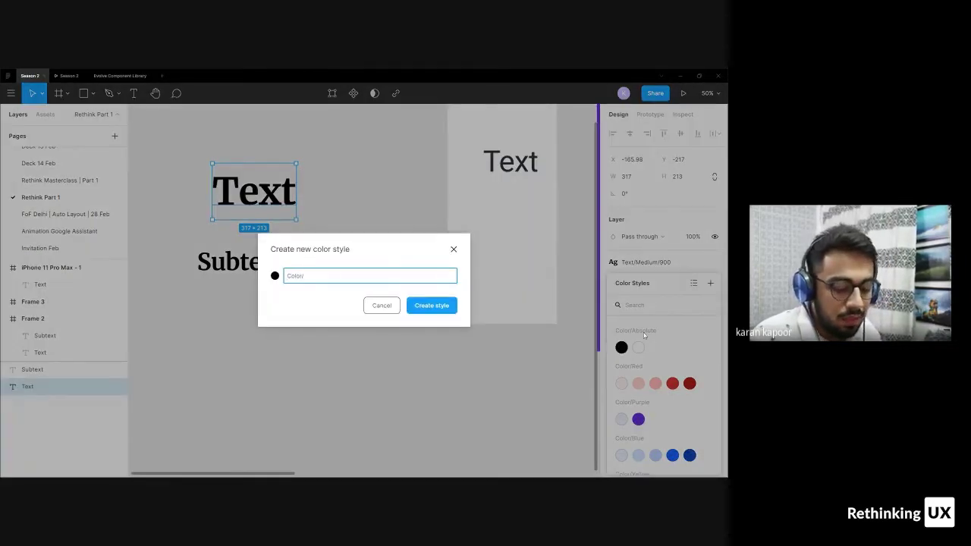
key("Return")
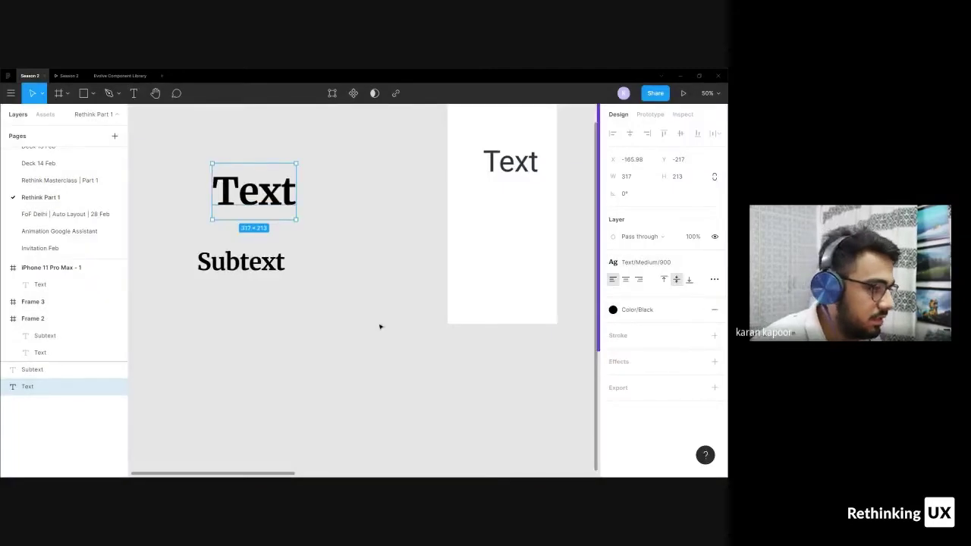
Paste the large Text's style onto the iPhone 11 Pro Max Text, then undo it
left_click(253, 231)
left_click(250, 262)
left_click(510, 161)
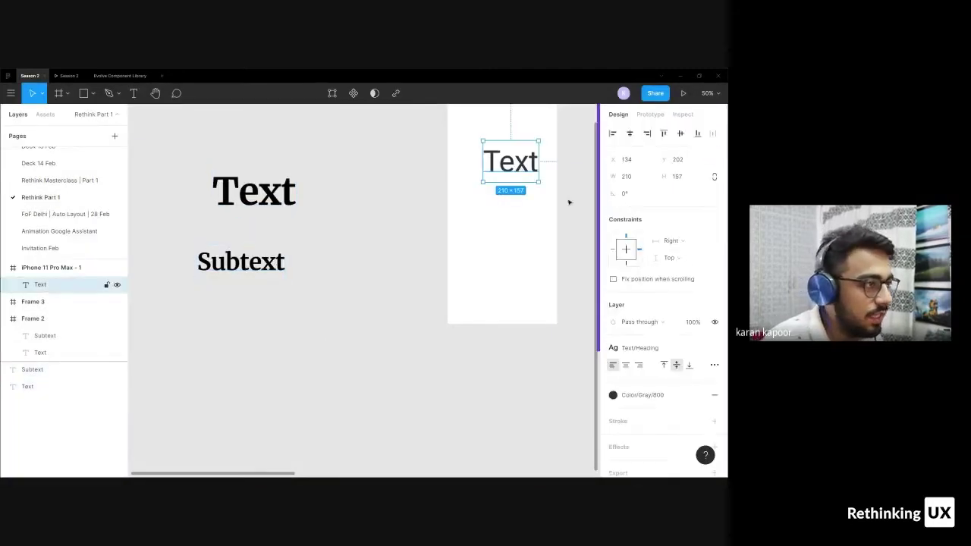
left_click(273, 202)
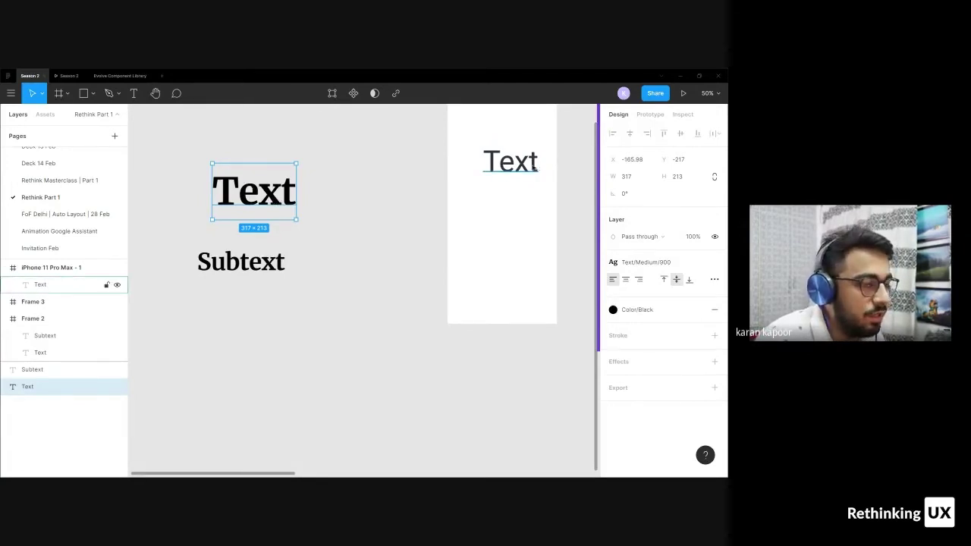
left_click(534, 168)
key("ctrl+alt+v")
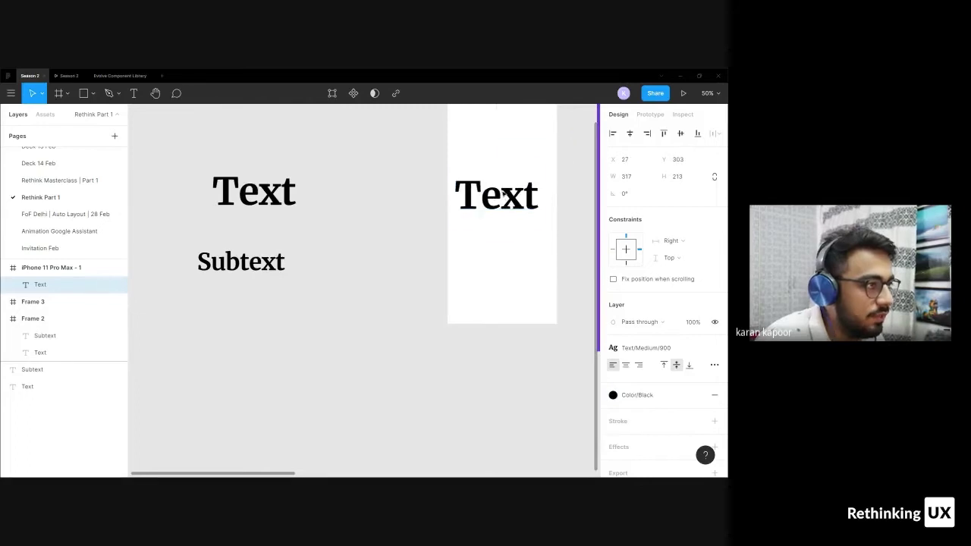
key("ctrl+z")
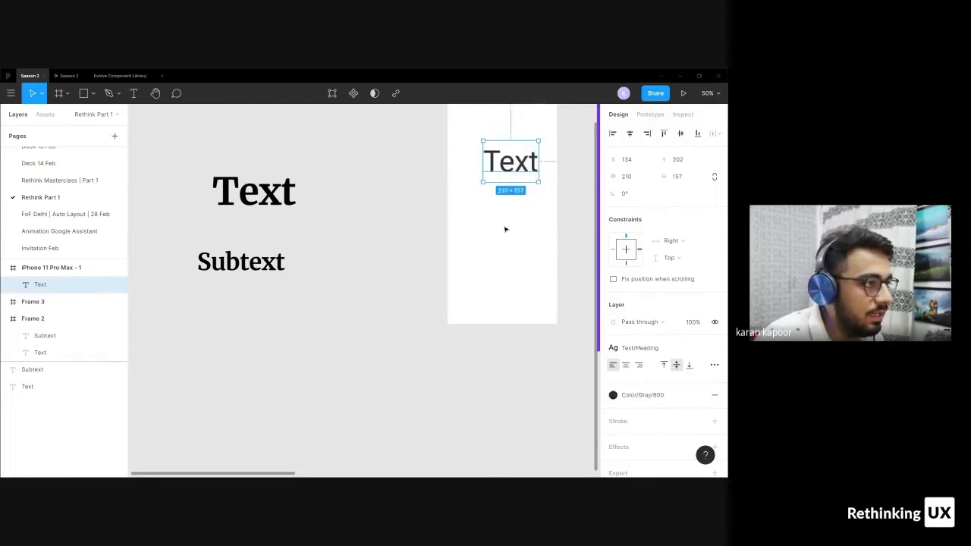
Apply the Text/Medium/900 text style and Black colour style to the iPhone Text
left_click(543, 217)
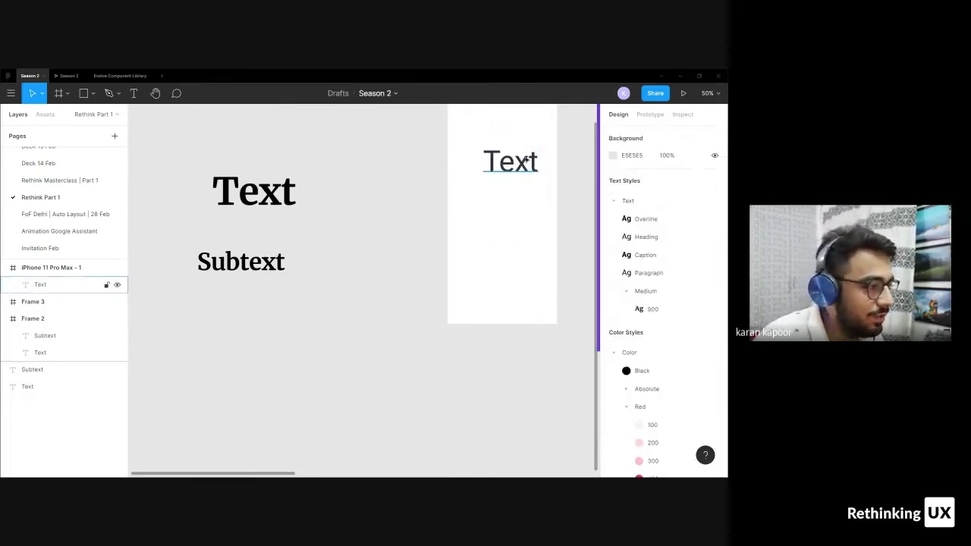
left_click(511, 162)
left_click(659, 342)
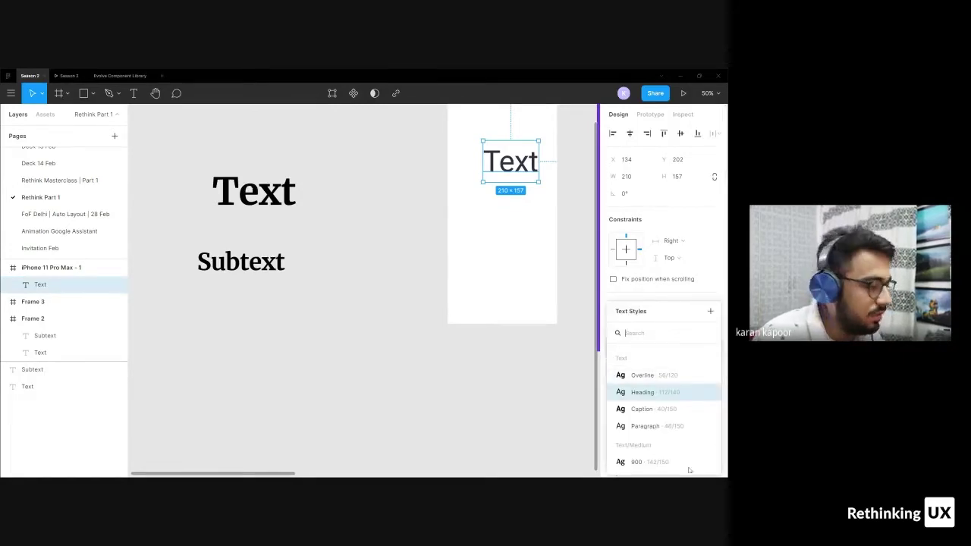
left_click(660, 463)
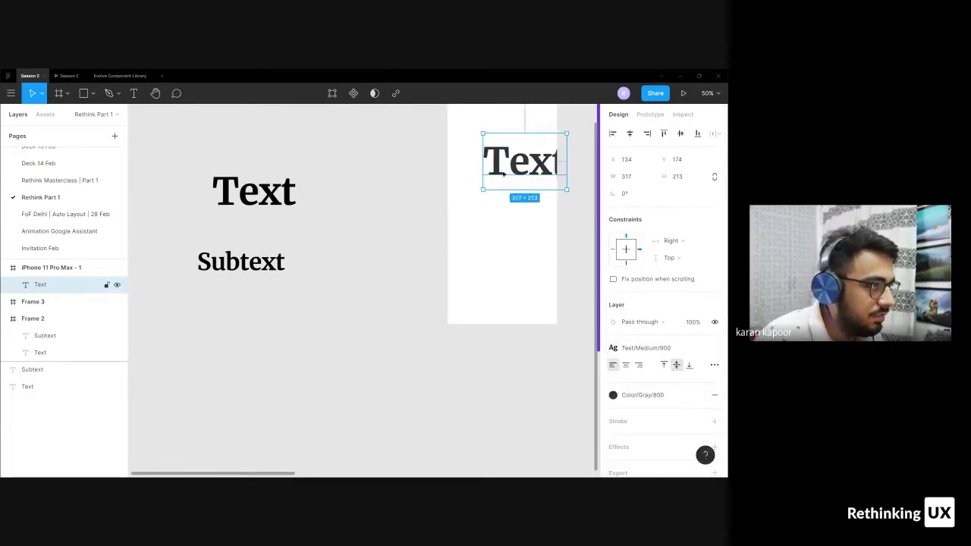
left_click(676, 396)
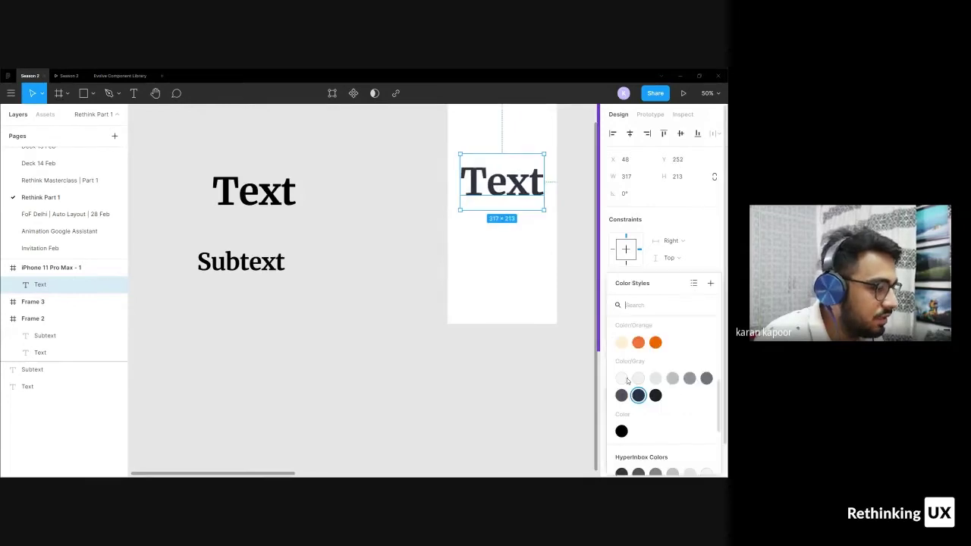
left_click(622, 431)
left_click(577, 228)
Compare the iPhone Text with the large Text by selecting each in turn
left_click(531, 191)
left_click(306, 201)
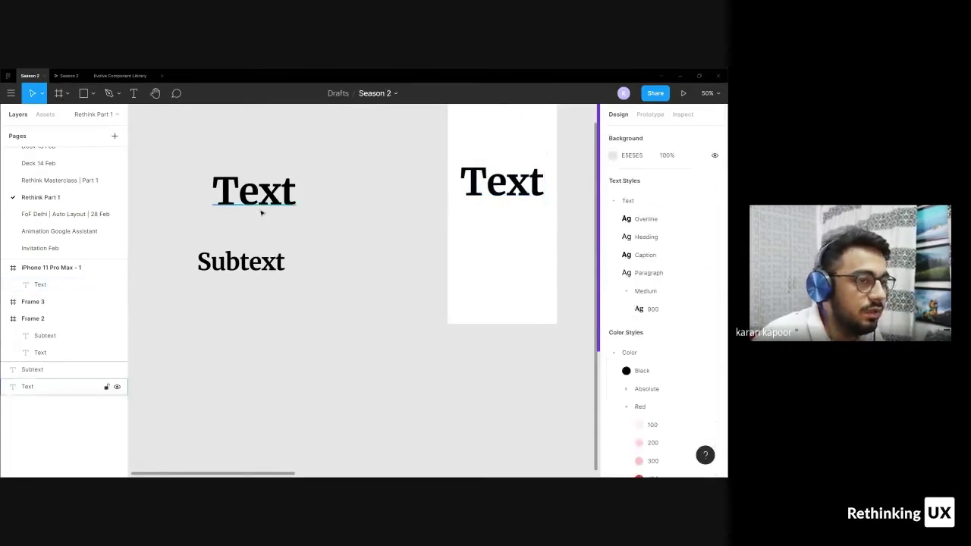
left_click(260, 206)
left_click(518, 182)
left_click(258, 189)
left_click(500, 182)
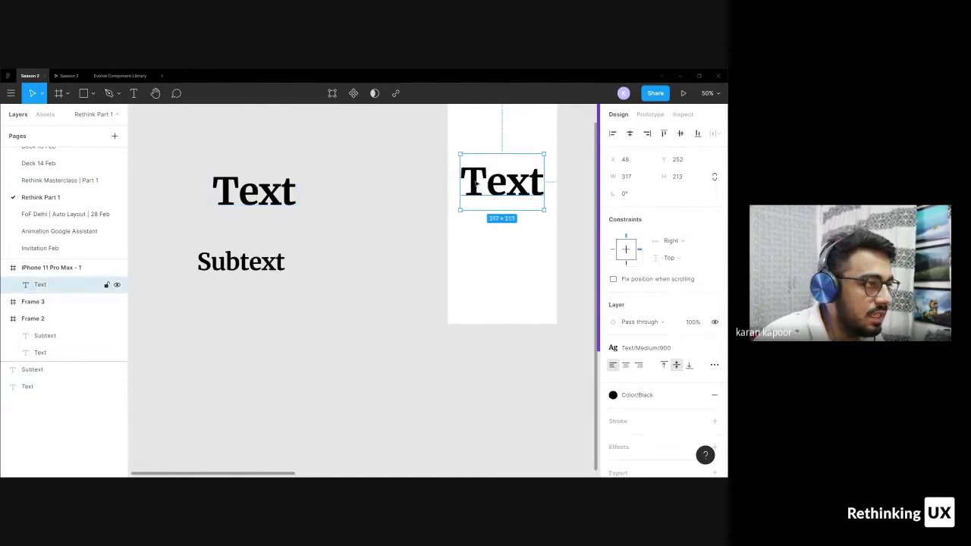
left_click(265, 185)
left_click(516, 191)
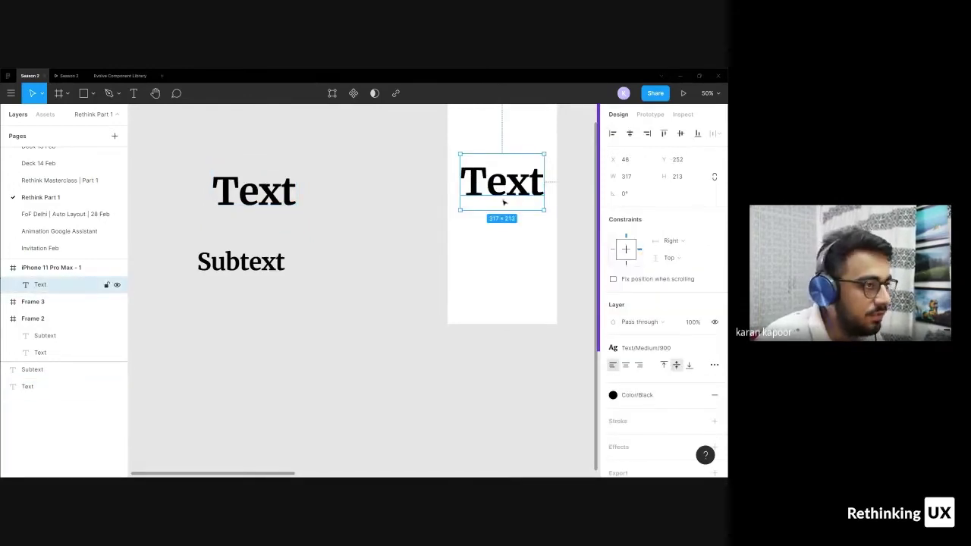
Deselect the iPhone Text so the page's local text and colour styles are listed
left_click(456, 318)
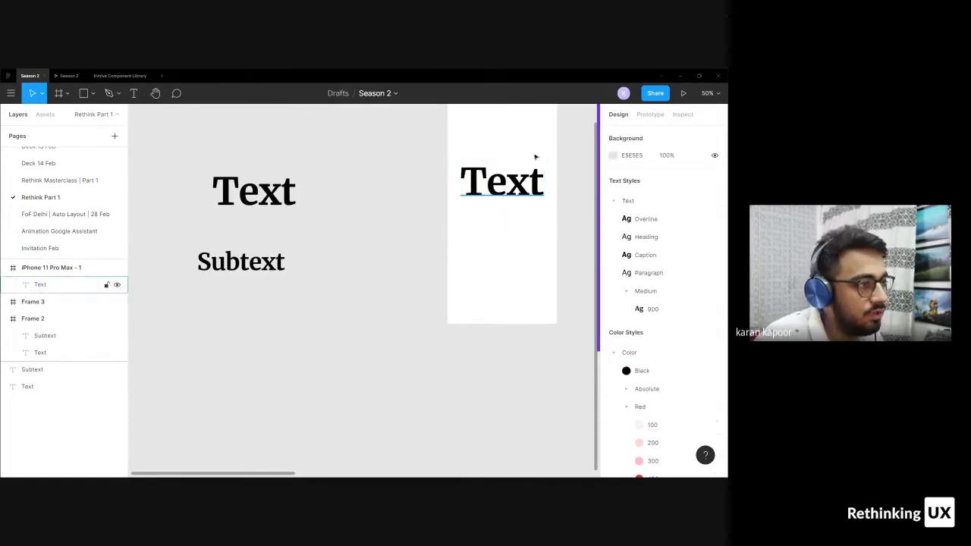
left_click(516, 182)
left_click(449, 200)
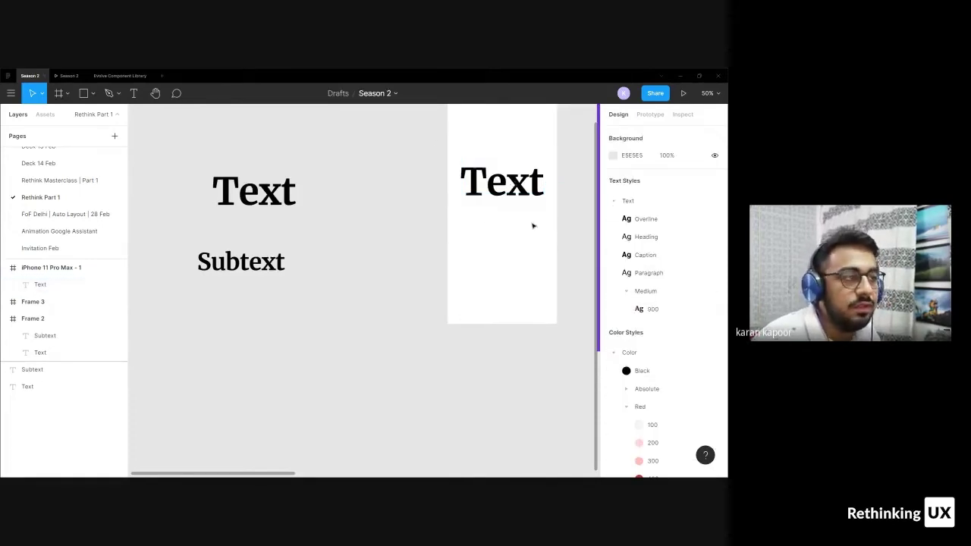
left_click(524, 184)
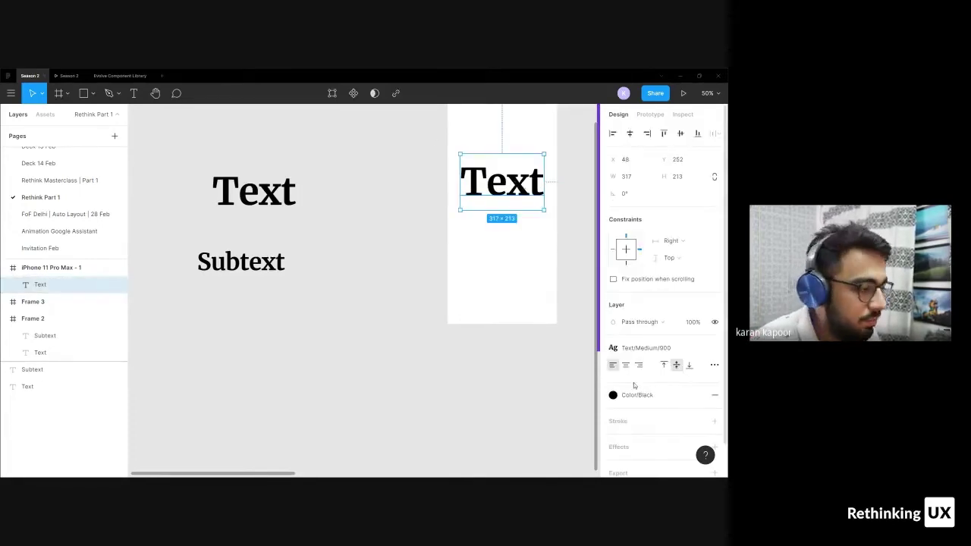
left_click(372, 323)
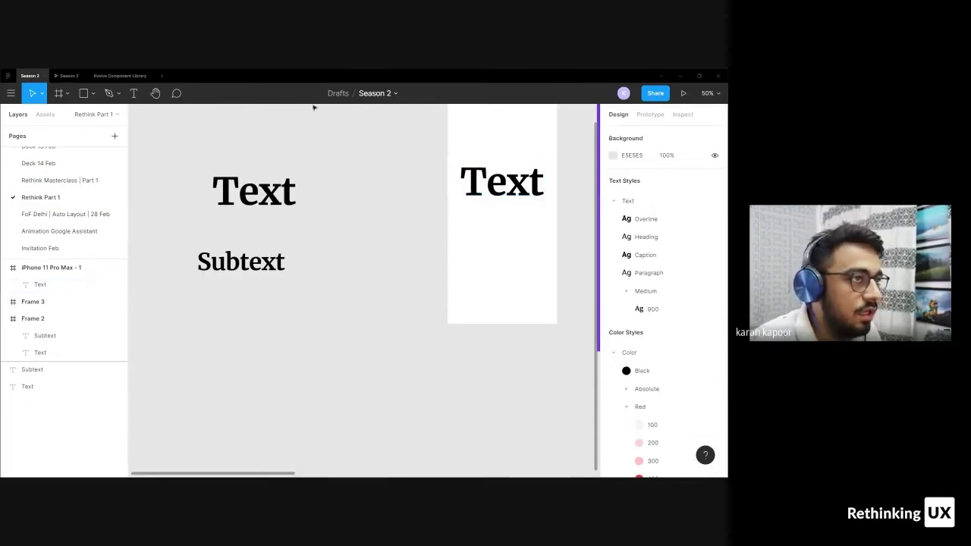
left_click(471, 182)
Collapse the Medium text-style group and the Red and Purple colour style groups
left_click(348, 200)
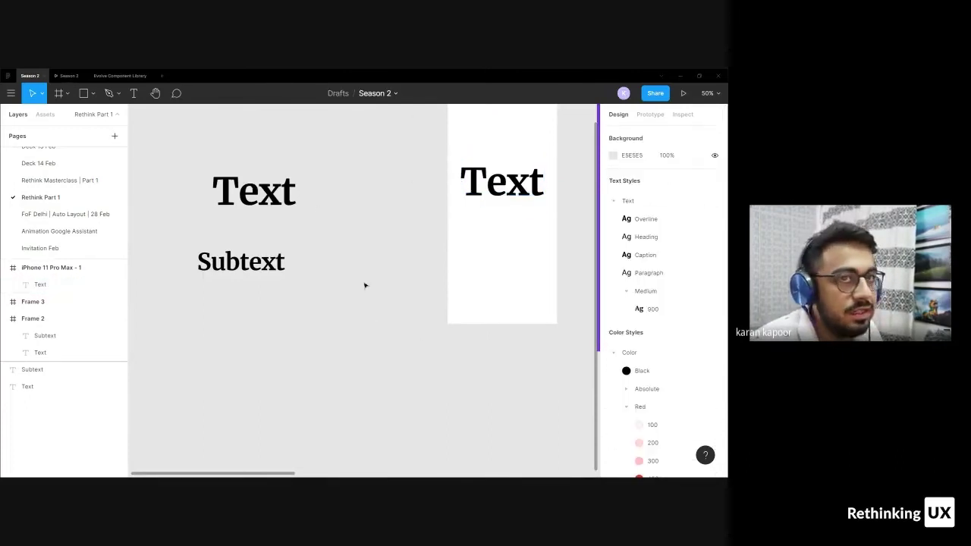
left_click(624, 292)
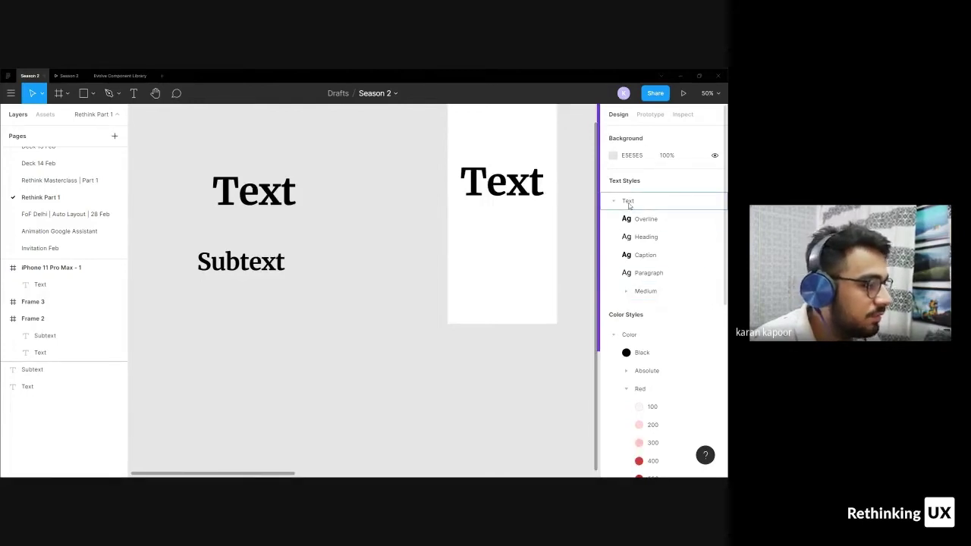
scroll(644, 325, "down", 2)
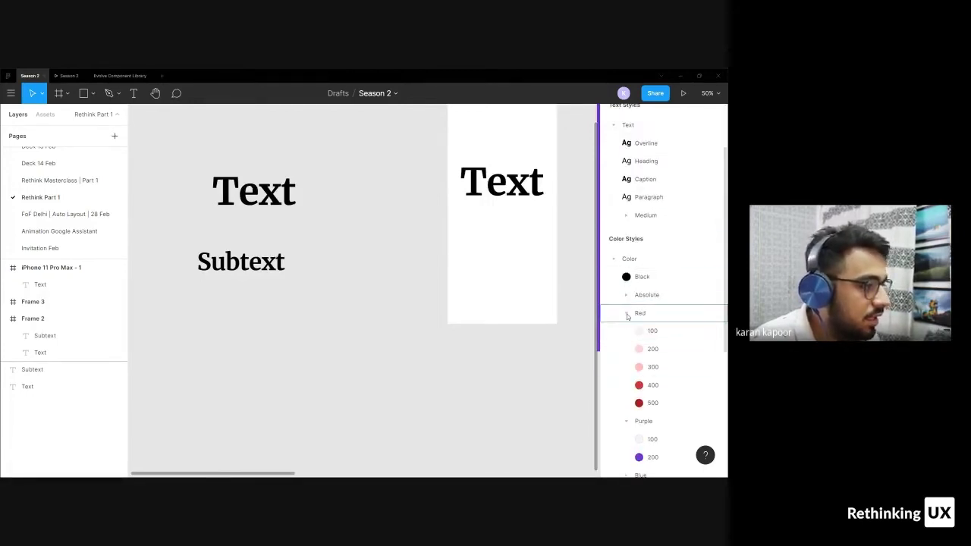
left_click(627, 314)
left_click(627, 234)
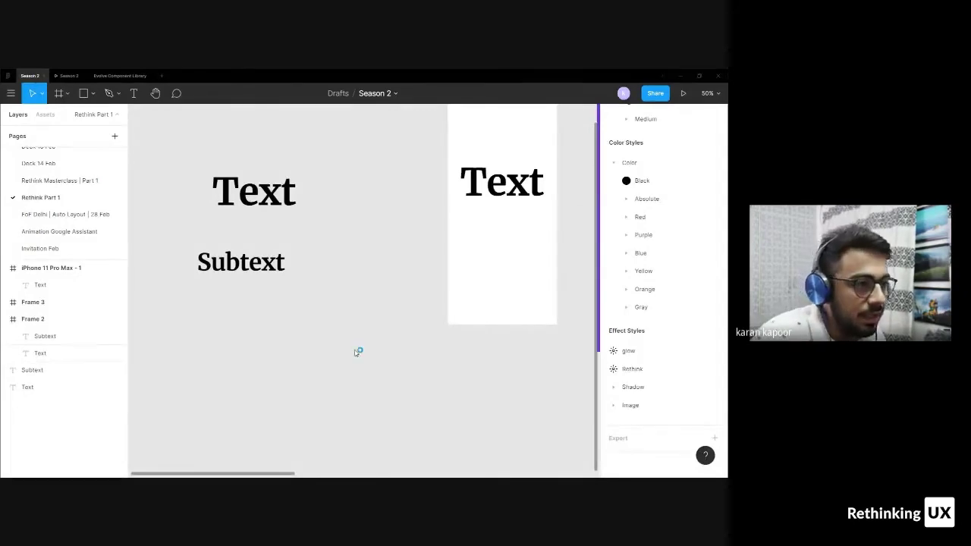
Search the Figma Community for 'styles' from the home file browser
left_click(119, 76)
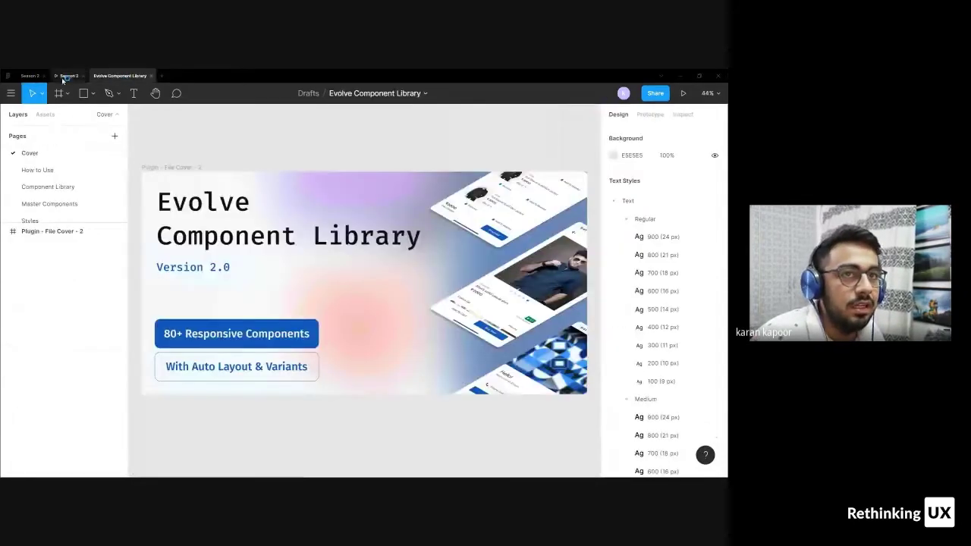
left_click(8, 76)
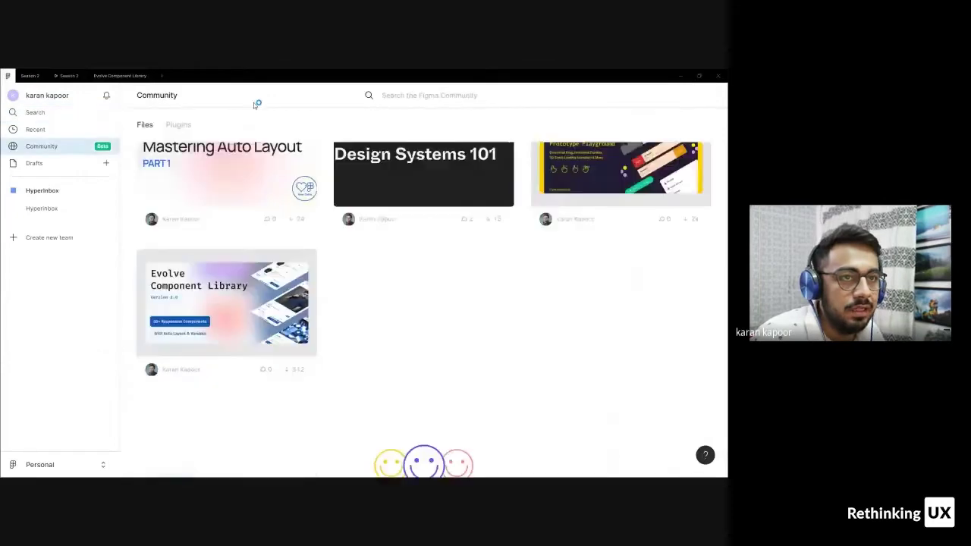
left_click(380, 96)
type("styles")
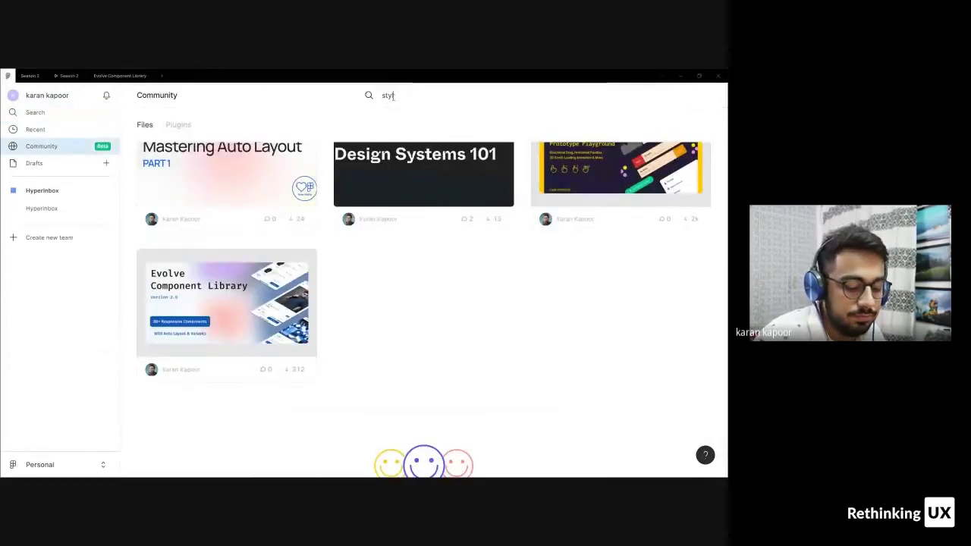
key("Return")
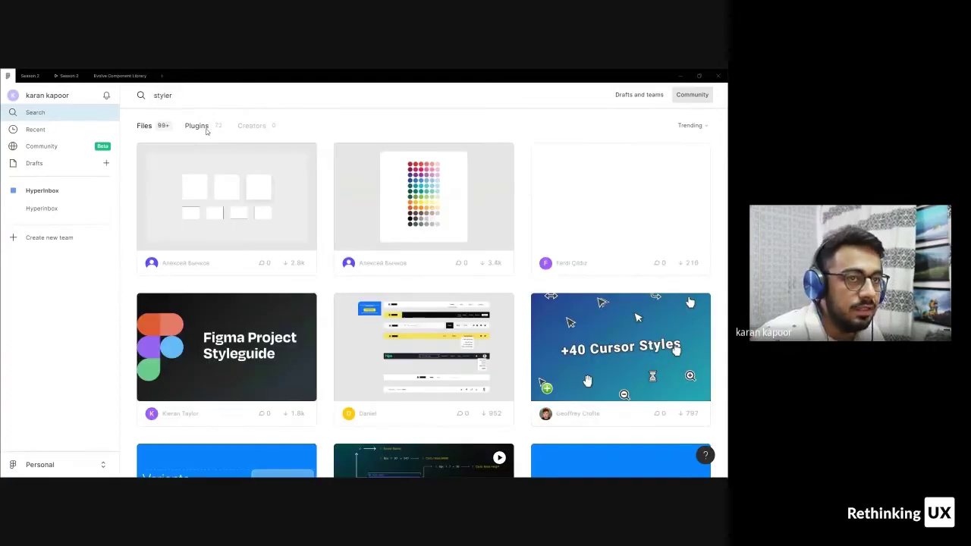
Filter results to plugins, open the Styler plugin page and copy its link
left_click(197, 125)
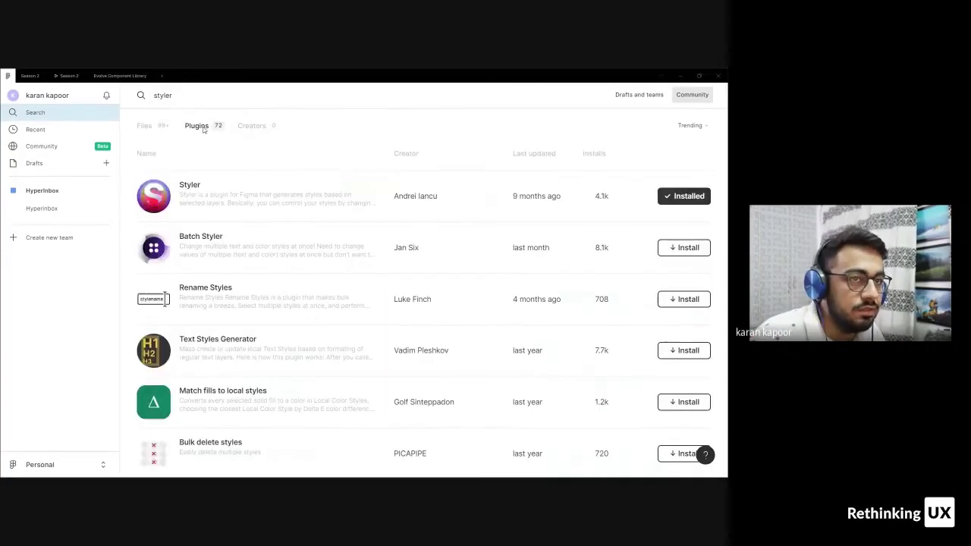
left_click(321, 199)
scroll(629, 295, "down", 4)
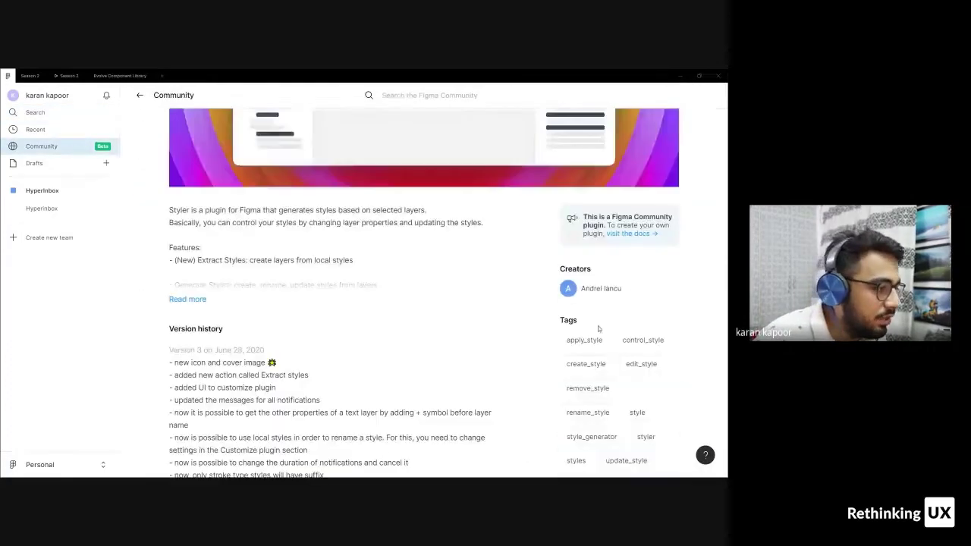
scroll(598, 329, "down", 5)
left_click(595, 324)
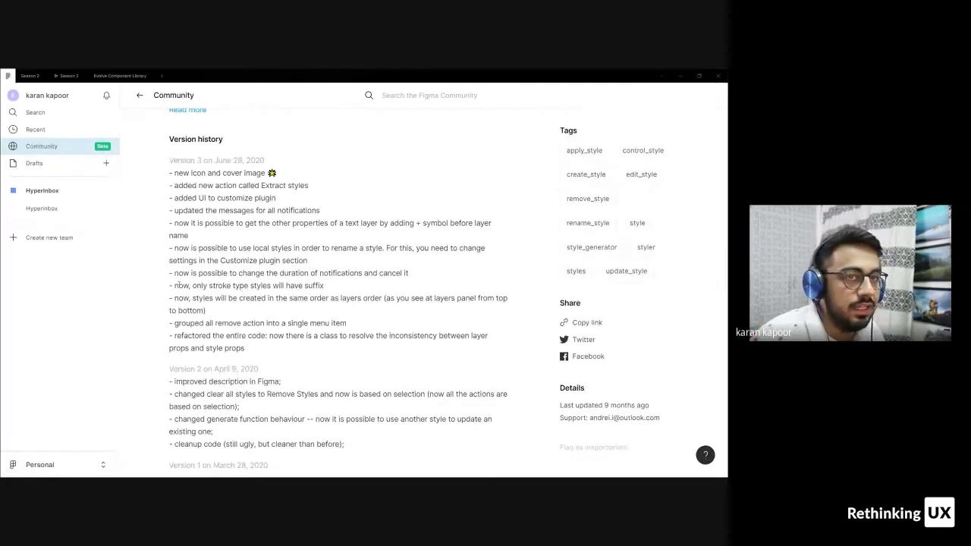
Return from the Styler page through the search results to the Community home feed
left_click(35, 129)
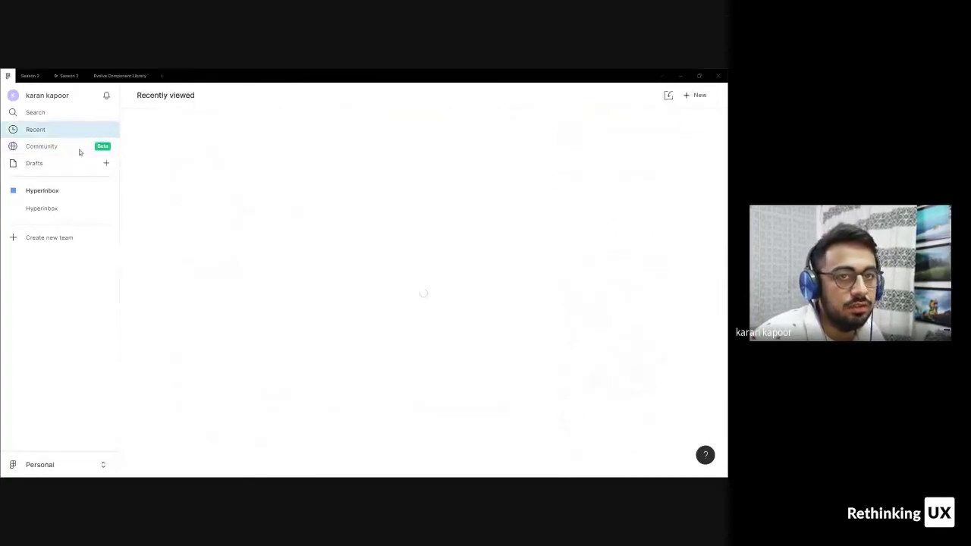
left_click(79, 149)
scroll(144, 97, "down", 4)
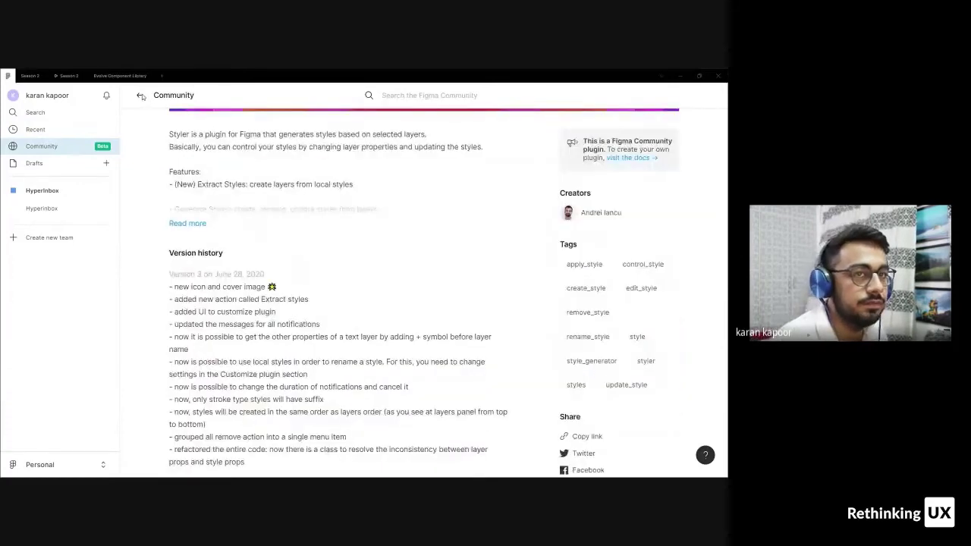
left_click(140, 95)
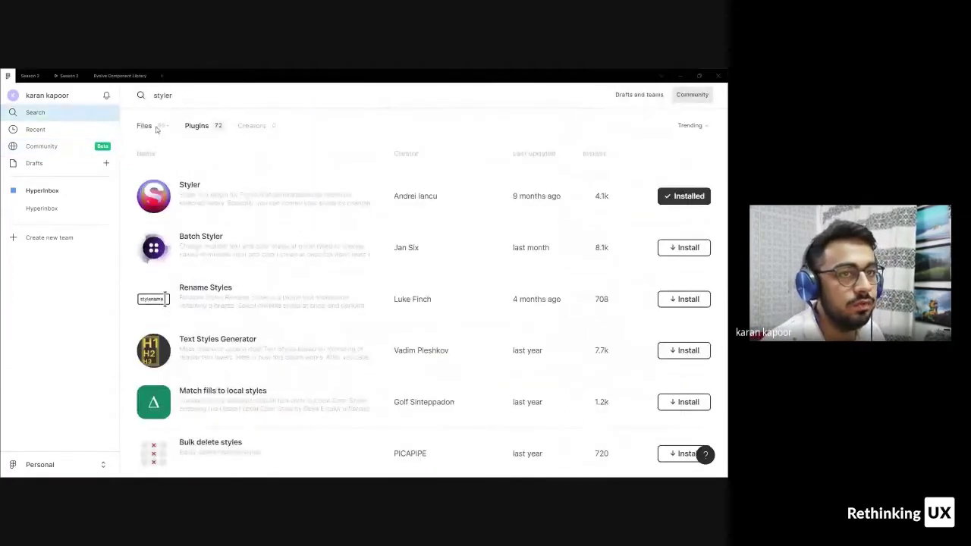
left_click(156, 131)
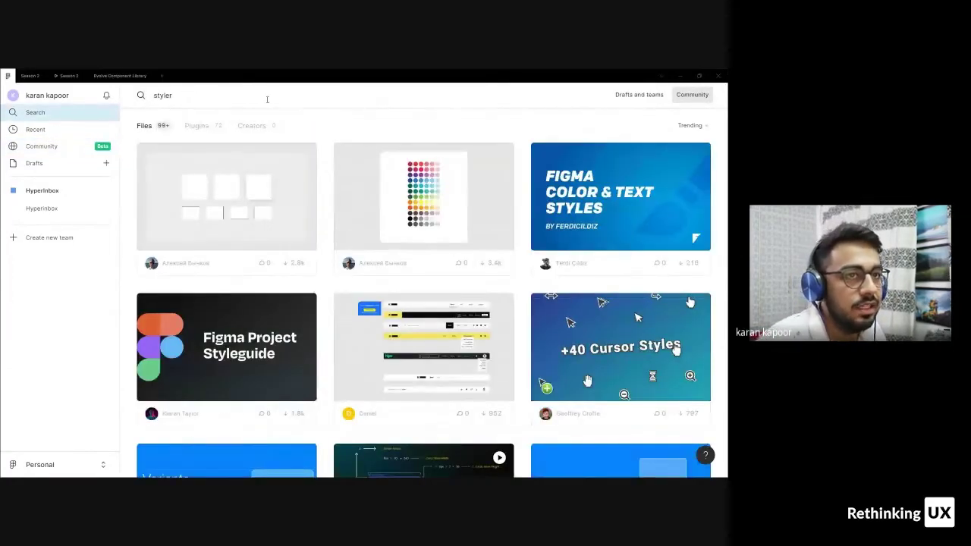
key("BackSpace")
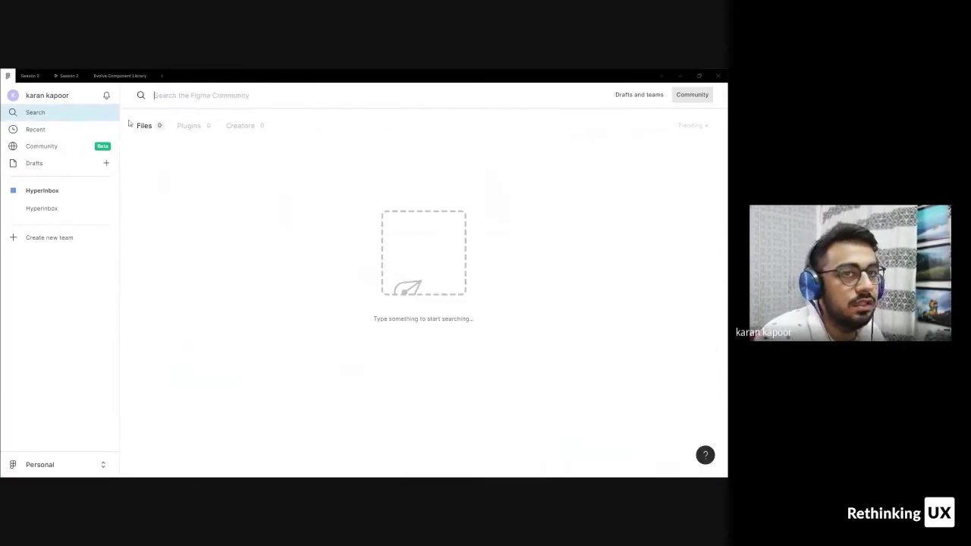
left_click(76, 147)
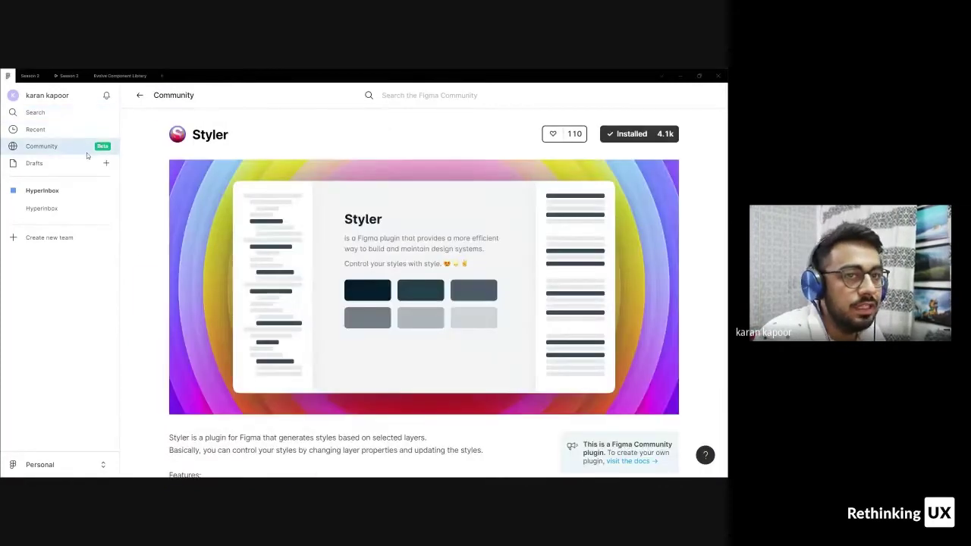
left_click(89, 150)
scroll(364, 182, "down", 1)
Open the Design systems category and scroll through files like Tailwind CSS UI and Zone UI kit
scroll(402, 166, "up", 1)
left_click(407, 163)
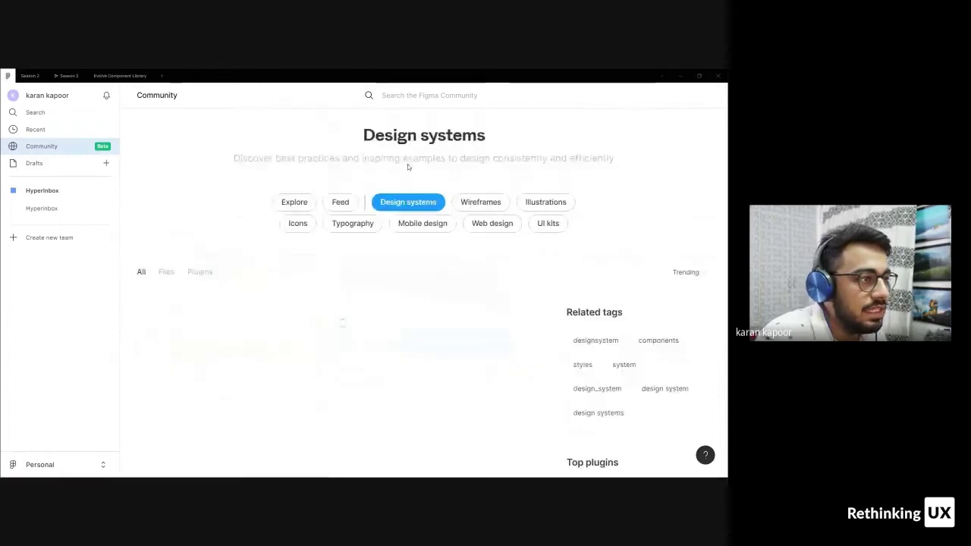
scroll(228, 289, "down", 2)
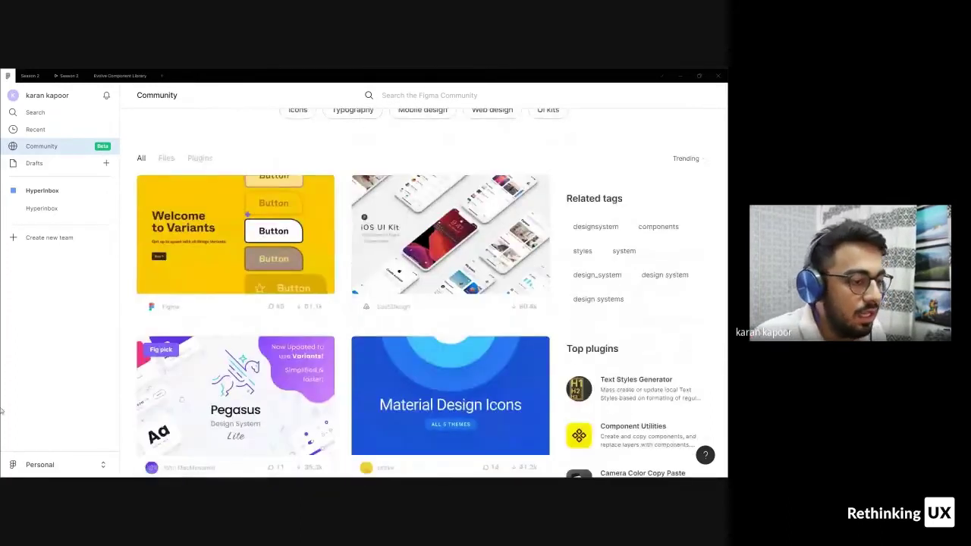
scroll(188, 300, "down", 4)
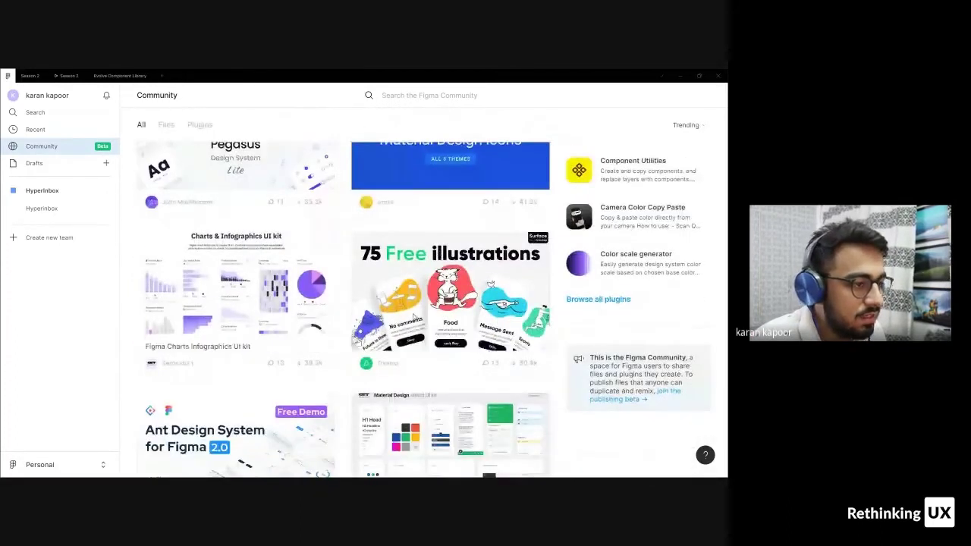
scroll(188, 301, "down", 2)
scroll(280, 236, "down", 4)
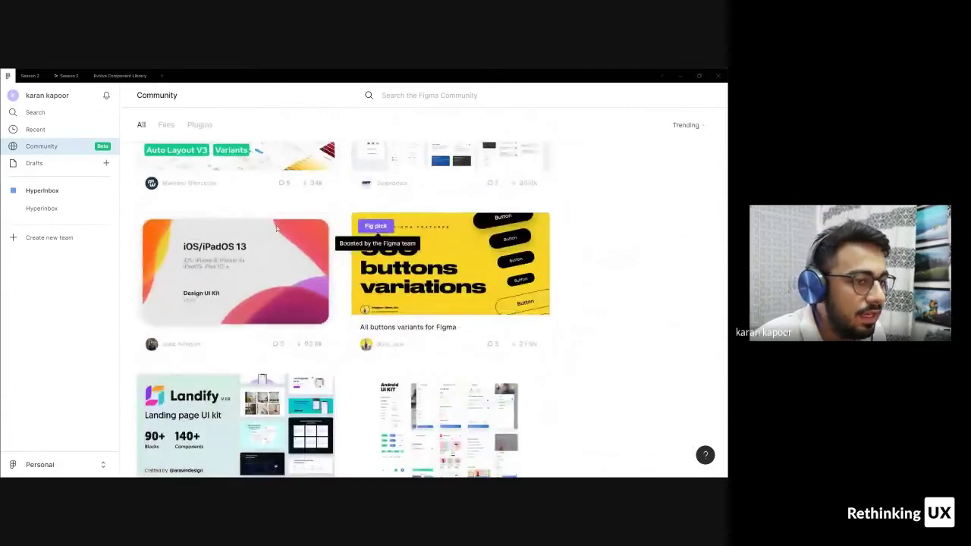
scroll(279, 236, "down", 6)
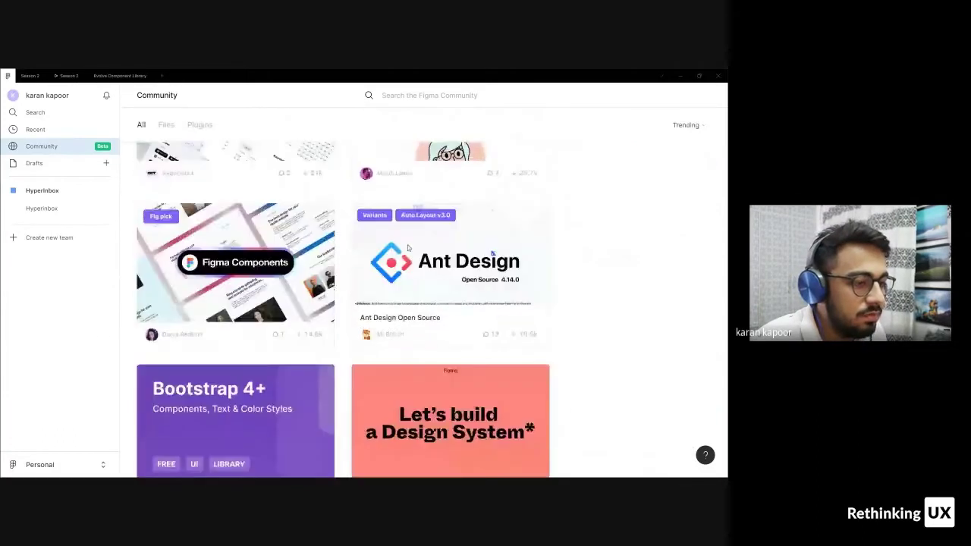
scroll(409, 227, "down", 6)
scroll(412, 228, "up", 2)
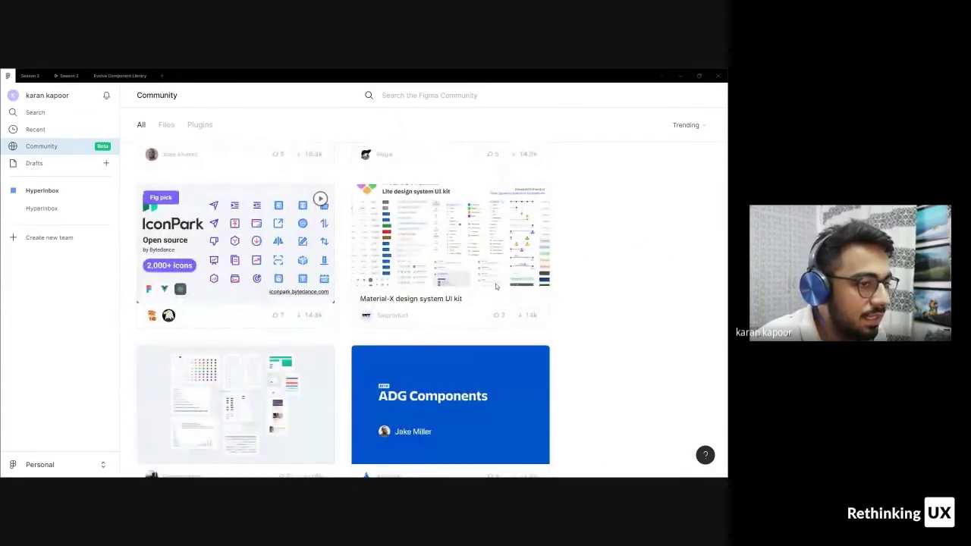
scroll(440, 226, "down", 1)
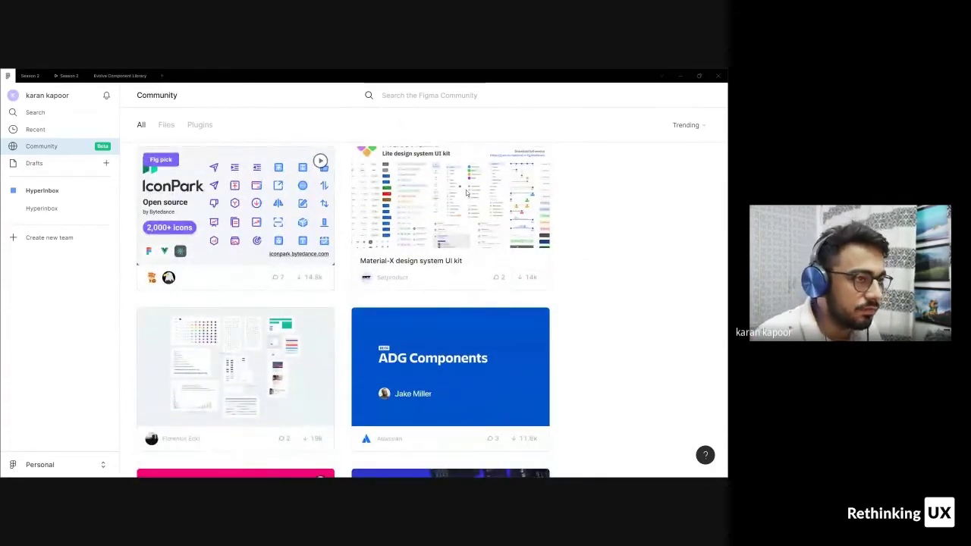
scroll(494, 224, "down", 2)
scroll(370, 292, "down", 2)
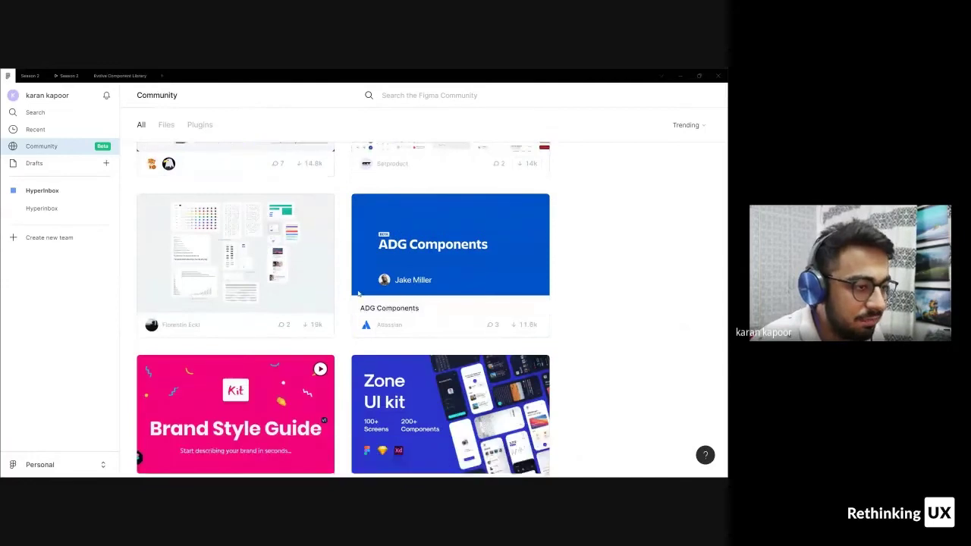
scroll(364, 294, "down", 2)
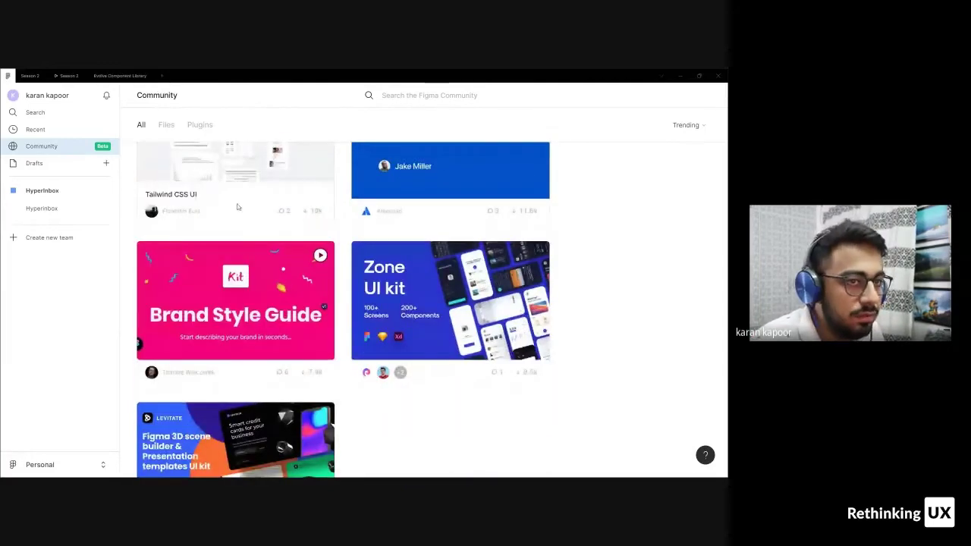
scroll(237, 206, "up", 3)
Open the Tailwind CSS UI file page and expand its preview to full screen
left_click(216, 281)
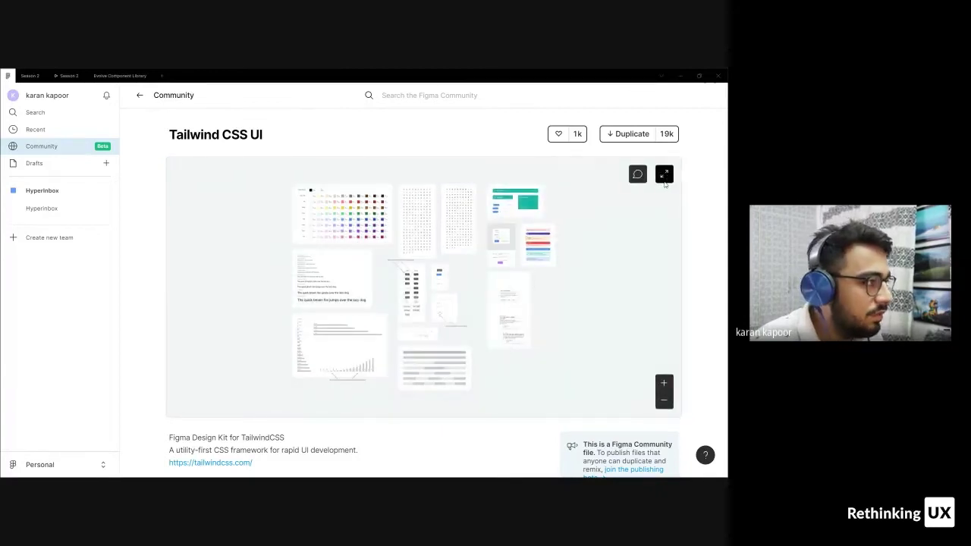
left_click(664, 176)
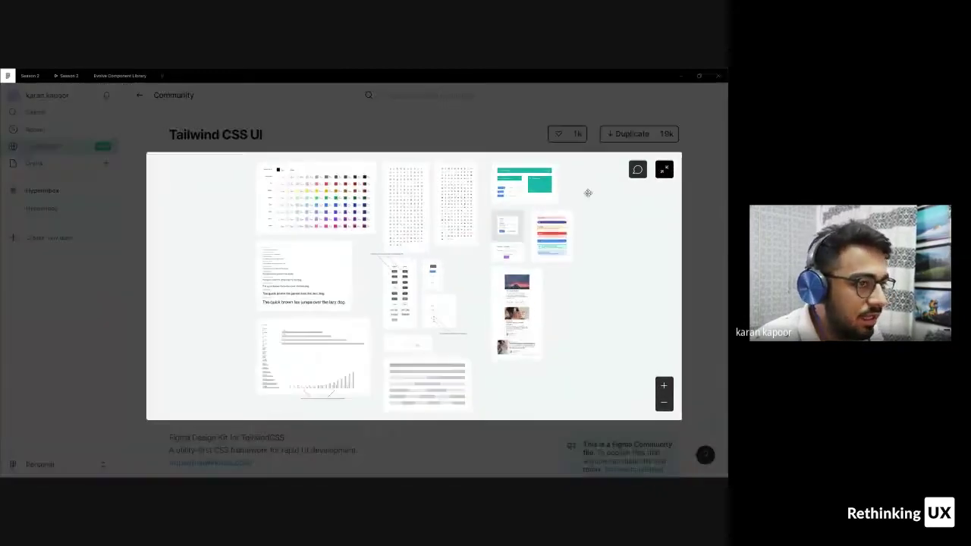
scroll(240, 193, "up", 5)
scroll(258, 163, "down", 3)
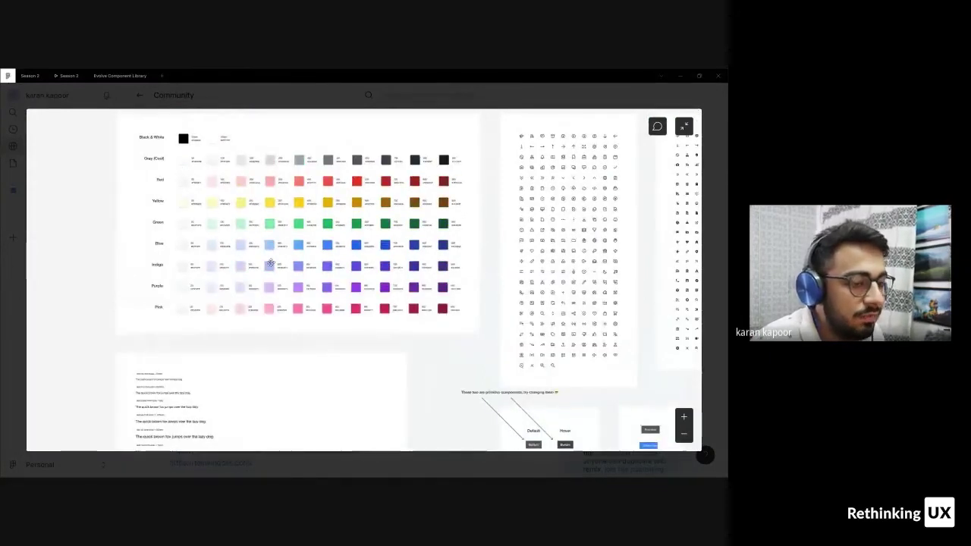
scroll(270, 263, "down", 5)
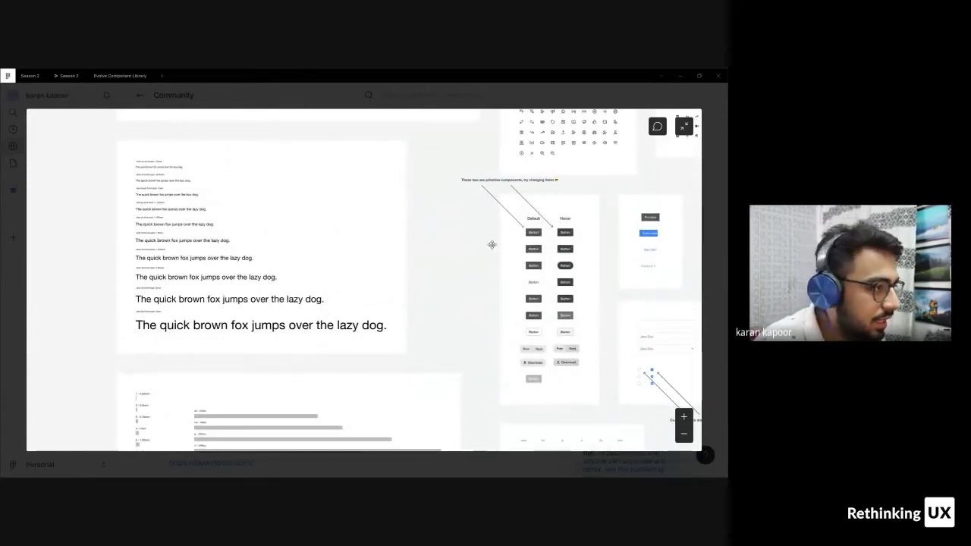
Look over the full-screen preview, then exit back to the Tailwind CSS UI Community page
scroll(360, 236, "up", 4)
scroll(360, 237, "up", 2)
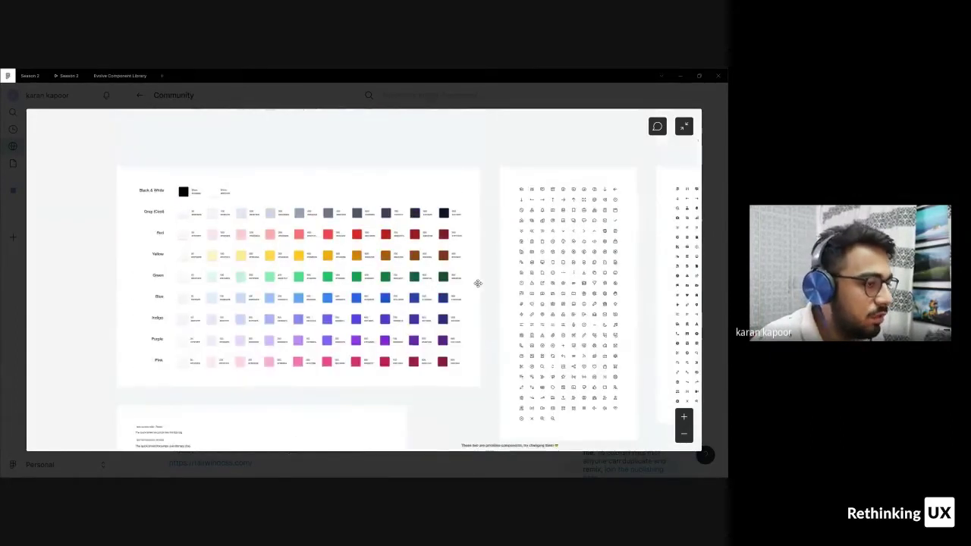
scroll(476, 281, "right", 3)
scroll(297, 255, "left", 3)
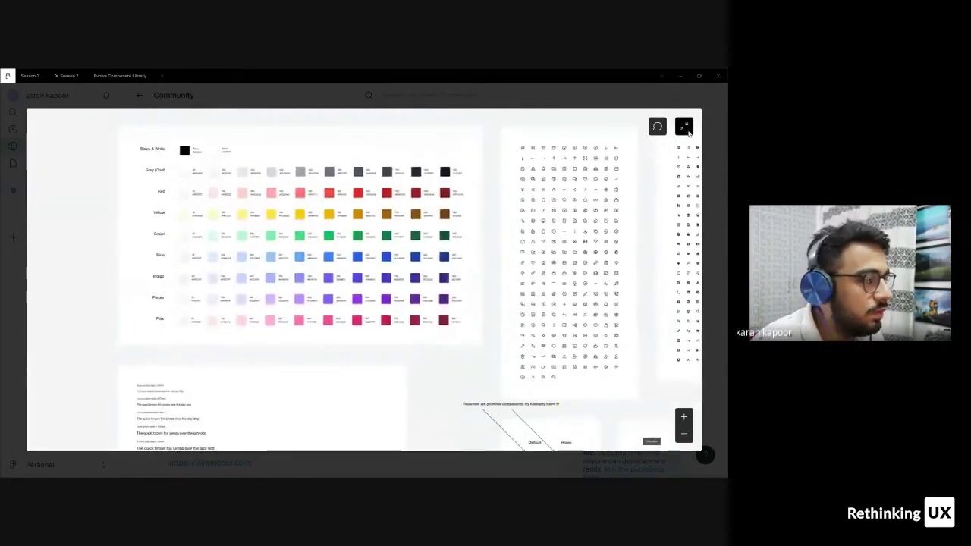
left_click(683, 126)
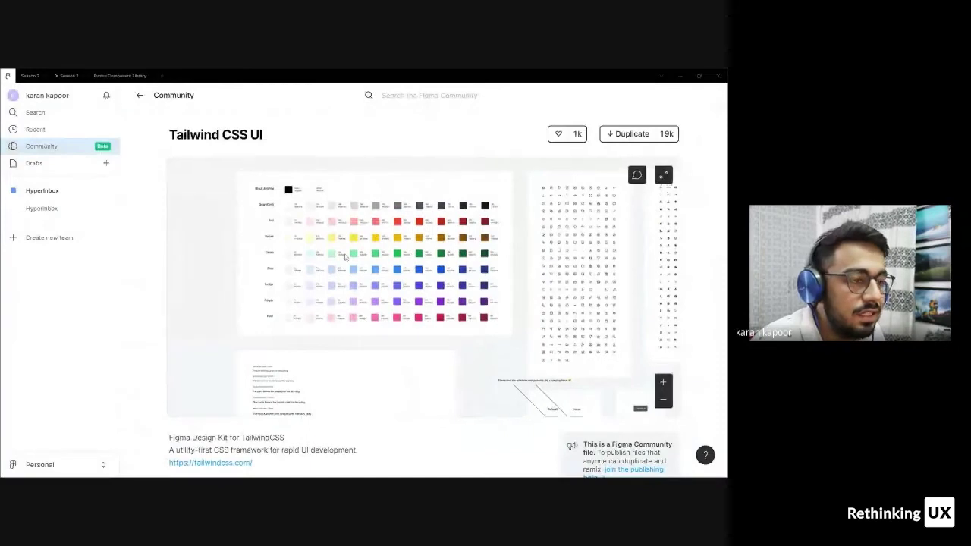
left_click(73, 131)
Find the Tailwind CSS UI file by searching 'tail' and open it in the editor
left_click(96, 115)
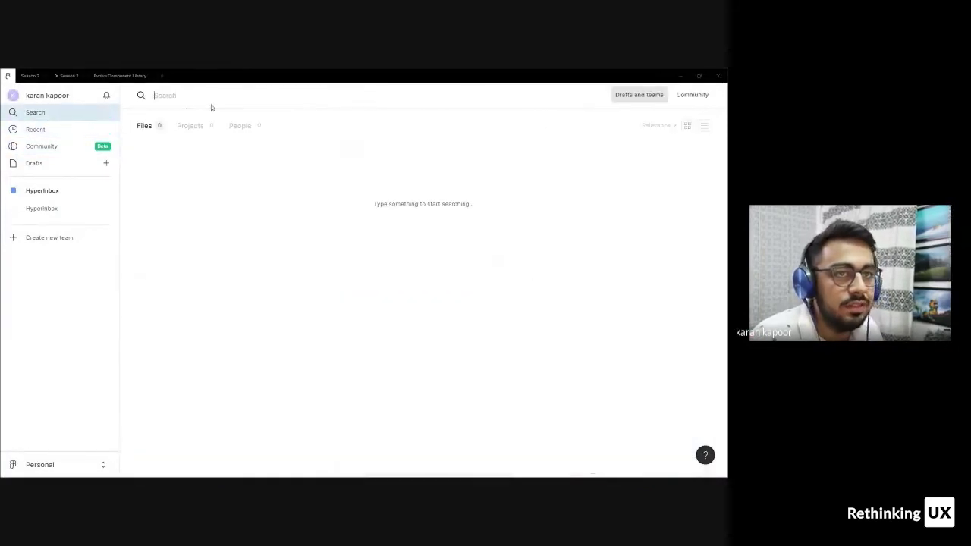
type("tail")
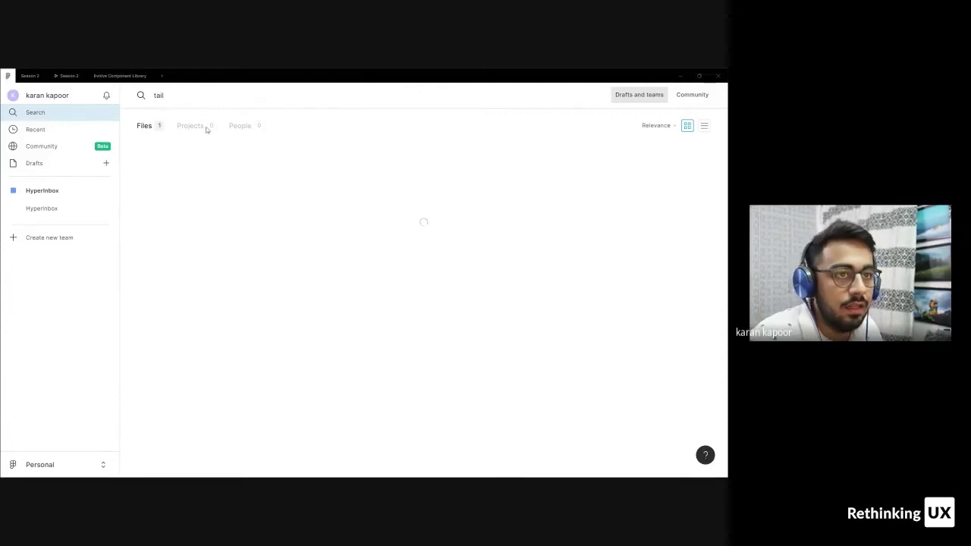
left_click(226, 203)
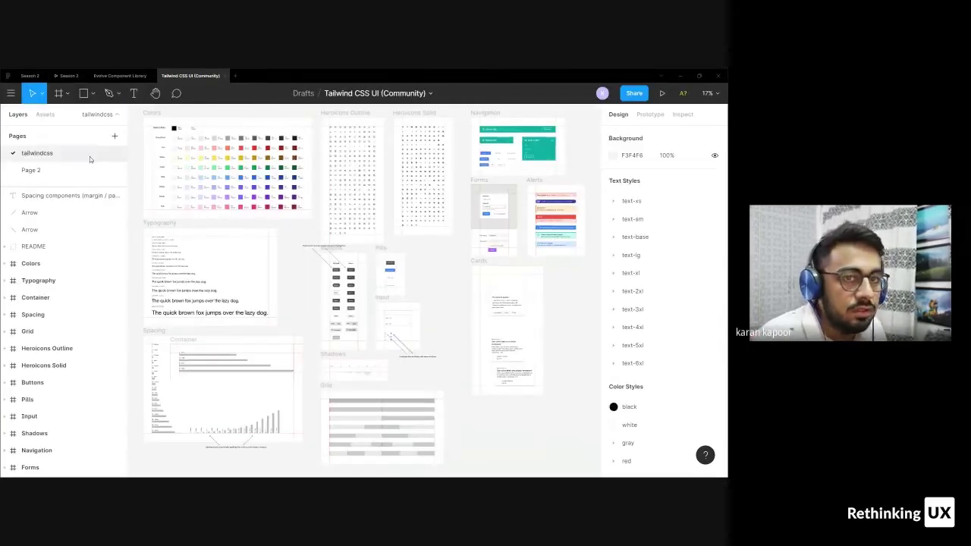
Add a new blank Page 3 to the Tailwind CSS UI file
scroll(282, 183, "up", 5)
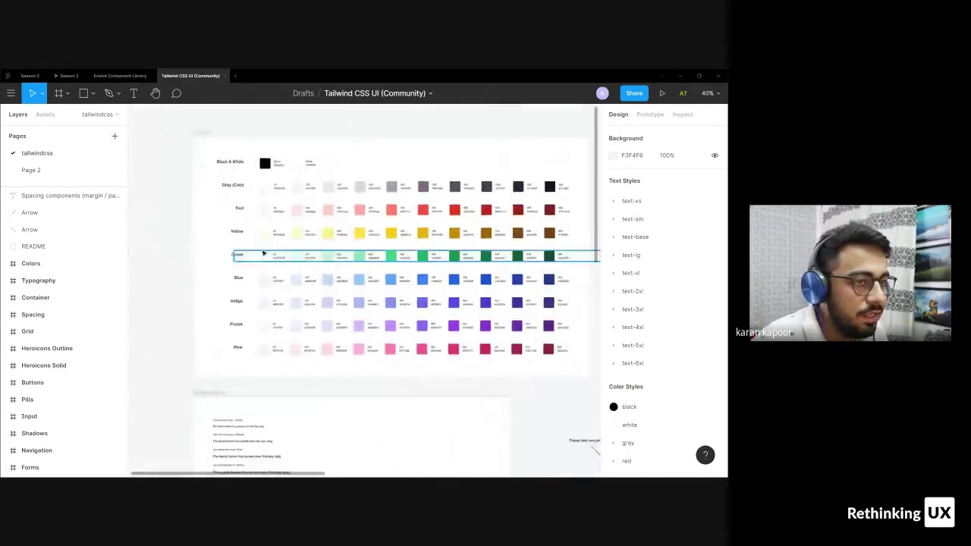
scroll(295, 314, "down", 3)
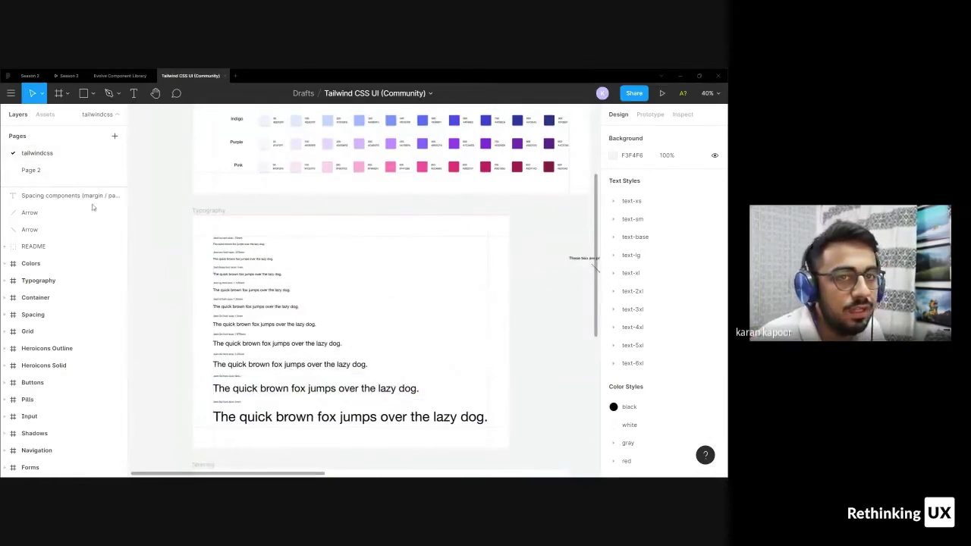
left_click(114, 136)
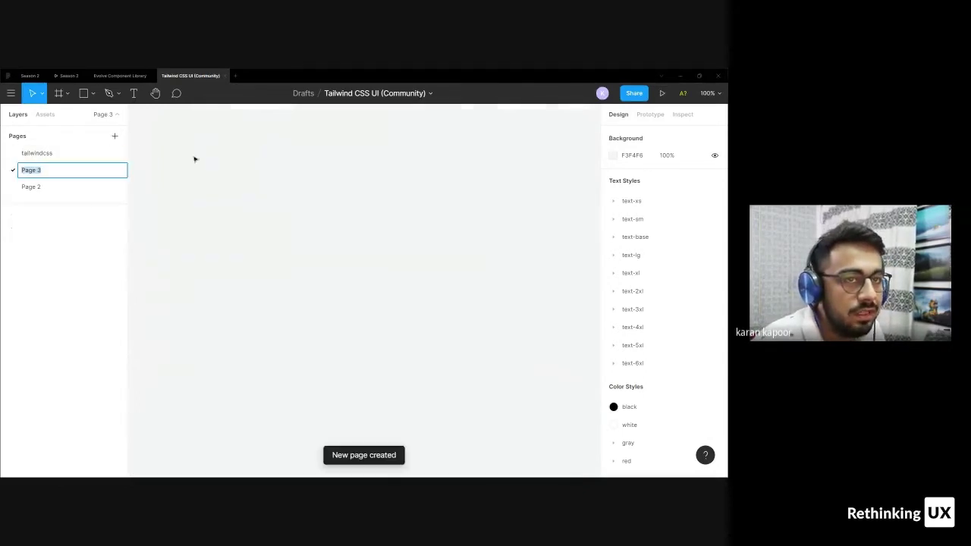
Keep the name Page 3 and run Styler's Extract Styles to lay out the file's styles
left_click(223, 171)
right_click(269, 201)
mouse_move(317, 237)
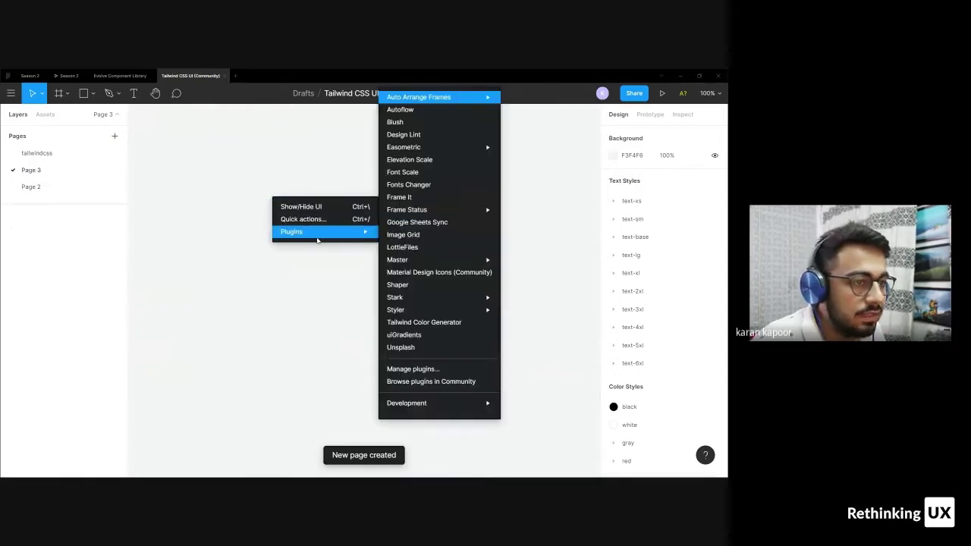
mouse_move(420, 307)
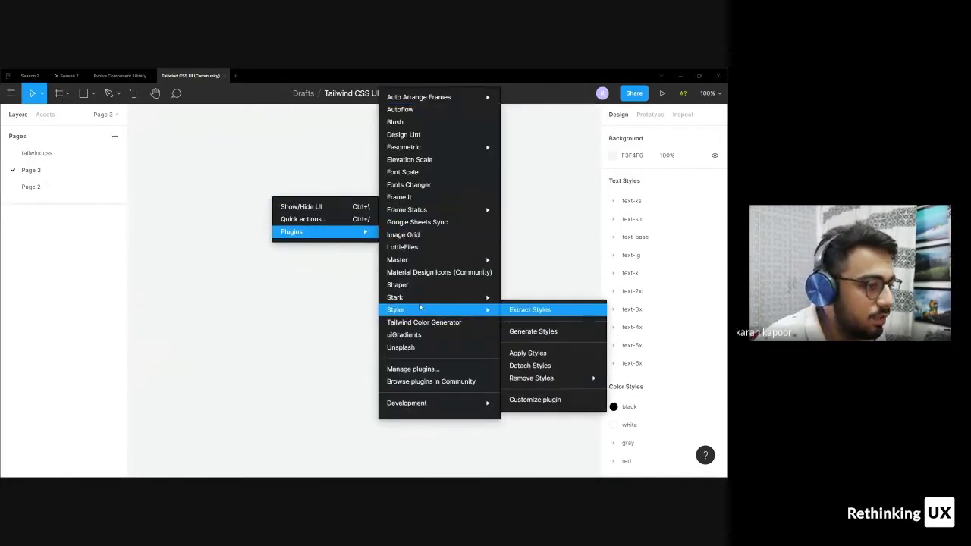
left_click(574, 311)
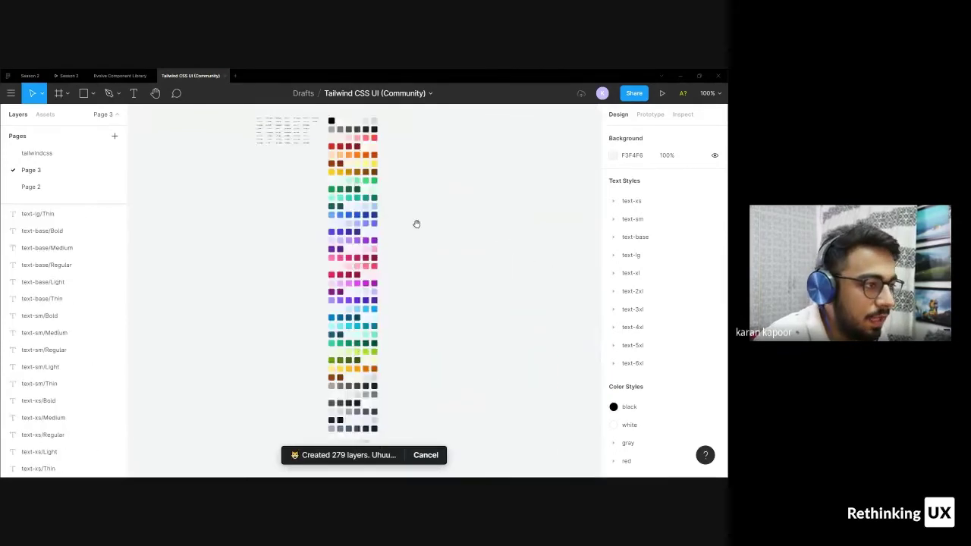
Inspect a gray swatch and the text-base/Regular, text-sm/Medium and text-sm/Light samples
scroll(339, 237, "up", 2)
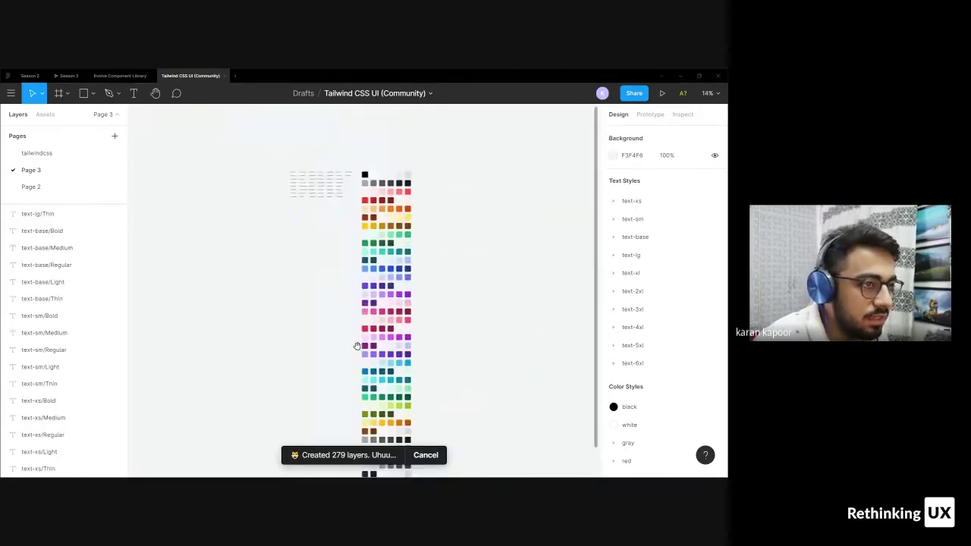
scroll(377, 202, "up", 5)
left_click(390, 217)
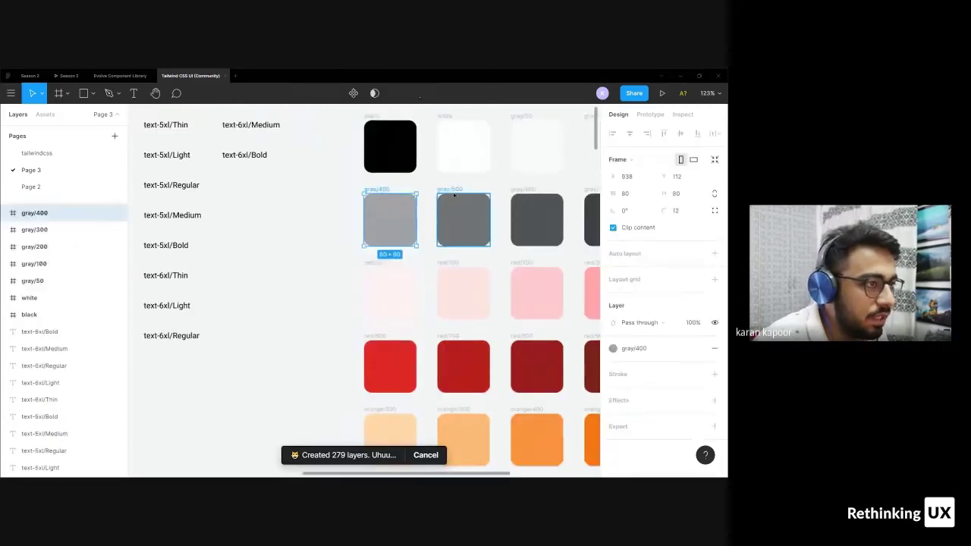
scroll(453, 195, "down", 1)
scroll(402, 182, "down", 5)
scroll(356, 179, "up", 5)
left_click(342, 199)
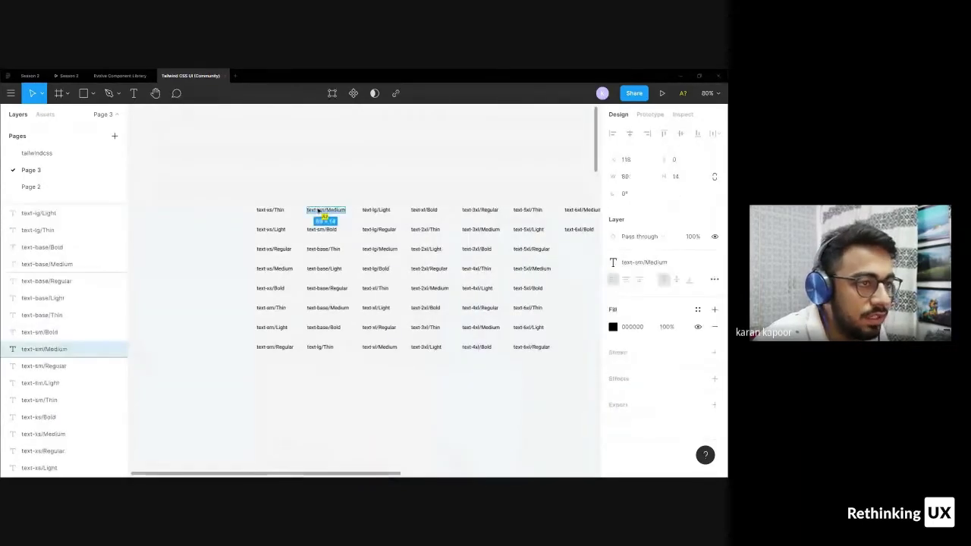
scroll(276, 234, "up", 5)
left_click(46, 281)
left_click(45, 349)
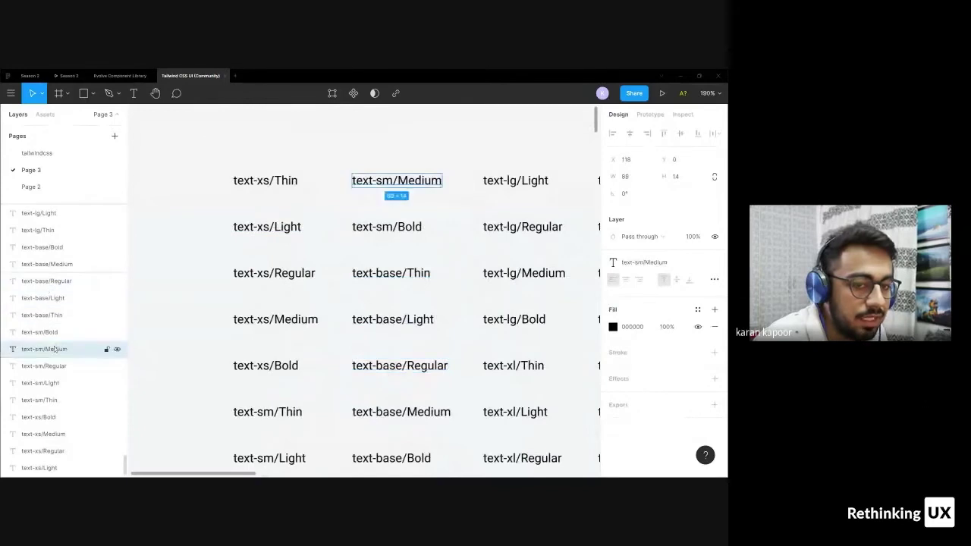
left_click(50, 384)
scroll(377, 288, "down", 5)
left_click(371, 206)
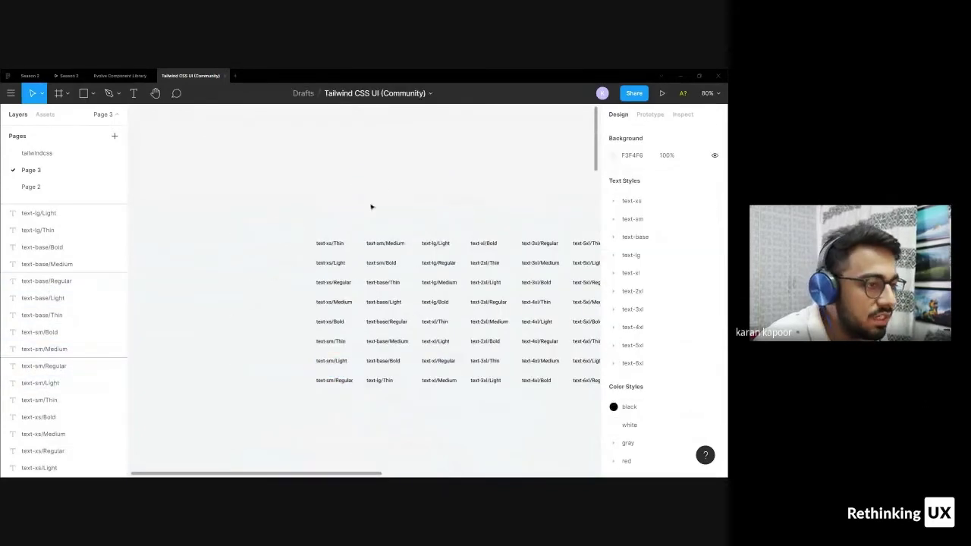
Add a test text layer reading 'tx' above the samples
key("t")
left_click(355, 171)
type("tx")
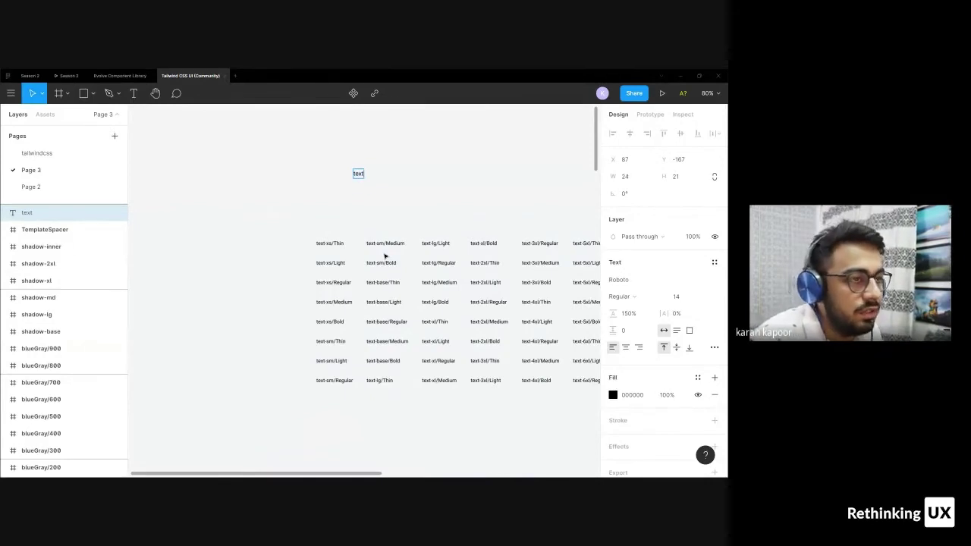
key("Escape")
Recheck the text-sm/Medium sample, then delete the 'tx' test text layer
scroll(363, 174, "up", 3)
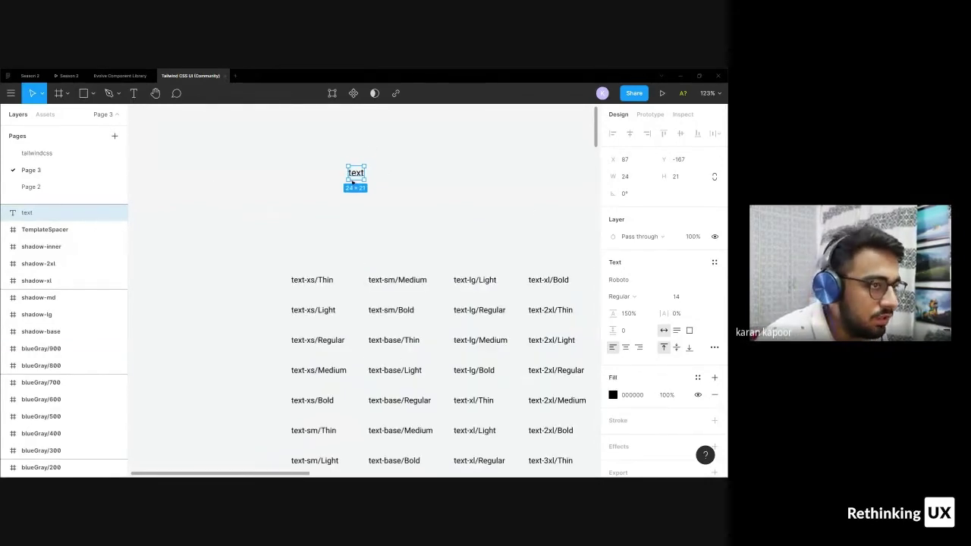
left_click(414, 282)
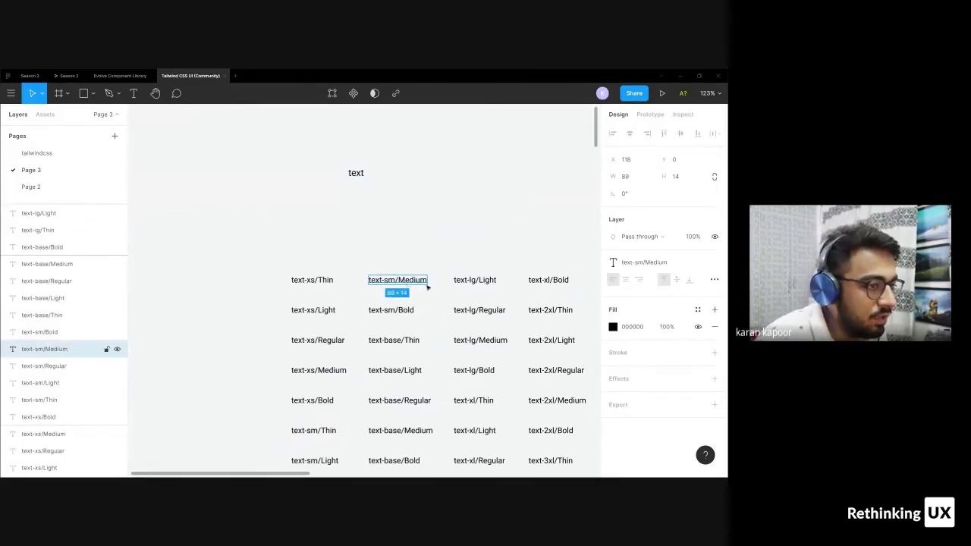
scroll(385, 270, "down", 5)
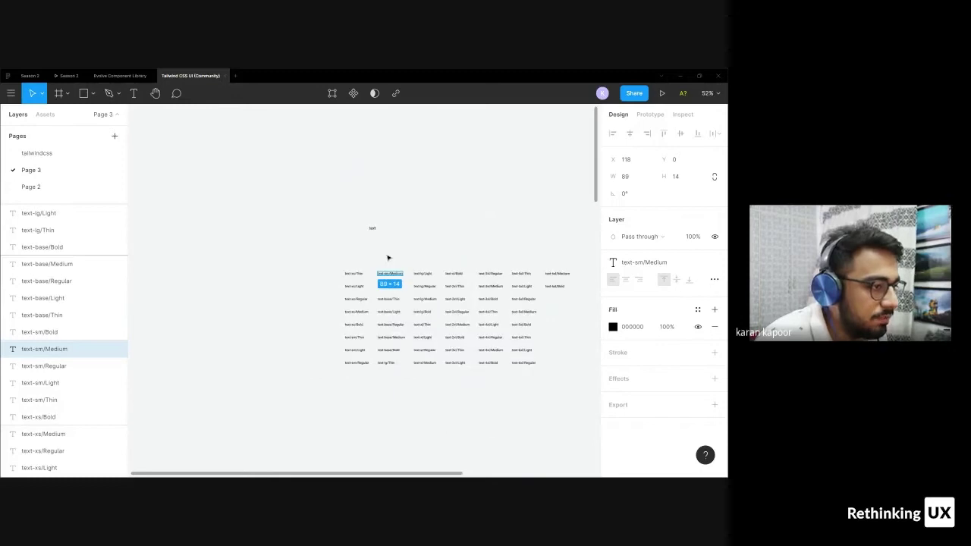
left_click(387, 255)
left_click(55, 348)
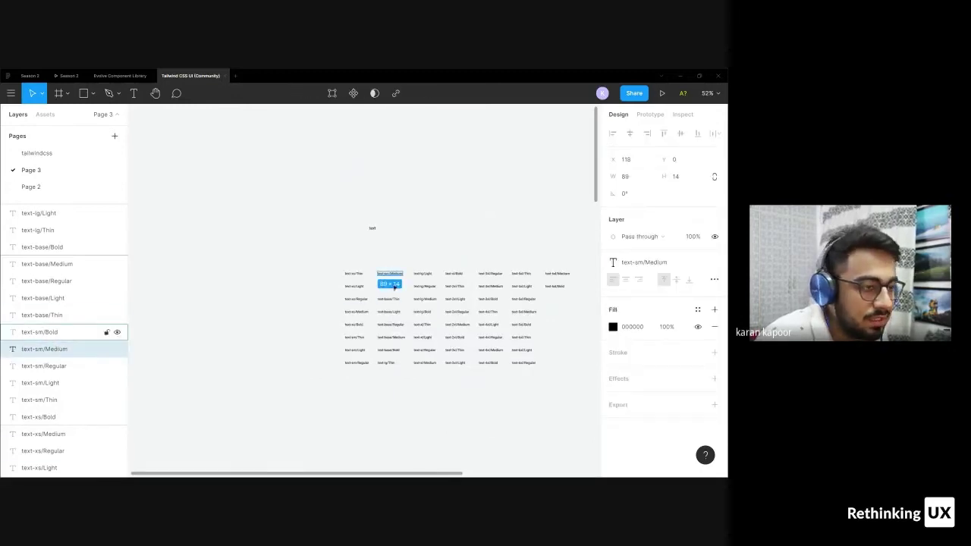
scroll(363, 243, "up", 5)
left_click(387, 216)
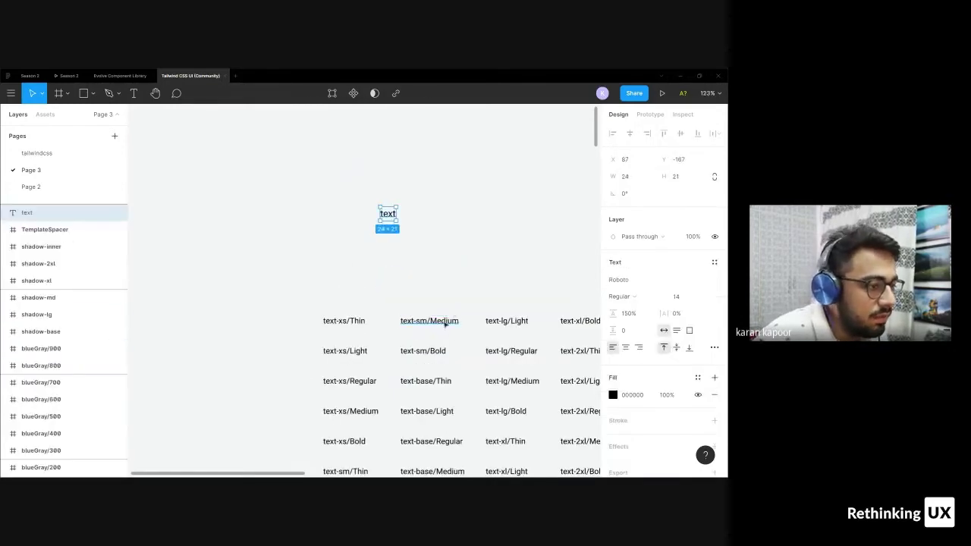
key("ctrl+z")
key("ctrl+shift+z")
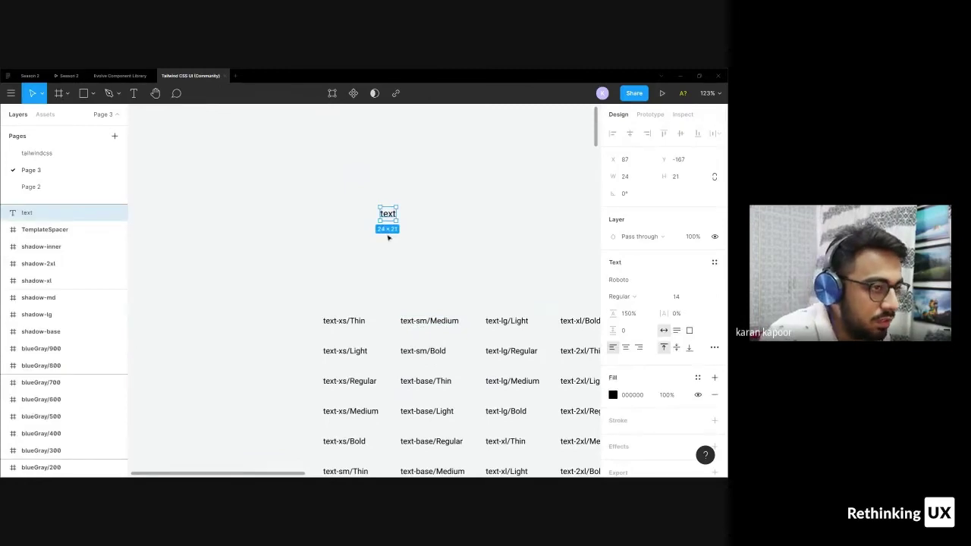
key("Delete")
Select all 279 sample layers on Page 3
scroll(295, 234, "down", 3)
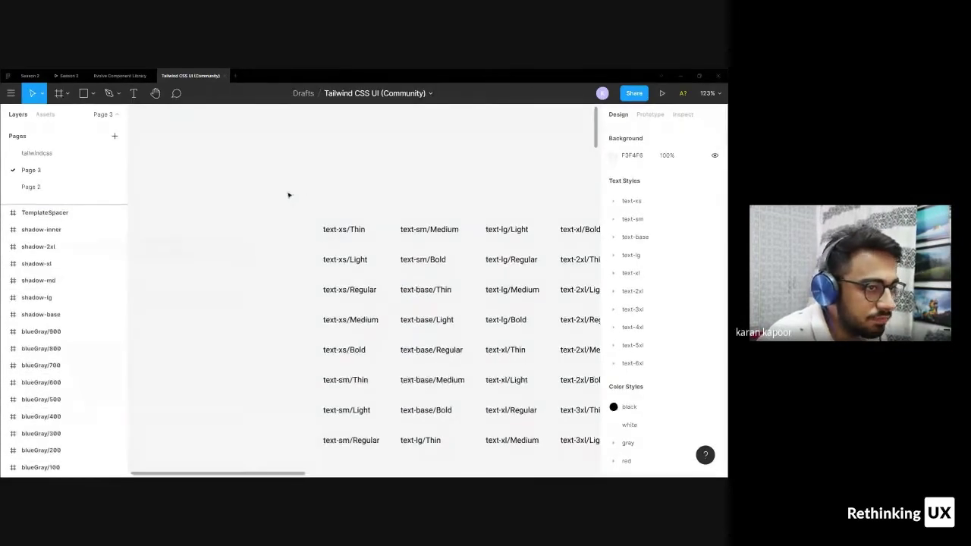
scroll(291, 195, "down", 10)
scroll(289, 197, "down", 8)
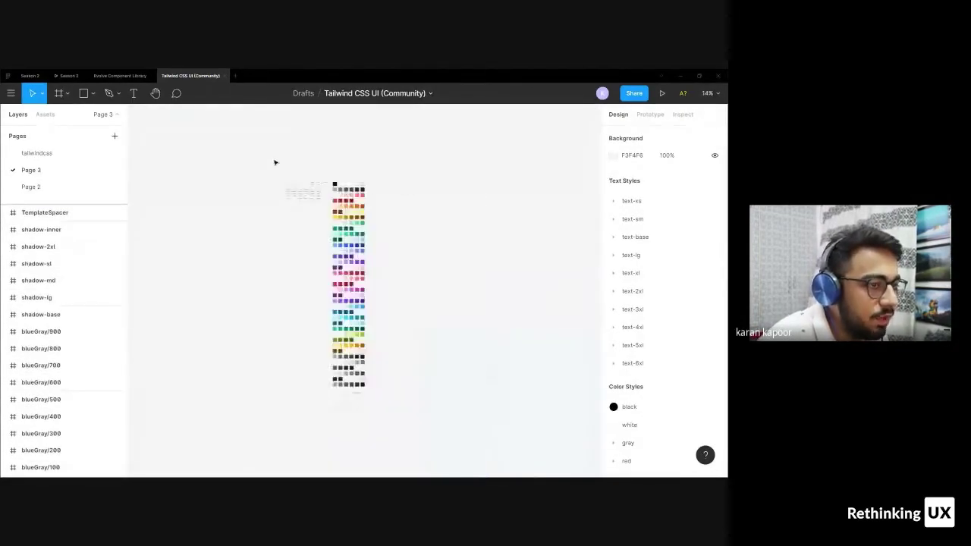
scroll(274, 171, "up", 3)
key("ctrl+a")
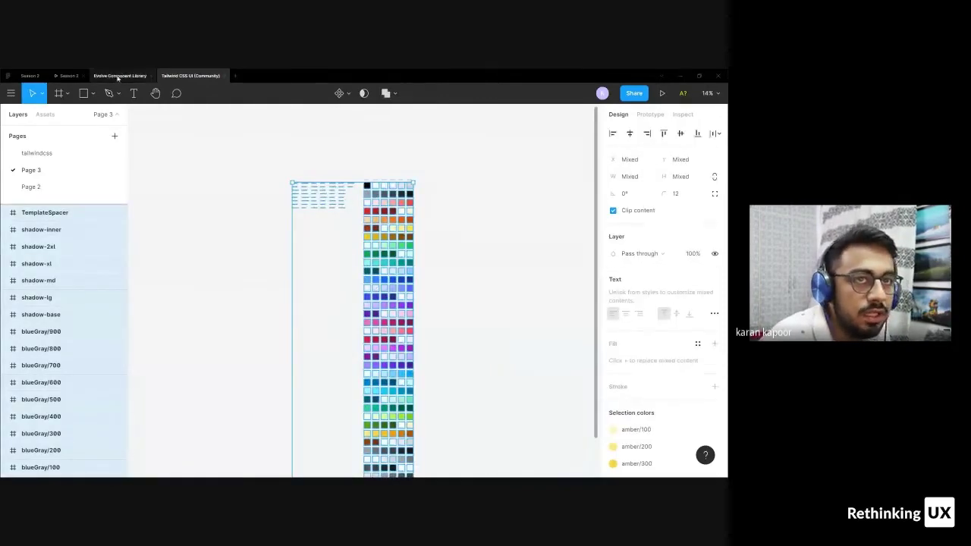
Paste the extracted style samples onto the Rethink Part 1 page of the Season 2 file
left_click(29, 76)
scroll(360, 231, "down", 5)
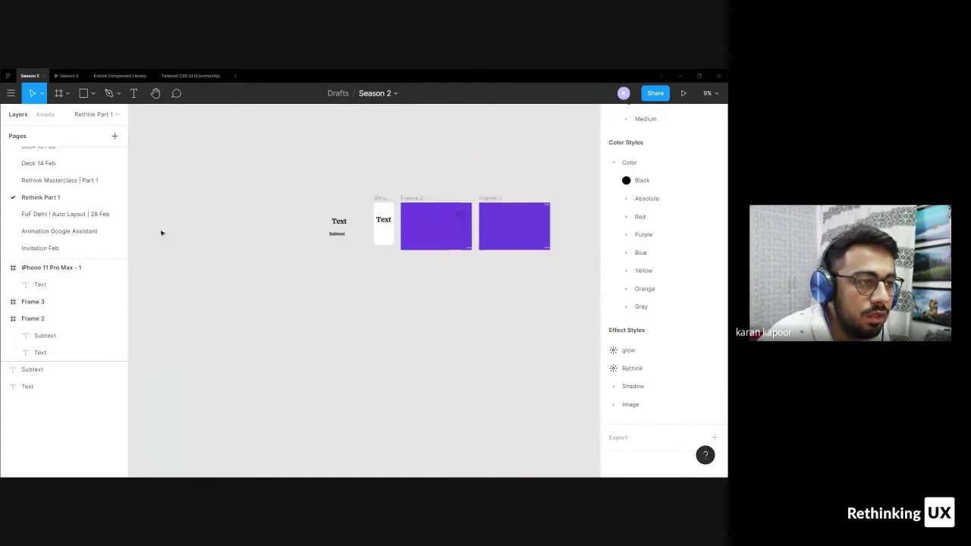
scroll(320, 201, "down", 3)
scroll(343, 168, "down", 5)
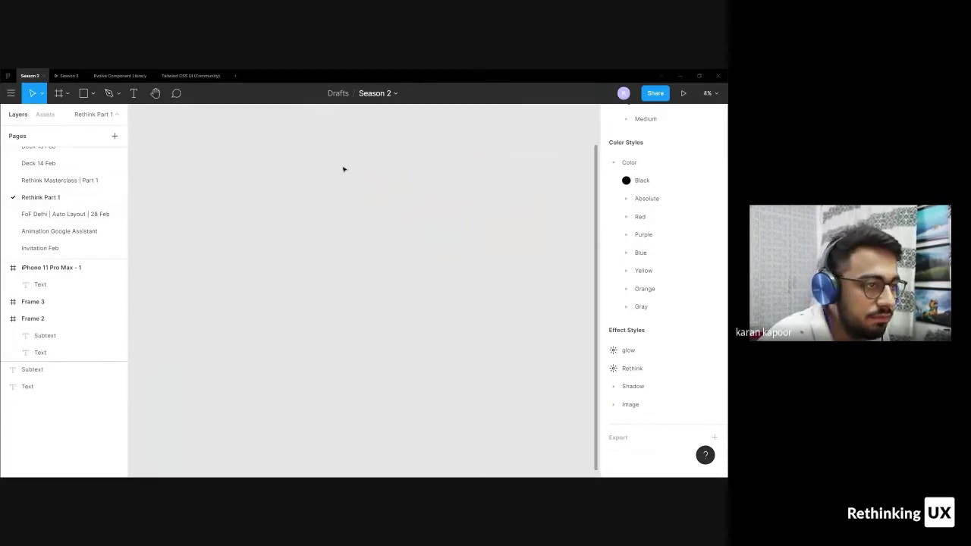
key("ctrl+v")
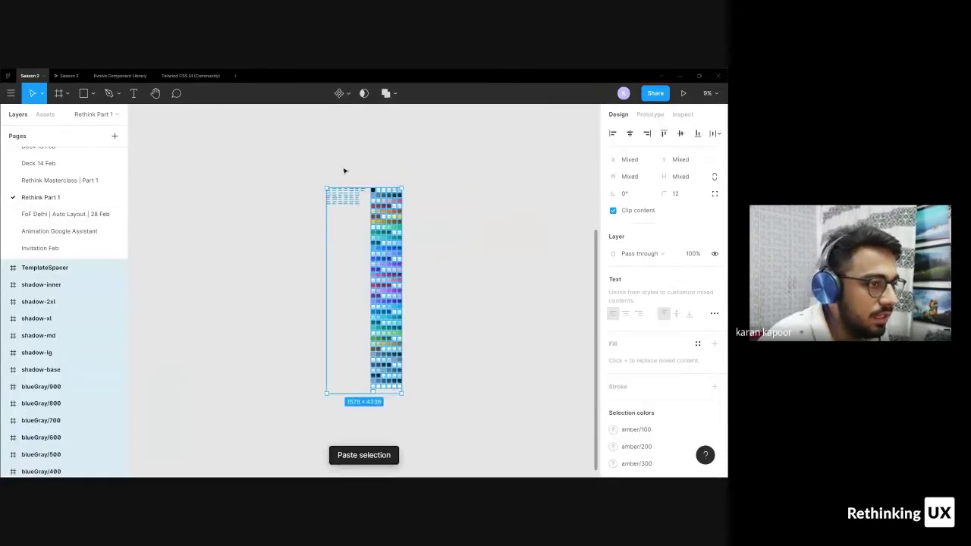
Run Styler's Generate Styles on the pasted samples
right_click(390, 189)
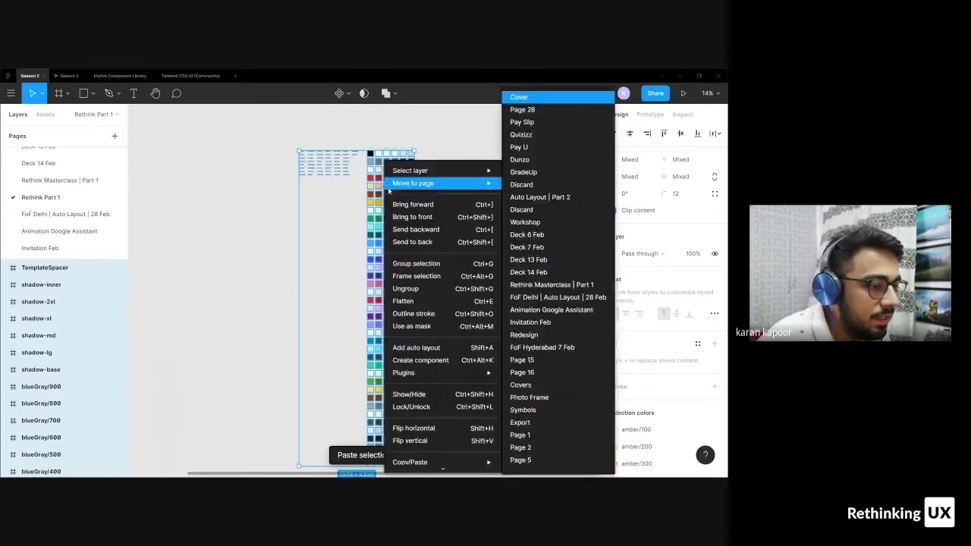
mouse_move(440, 372)
mouse_move(535, 313)
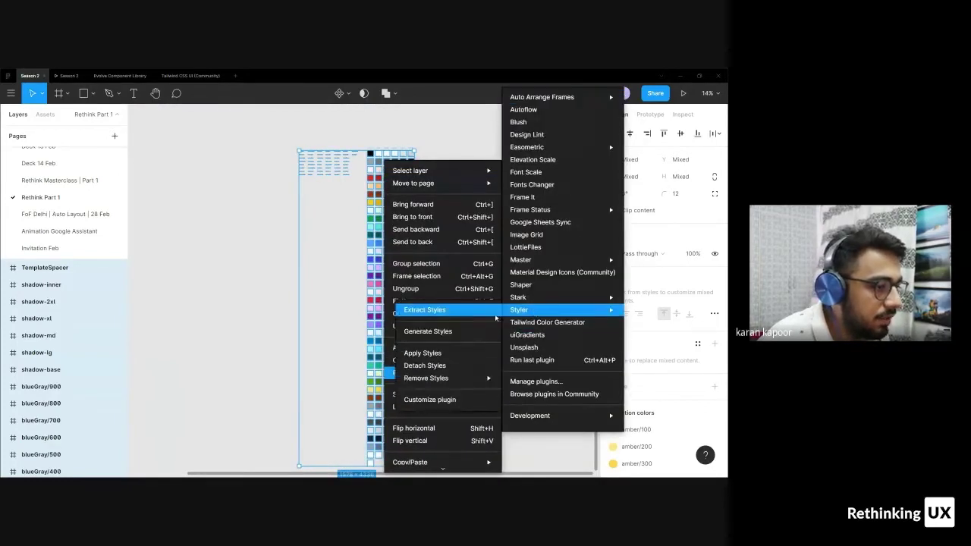
left_click(463, 333)
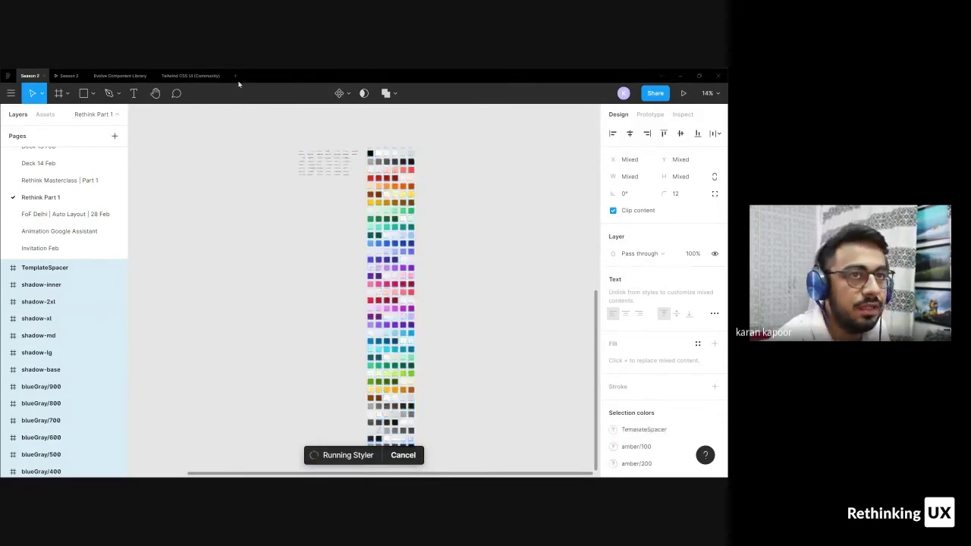
Deselect and scroll through the generated colour style groups in the Design panel
scroll(470, 250, "down", 1)
scroll(652, 318, "down", 3)
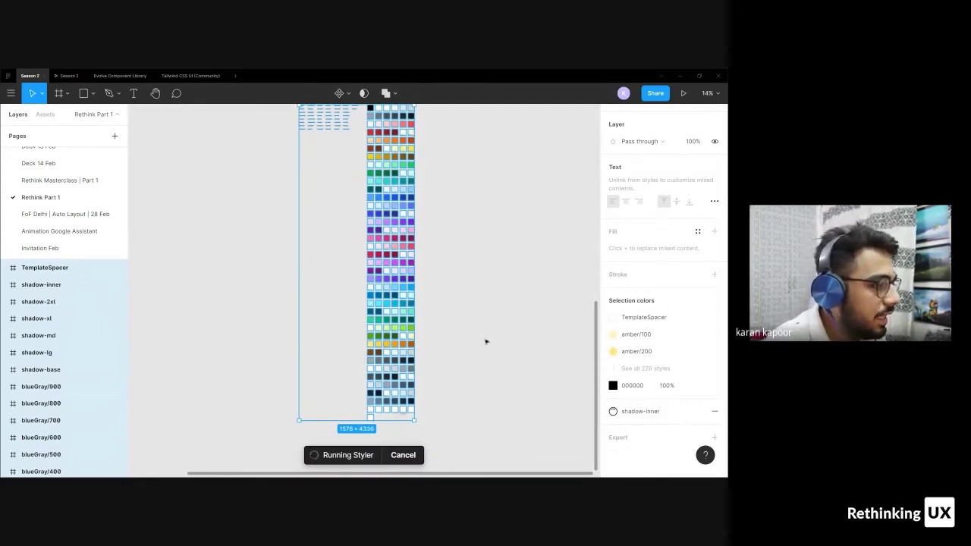
key("Escape")
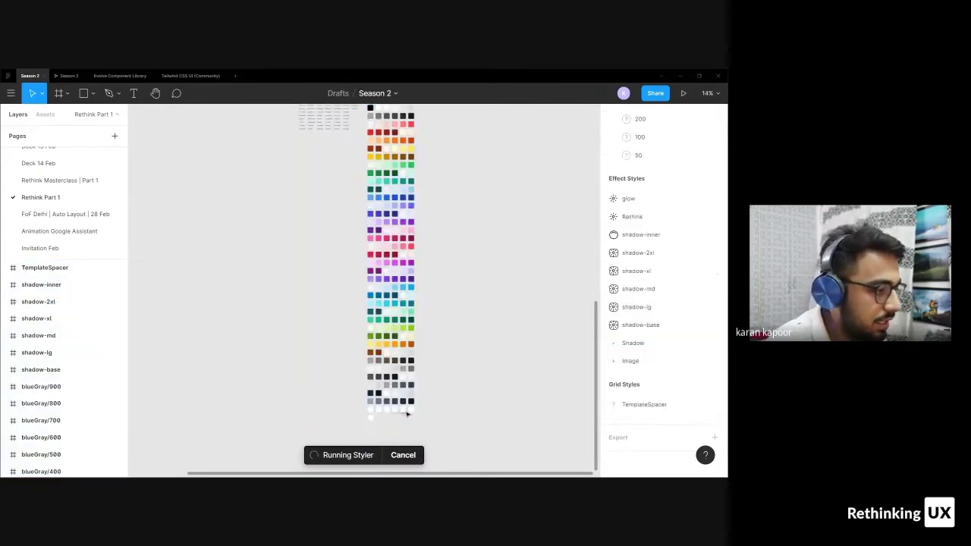
scroll(639, 240, "up", 5)
scroll(639, 240, "up", 20)
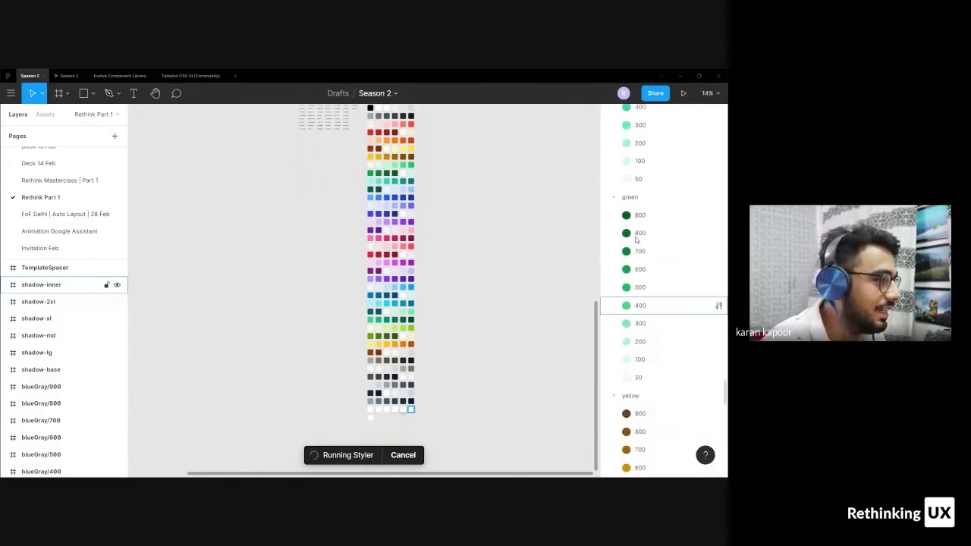
scroll(634, 240, "up", 20)
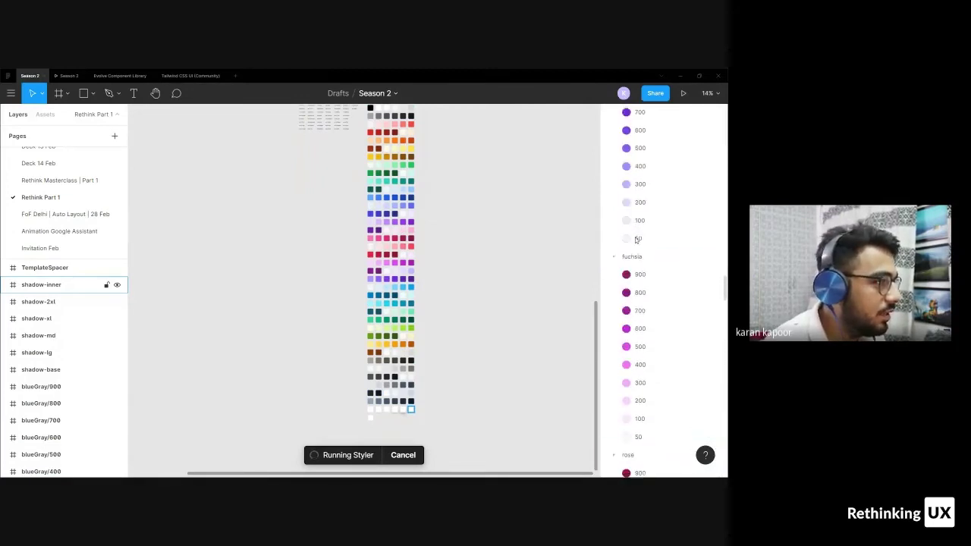
scroll(613, 232, "up", 10)
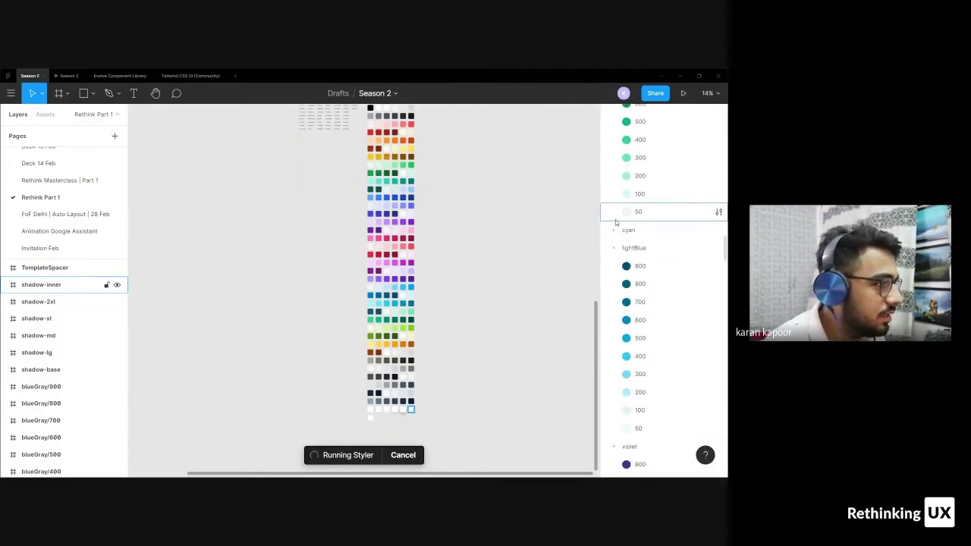
scroll(613, 224, "up", 5)
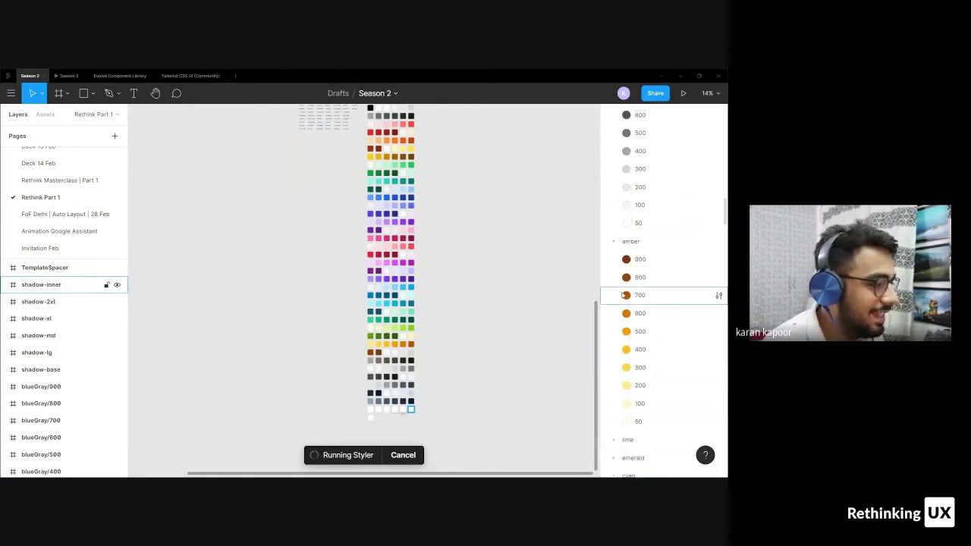
scroll(615, 251, "up", 10)
scroll(618, 245, "up", 8)
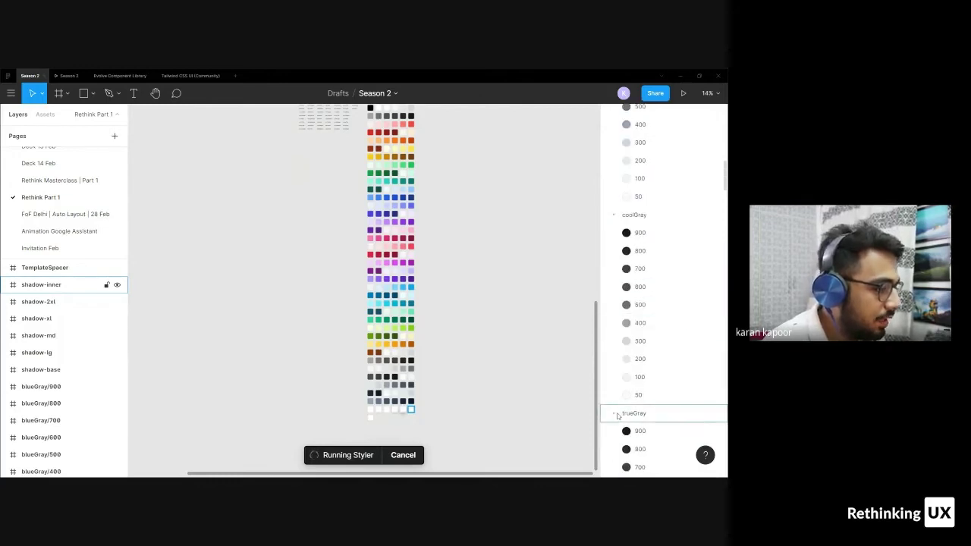
scroll(613, 269, "up", 3)
Collapse the coolGray, blueGray and Text style groups, then switch to the Evolve Component Library file
left_click(614, 293)
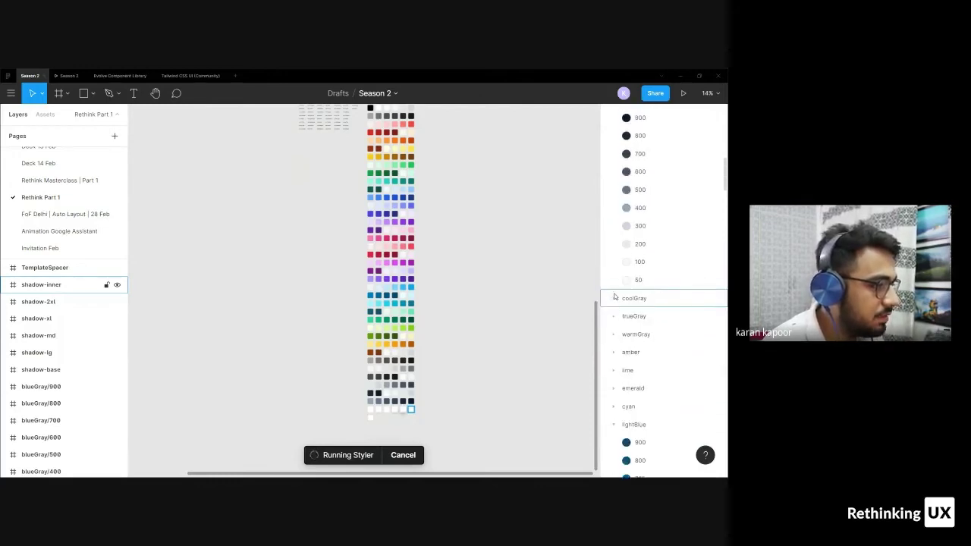
scroll(616, 258, "up", 6)
left_click(616, 247)
scroll(617, 243, "up", 10)
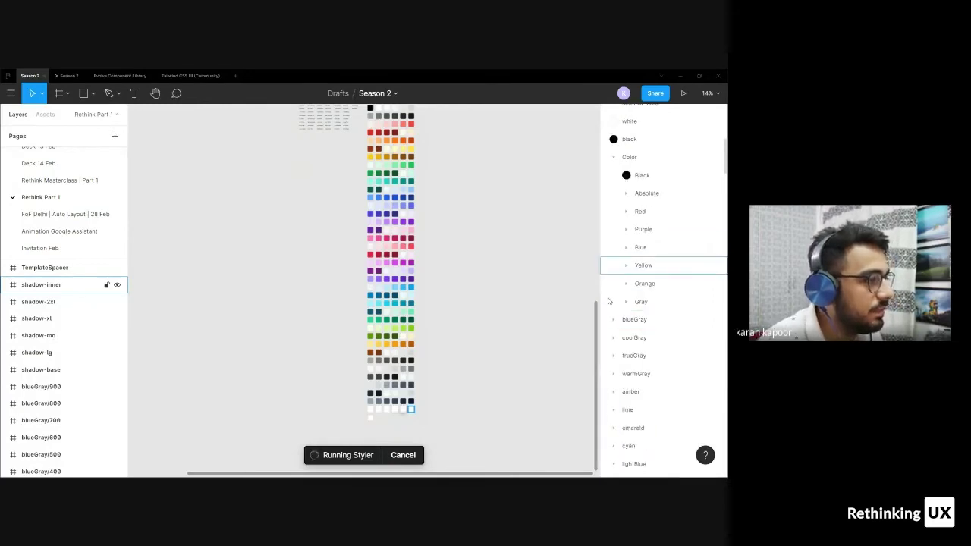
scroll(628, 219, "up", 5)
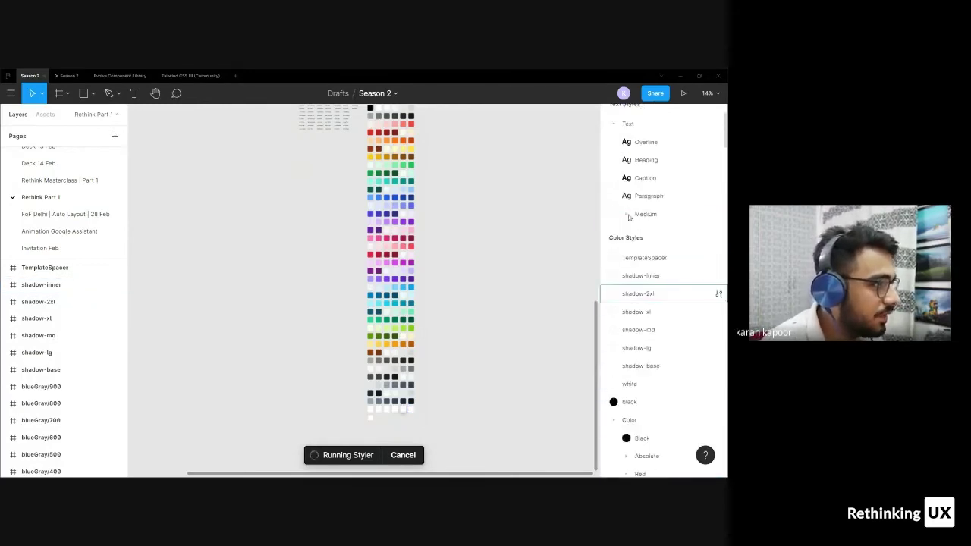
left_click(615, 203)
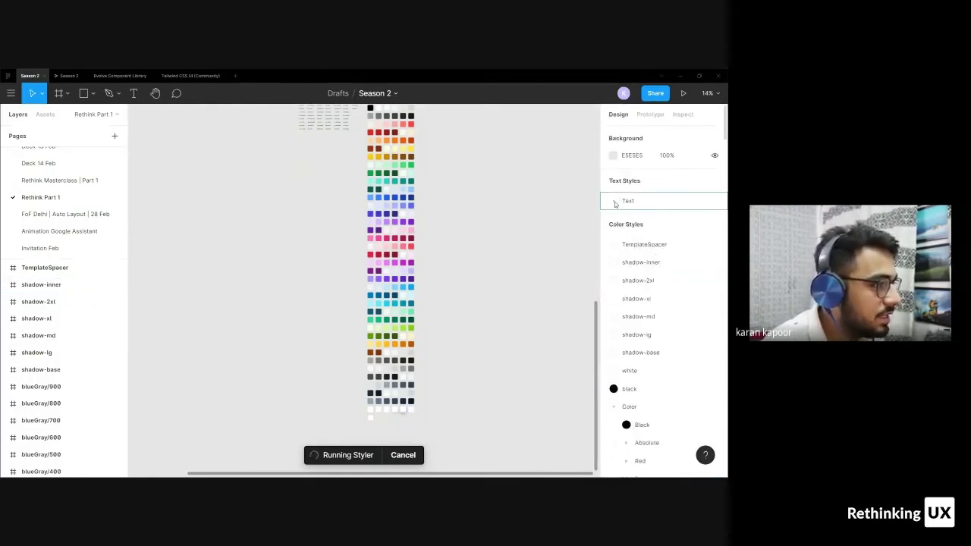
scroll(637, 239, "down", 5)
scroll(639, 238, "down", 10)
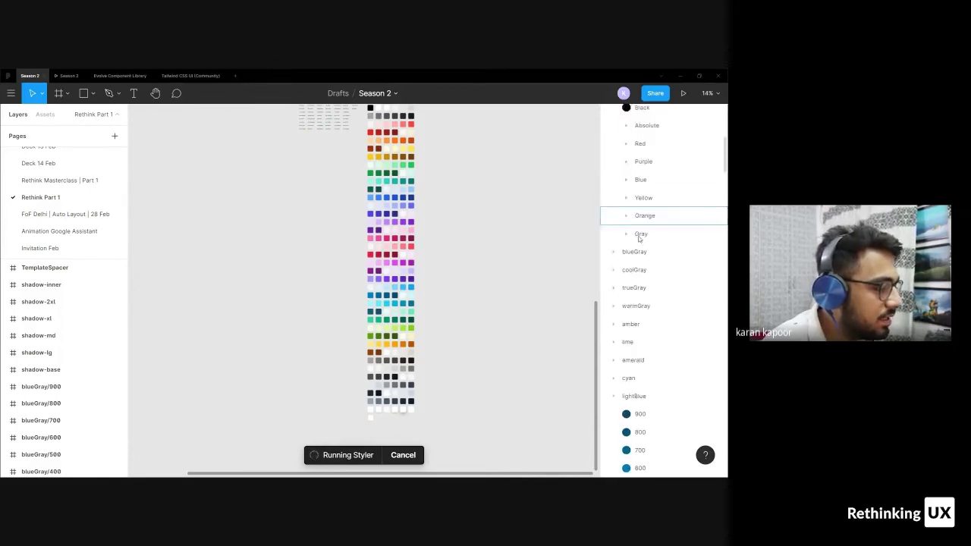
left_click(120, 76)
Browse the Component Library page's Colors and Typography frames, then add a new blank page
scroll(51, 163, "down", 1)
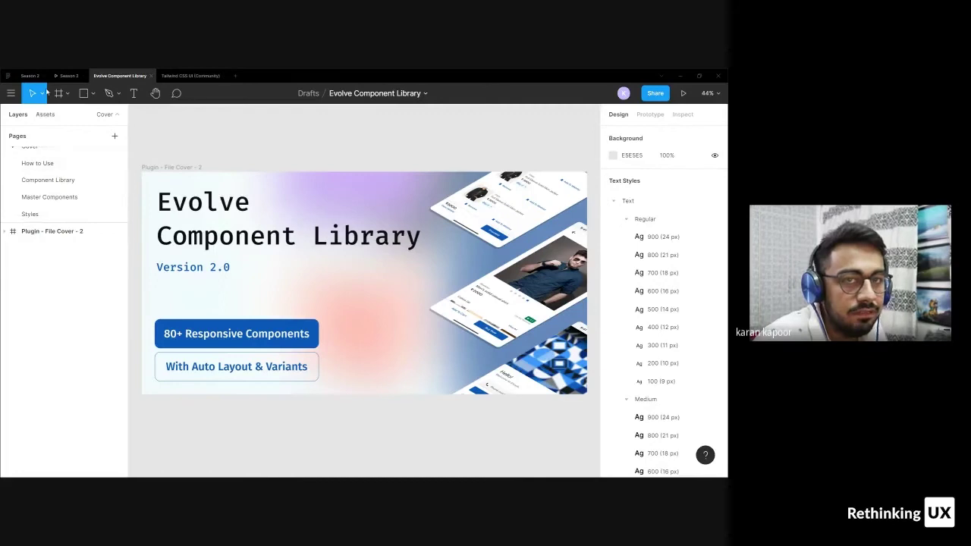
left_click(24, 77)
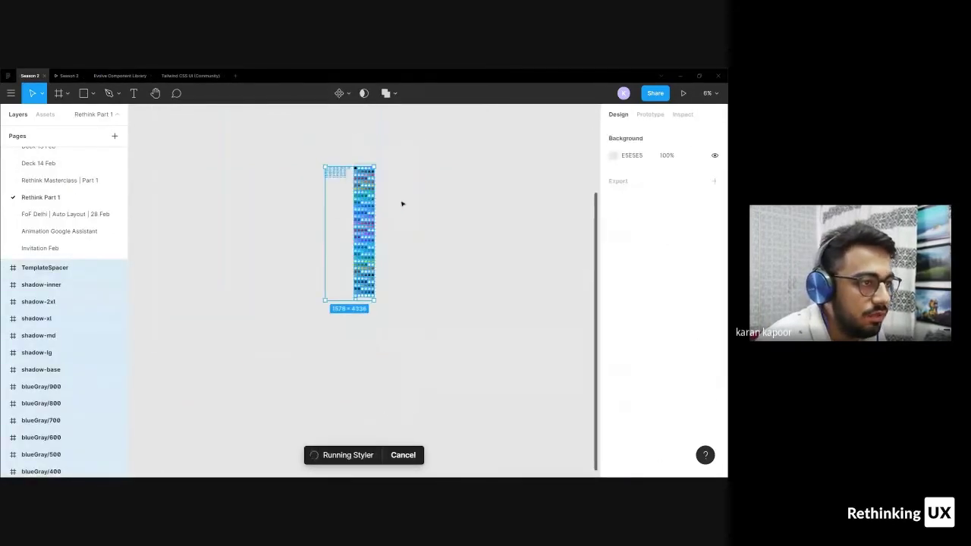
left_click(133, 77)
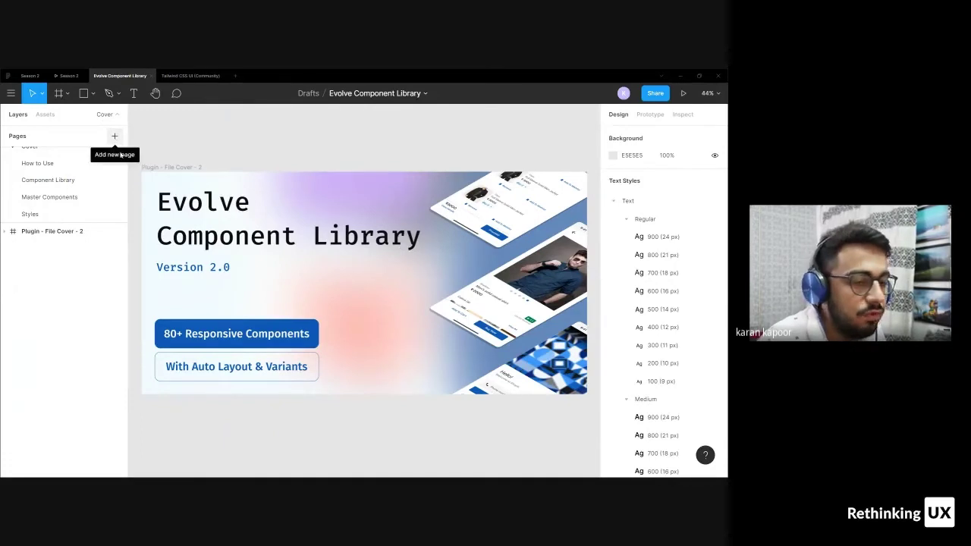
left_click(56, 182)
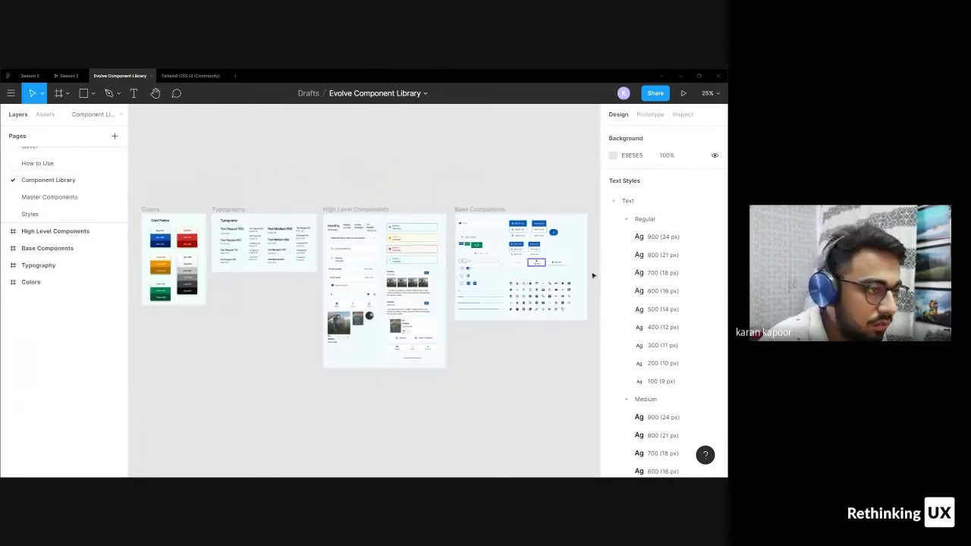
scroll(163, 247, "up", 5)
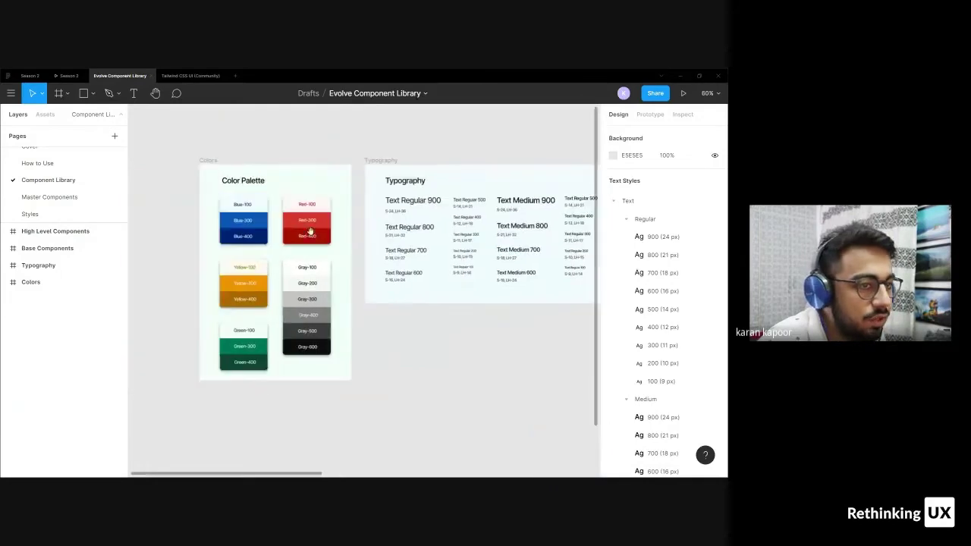
scroll(414, 270, "right", 5)
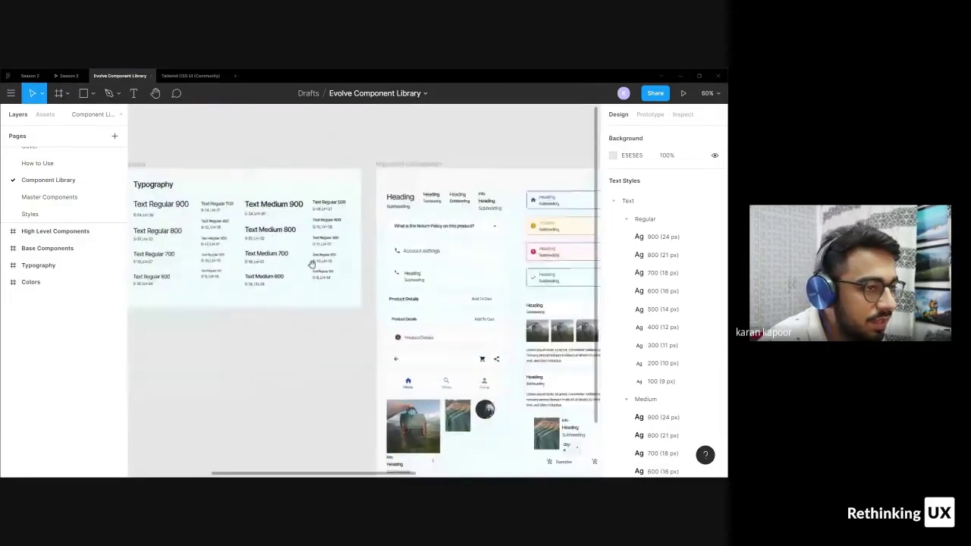
scroll(311, 263, "left", 4)
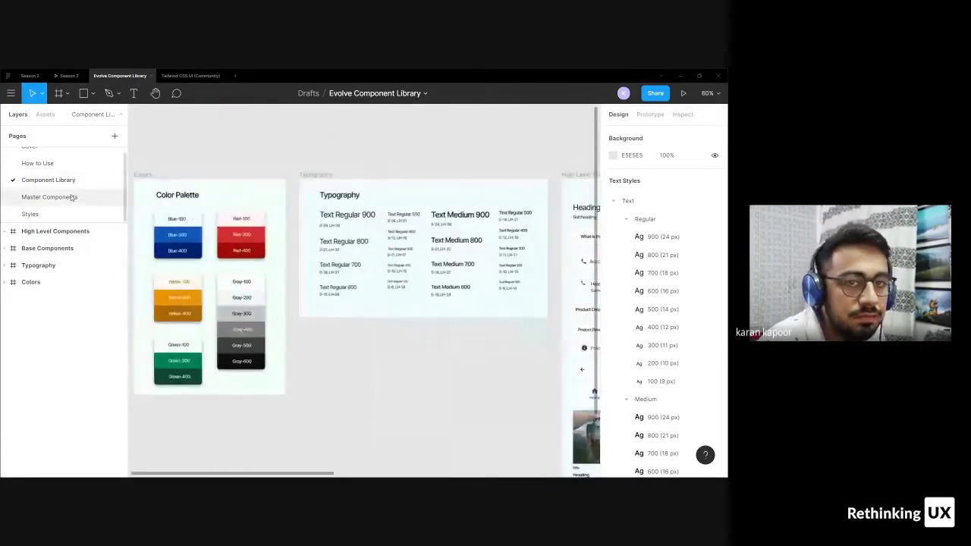
left_click(114, 136)
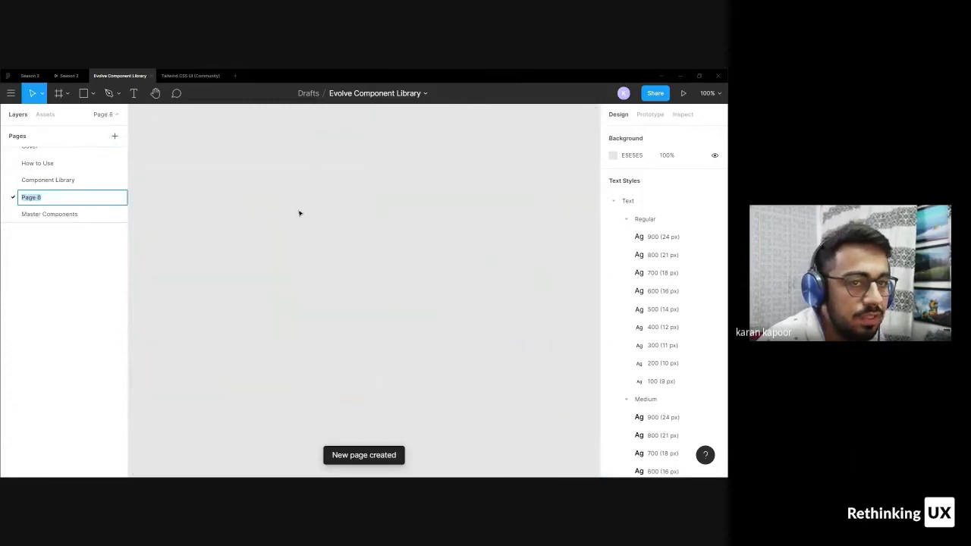
Extract the Evolve library's styles onto Page 6 with Styler and select all the sample layers
left_click(299, 214)
right_click(300, 212)
mouse_move(335, 241)
mouse_move(449, 312)
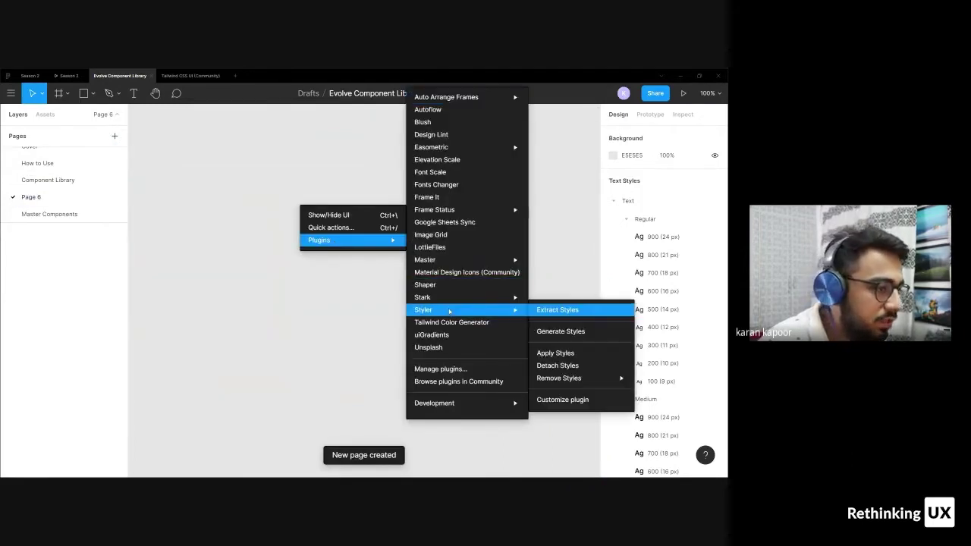
left_click(579, 314)
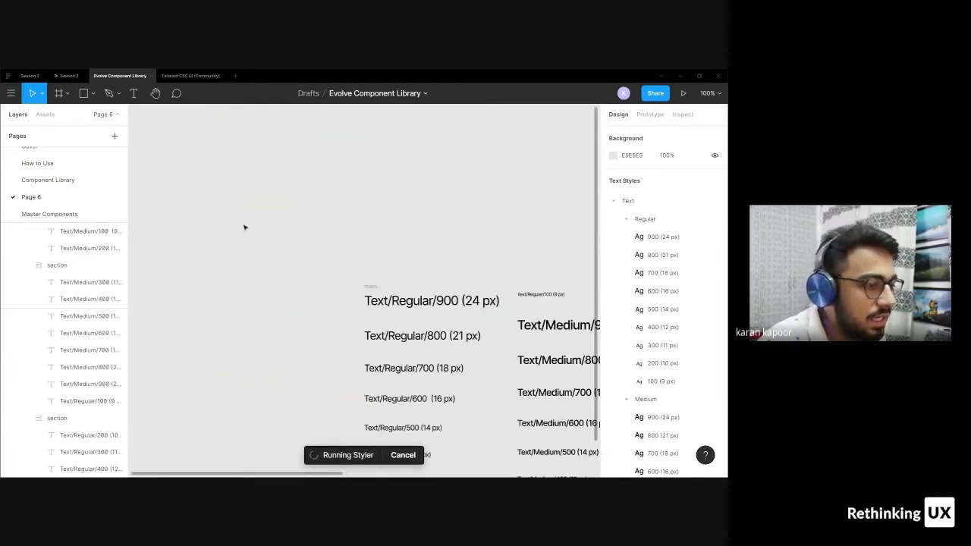
left_click_drag(181, 153, 564, 363)
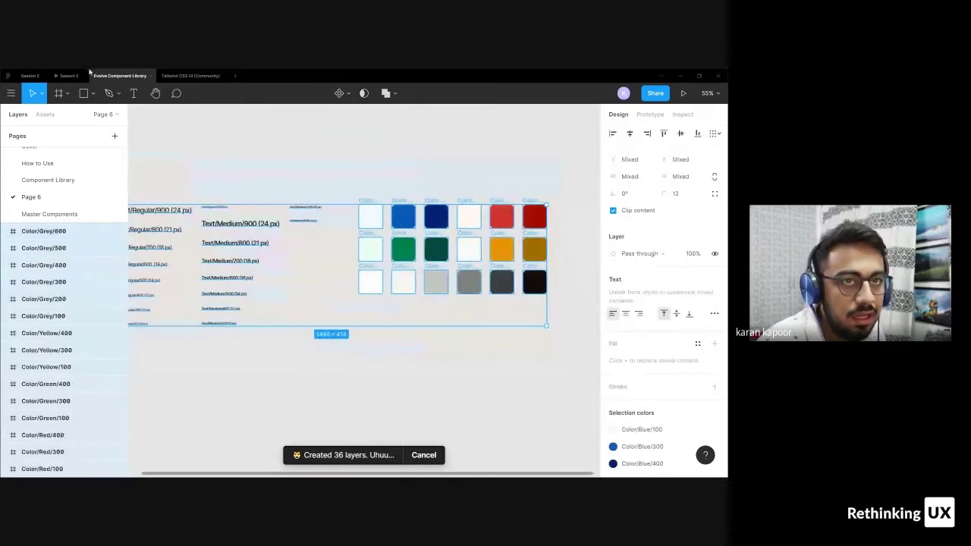
Paste the Evolve style layers into the Season 2 file
left_click(31, 75)
right_click(325, 213)
key("Escape")
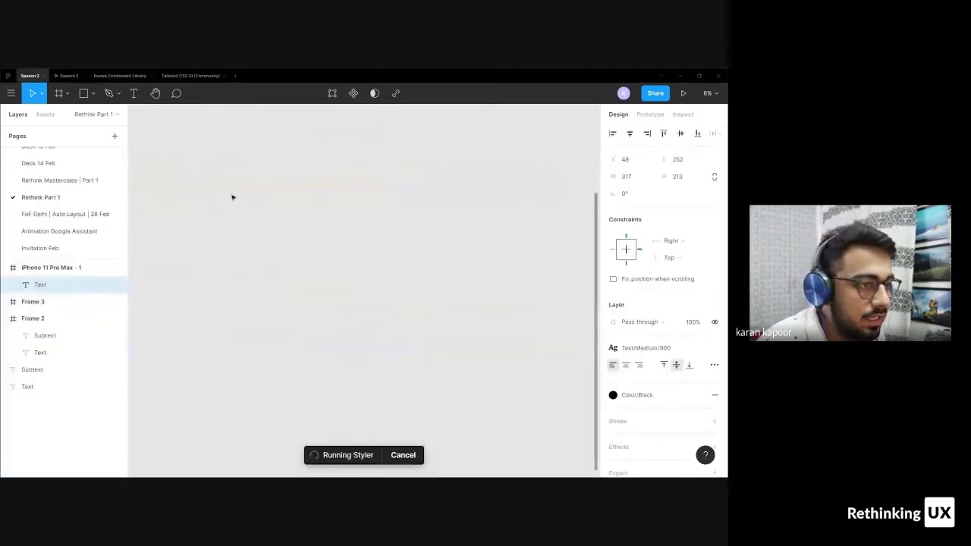
key("ctrl+v")
scroll(263, 201, "up", 2)
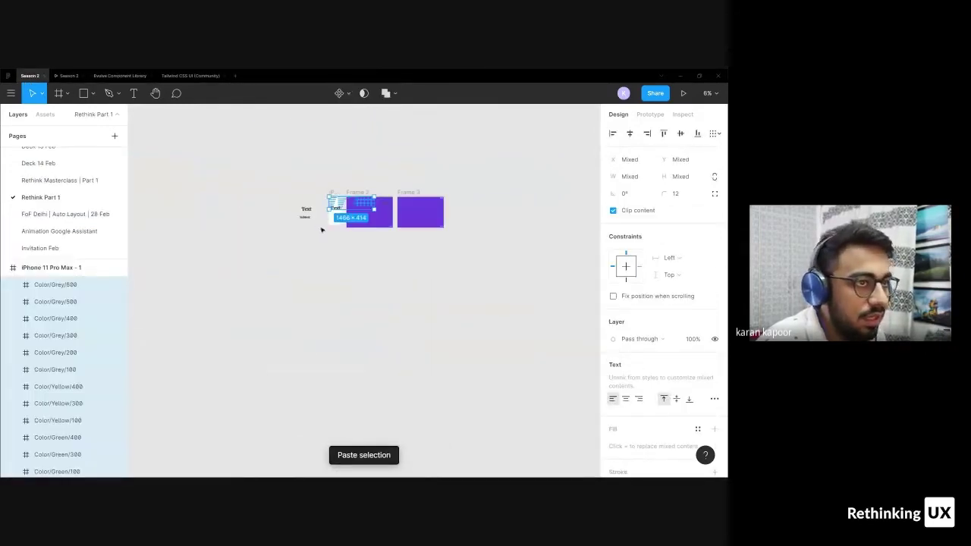
Generate local styles from the pasted layers with Styler: 29 created, 7 updated
key("ctrl+alt+p")
scroll(344, 308, "up", 10)
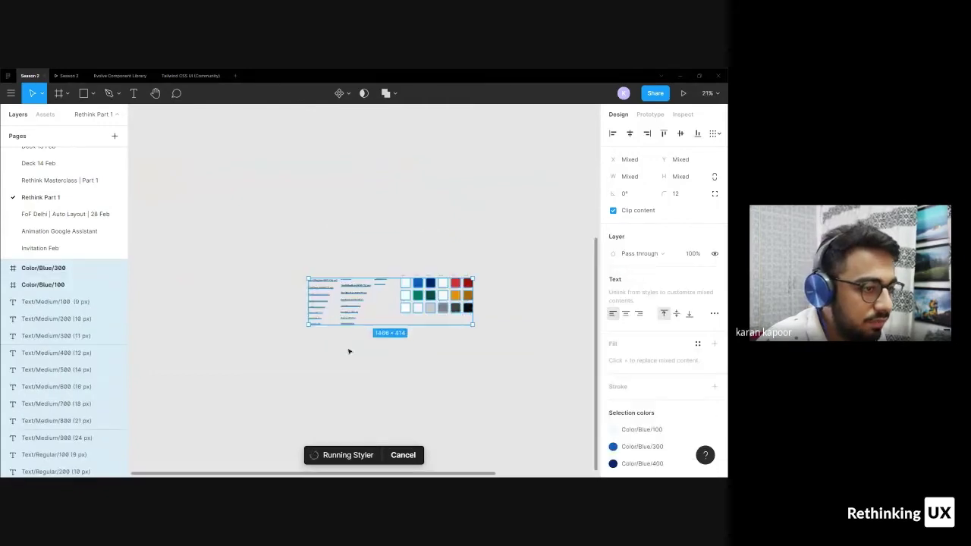
right_click(350, 243)
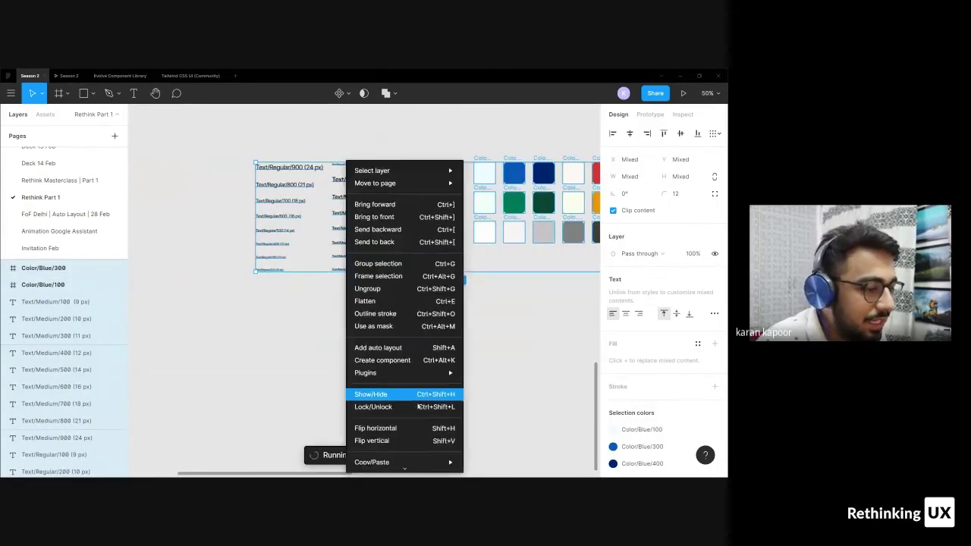
mouse_move(429, 373)
mouse_move(549, 309)
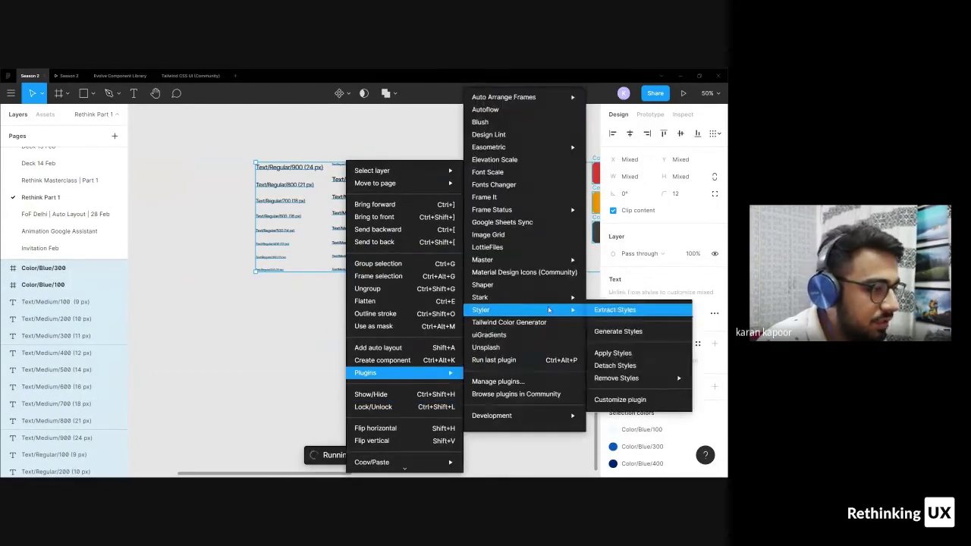
left_click(637, 331)
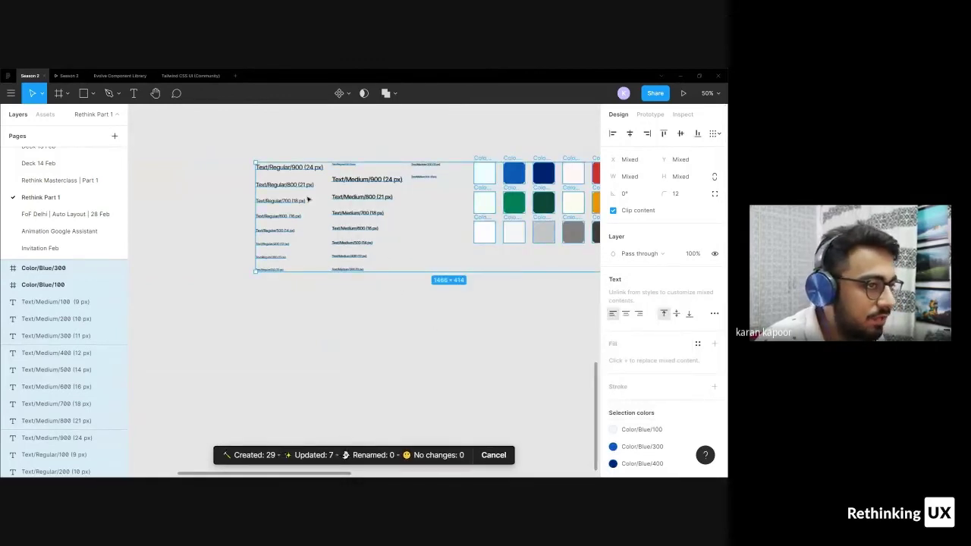
left_click(317, 230)
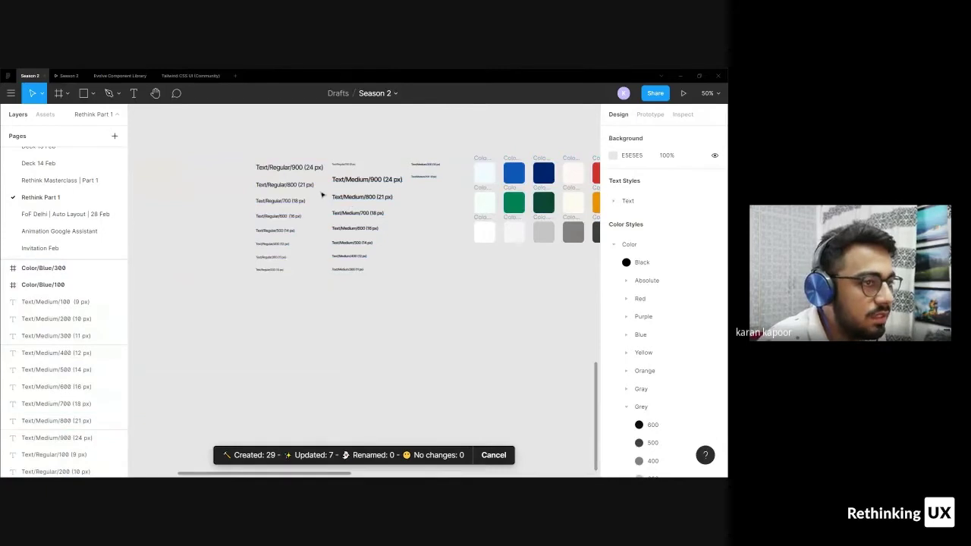
Detach the Text/Medium/700 (18 px) style from its sample and change its letter spacing to -5%
scroll(321, 193, "up", 3)
scroll(193, 162, "down", 5)
left_click_drag(186, 155, 531, 322)
left_click(337, 281)
scroll(189, 222, "up", 3)
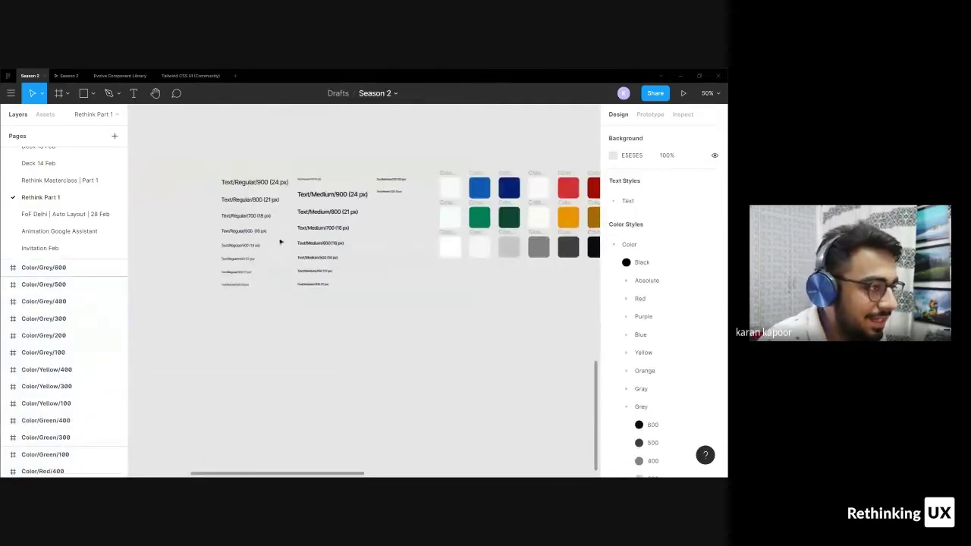
left_click(313, 240)
scroll(315, 241, "up", 4)
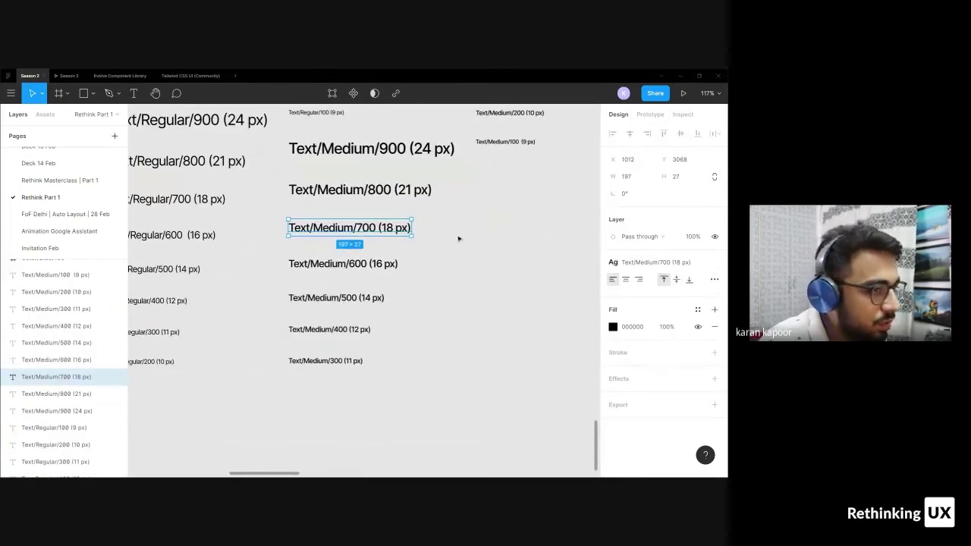
left_click(714, 264)
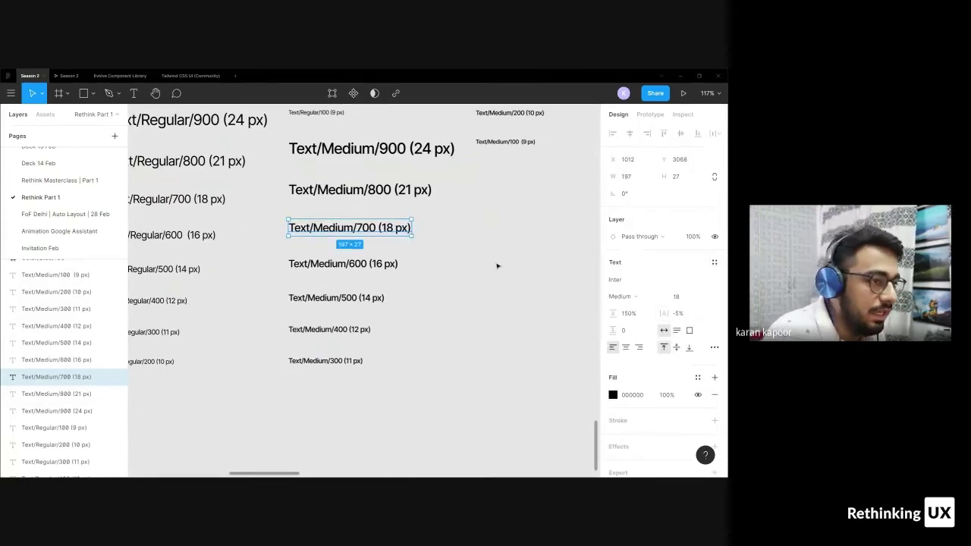
left_click(696, 314)
key("Up")
key("Up")
key("Up")
key("Up")
key("Up")
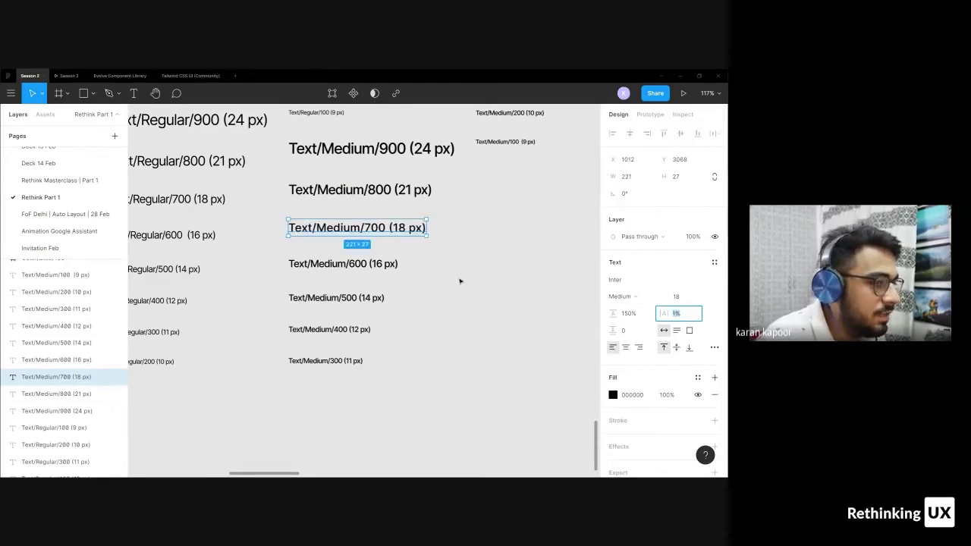
left_click(279, 222)
Run Styler's Generate Styles on the edited Text/Medium/700 sample
left_click(293, 227)
right_click(296, 228)
mouse_move(326, 372)
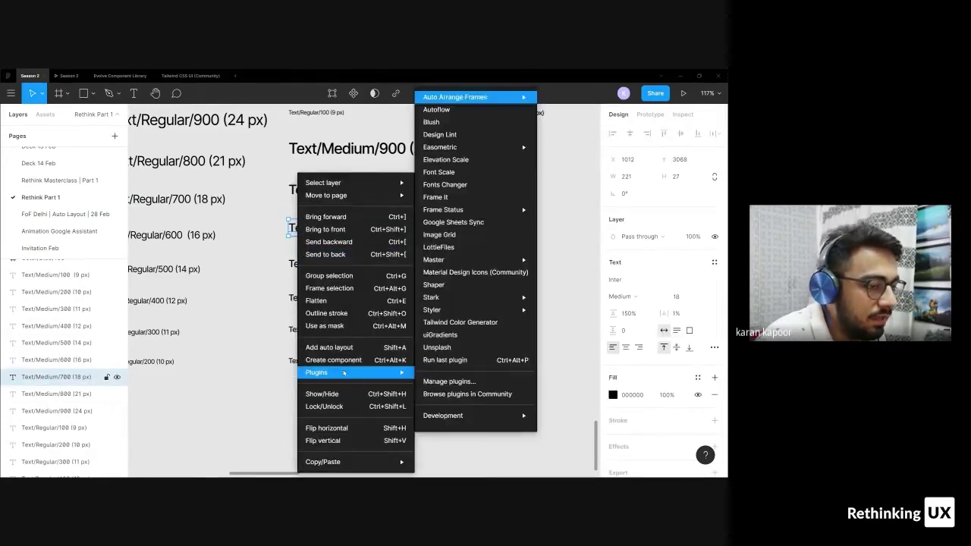
mouse_move(494, 310)
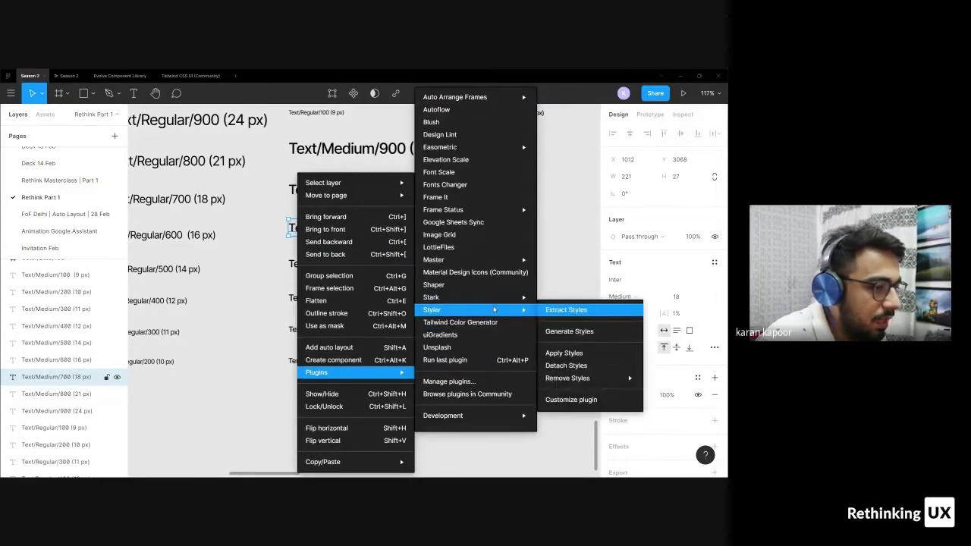
left_click(606, 333)
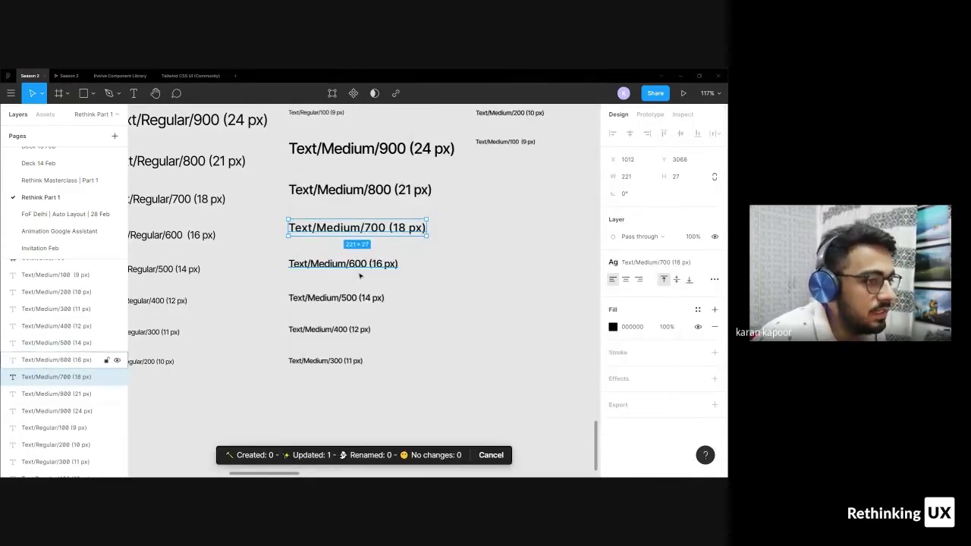
scroll(455, 292, "down", 5)
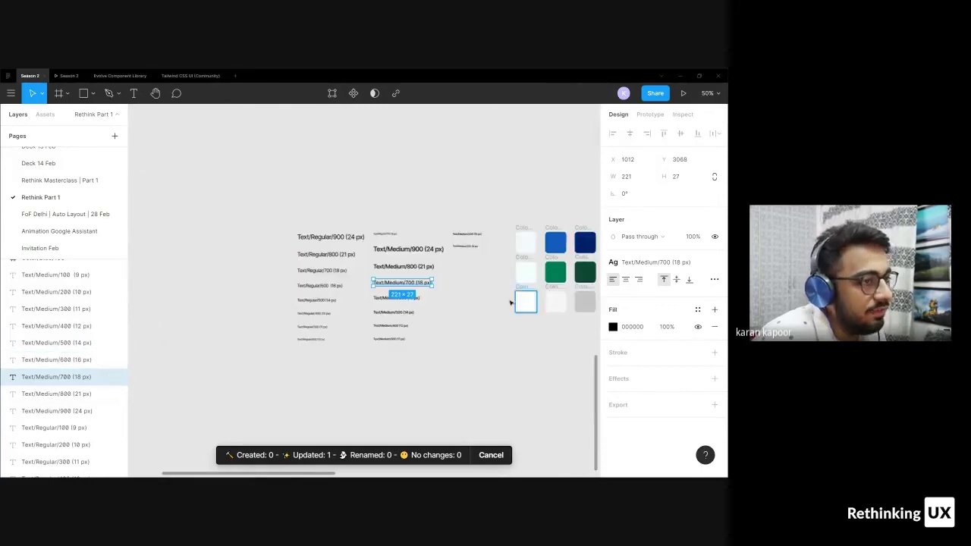
scroll(445, 284, "up", 5)
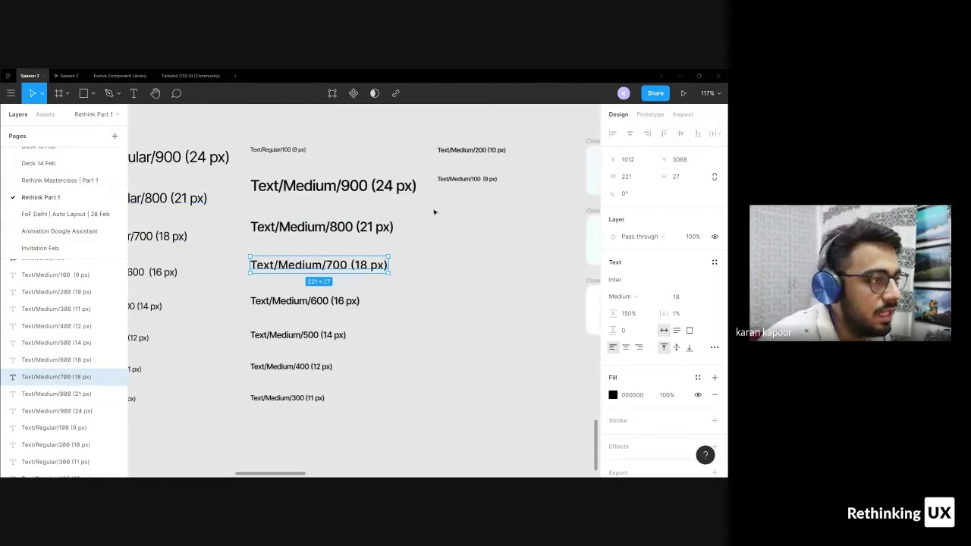
scroll(434, 212, "down", 5)
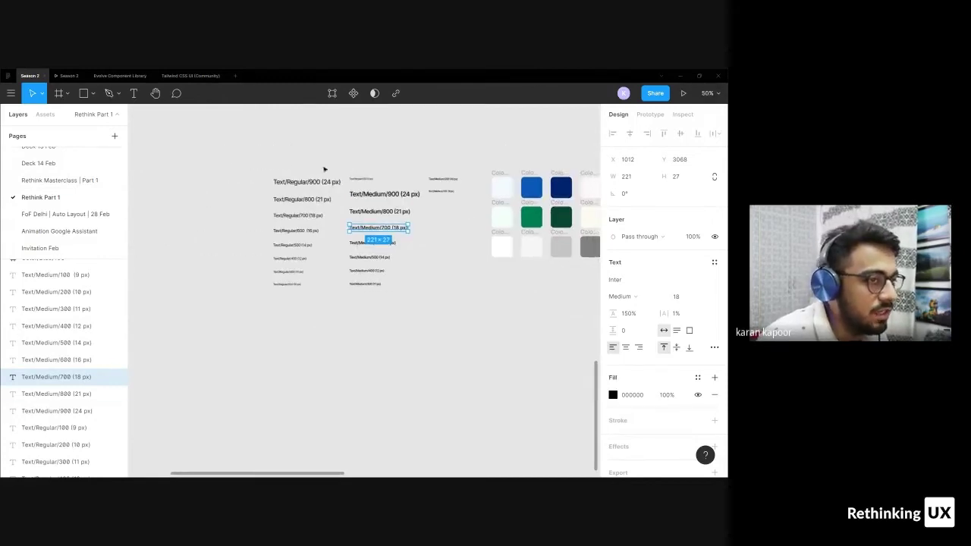
Reselect the Text/Medium/700 (18 px) sample and rerun Generate Styles, updating 1 style
left_click(211, 164)
left_click(406, 229)
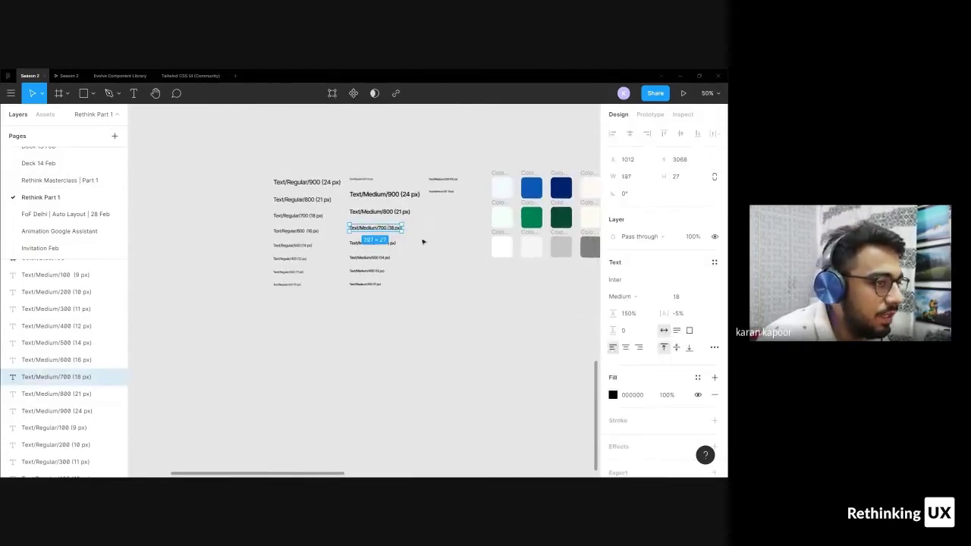
left_click(424, 241)
left_click(376, 228)
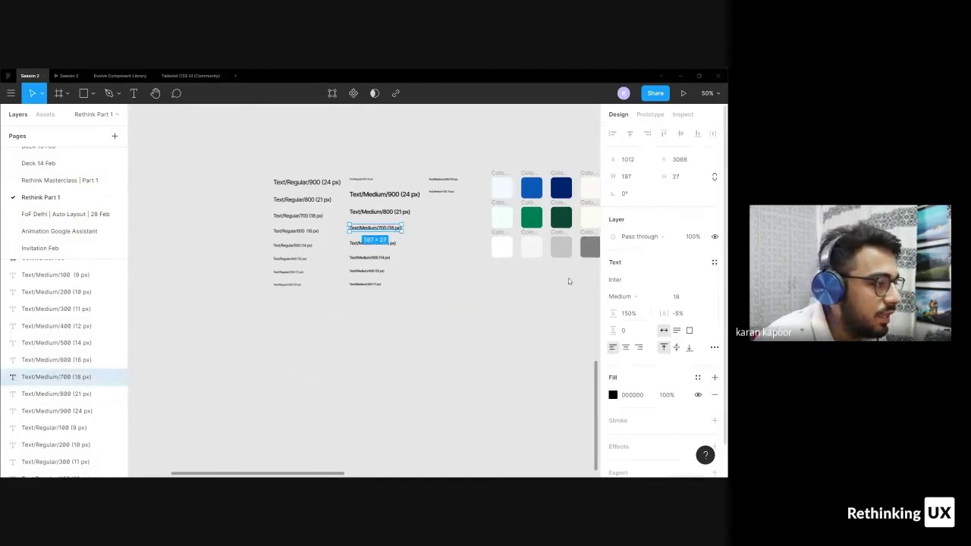
right_click(375, 230)
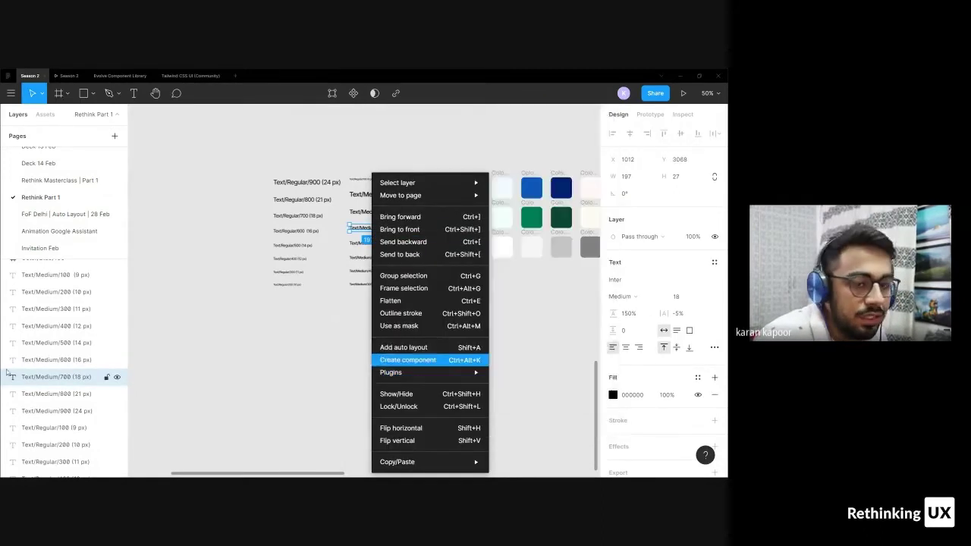
mouse_move(402, 372)
mouse_move(524, 310)
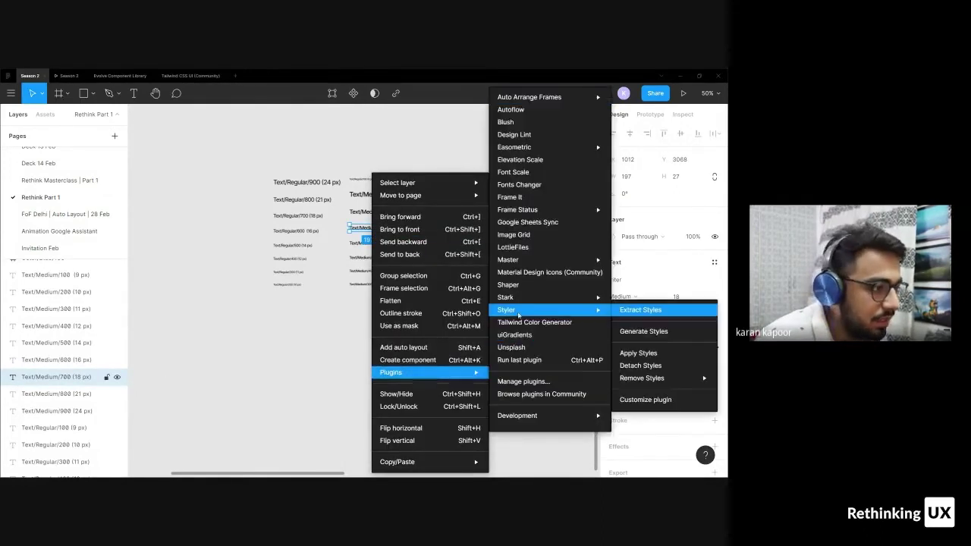
left_click(637, 331)
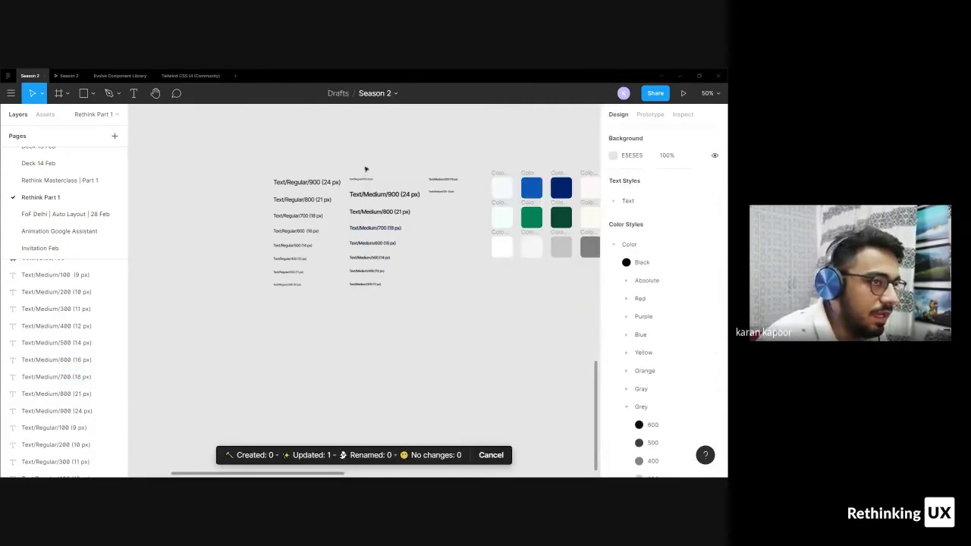
scroll(394, 288, "down", 5)
scroll(416, 286, "up", 3)
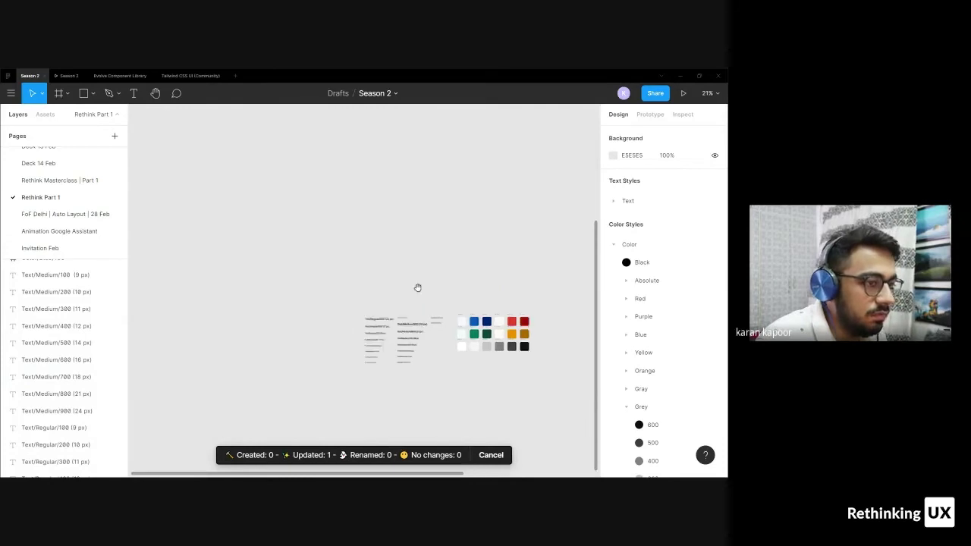
Present the Season 2 prototype to show the '3. Create Styles to design faster' slide
scroll(459, 262, "down", 2)
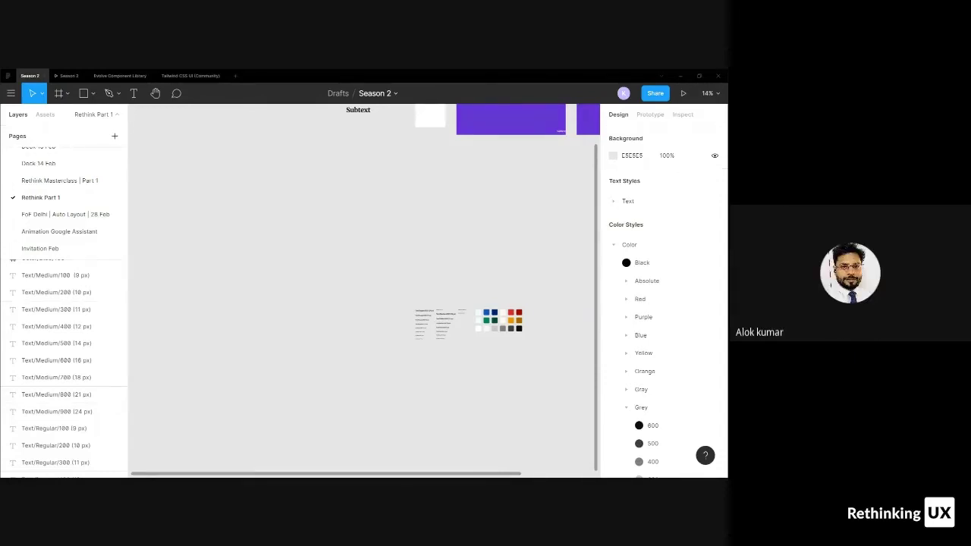
key("ctrl+alt+Return")
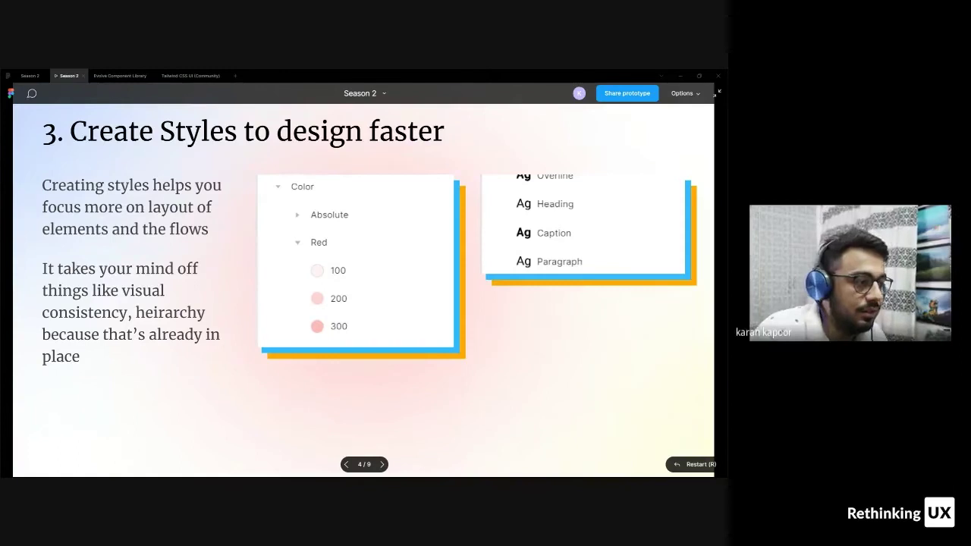
Copy the large Text heading from the phone frame and paste it into Frame 2
left_click(30, 76)
scroll(396, 220, "up", 3)
scroll(398, 221, "up", 5)
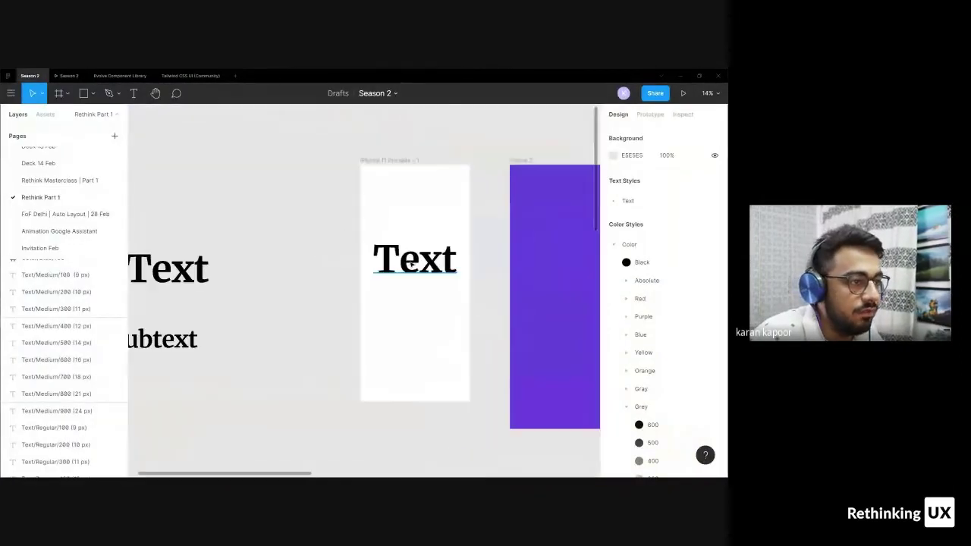
left_click(410, 260)
scroll(413, 254, "down", 5)
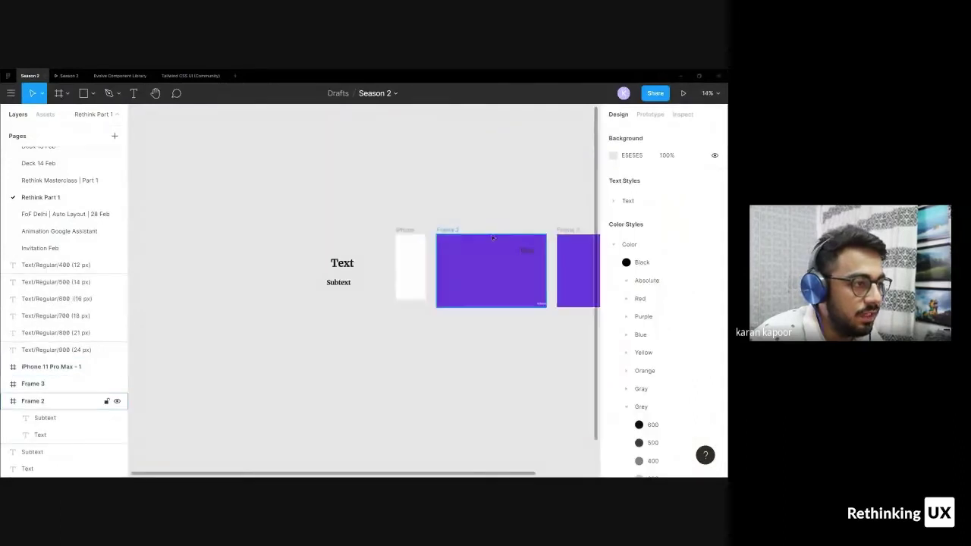
scroll(382, 264, "up", 5)
scroll(386, 225, "down", 3)
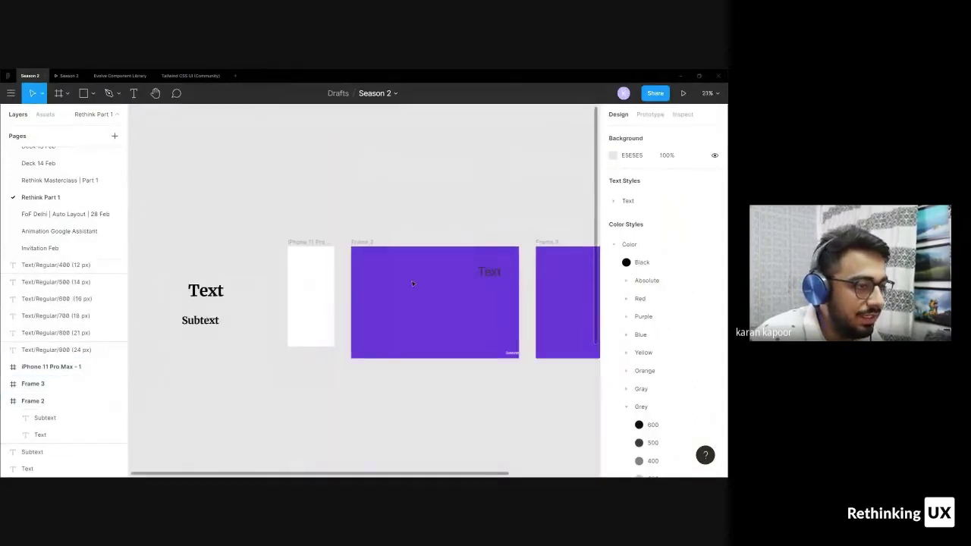
scroll(418, 282, "up", 5)
key("ctrl+v")
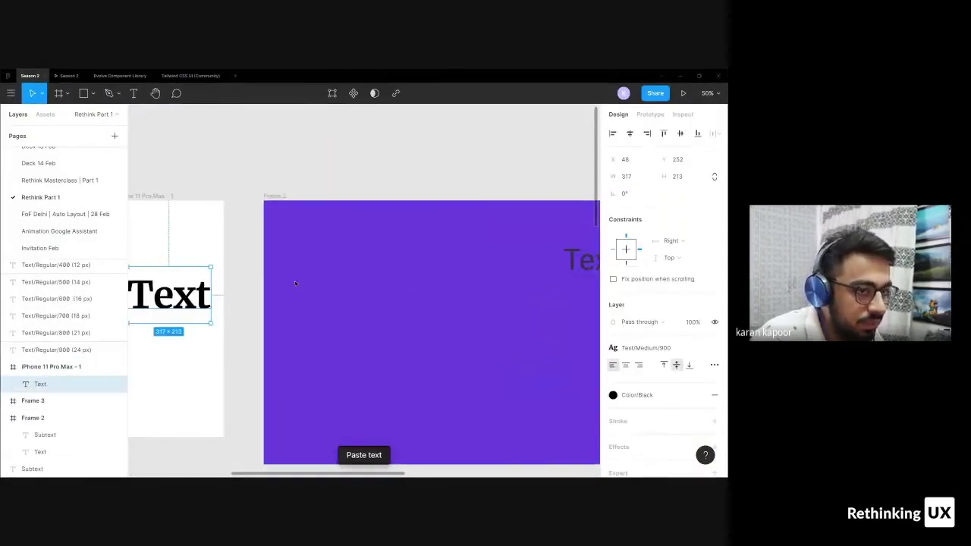
scroll(296, 283, "down", 2)
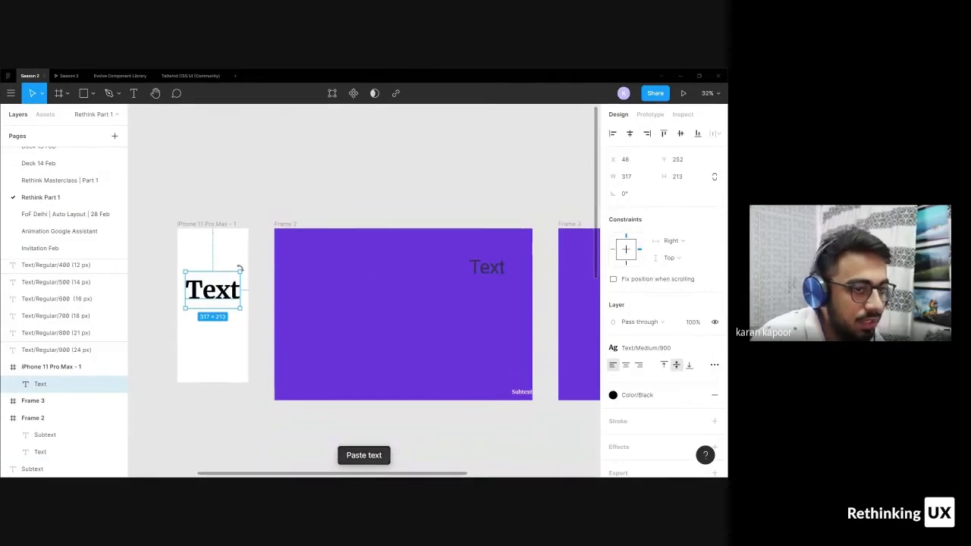
left_click(293, 226)
scroll(427, 268, "up", 3)
scroll(459, 253, "down", 3)
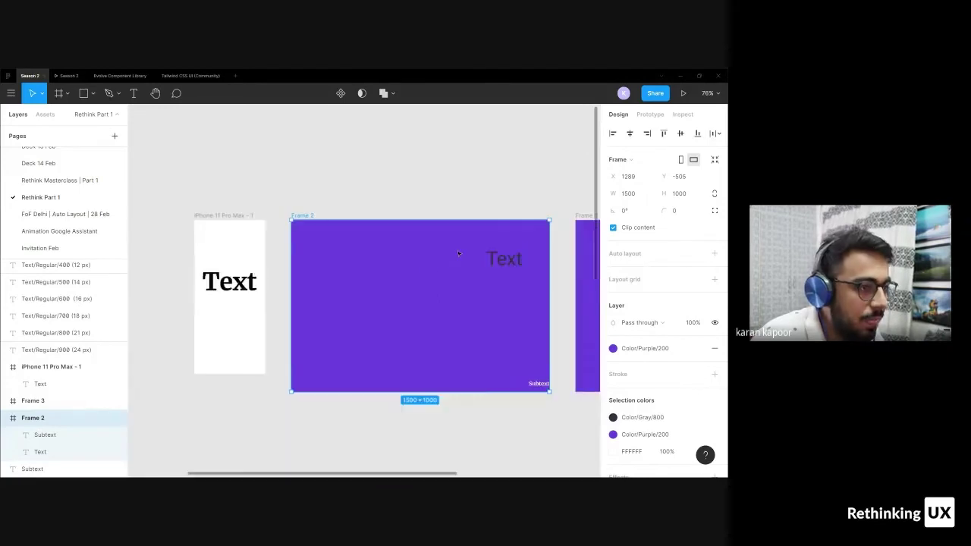
scroll(301, 221, "up", 2)
type("Text")
left_click_drag(418, 297, 359, 237)
key("Escape")
Set the pasted text's fill to the Color/Gray/100 white style
left_click(41, 435)
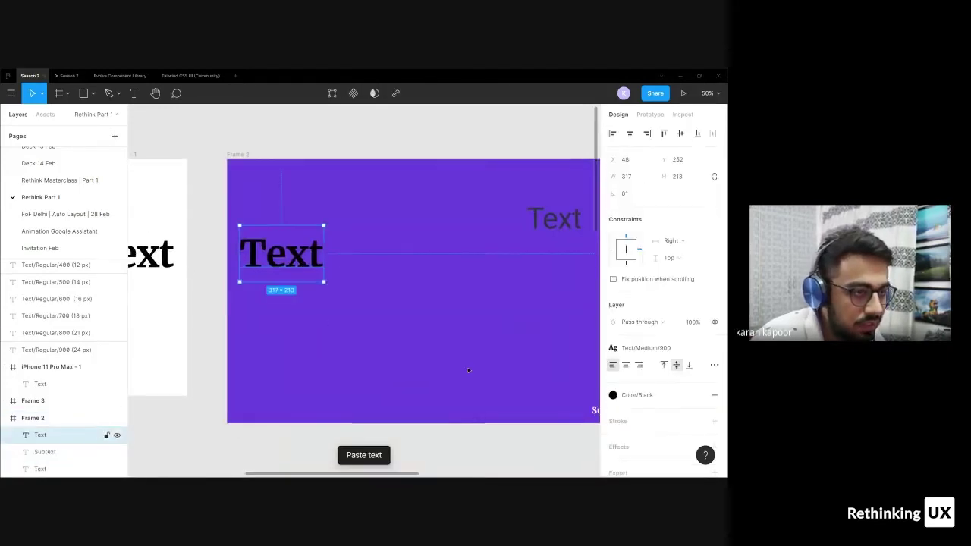
left_click(613, 394)
left_click(622, 347)
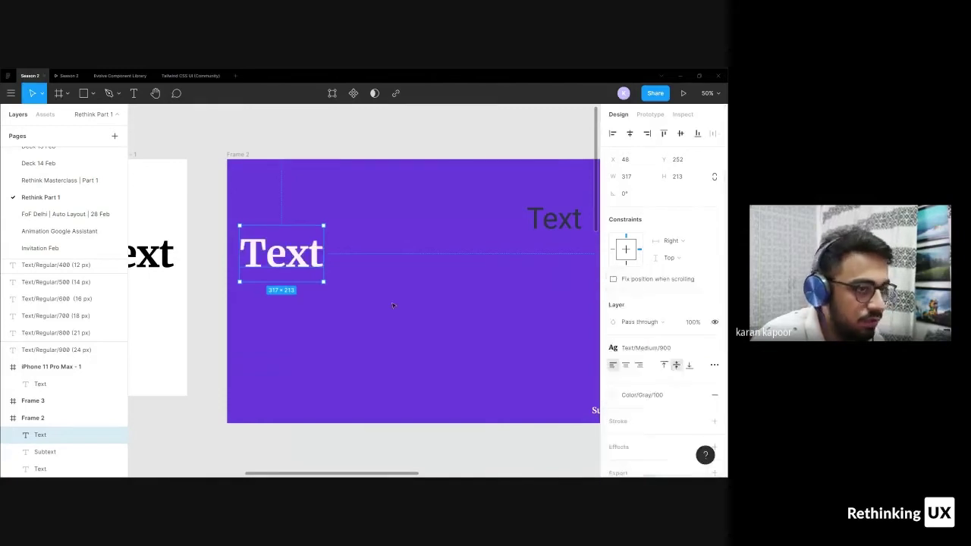
key("Escape")
Move the white Text heading to the centre of Frame 2, above the Subtext
left_click(33, 418)
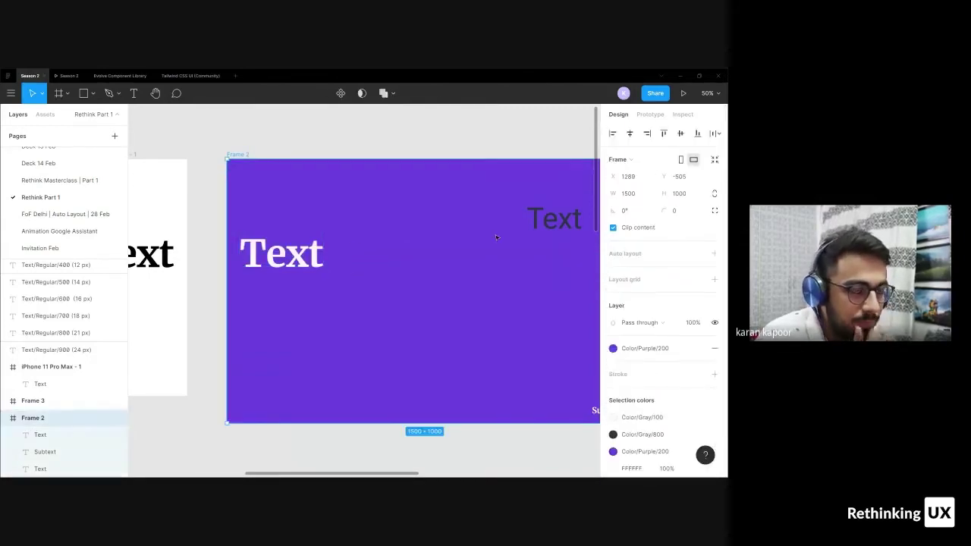
key("Escape")
left_click(288, 254)
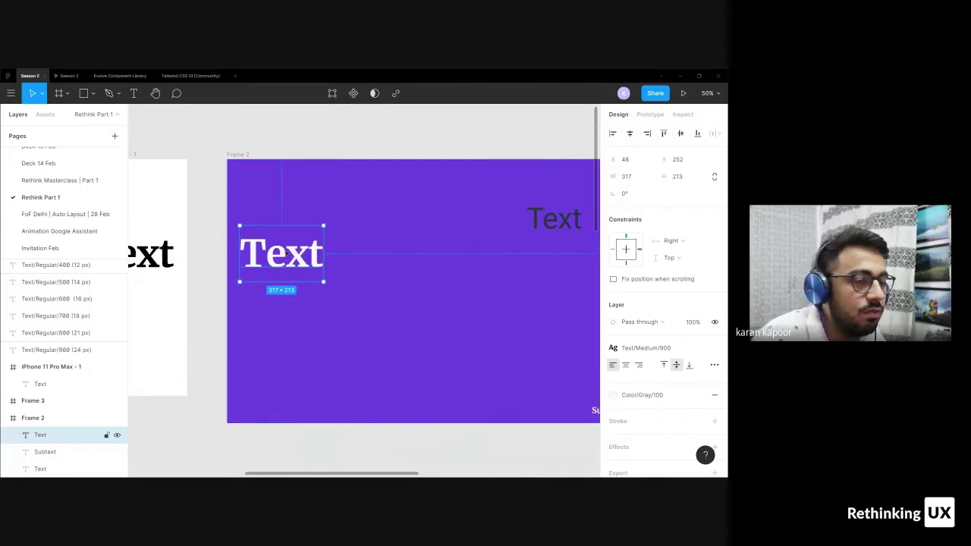
left_click_drag(289, 254, 407, 266)
left_click(407, 267)
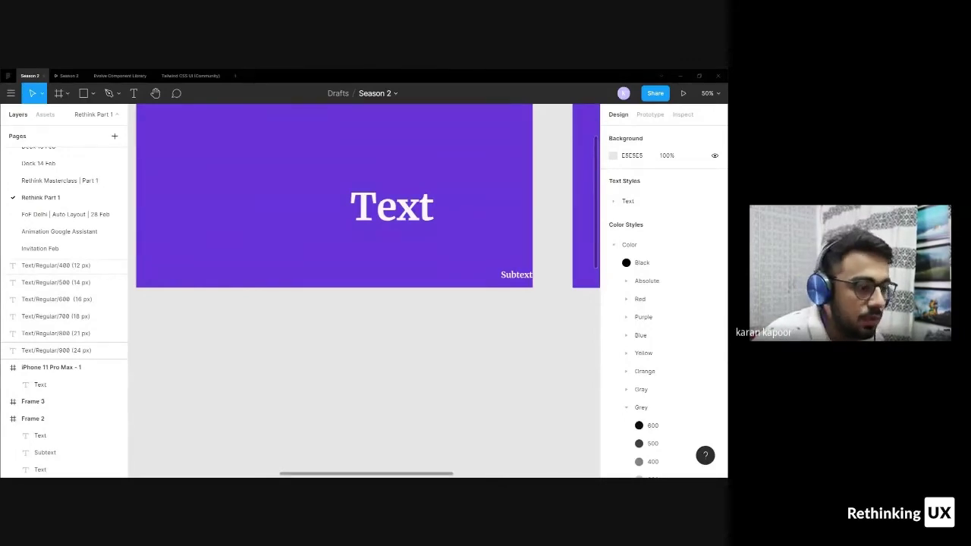
Show slide 5/9, '4. Copy Styles from one file to another', in the prototype presentation
left_click(67, 76)
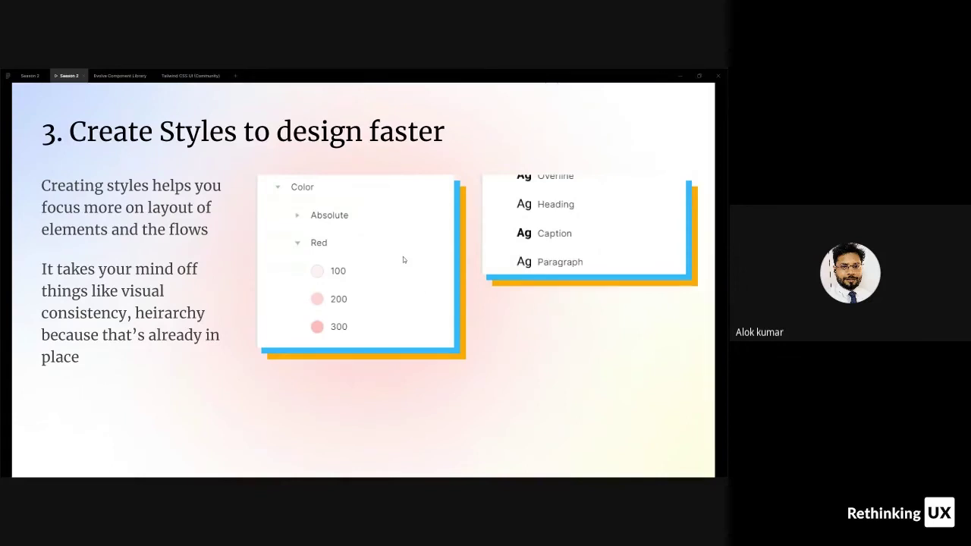
key("ctrl+shift+Tab")
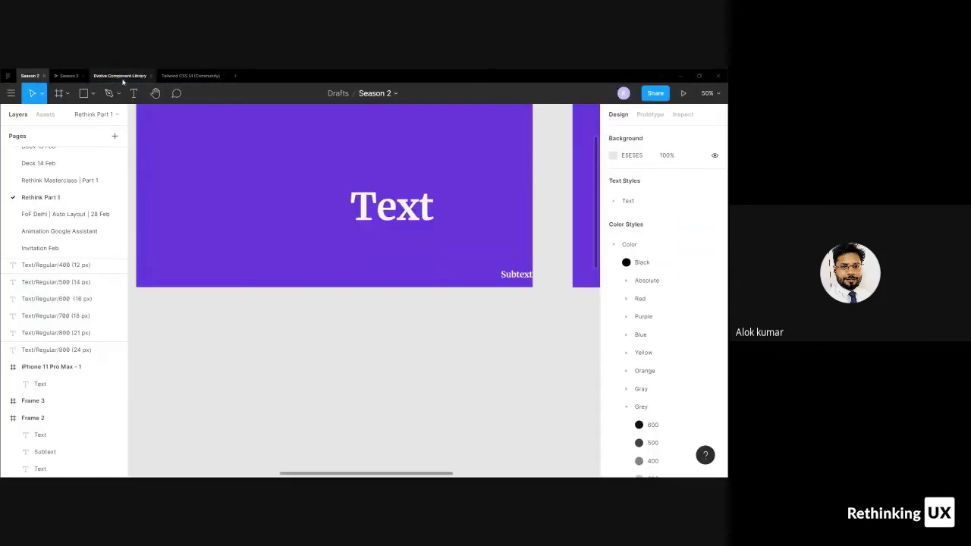
left_click(66, 76)
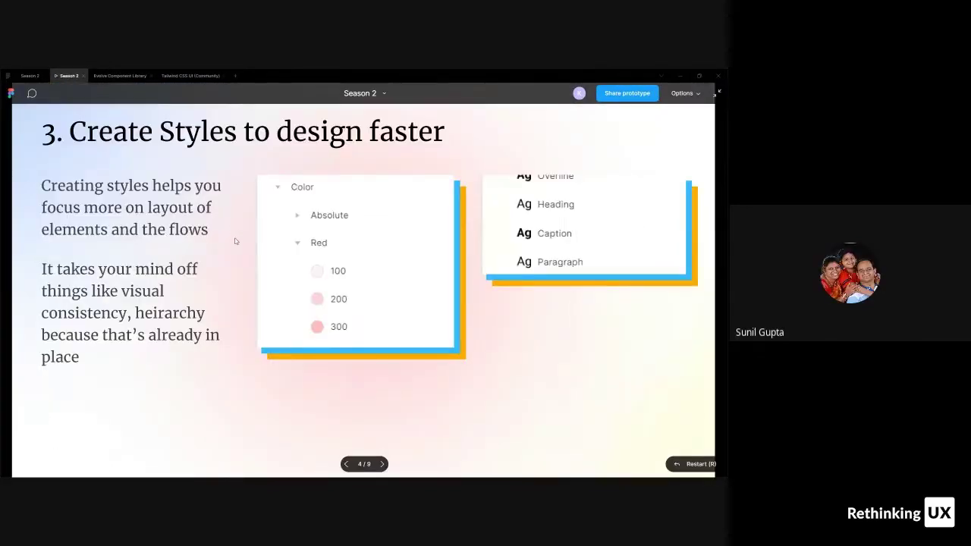
key("Left")
key("Right")
key("Right")
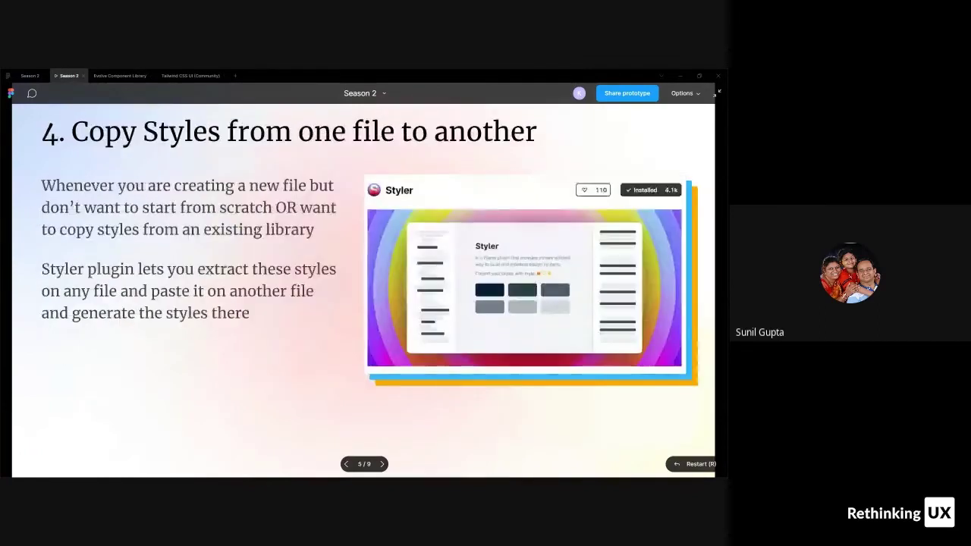
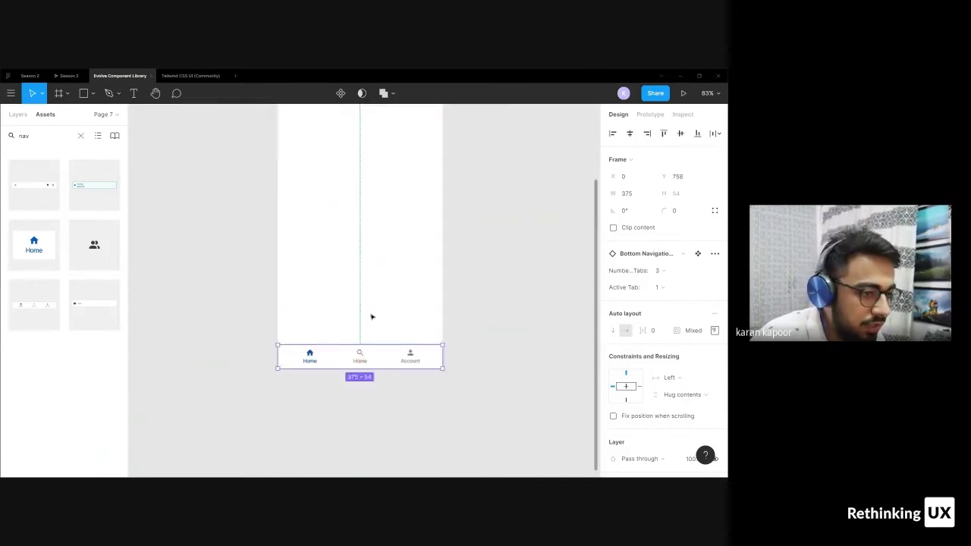
Deselect the newly placed 375×54 Bottom Navigation bar on the mobile frame
key("Escape")
Try Search and then Account as the active tab of the bottom navigation instance
left_click(338, 361)
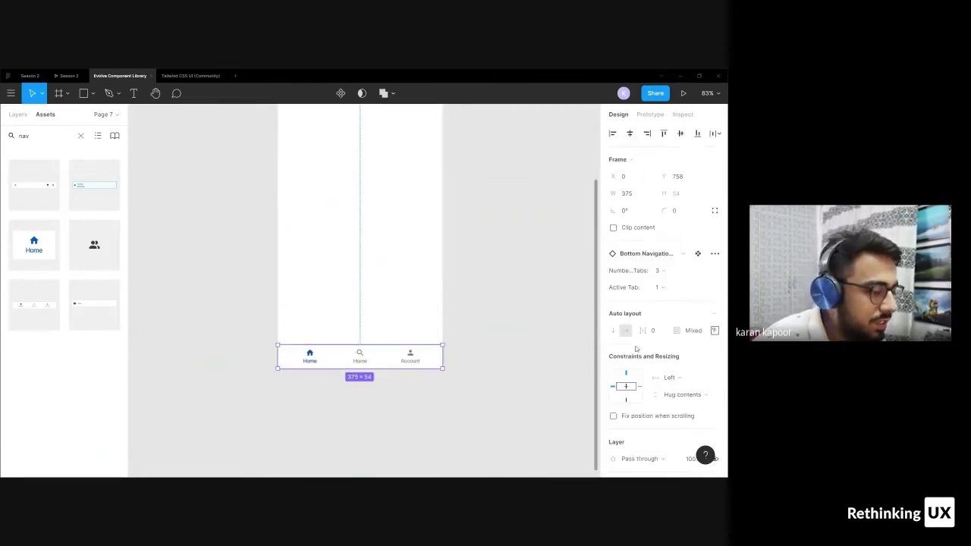
left_click(680, 293)
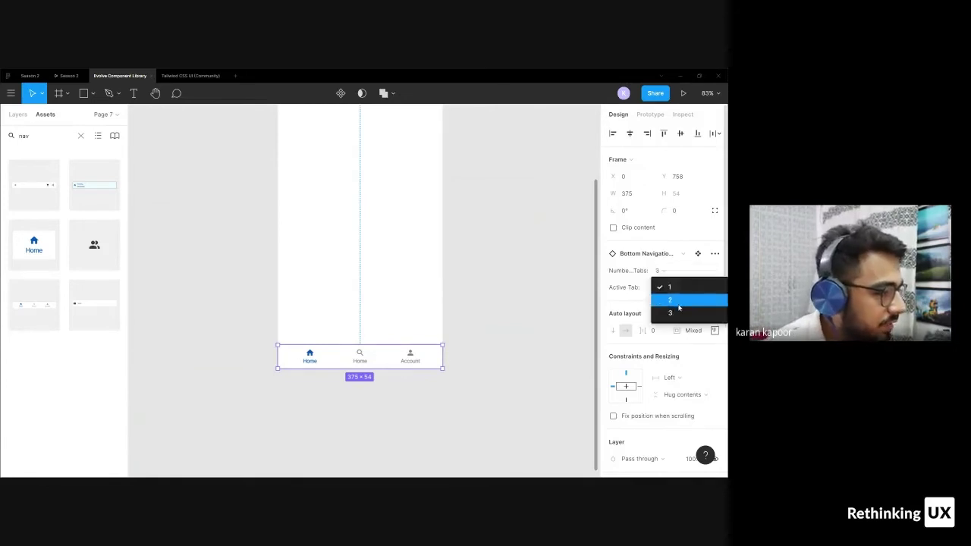
left_click(681, 295)
left_click(681, 292)
left_click(681, 300)
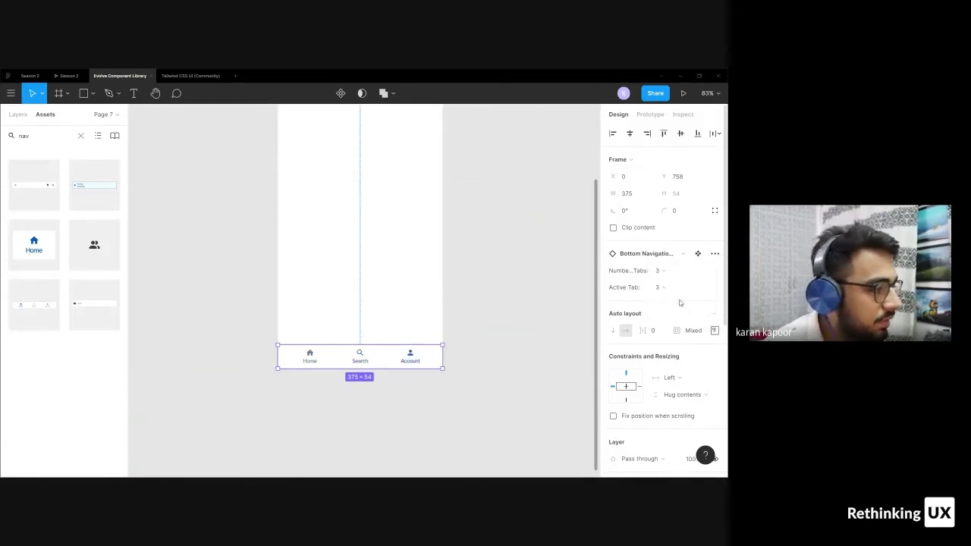
left_click(683, 292)
left_click(683, 290)
Reduce the navigation bar to two tabs with Account as the active second tab
left_click(674, 270)
left_click(674, 271)
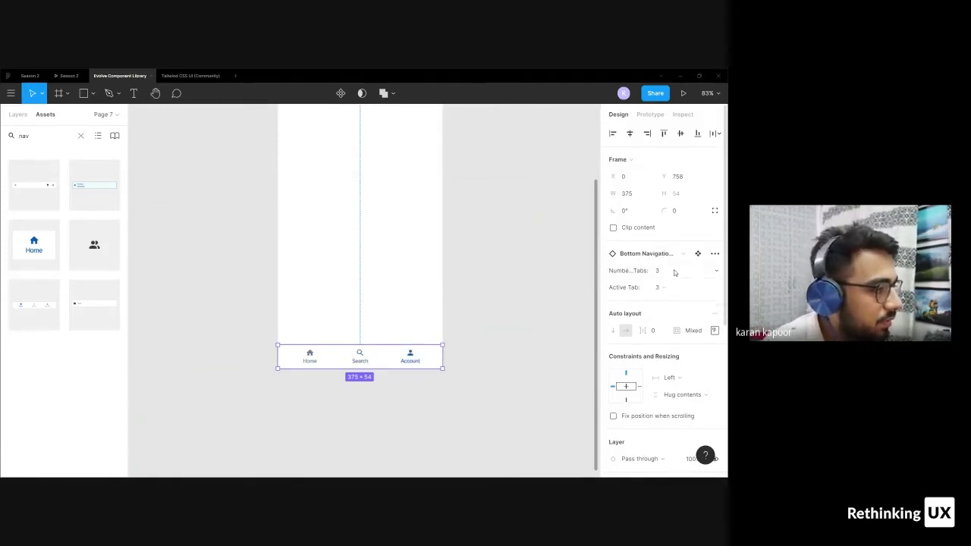
left_click(675, 271)
left_click(674, 283)
left_click(317, 311)
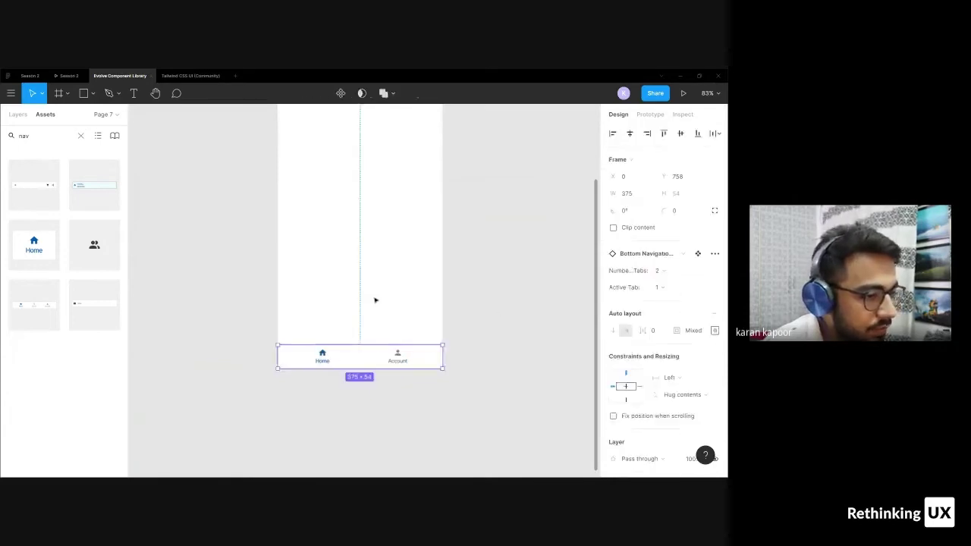
left_click(371, 357)
left_click(682, 291)
left_click(683, 300)
Restore the bar to three tabs: Home, Search and Account
left_click(341, 326)
left_click(354, 353)
left_click(682, 287)
left_click(682, 298)
left_click(362, 343)
left_click(364, 355)
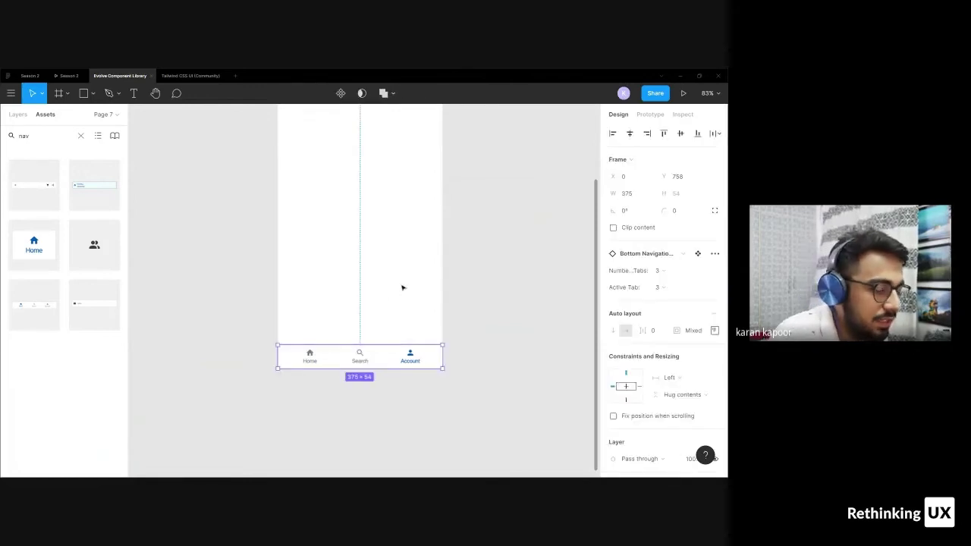
Go to the Bottom Navigation Bar main component set from the instance
scroll(367, 296, "up", 4)
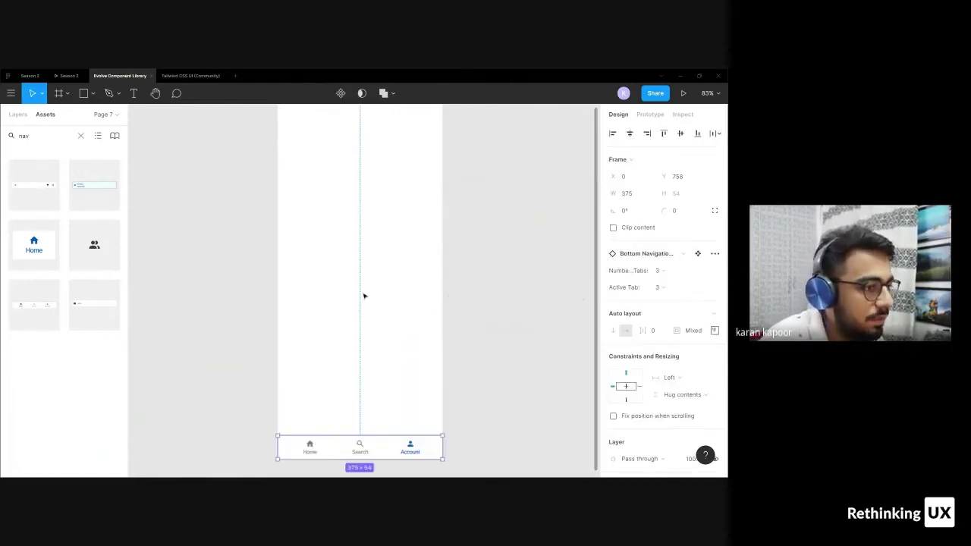
scroll(367, 288, "down", 3)
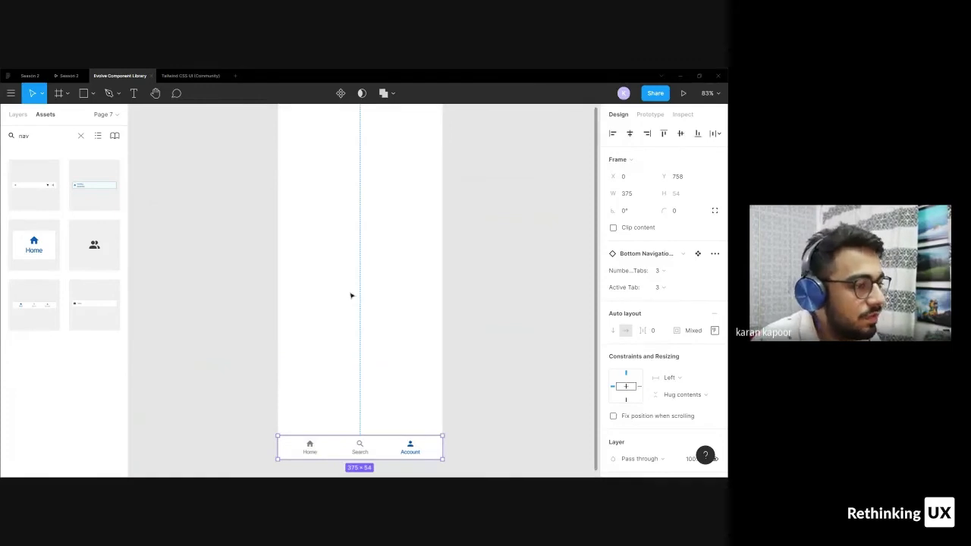
scroll(351, 296, "down", 1)
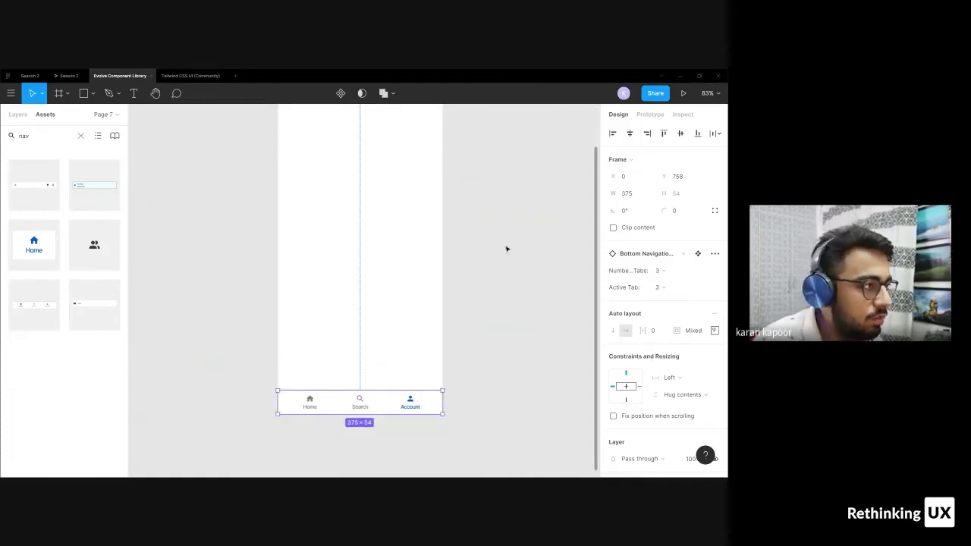
left_click(548, 256)
left_click(379, 402)
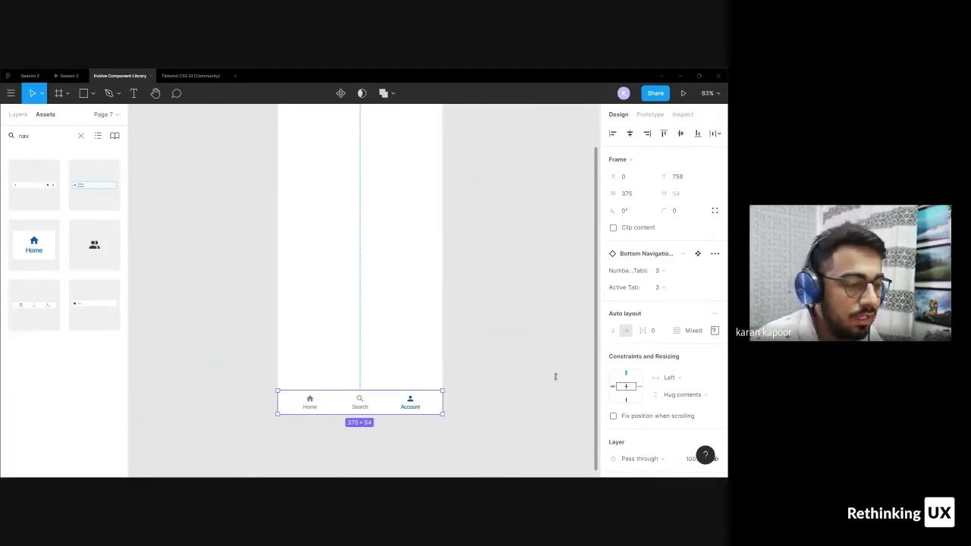
left_click(697, 253)
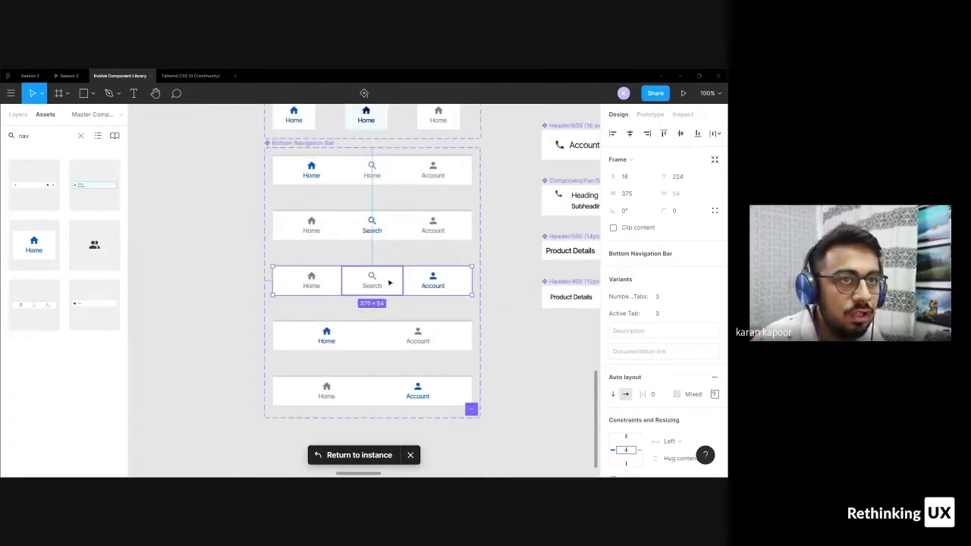
Add a new page, Page 4, in the Tailwind CSS UI file
left_click(186, 76)
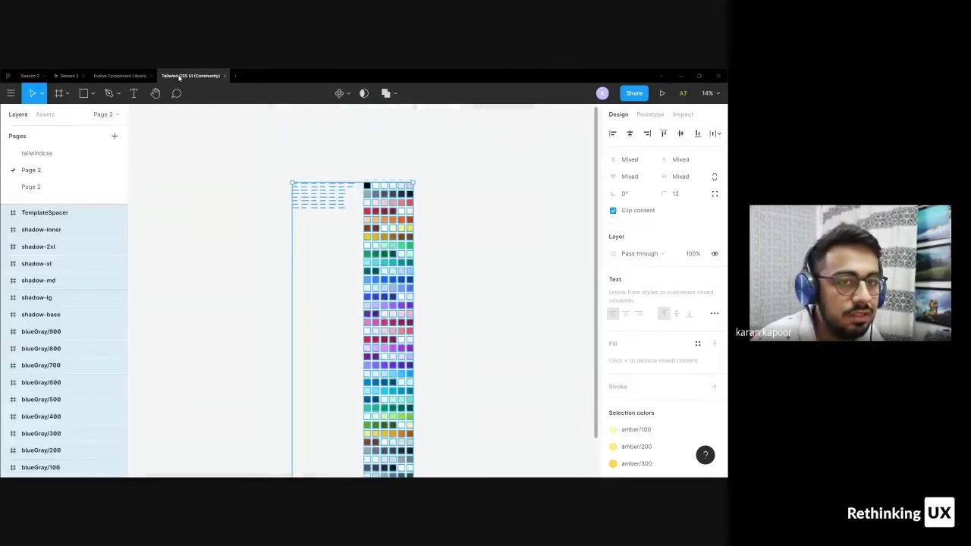
left_click(115, 136)
key("BackSpace")
key("Escape")
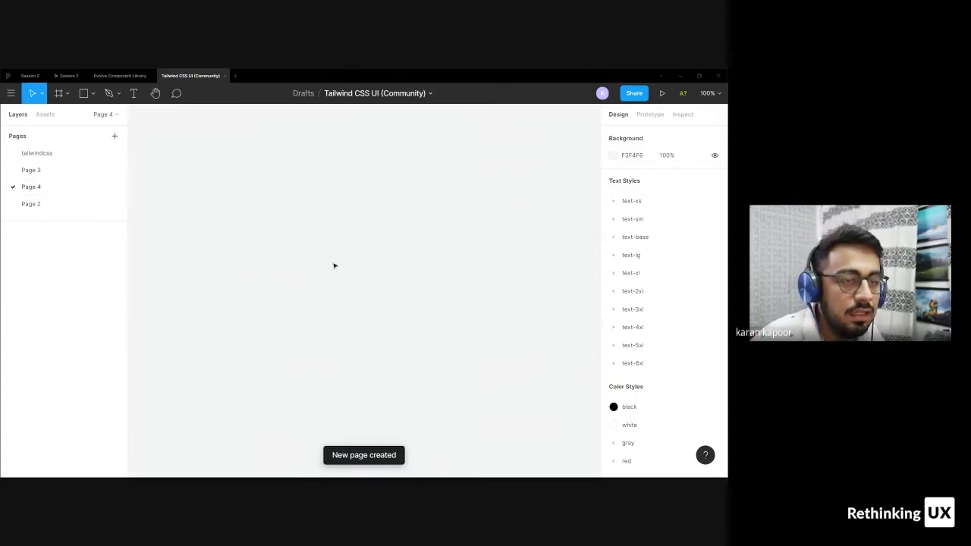
Paste the copied tab bar onto Page 4 and rename it 'Nav Bar'
key("ctrl+v")
scroll(329, 204, "up", 3)
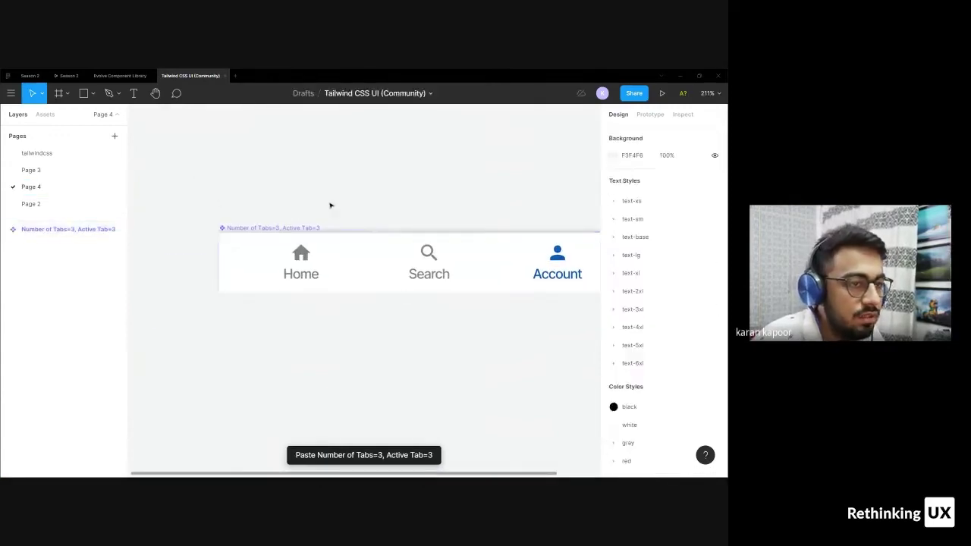
left_click(285, 228)
key("ctrl+r")
type("Nav")
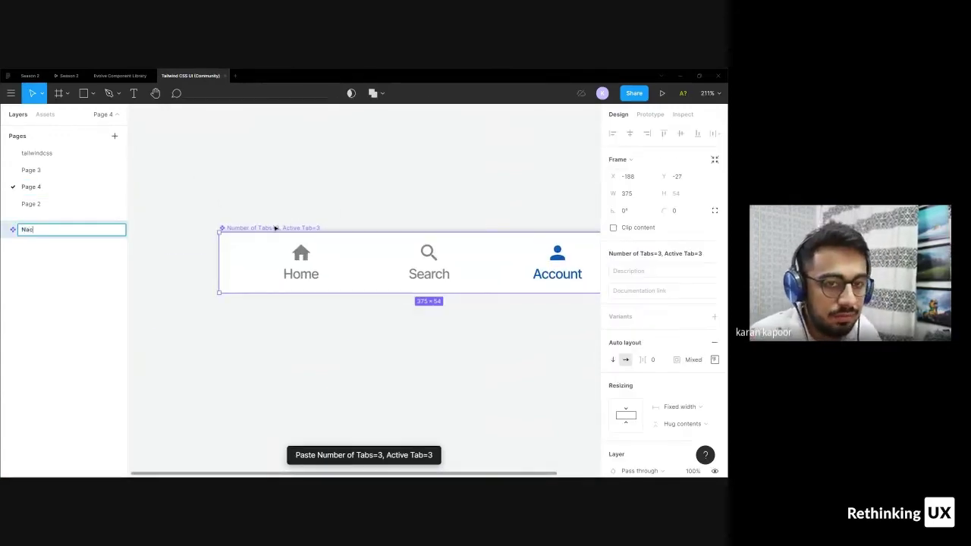
type(" Bar")
key("Return")
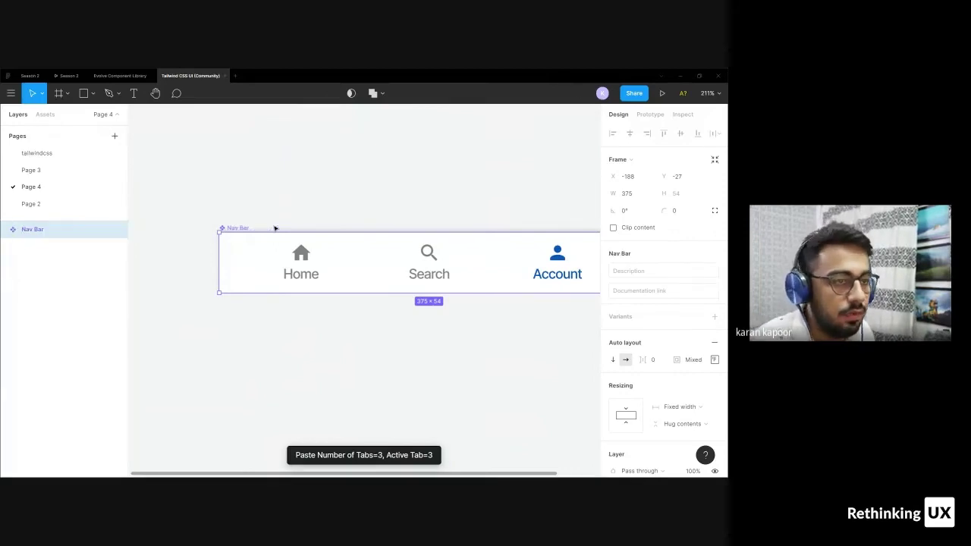
Place a copy of Nav Bar below it and duplicate it into a third bar
scroll(401, 264, "right", 3)
scroll(402, 265, "down", 2)
scroll(383, 234, "right", 2)
scroll(383, 234, "down", 2)
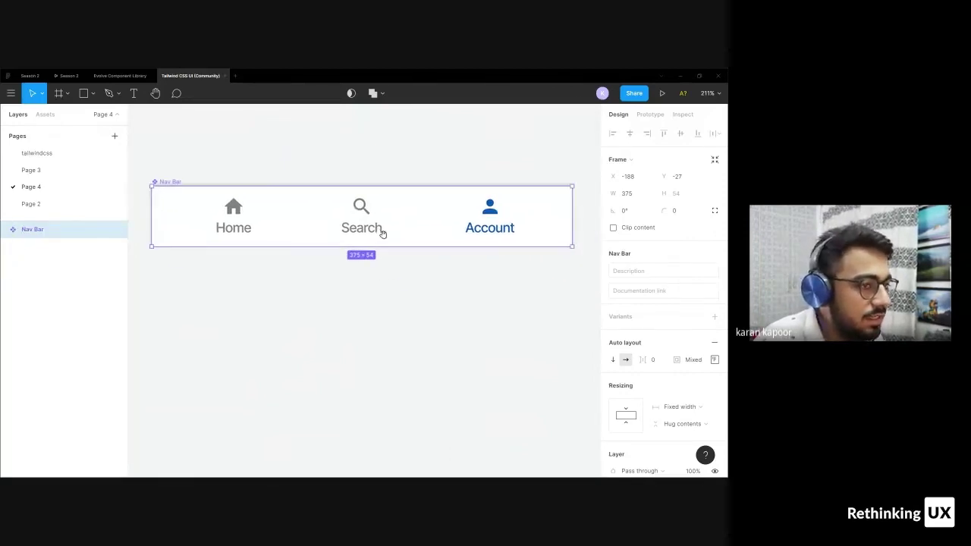
scroll(393, 247, "down", 3)
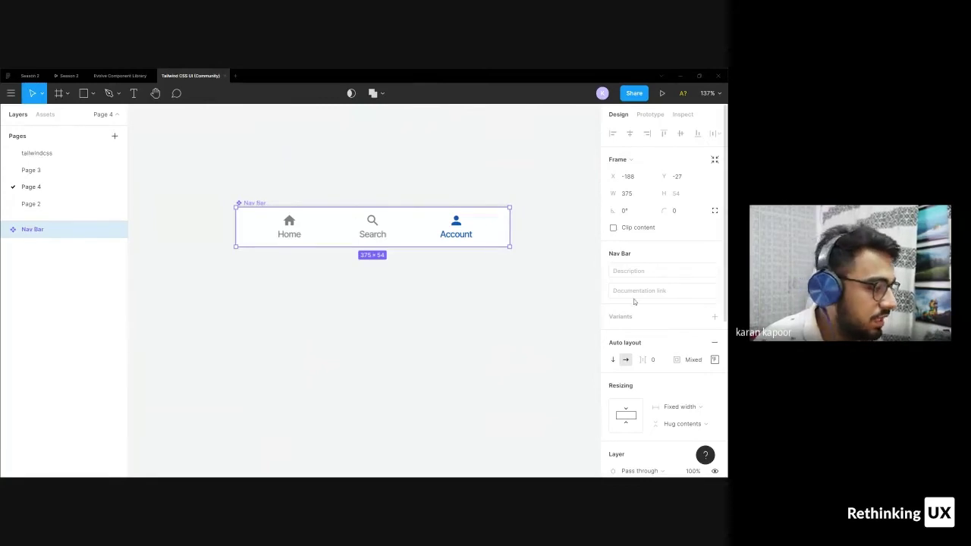
scroll(664, 303, "down", 3)
left_click_drag(261, 205, 263, 265)
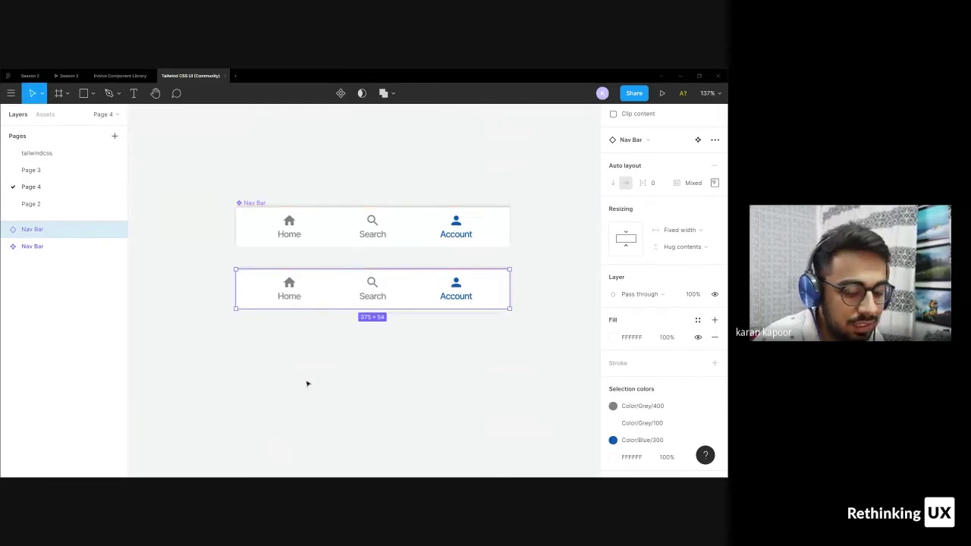
key("ctrl+d")
In the middle bar, make the Search tab blue and the Account tab gray
scroll(704, 319, "down", 2)
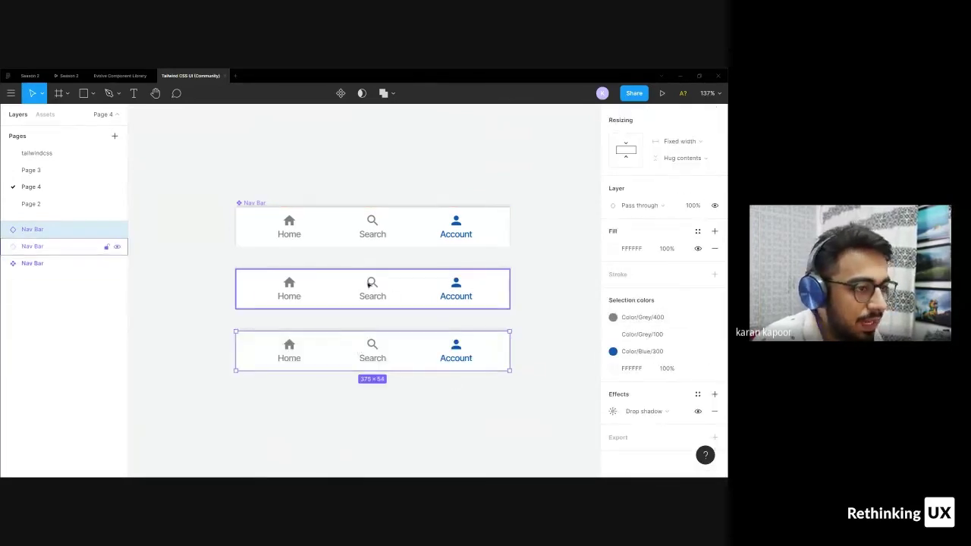
double_click(392, 296)
left_click(661, 371)
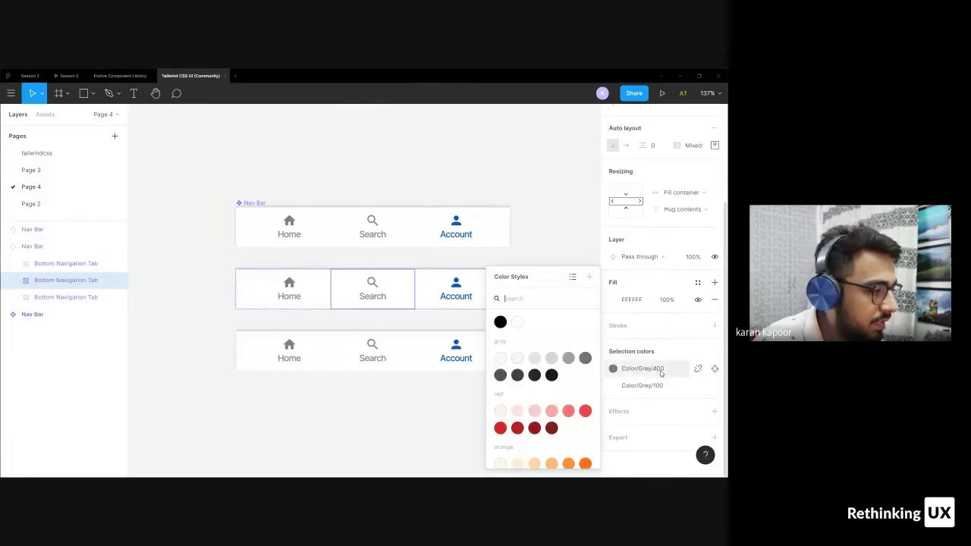
scroll(522, 394, "down", 4)
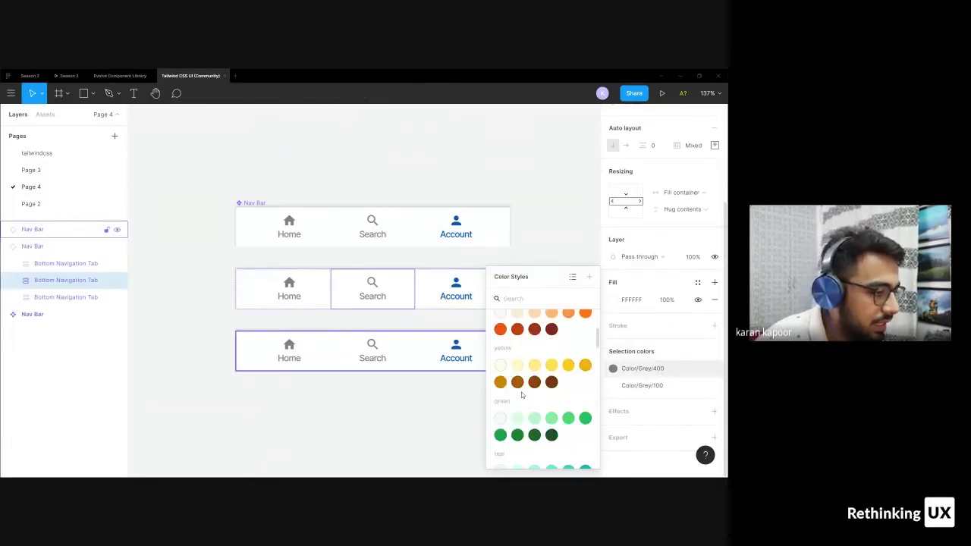
scroll(523, 391, "down", 5)
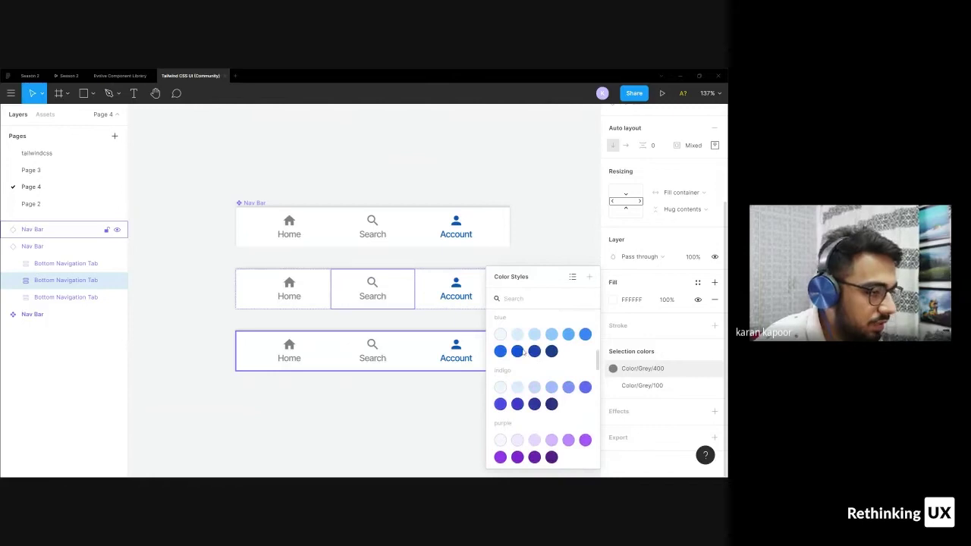
left_click(523, 351)
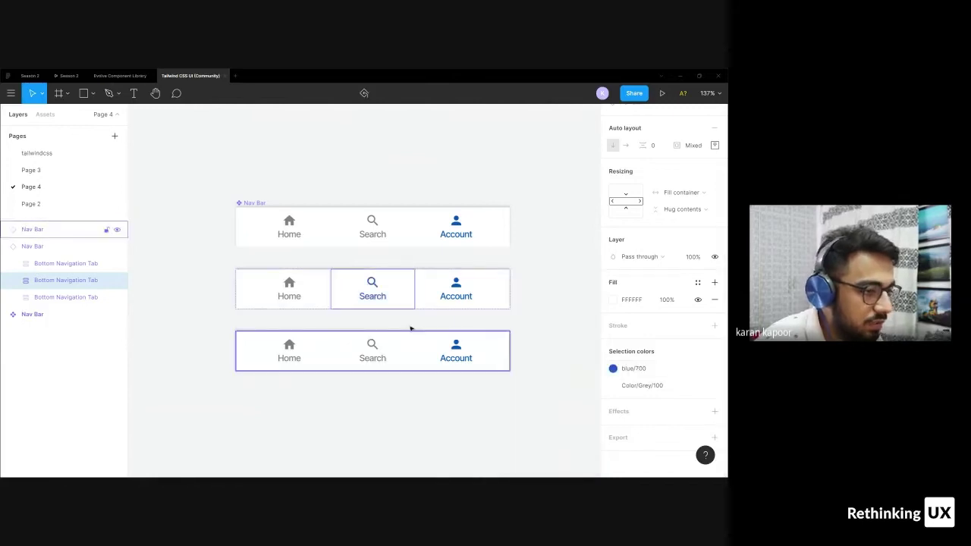
left_click(641, 371)
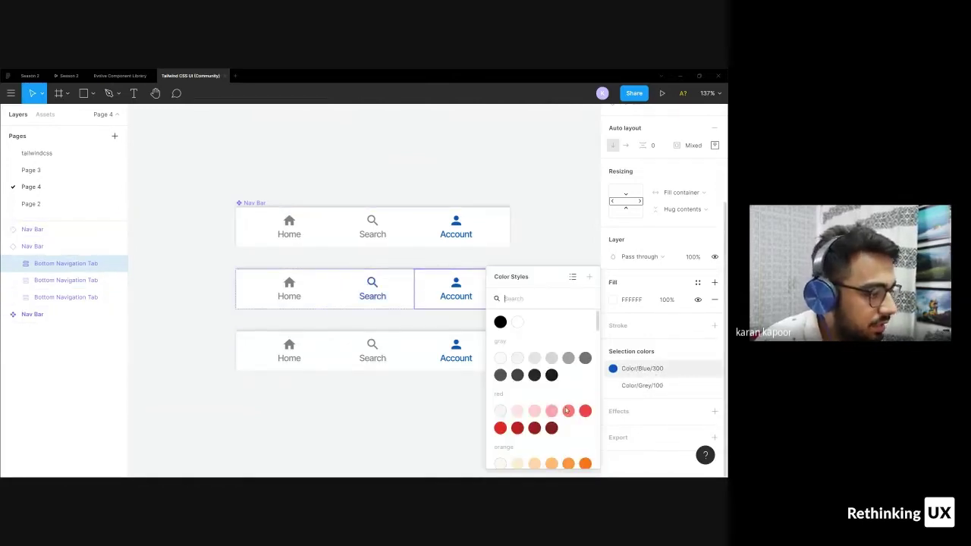
left_click(585, 358)
Restyle all three Nav Bars with gray/500 and a Tailwind blue style for active tabs
left_click(372, 229)
left_click_drag(205, 176, 560, 422)
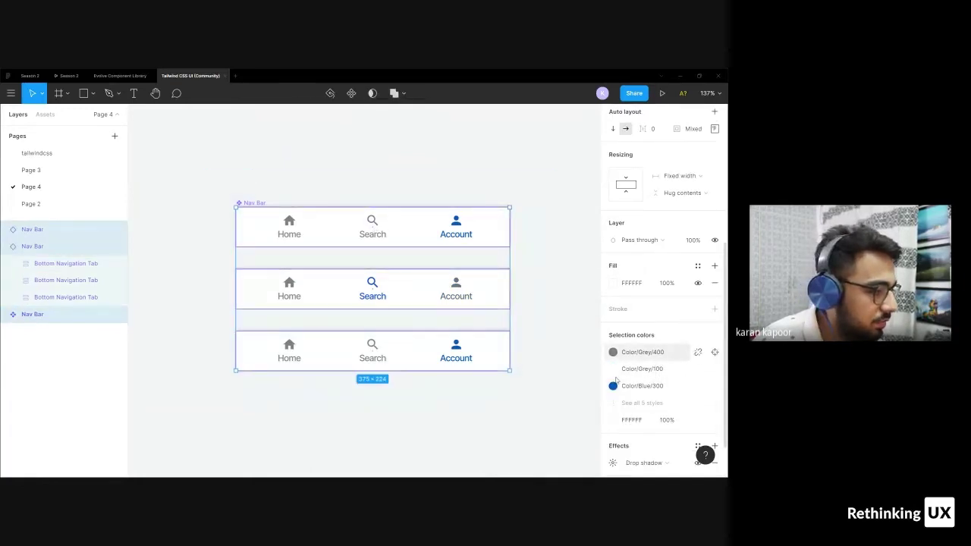
left_click(642, 352)
left_click(585, 358)
left_click(642, 386)
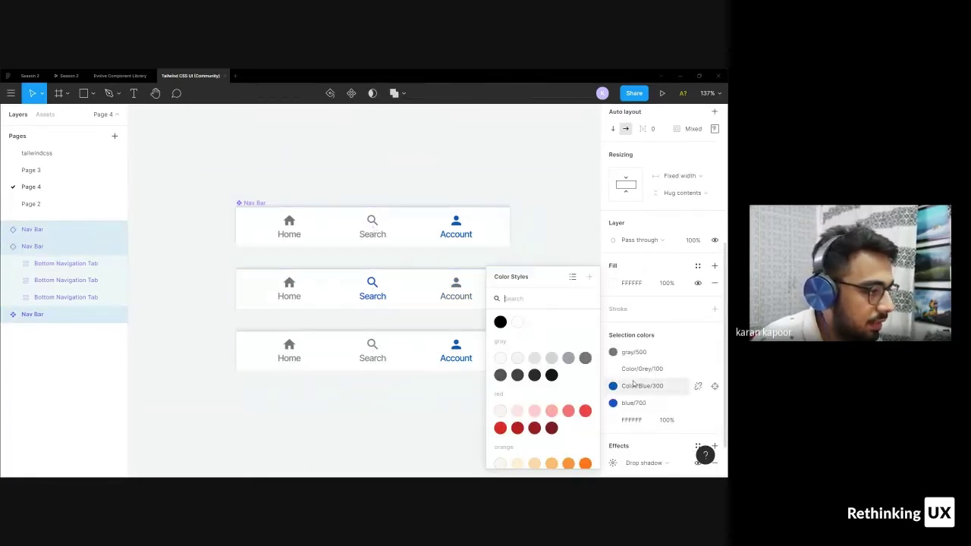
scroll(546, 416, "down", 4)
scroll(546, 416, "down", 3)
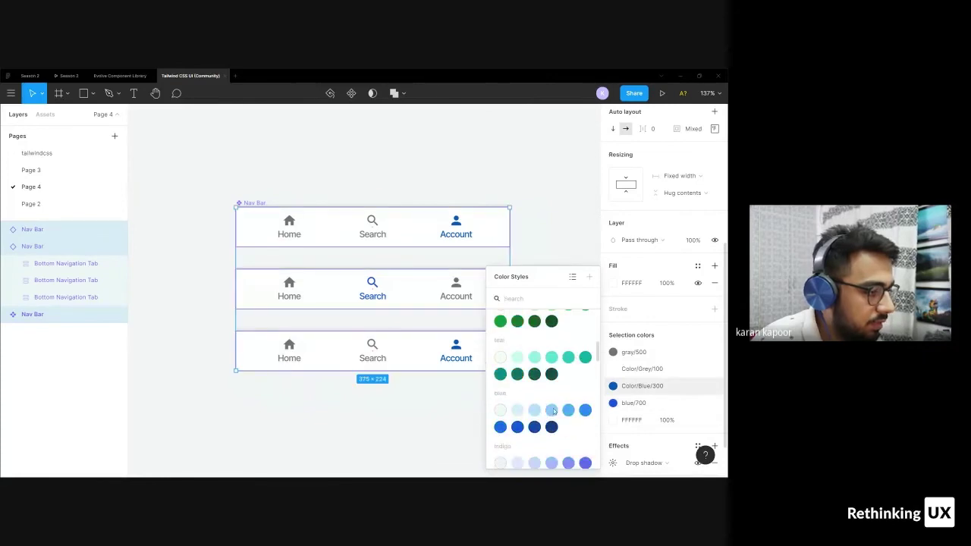
left_click(518, 428)
left_click(388, 265)
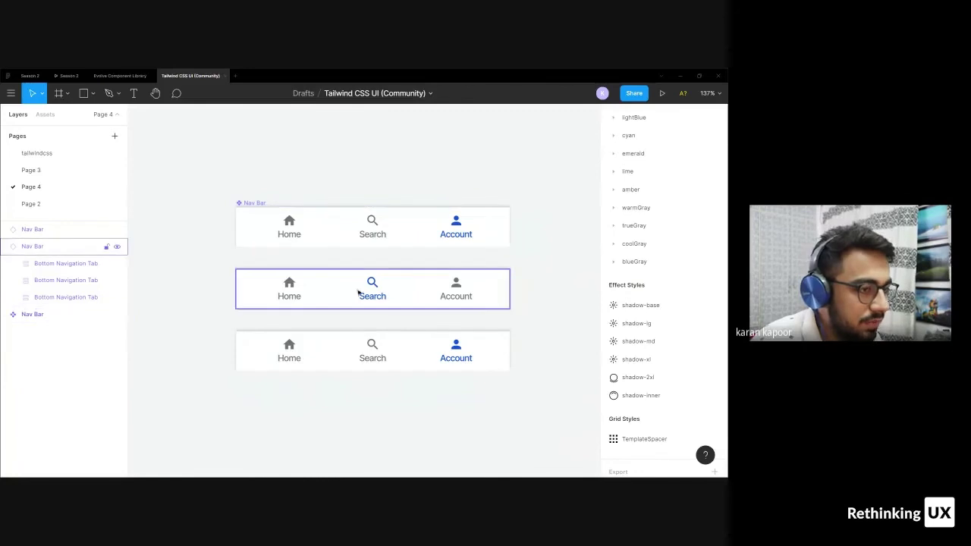
Change the third bar's Home tab from gray/500 to blue/700
double_click(269, 364)
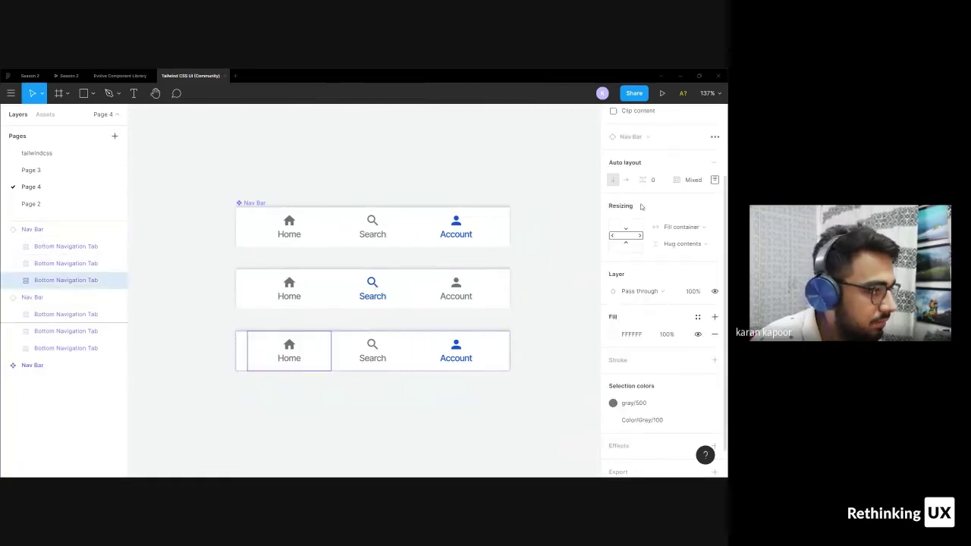
scroll(660, 353, "down", 3)
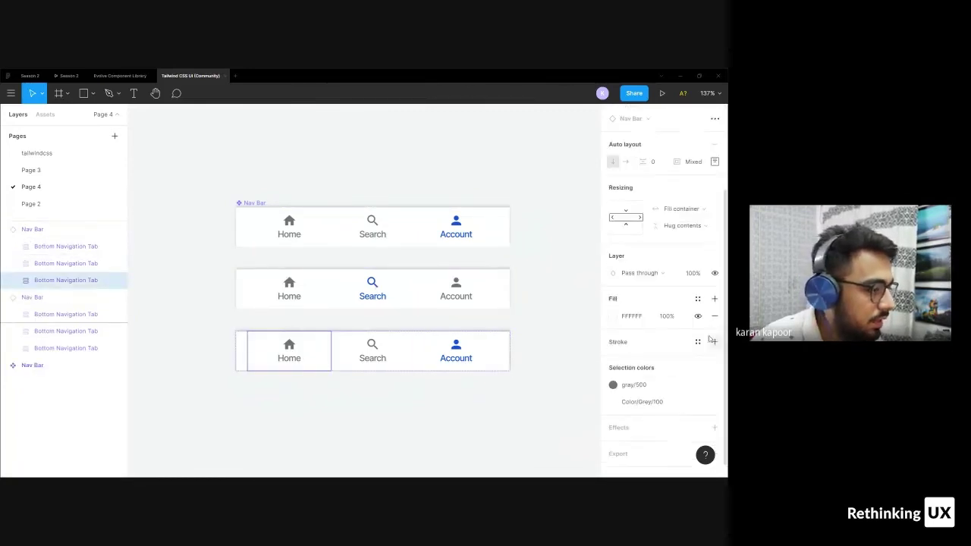
left_click(638, 389)
scroll(522, 415, "down", 6)
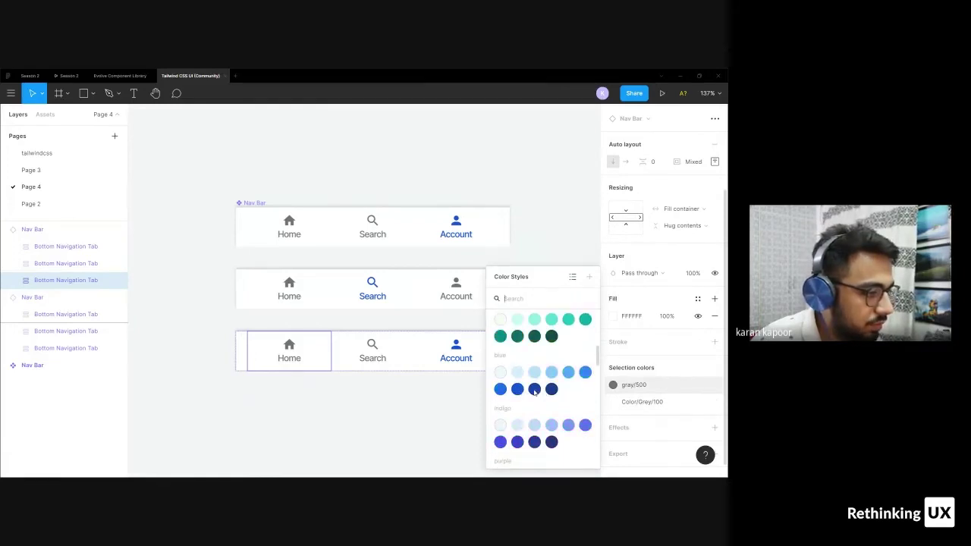
left_click(517, 389)
Change the third bar's Account tab from blue/700 to warmGray/700
left_click(456, 350)
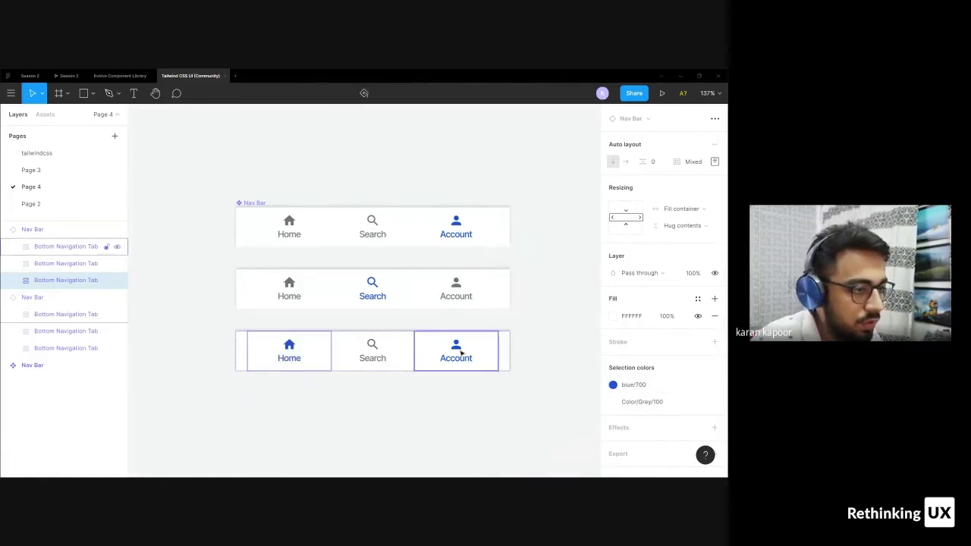
left_click(644, 389)
scroll(542, 387, "down", 5)
scroll(546, 391, "up", 8)
scroll(549, 391, "up", 5)
scroll(551, 392, "down", 10)
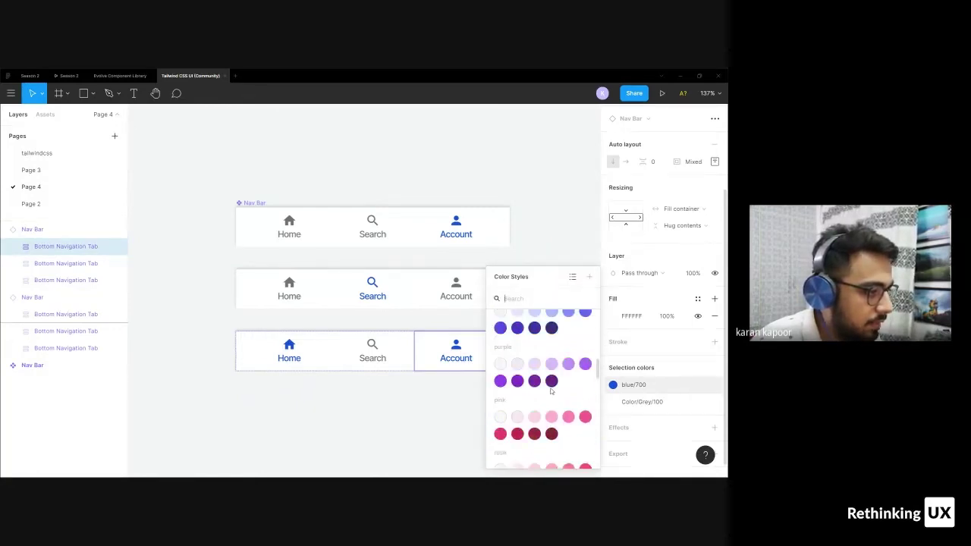
scroll(550, 387, "down", 15)
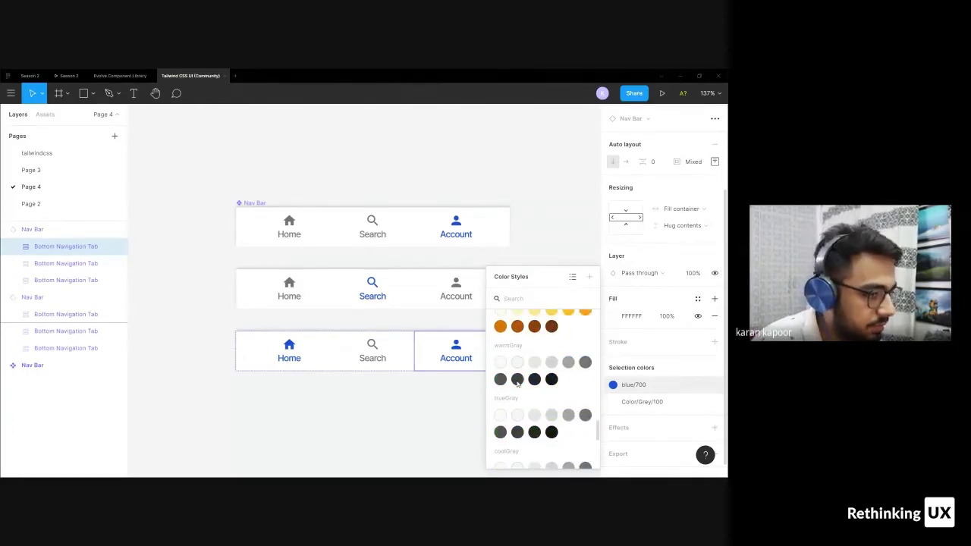
left_click(517, 382)
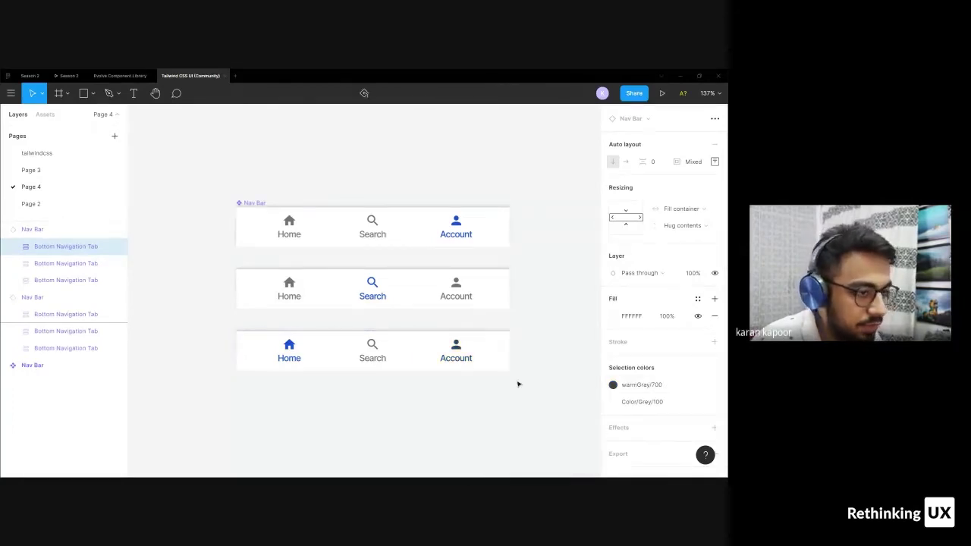
Check the nav bars by selecting each in turn and then all three together
left_click(469, 295)
scroll(494, 349, "down", 3)
left_click(454, 369)
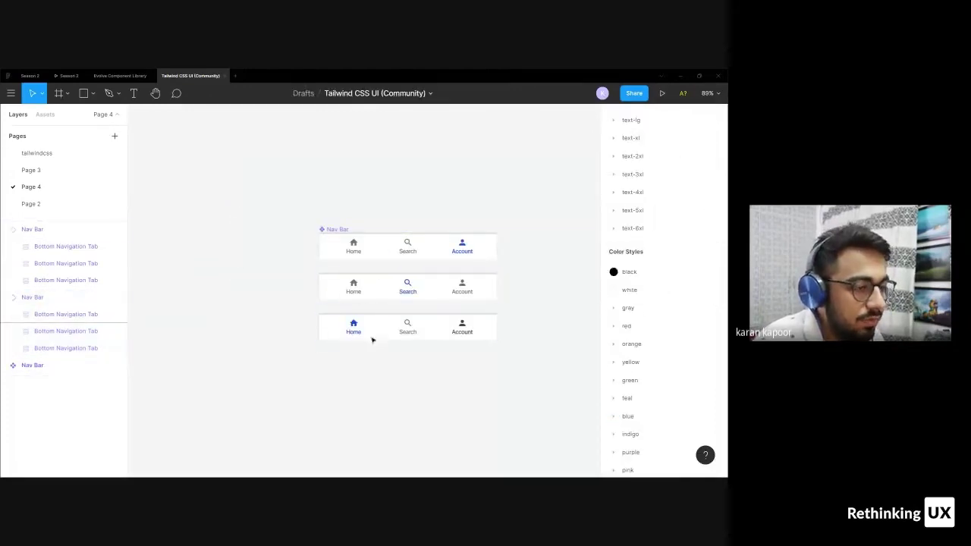
left_click(380, 324)
left_click(380, 287)
left_click(303, 219)
left_click(325, 229)
left_click_drag(286, 210, 530, 378)
left_click(530, 378)
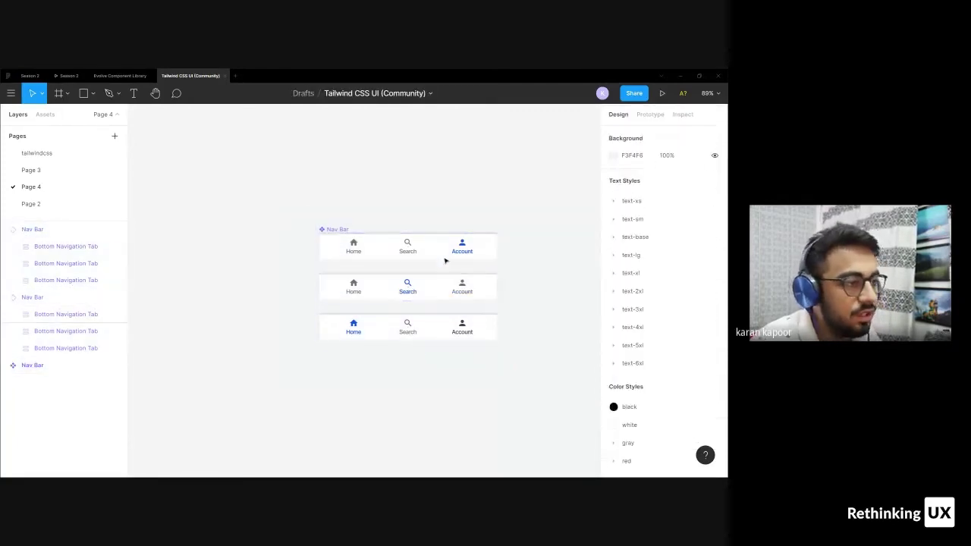
Select the middle and bottom Nav Bars together
left_click(468, 323)
scroll(644, 310, "down", 3)
left_click(403, 367)
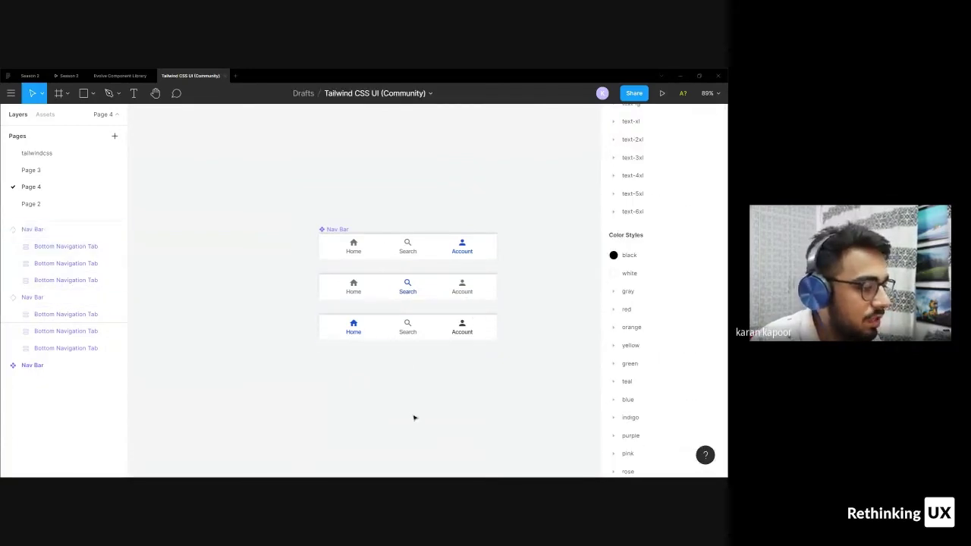
left_click(354, 287)
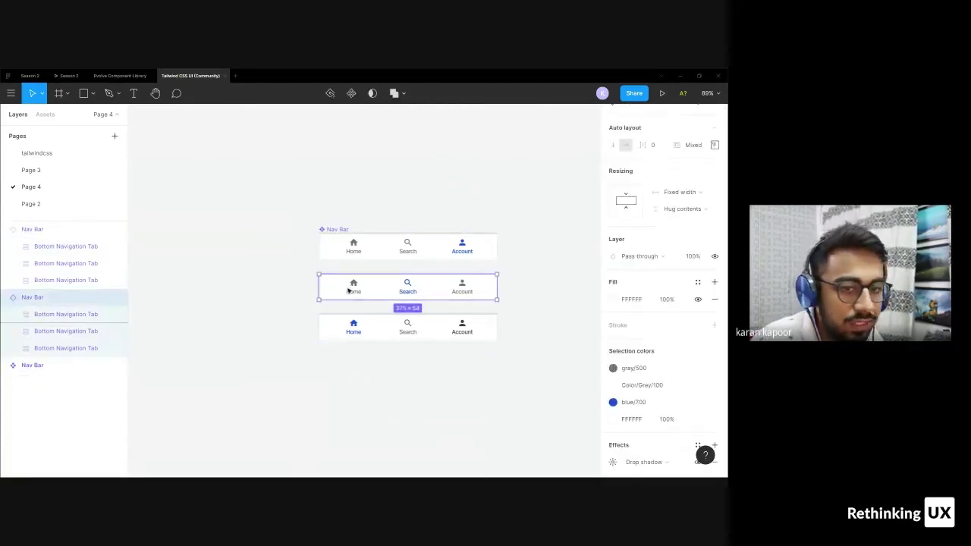
left_click(370, 324)
left_click(385, 283)
left_click(386, 322)
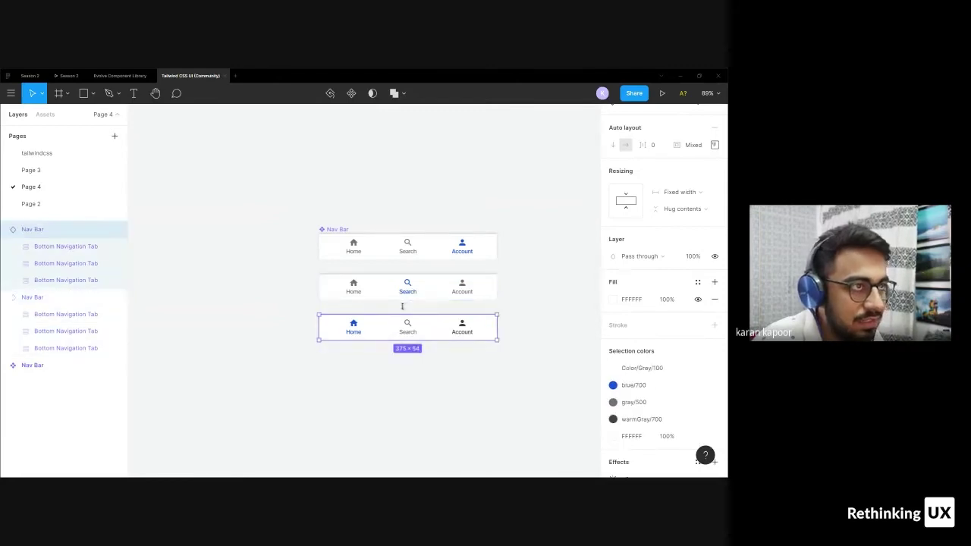
scroll(409, 305, "up", 3, "ctrl")
left_click(406, 282, "shift")
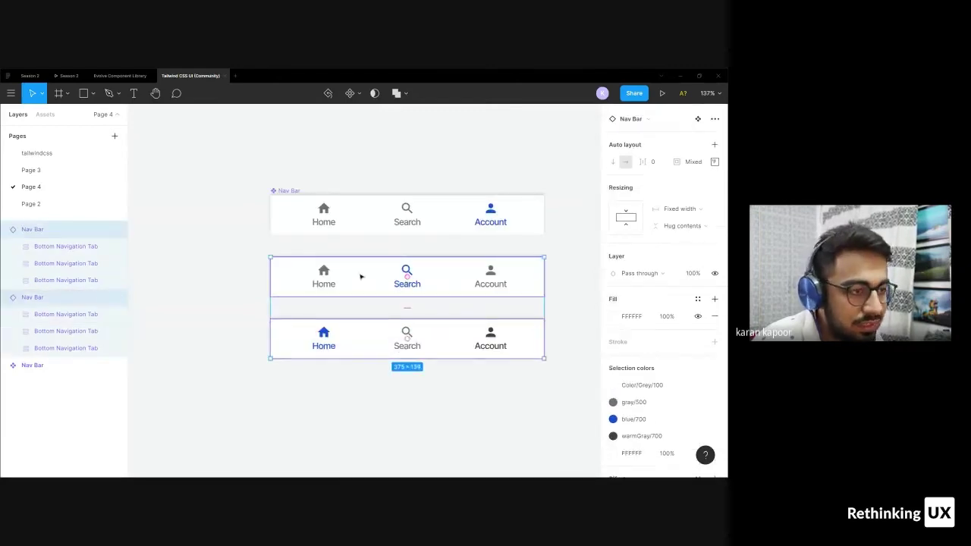
Detach both Nav Bars from the main component and marquee-select them
right_click(361, 277)
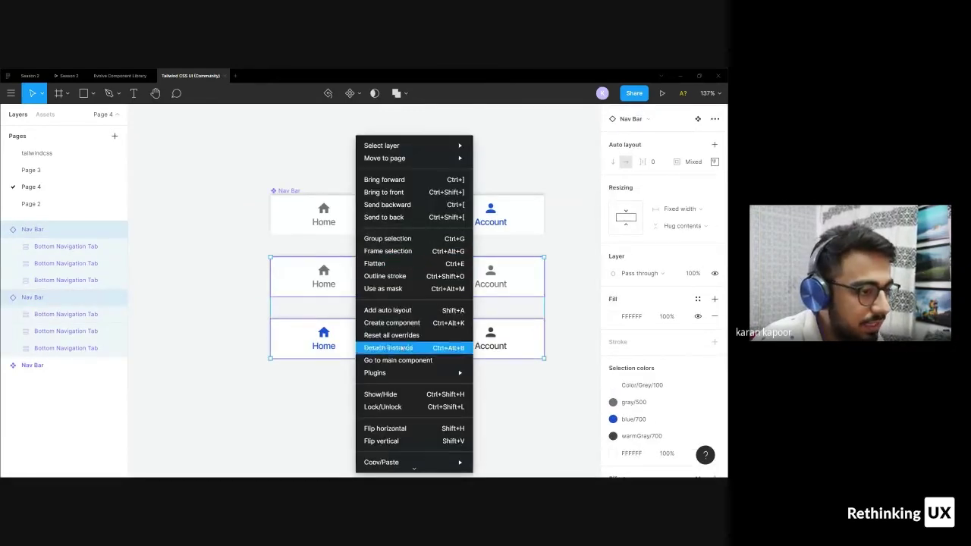
left_click(402, 349)
left_click_drag(244, 244, 589, 411)
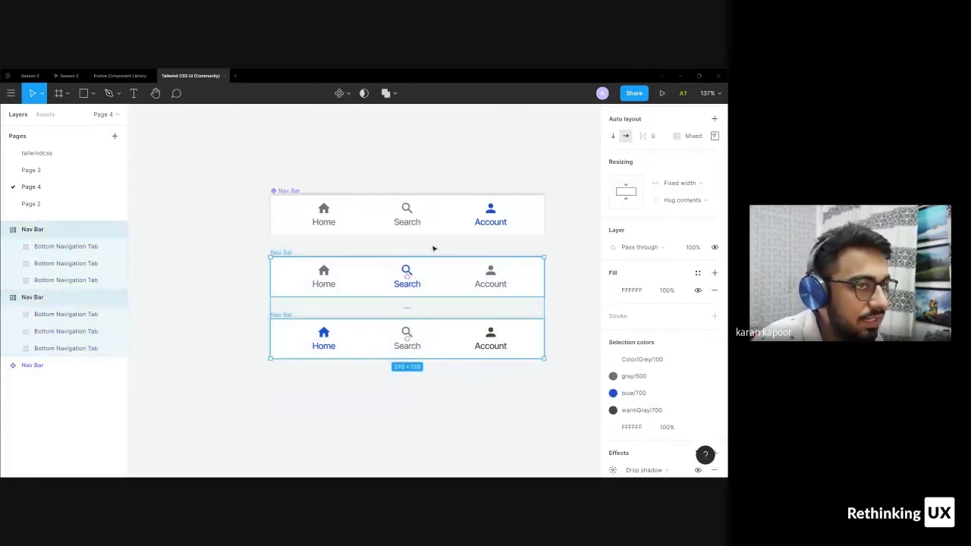
Apply Create multiple components to the two detached Nav Bars, then select all three bars
left_click(344, 93)
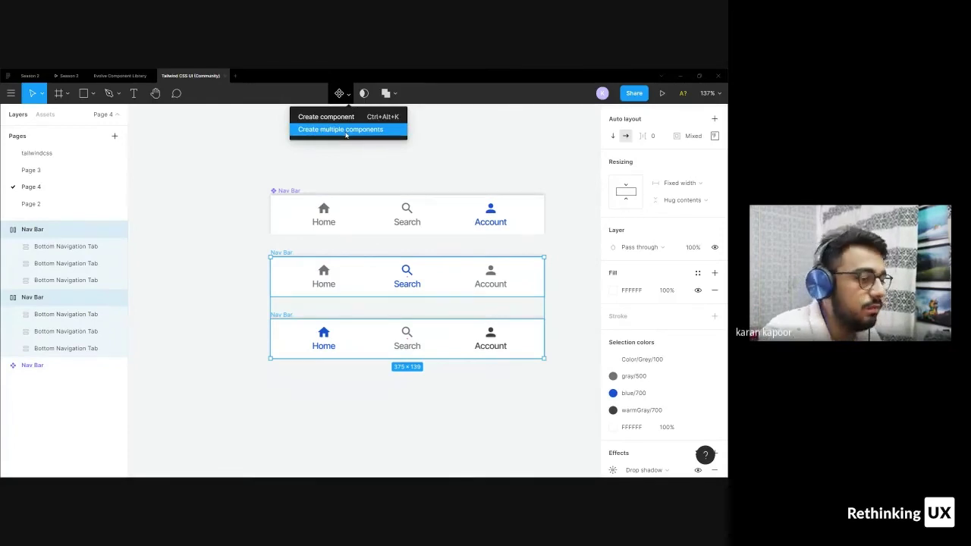
left_click(345, 130)
left_click(253, 235)
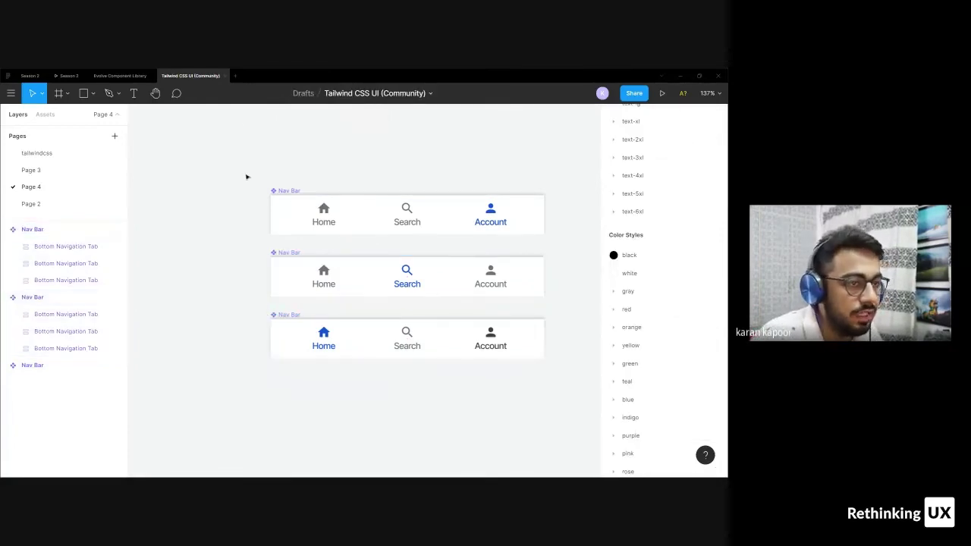
left_click_drag(230, 140, 576, 389)
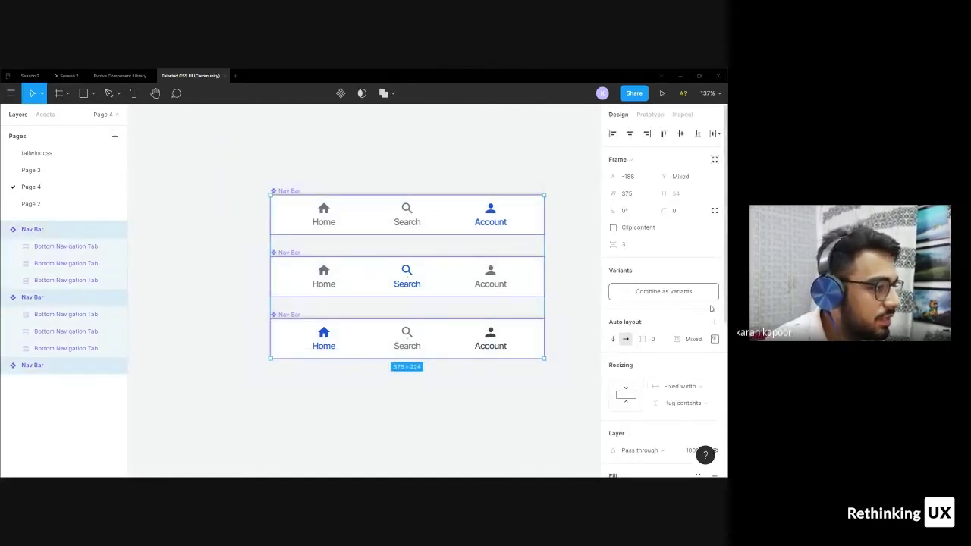
Combine the three Nav Bar components as variants and inspect the resulting component set
left_click(670, 293)
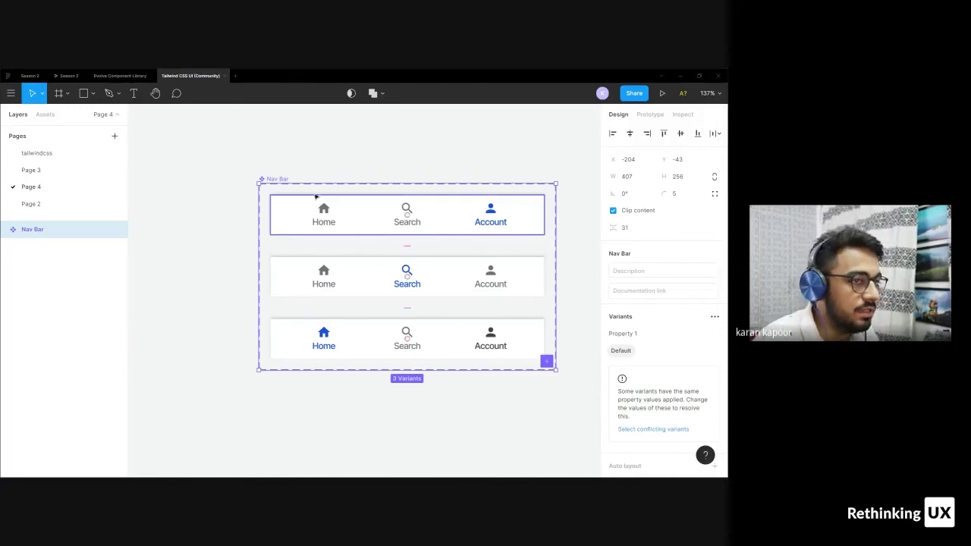
left_click(351, 177)
scroll(357, 185, "up", 1)
left_click(392, 242)
left_click(395, 199)
left_click(319, 203)
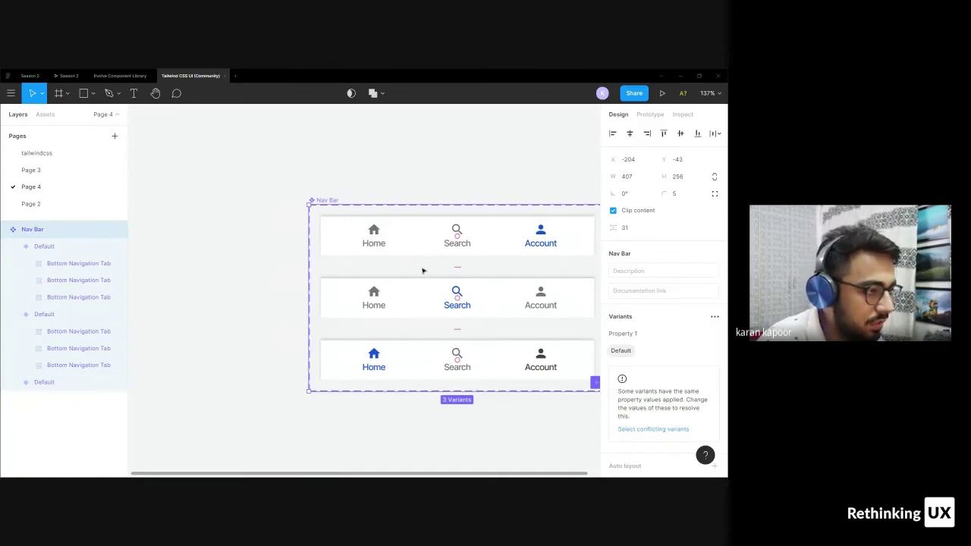
left_click(381, 196)
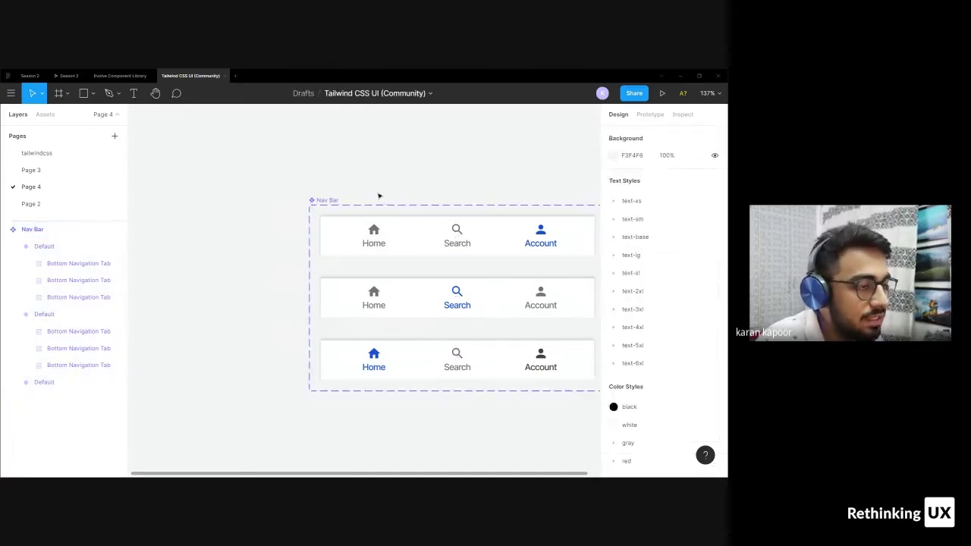
scroll(442, 266, "right", 3)
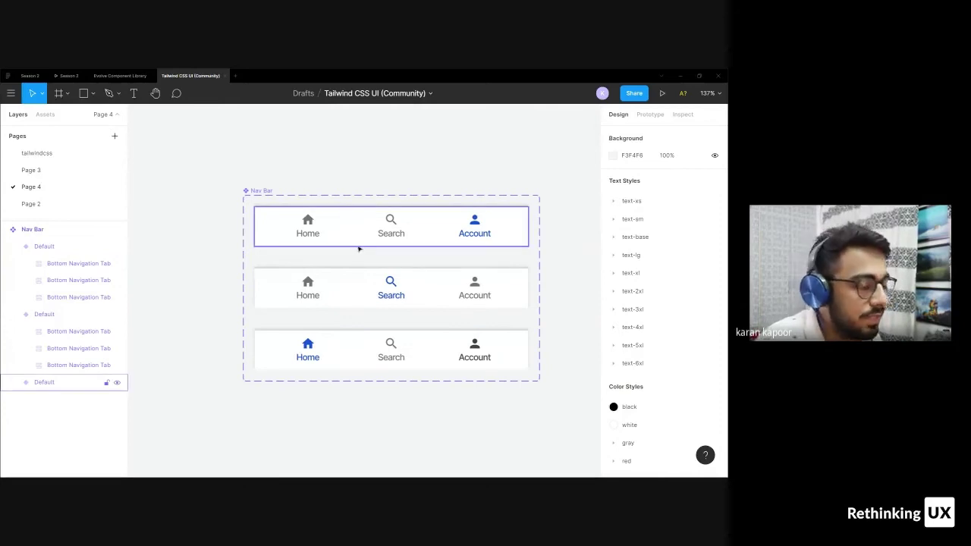
left_click(325, 278)
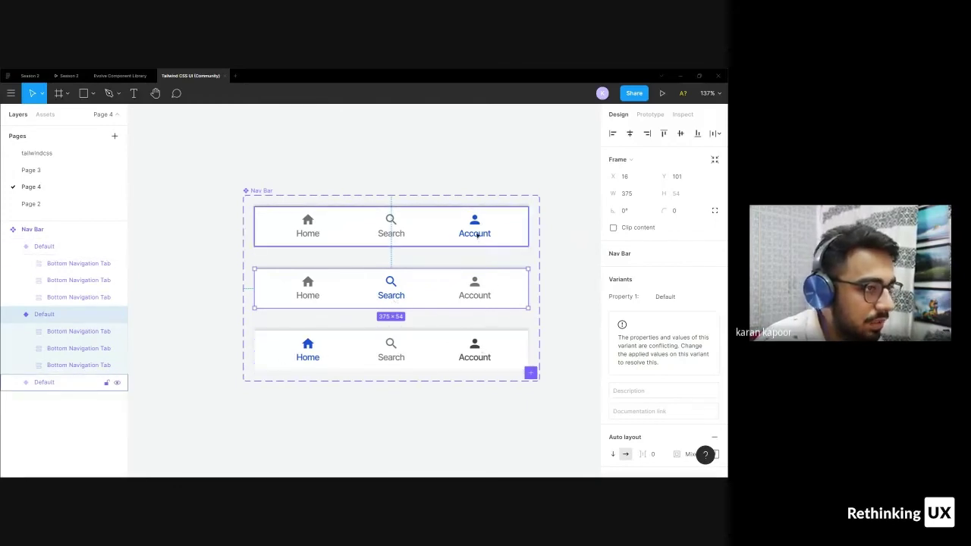
Switch the bottom variant's Account tab from warmGray/700 to gray/500, after briefly trying trueGray/700
left_click(471, 357)
left_click(475, 353)
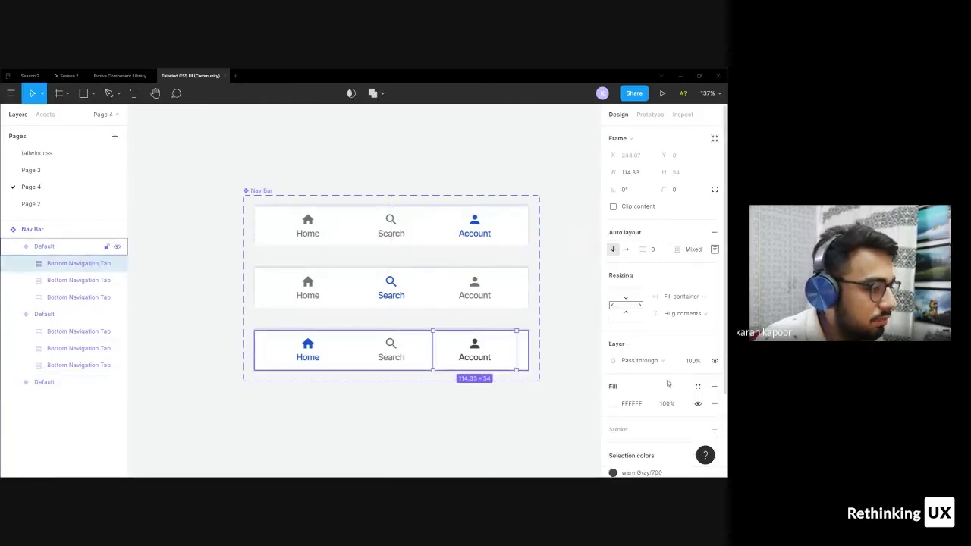
left_click(613, 369)
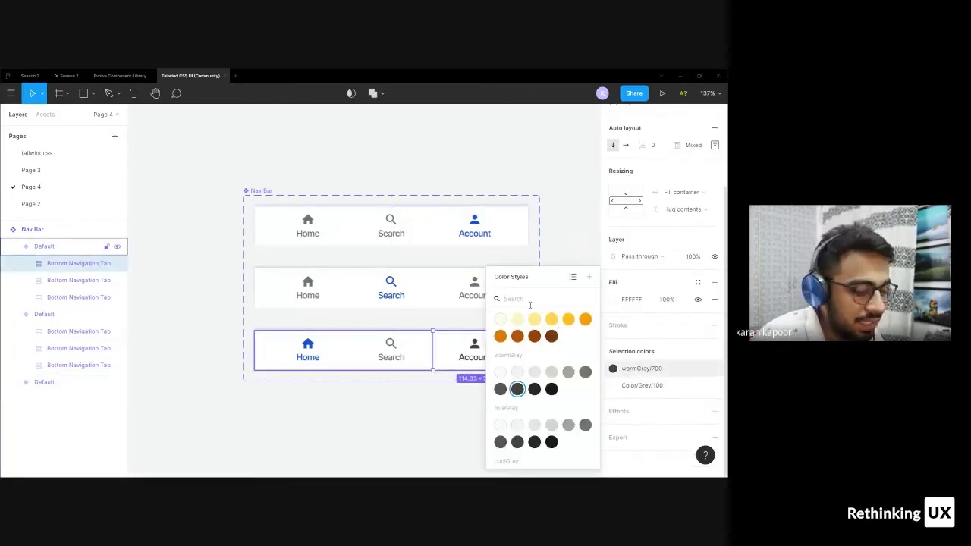
left_click(518, 443)
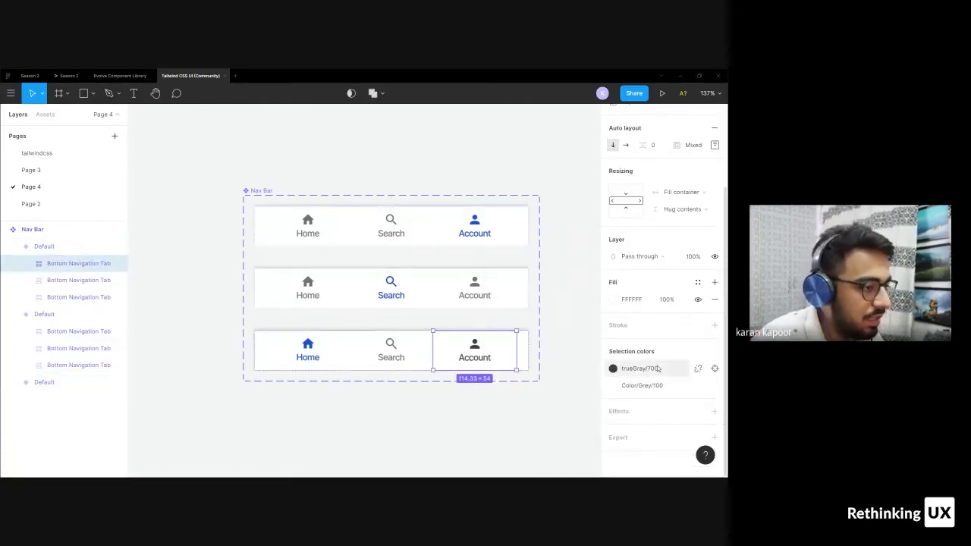
left_click(613, 369)
scroll(531, 380, "down", 2)
scroll(531, 379, "up", 2)
left_click(518, 327)
left_click(613, 369)
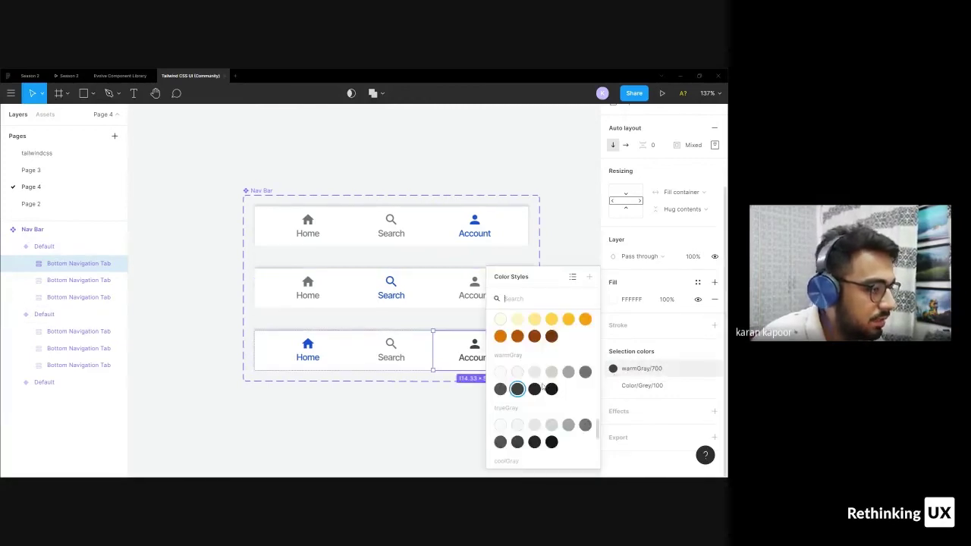
type("g")
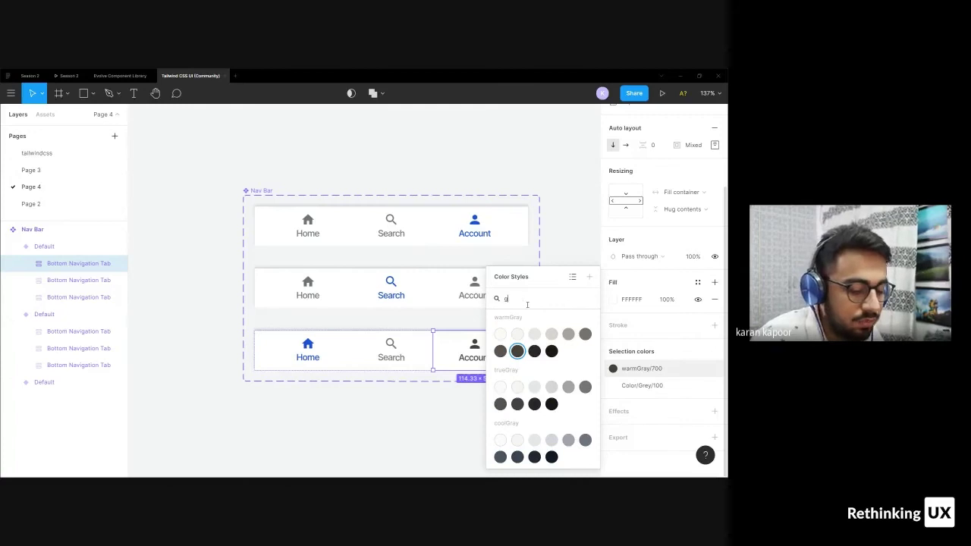
type("re")
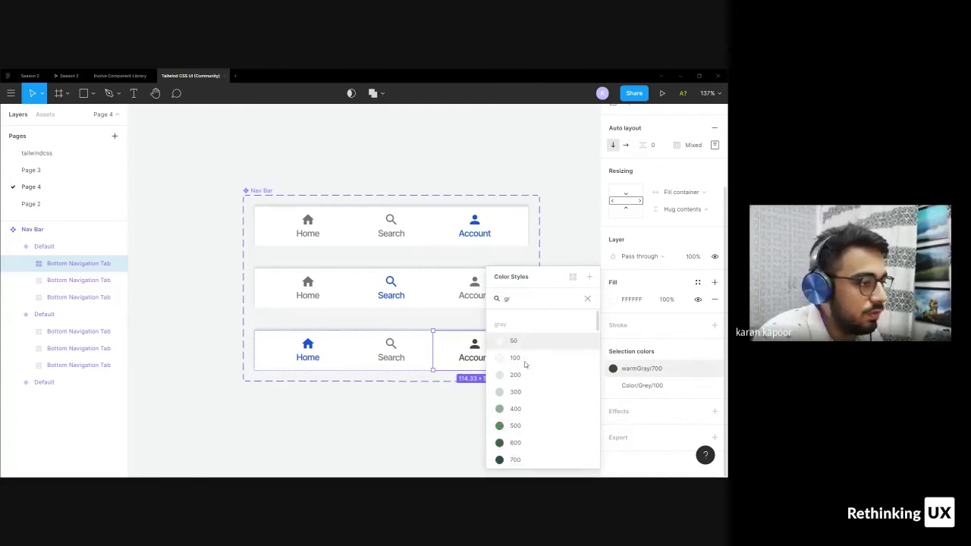
left_click(535, 426)
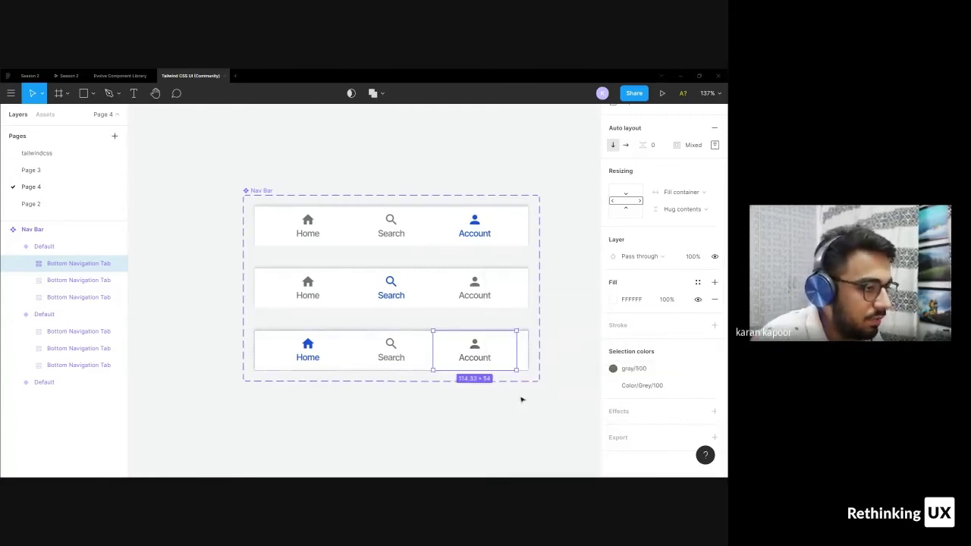
left_click(522, 400)
scroll(473, 332, "down", 3)
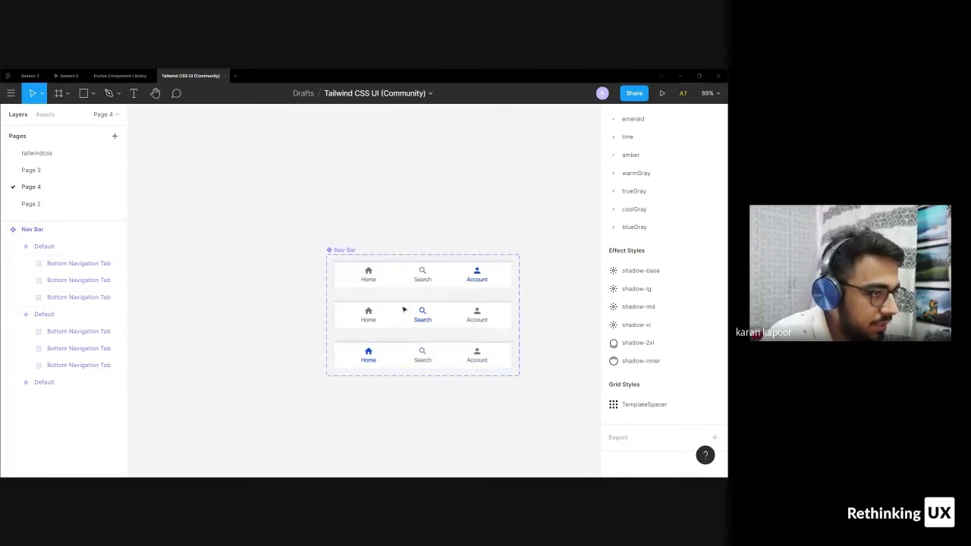
Rename the Nav Bar set's Property 1 variant property to 'Active Tab'
left_click(345, 252)
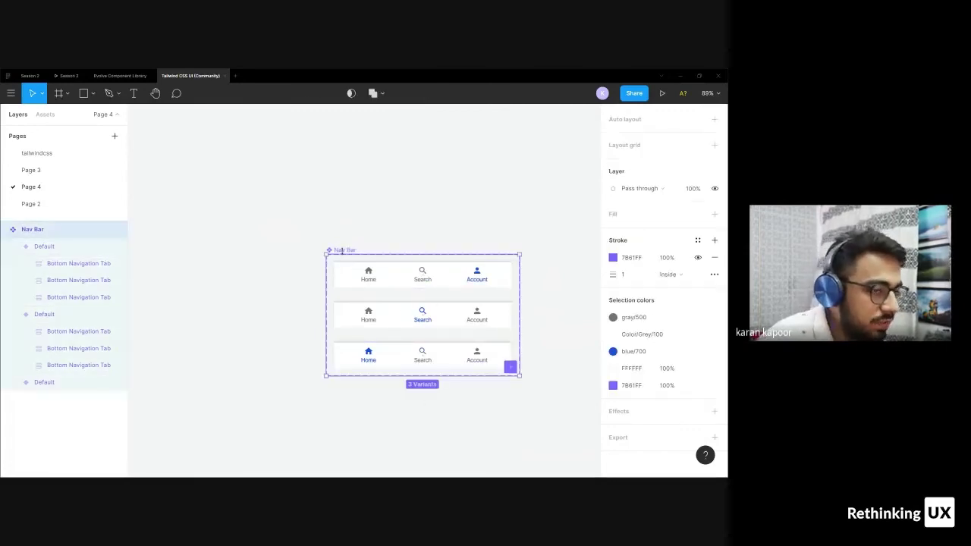
scroll(354, 254, "up", 5)
scroll(330, 174, "down", 2)
scroll(331, 174, "down", 1)
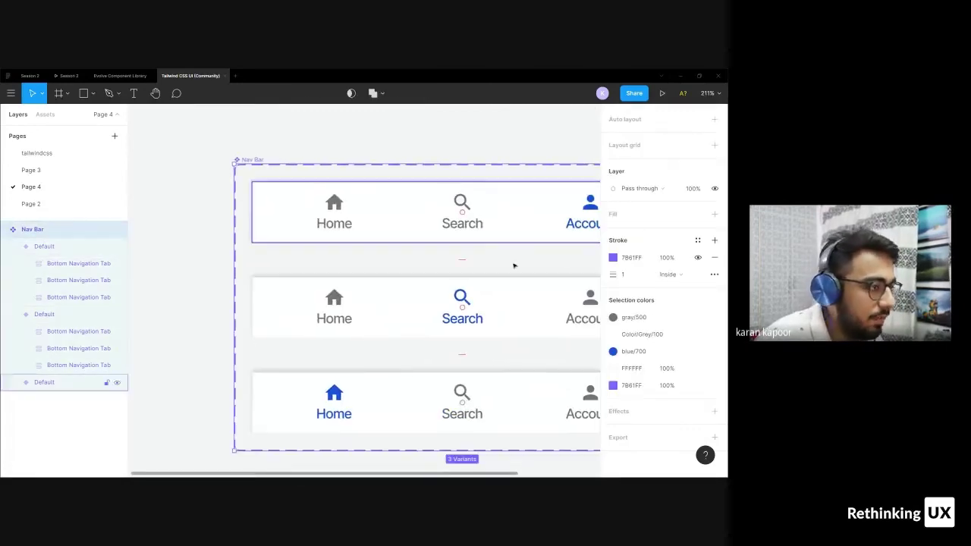
scroll(397, 273, "right", 3)
scroll(671, 213, "up", 3)
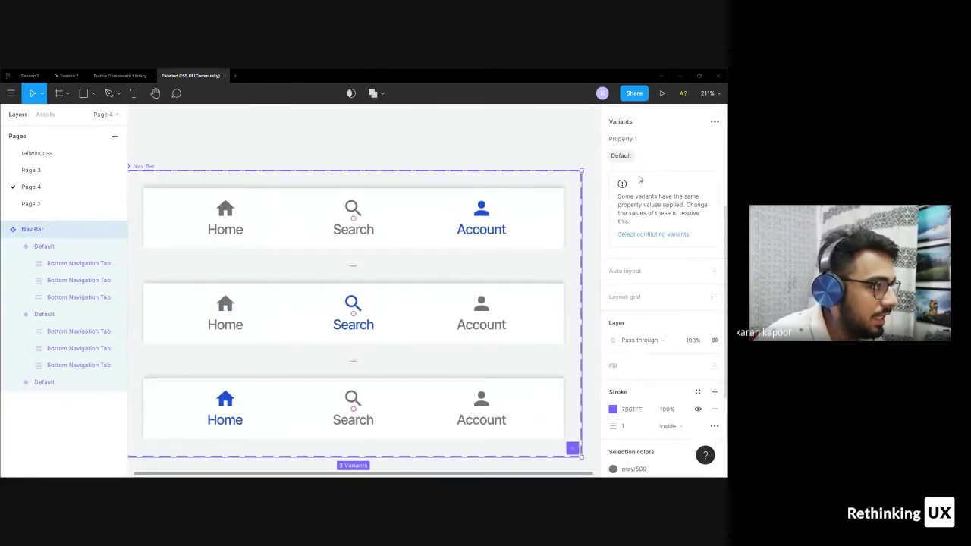
scroll(645, 186, "up", 2)
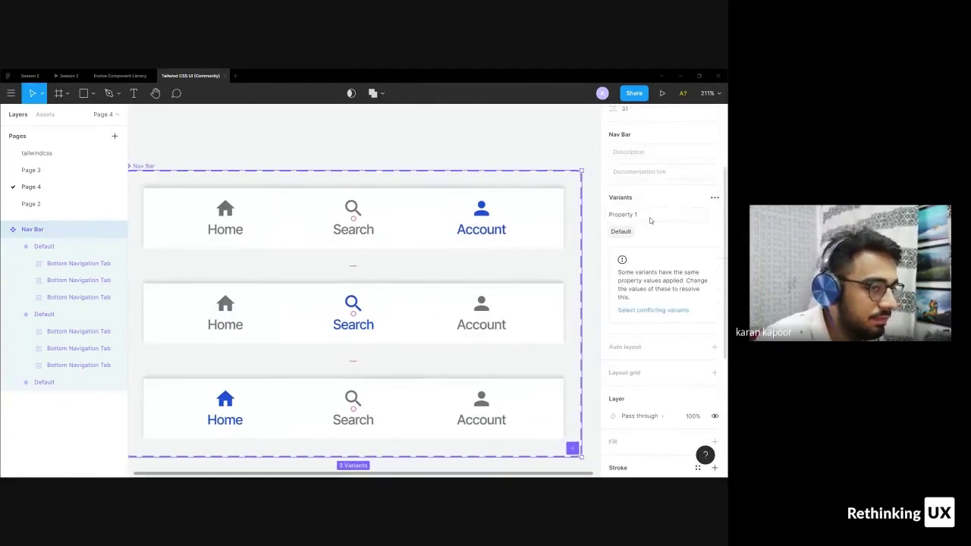
left_click(655, 217)
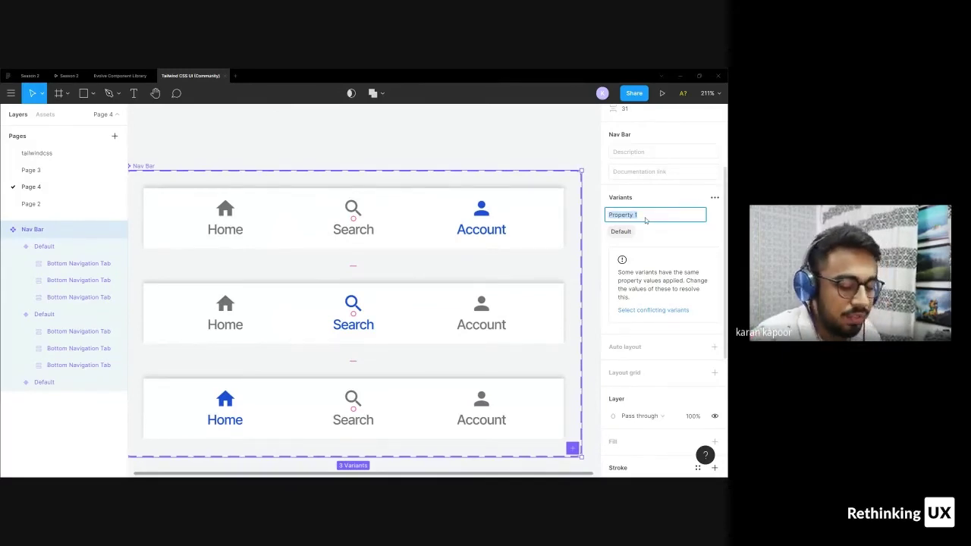
type("Active Tab")
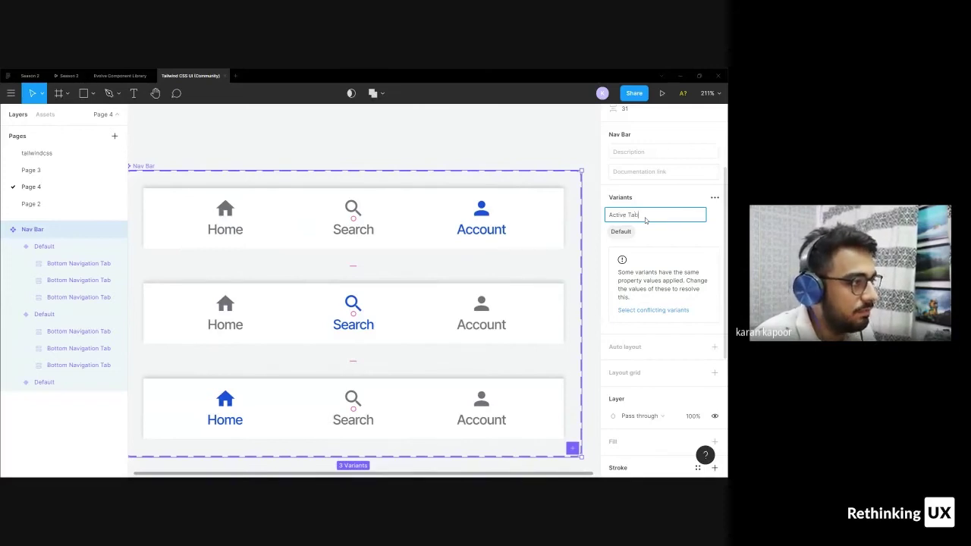
key("Return")
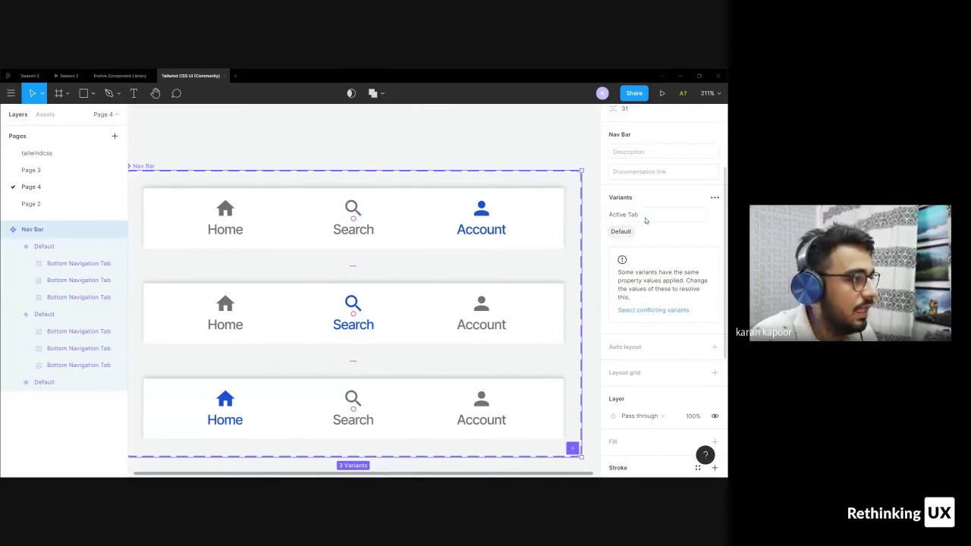
Set Active Tab to 3, 2 and 1 on the Account, Search and Home variants
left_click(485, 243)
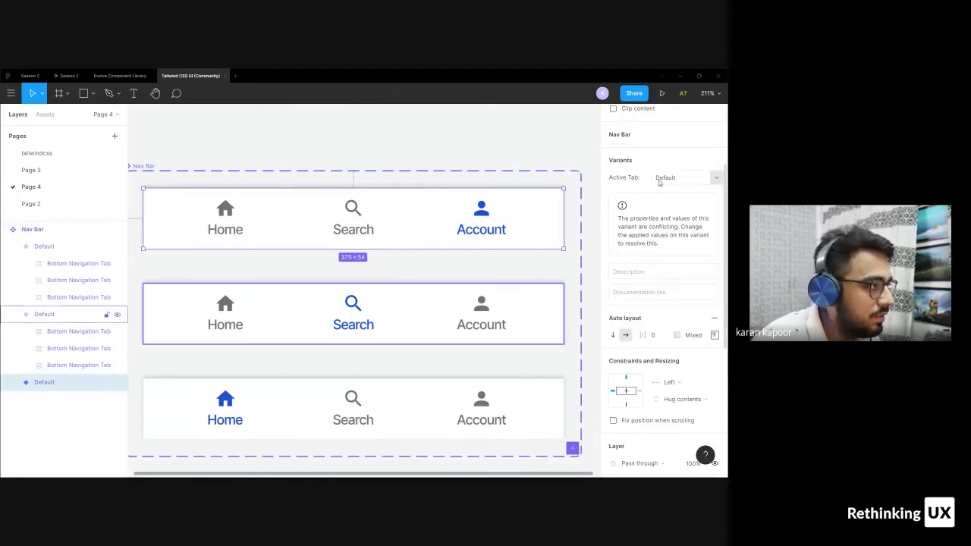
left_click(668, 184)
type("3")
key("Return")
left_click(509, 286)
left_click(667, 177)
type("2")
key("Return")
left_click(448, 419)
left_click(667, 177)
type("1")
key("Return")
left_click(423, 176)
scroll(423, 176, "down", 5)
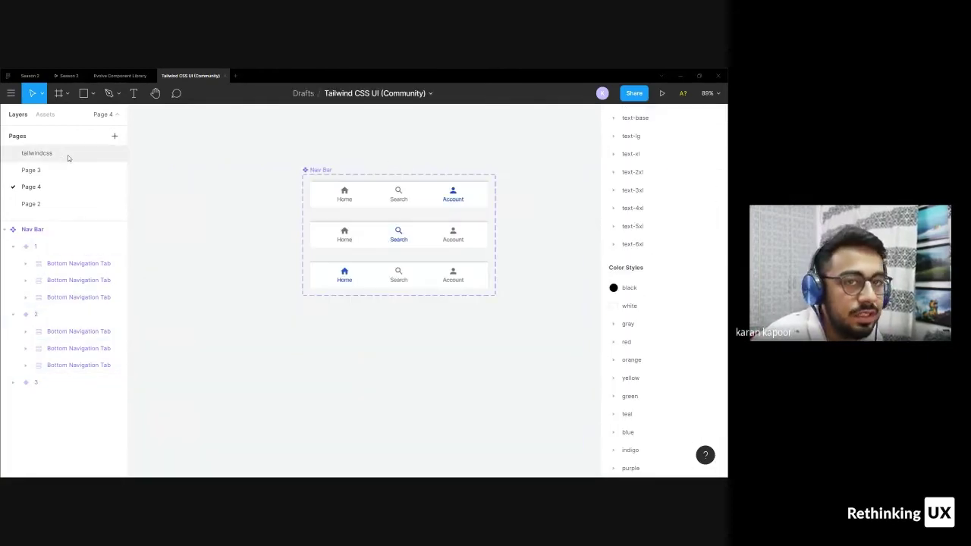
Add a new page named Page 5
left_click(75, 205)
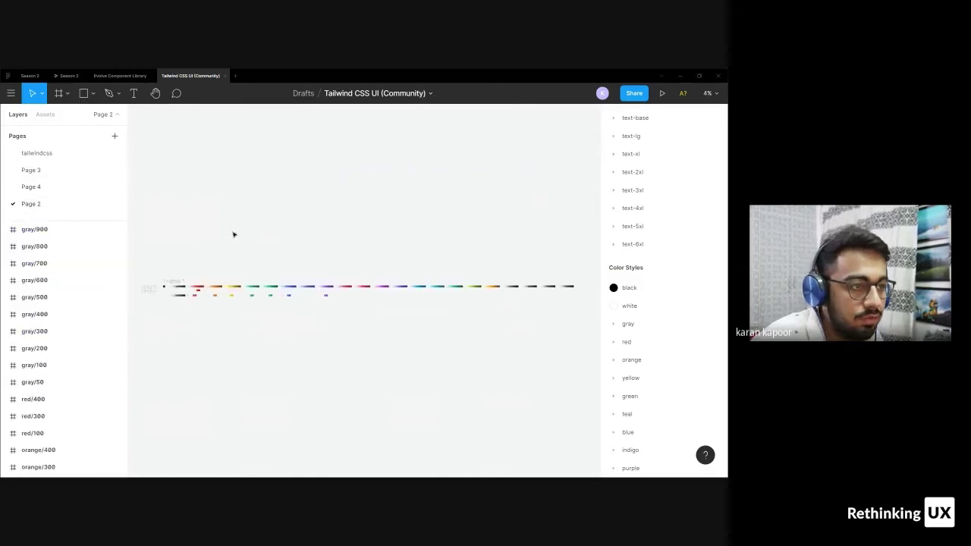
left_click(115, 137)
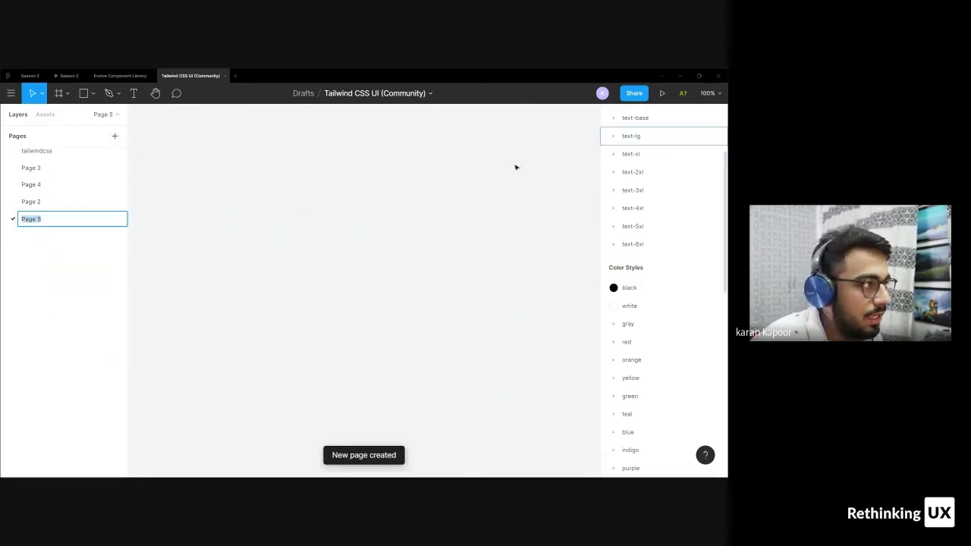
left_click(329, 227)
Create an iPhone 11 Pro / X frame, then search the assets for 'nav'
key("f")
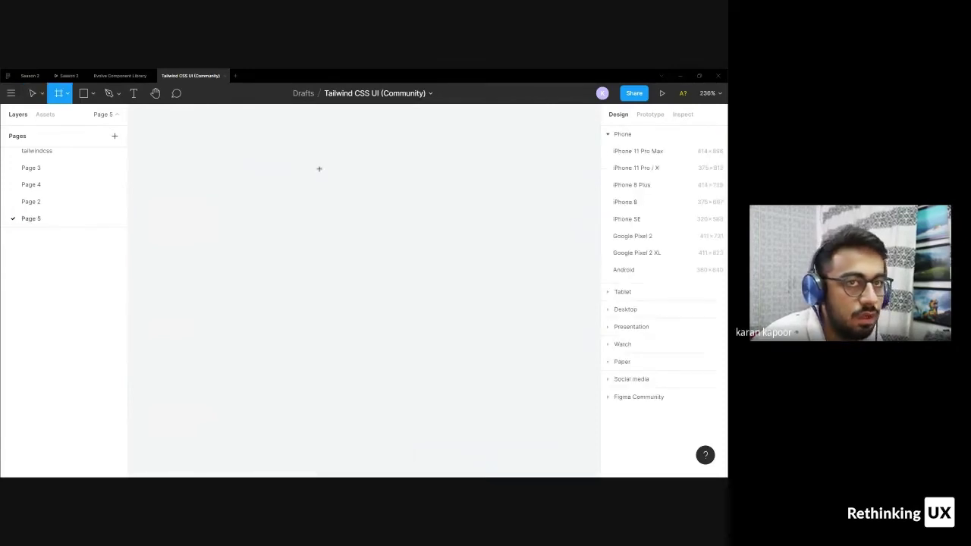
left_click(650, 169)
scroll(355, 249, "down", 2)
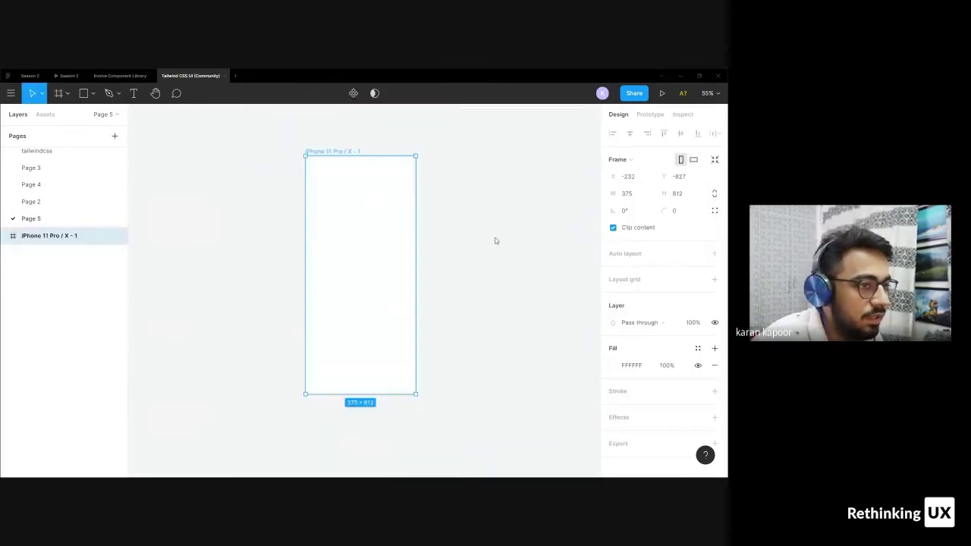
key("Escape")
left_click(46, 116)
type("nav")
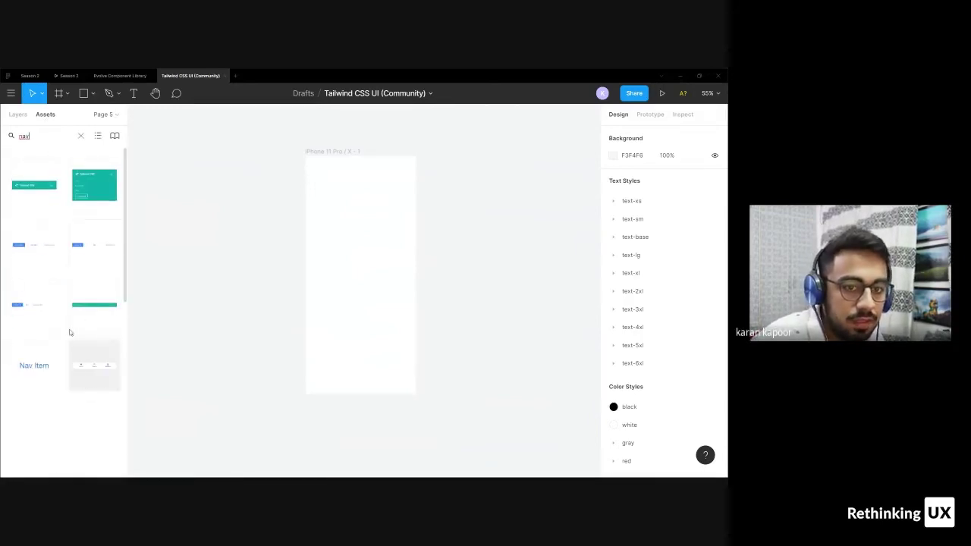
Place the Nav Bar at the frame's bottom and duplicate the frame twice to the right
left_click_drag(82, 356, 364, 387)
left_click(457, 258)
left_click_drag(351, 160, 473, 160)
scroll(330, 173, "right", 3)
key("ctrl+d")
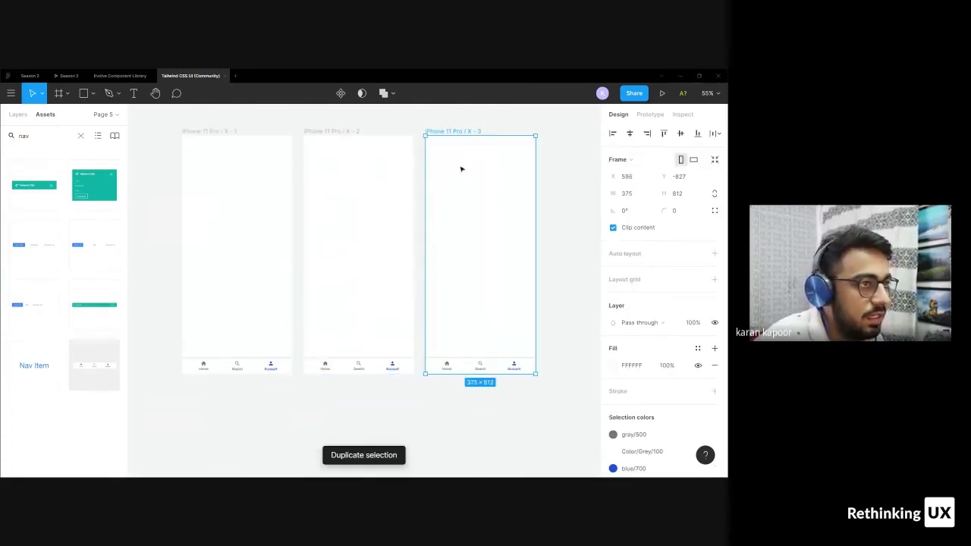
left_click(465, 122)
Set Active Tab to 2 on the middle frame's Nav Bar and 1 on the third
left_click(357, 369)
scroll(357, 369, "up", 5)
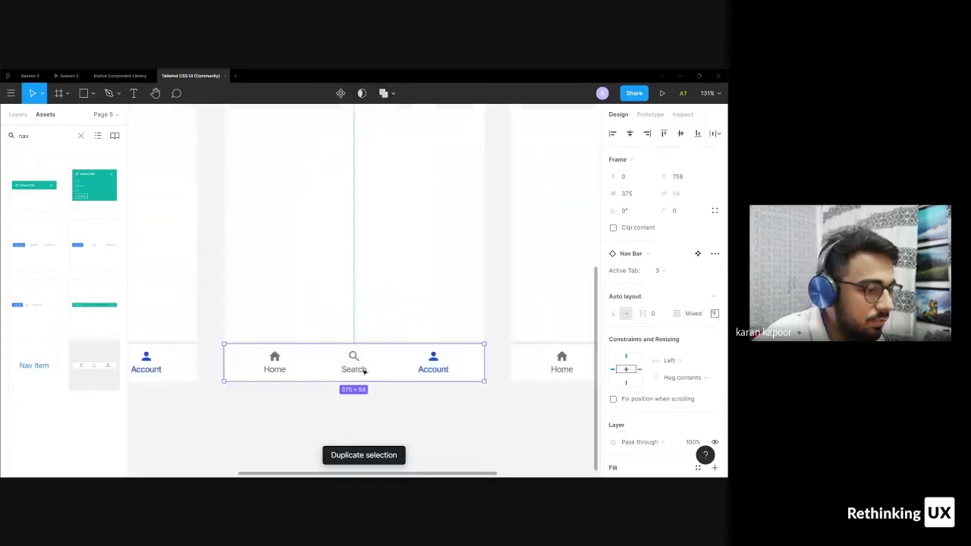
key("Escape")
left_click(346, 370)
scroll(640, 368, "down", 5)
scroll(639, 368, "up", 5)
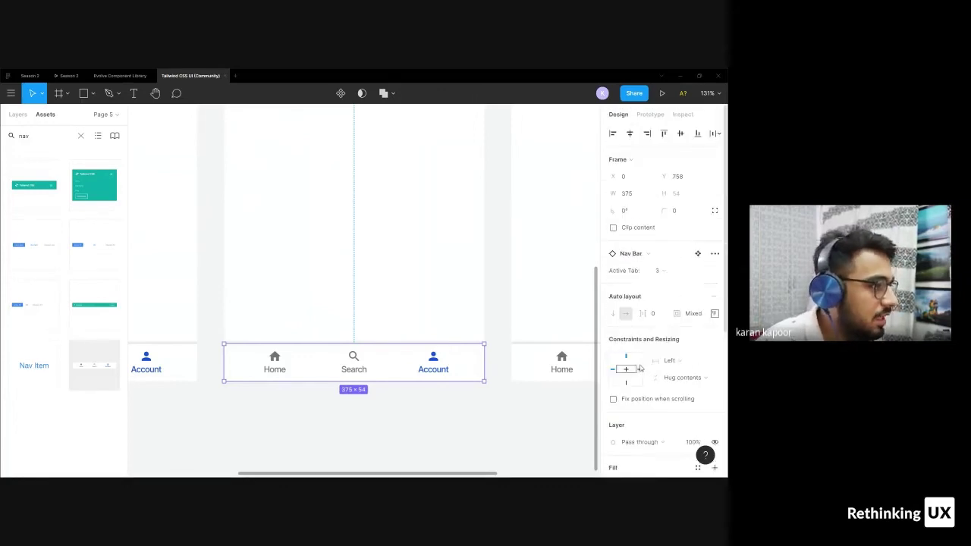
left_click(685, 271)
left_click(685, 284)
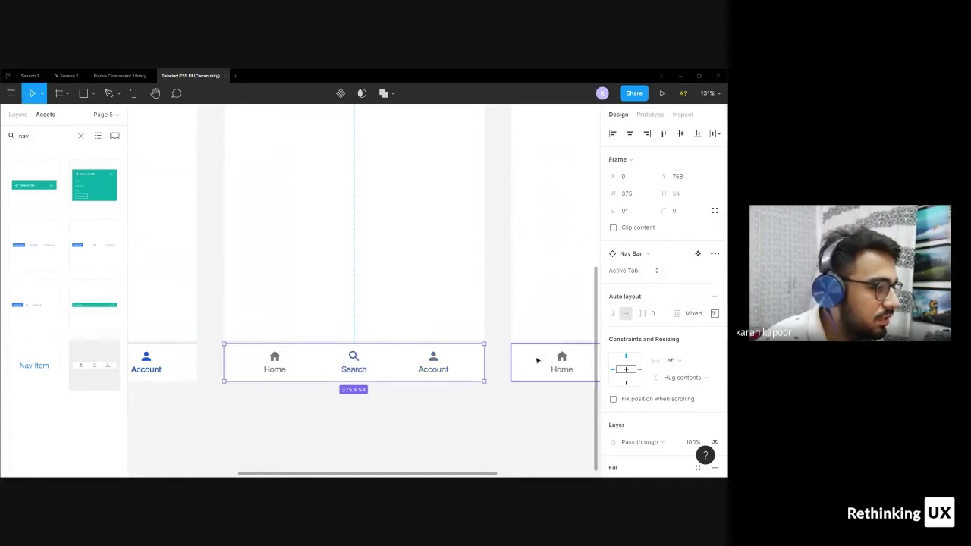
left_click(686, 270)
left_click(685, 260)
scroll(592, 273, "down", 5)
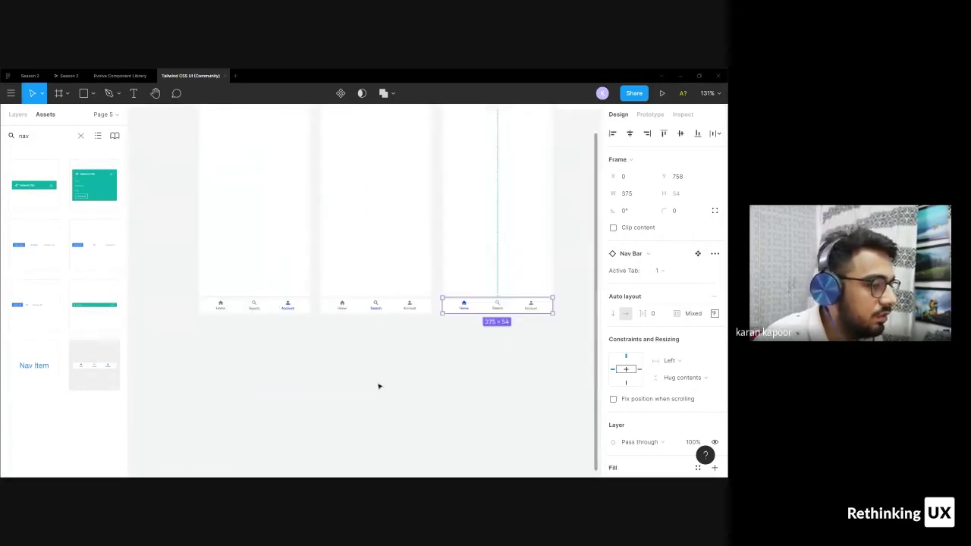
left_click(380, 387)
scroll(284, 294, "up", 2)
Adjust and review the Nav Bars in the first and middle frames
left_click_drag(305, 268, 320, 296)
left_click(281, 379)
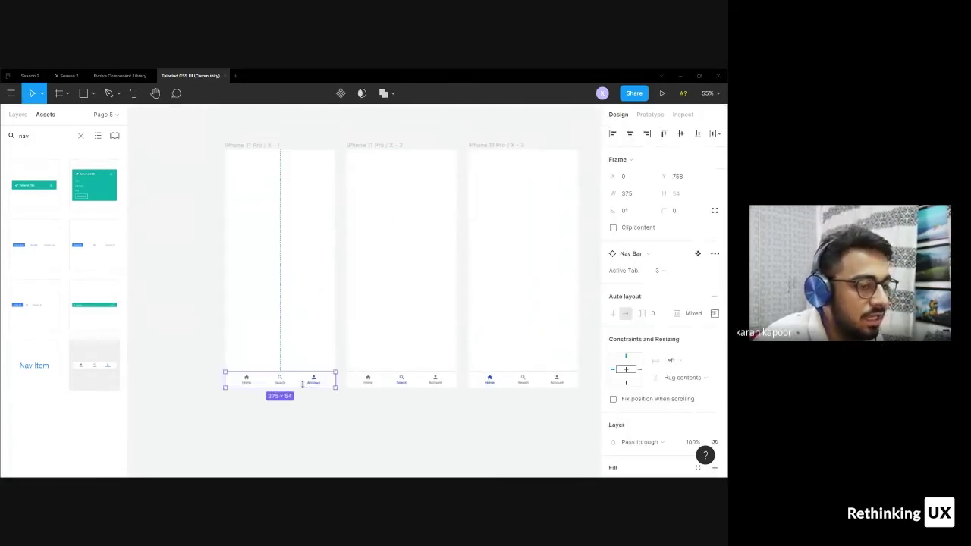
mouse_move(326, 380)
left_mouse_down()
mouse_move(499, 377)
mouse_move(311, 368)
left_mouse_up()
left_click(402, 382)
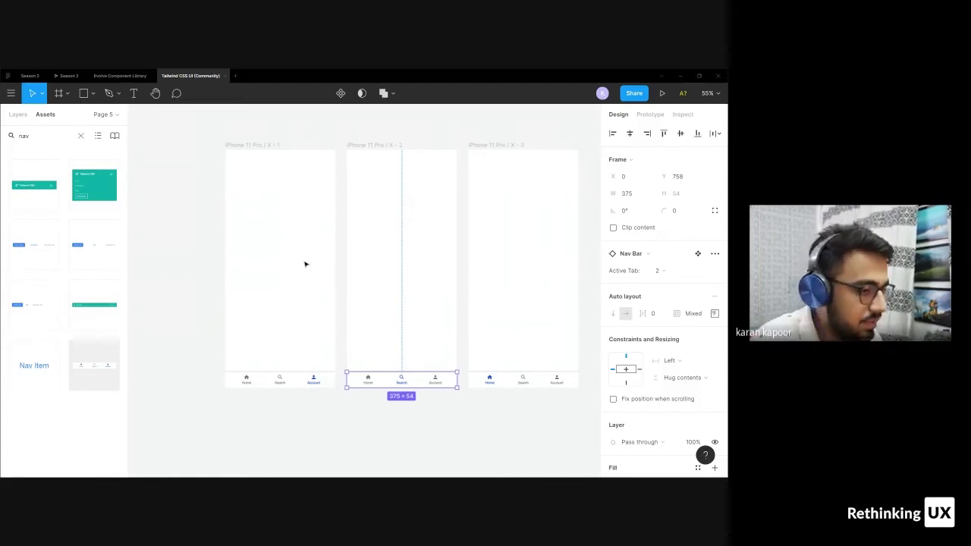
left_click(377, 414)
left_click(394, 385)
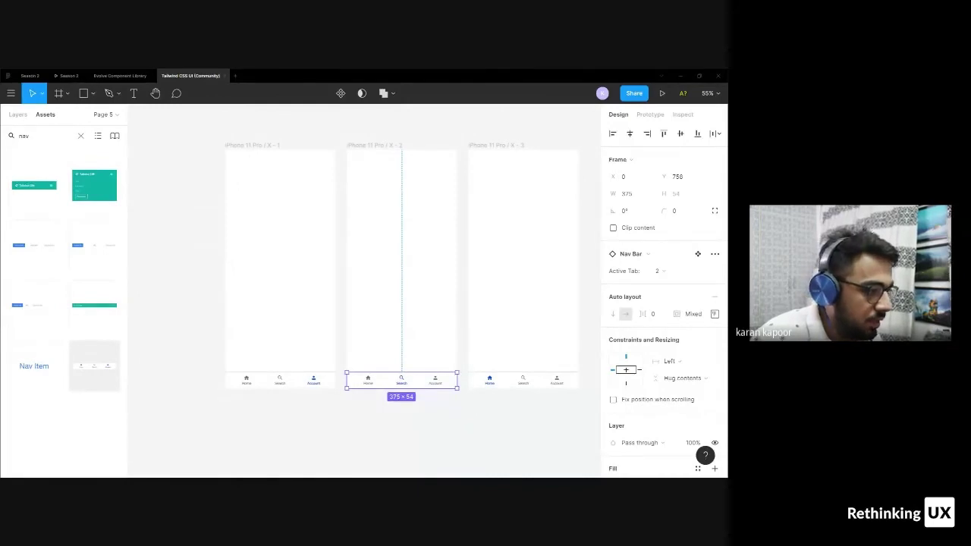
left_click(473, 315)
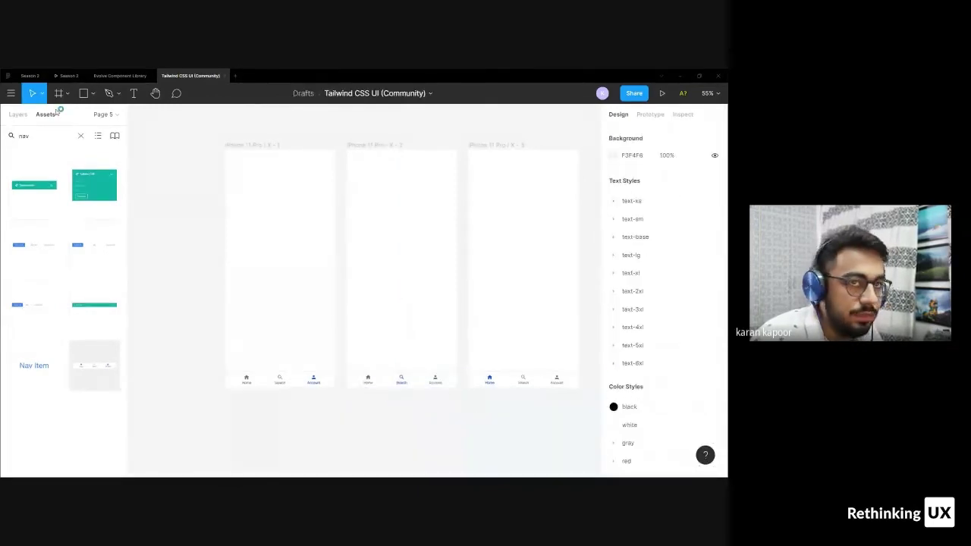
left_click(115, 76)
scroll(357, 243, "down", 3)
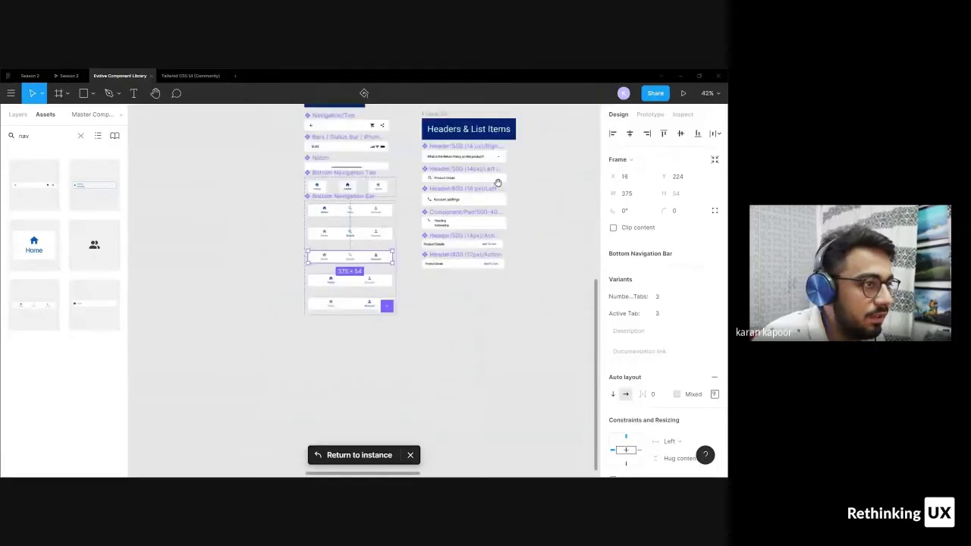
scroll(498, 182, "up", 5)
scroll(471, 251, "right", 4)
left_click_drag(296, 279, 516, 178)
left_click_drag(429, 251, 523, 224)
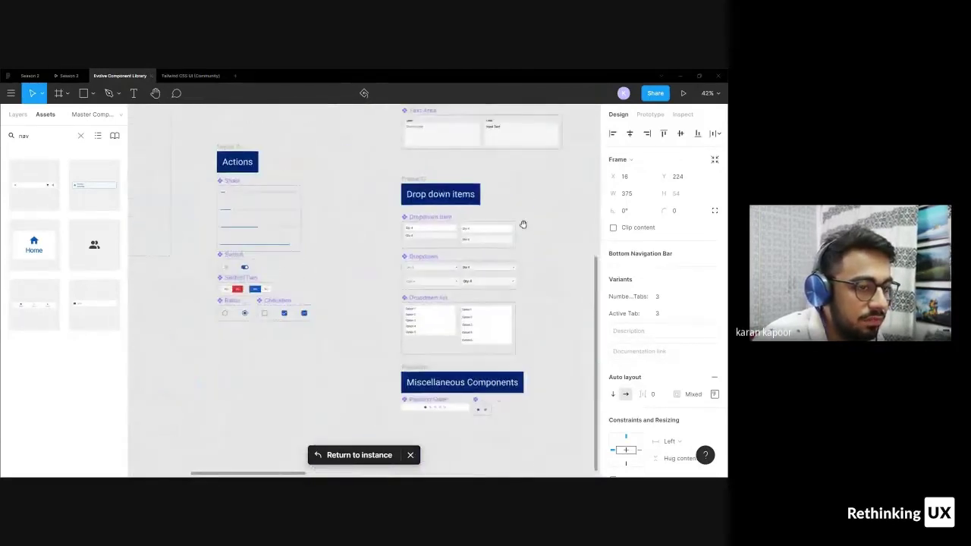
scroll(204, 294, "up", 10)
left_click(303, 244)
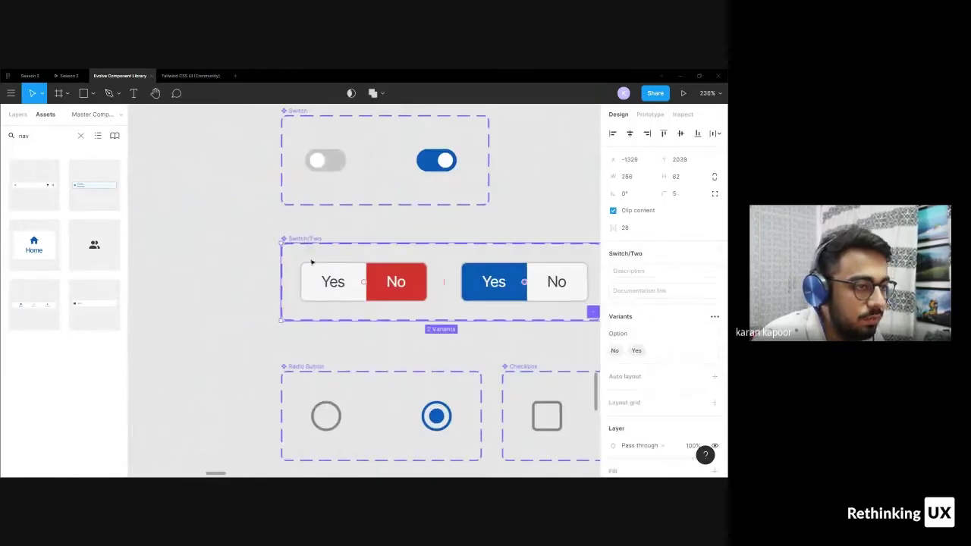
scroll(312, 258, "down", 3)
scroll(456, 286, "up", 5)
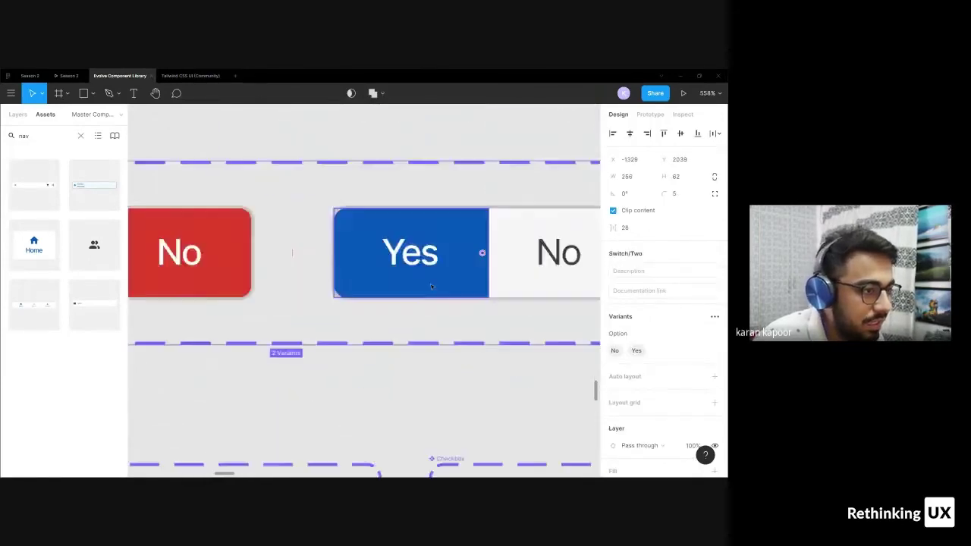
scroll(456, 287, "down", 3)
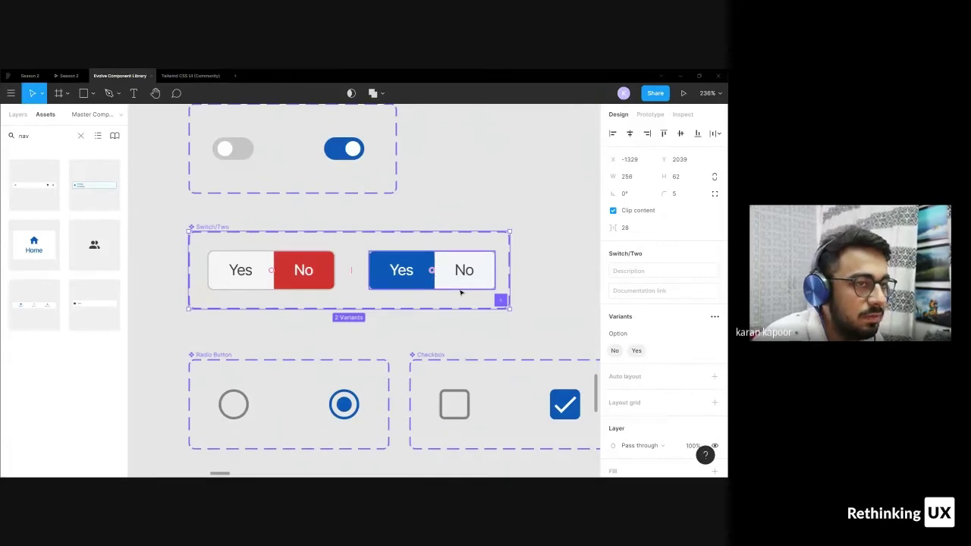
Go to Page 4 of the Tailwind CSS UI (Community) file
left_click(186, 76)
scroll(241, 168, "down", 6)
left_click(22, 115)
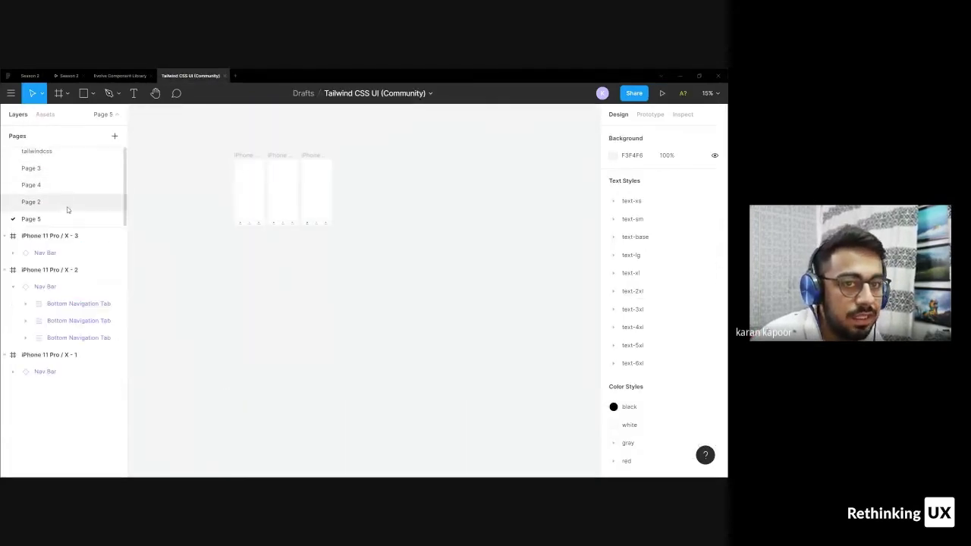
left_click(75, 202)
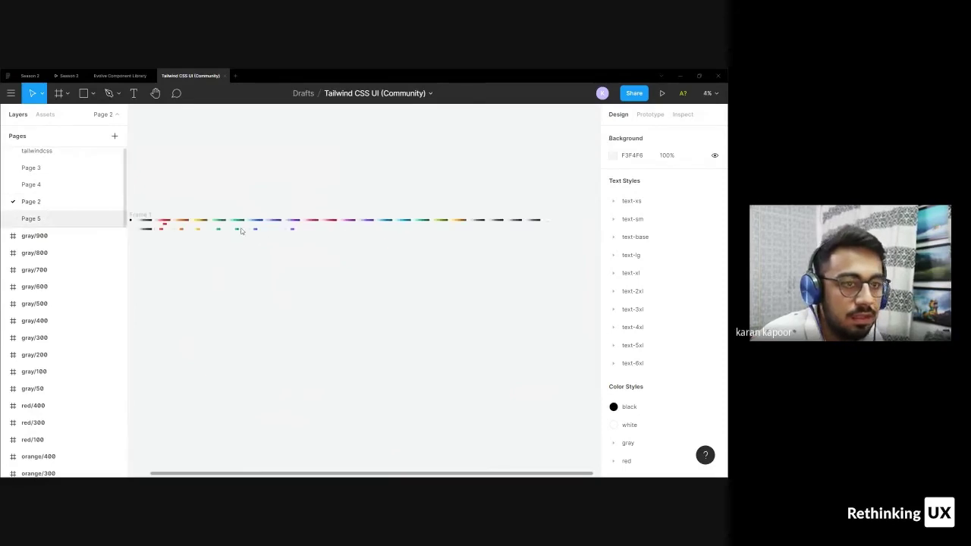
left_click(47, 219)
left_click(78, 186)
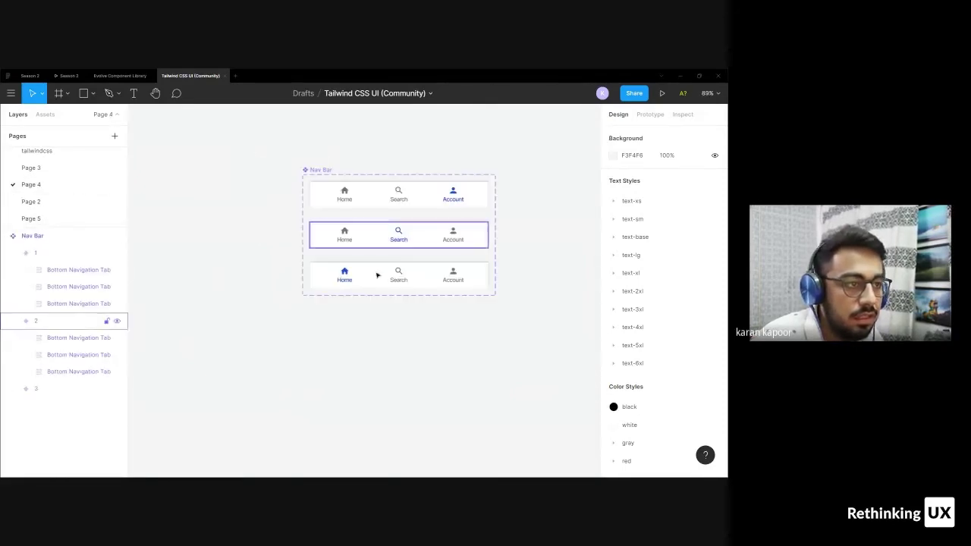
scroll(374, 274, "down", 2)
Paste Switch/Two below the nav bar, delete it, and paste Switch/Two/No instead
key("ctrl+v")
scroll(368, 347, "up", 5)
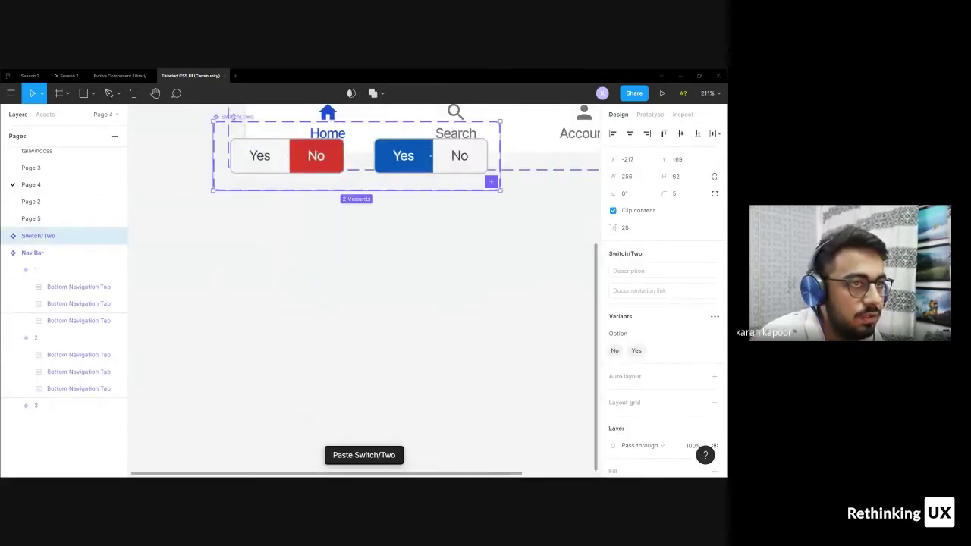
left_click_drag(236, 117, 275, 241)
left_click(345, 216)
double_click(334, 281)
key("Delete")
scroll(346, 213, "down", 5)
left_click(334, 228)
key("Delete")
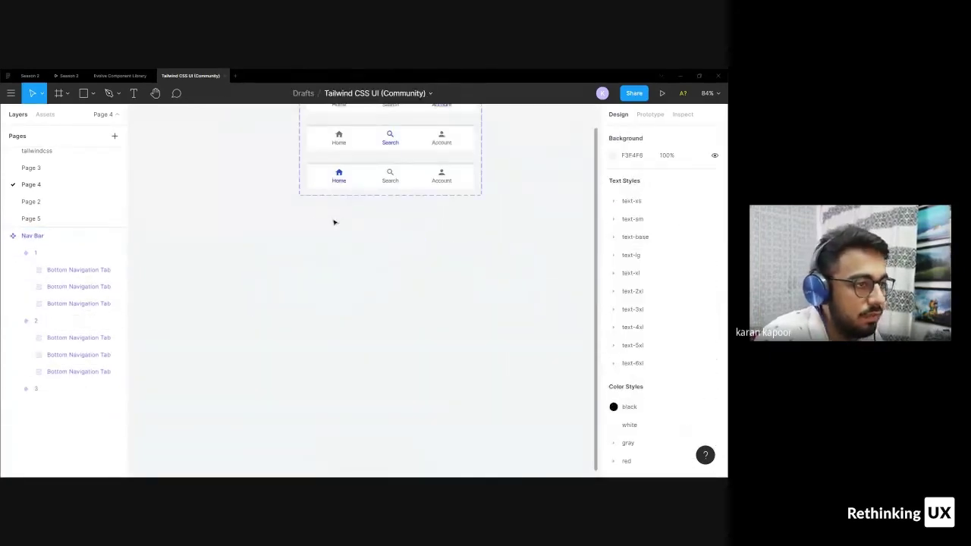
key("ctrl+v")
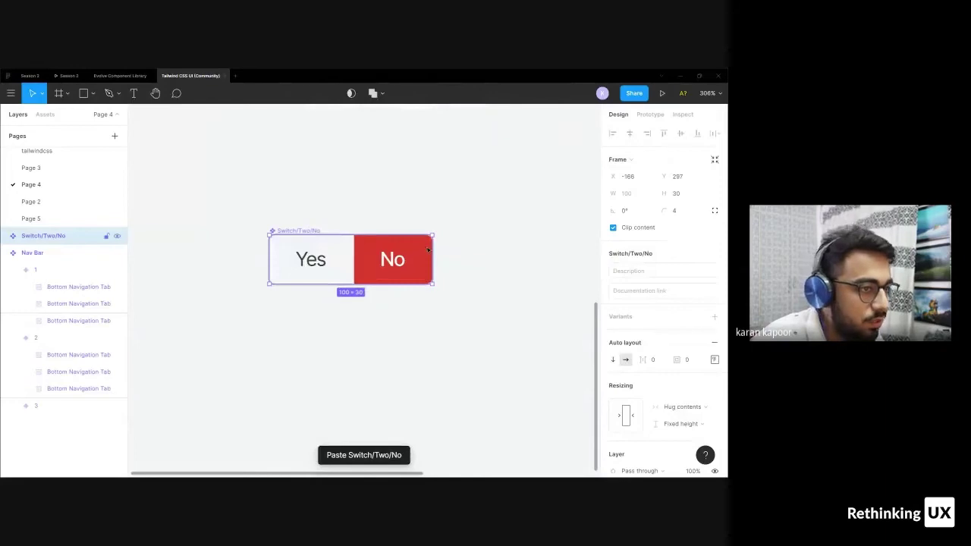
Duplicate the switch and fill the copy's Yes segment green and its No segment gray
left_click(334, 222)
scroll(290, 234, "down", 3)
left_click(295, 243)
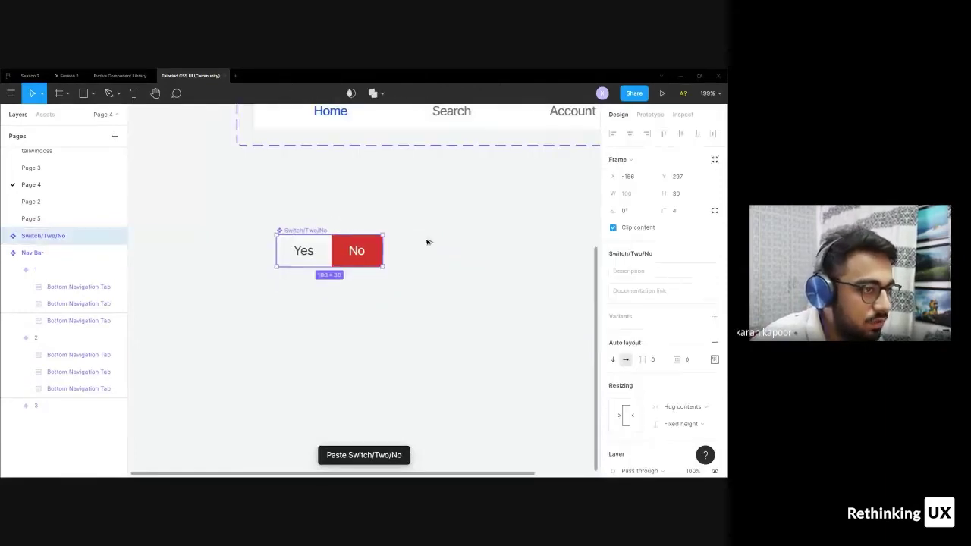
key("ctrl+d")
double_click(438, 250)
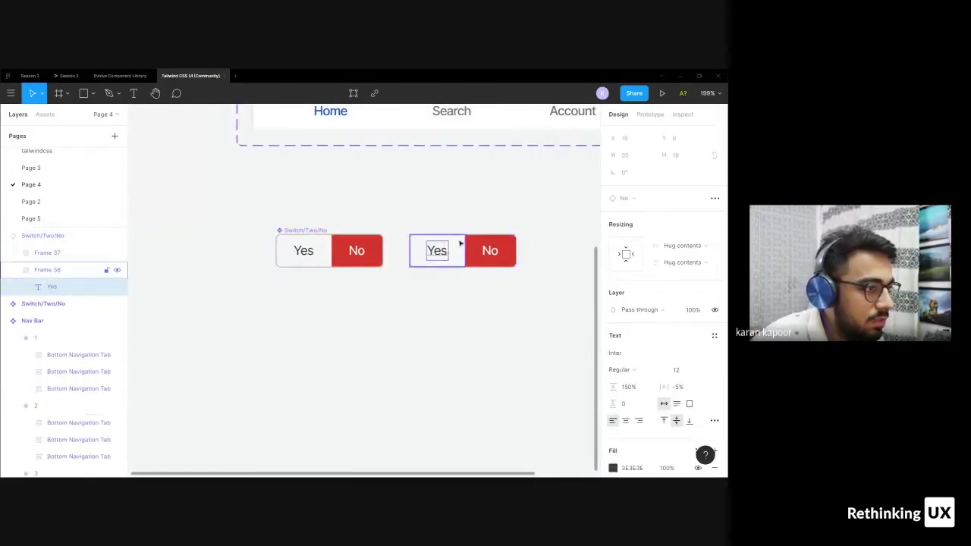
left_click(460, 242)
left_click(688, 410)
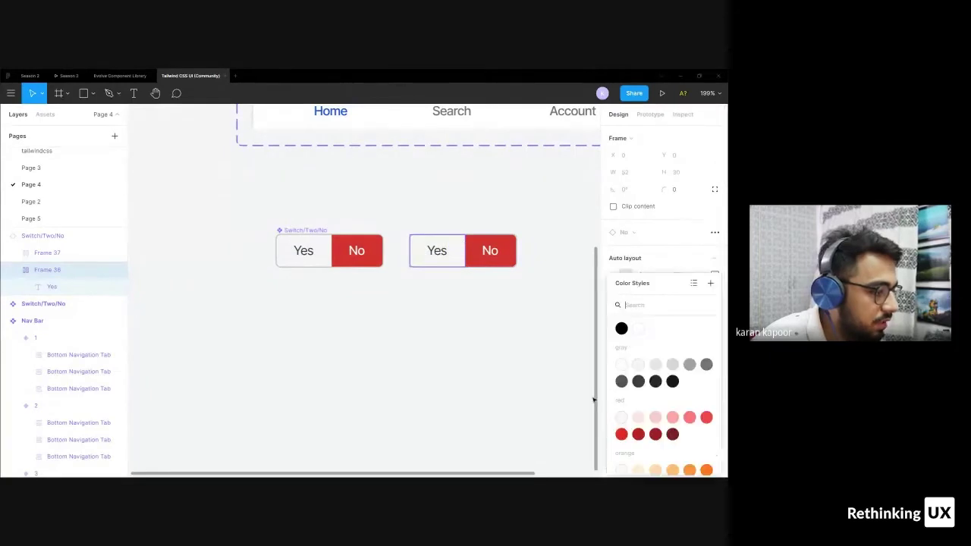
scroll(645, 393, "down", 5)
left_click(621, 366)
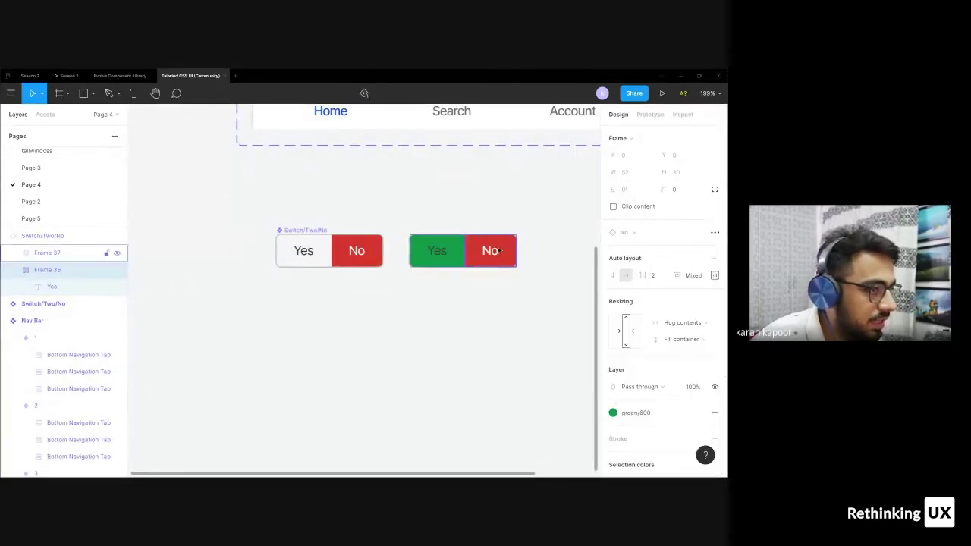
key("Tab")
left_click(697, 412)
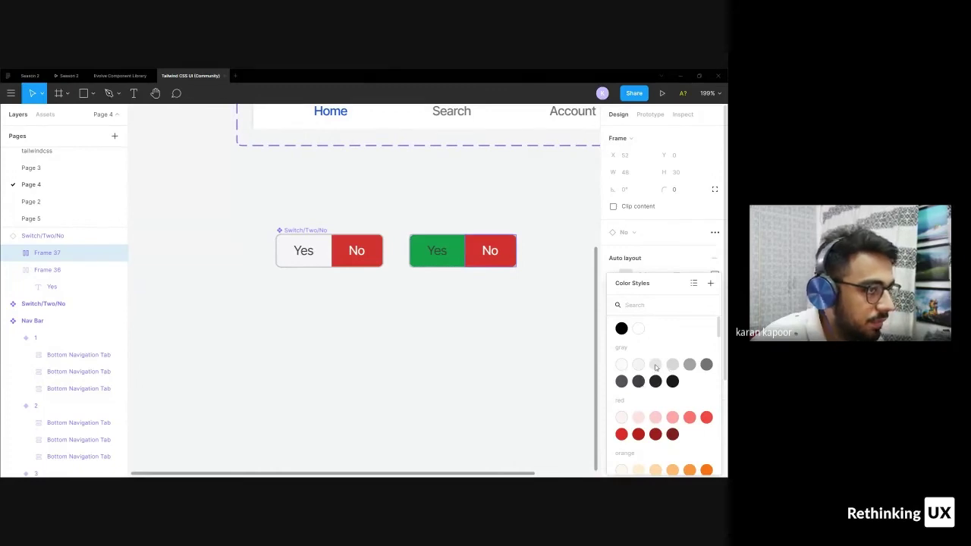
left_click(656, 365)
Fill the original's Yes segment light gray; recolour its Yes and the copy's No labels gray/400
double_click(327, 251)
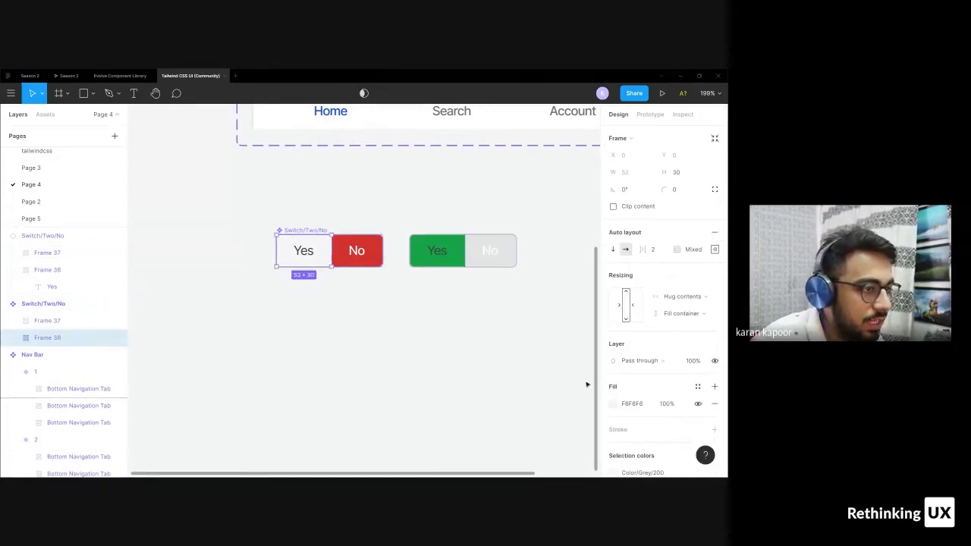
left_click(698, 386)
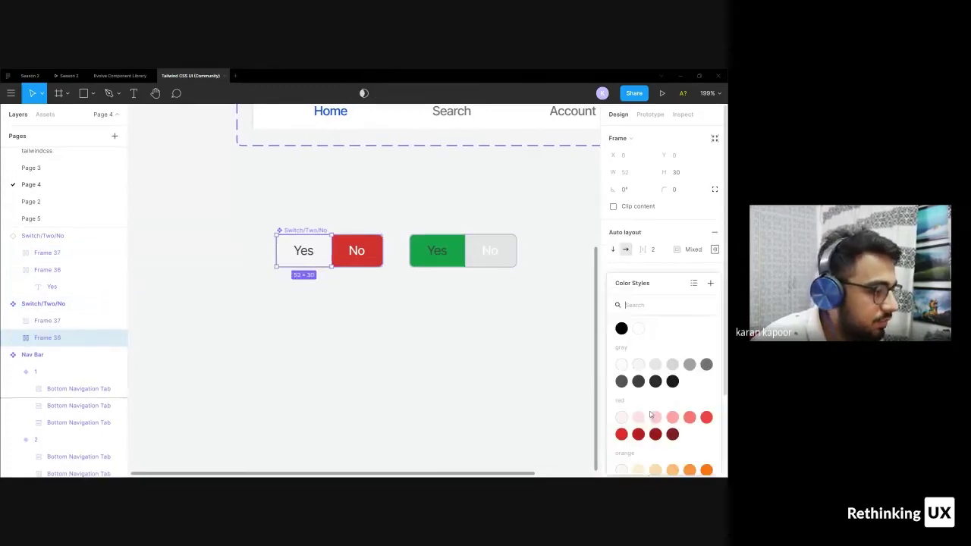
left_click(654, 365)
double_click(303, 250)
left_click(491, 253, "shift")
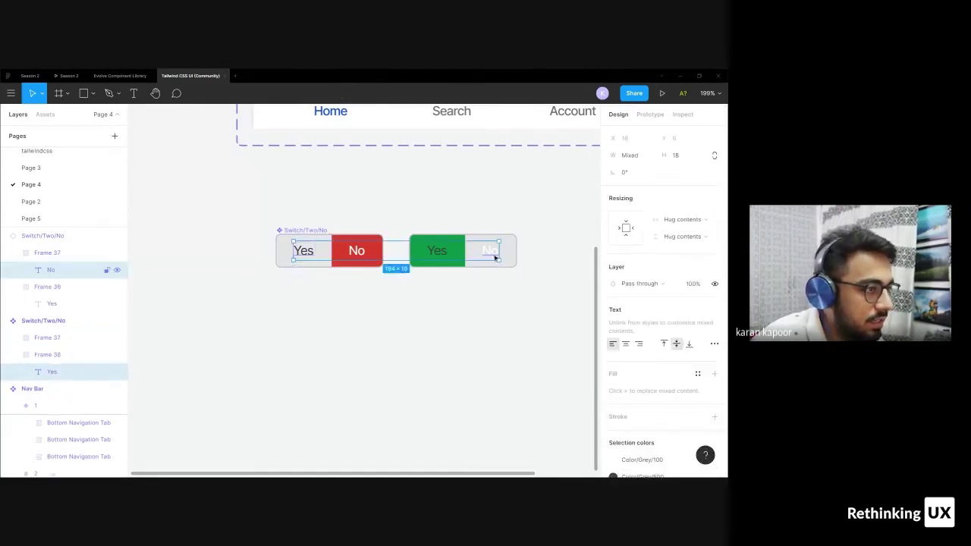
scroll(665, 347, "down", 3)
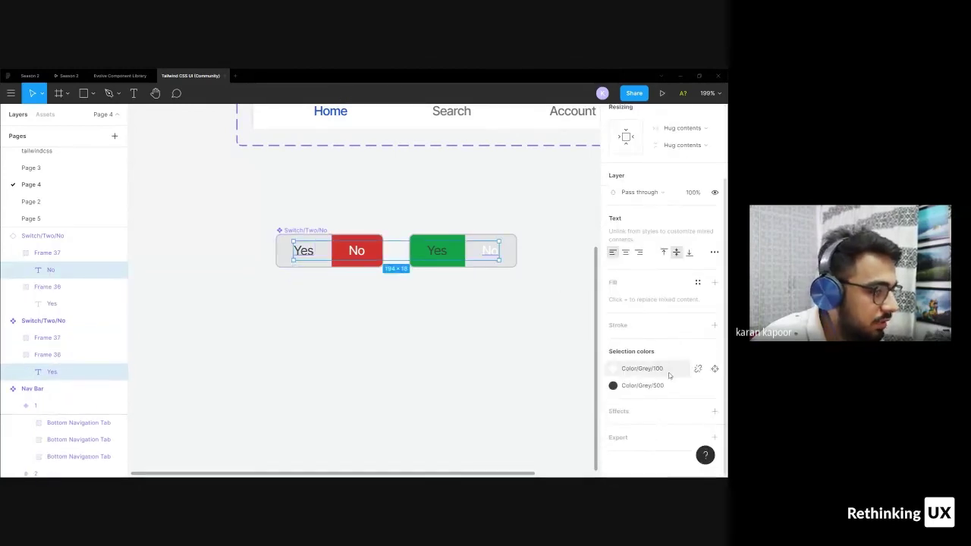
left_click(669, 372)
left_click(570, 360)
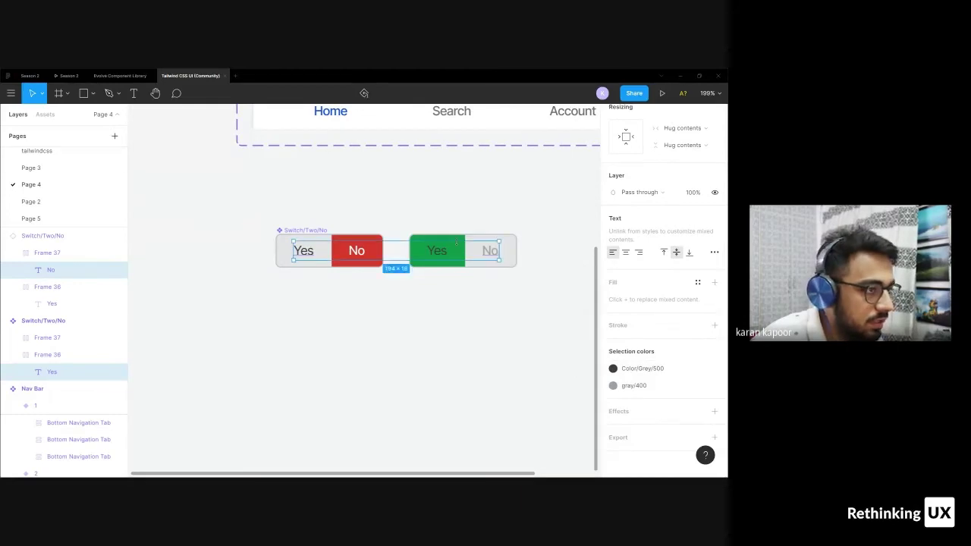
Make the copy's Yes label and the original's No label white
left_click(442, 251)
left_click(698, 348)
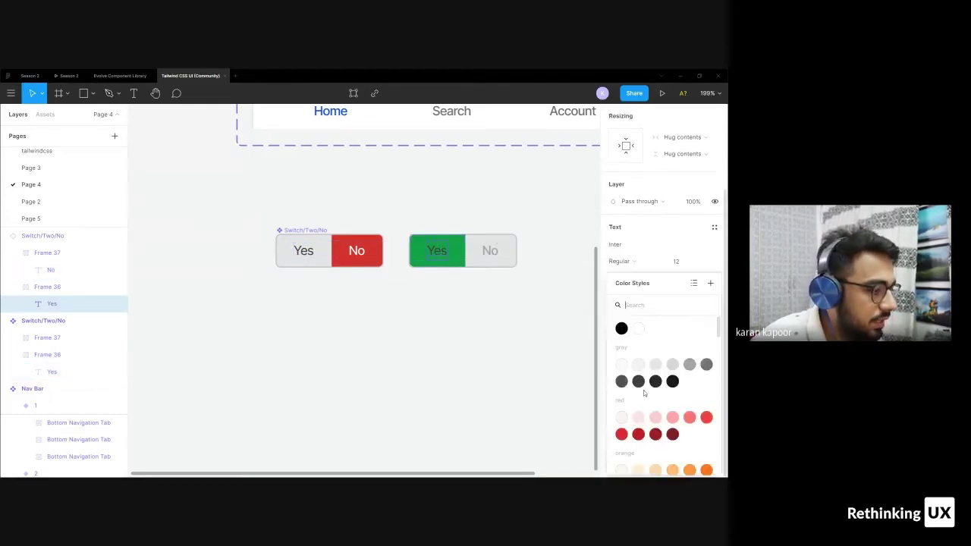
left_click(635, 328)
double_click(356, 250)
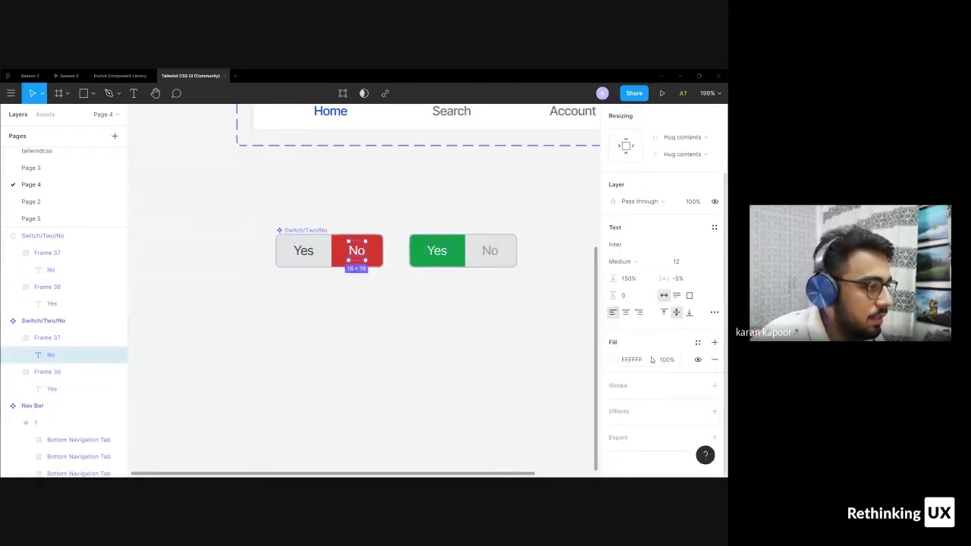
left_click(697, 343)
left_click(639, 328)
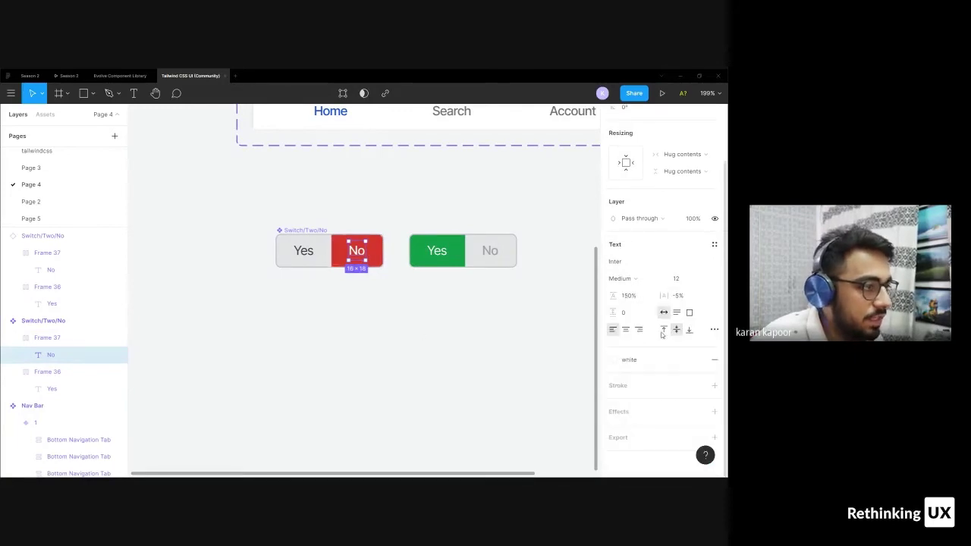
Review both switches and select the whole green switch
left_click(466, 312)
mouse_move(565, 209)
left_mouse_down()
mouse_move(494, 279)
mouse_move(310, 305)
left_mouse_up()
left_click(486, 292)
left_click(485, 262)
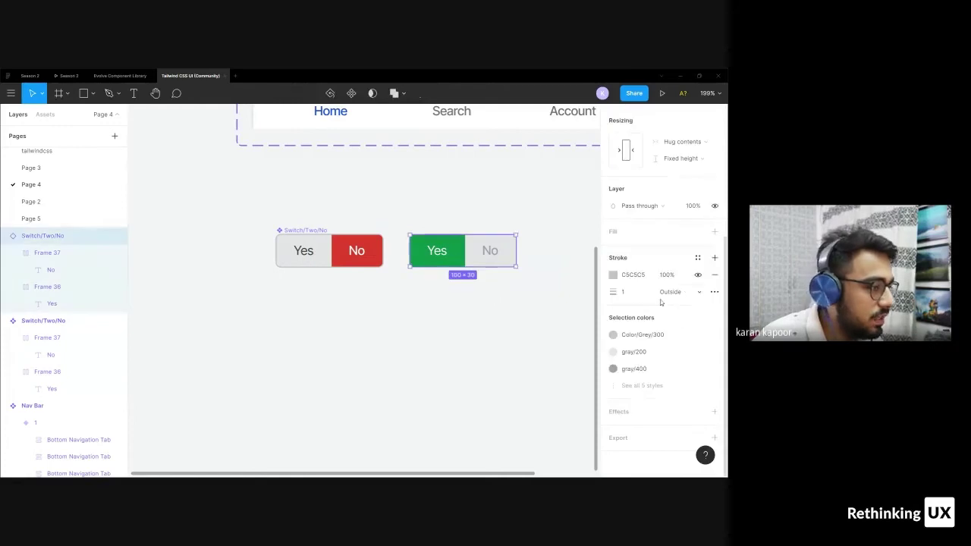
double_click(483, 259)
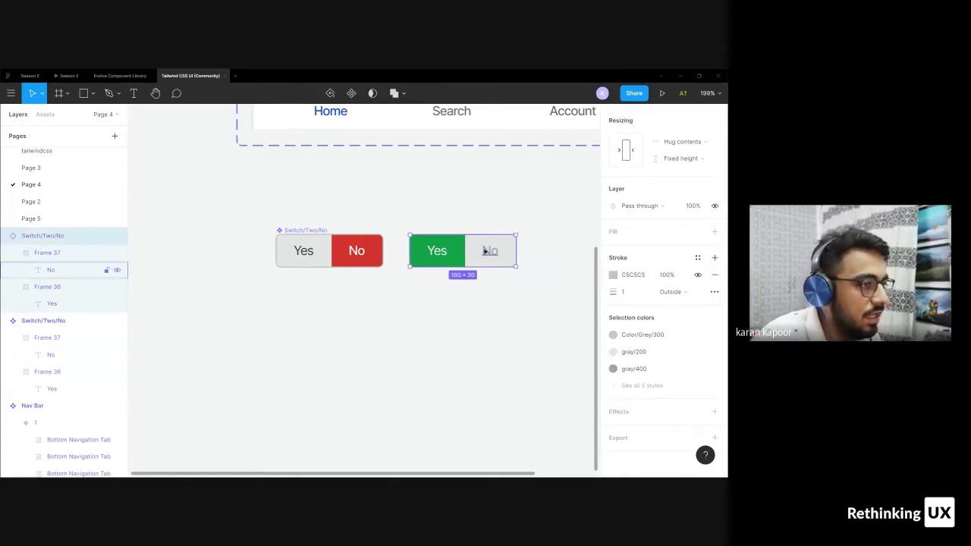
left_click(541, 365)
left_click_drag(399, 213, 559, 317)
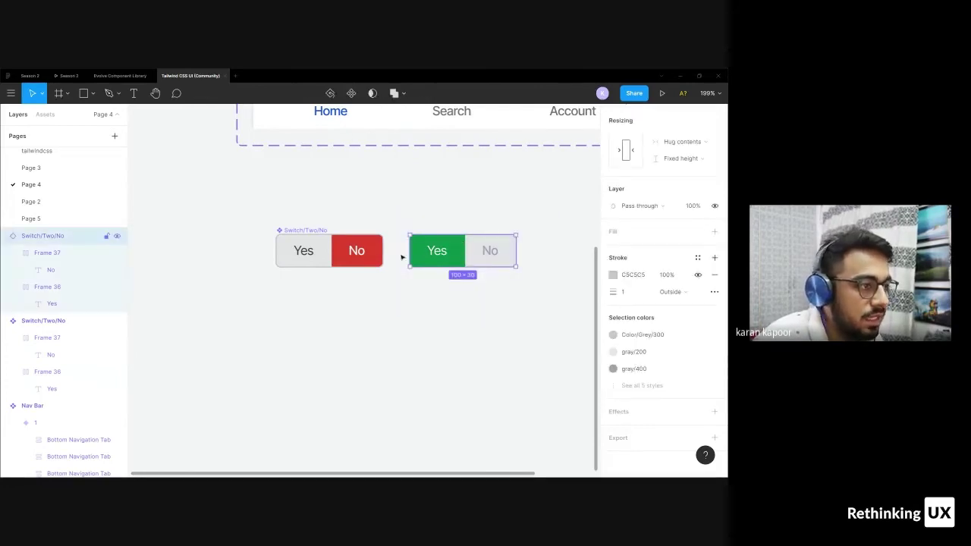
Detach the green switch instance and create a component from it
right_click(470, 263)
left_click(491, 347)
left_click(418, 338)
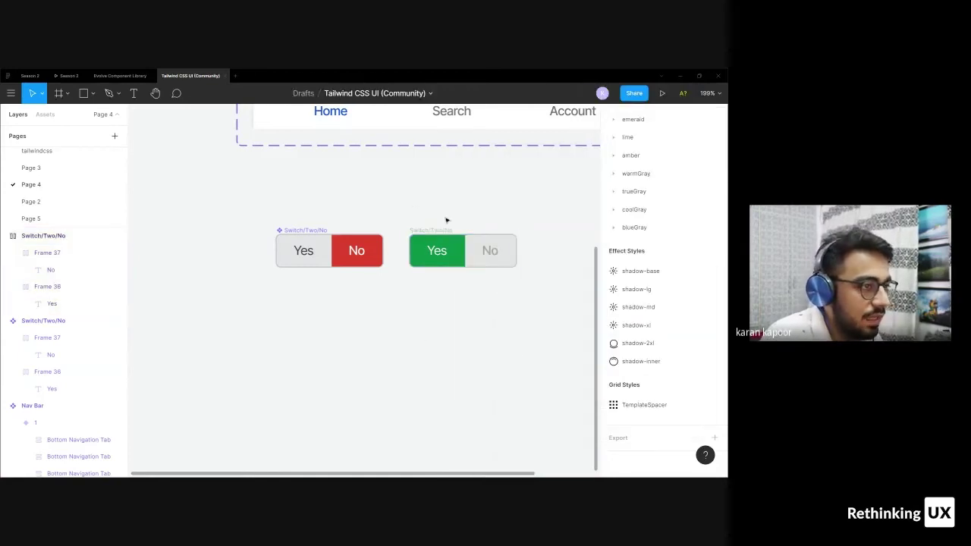
left_click(446, 237)
left_click(340, 92)
left_click(511, 197)
Rename the red switch component from Switch/Two/No to Switch
left_click(320, 232)
key("ctrl+r")
key("End")
key("ctrl+shift+Left")
key("BackSpace")
key("Return")
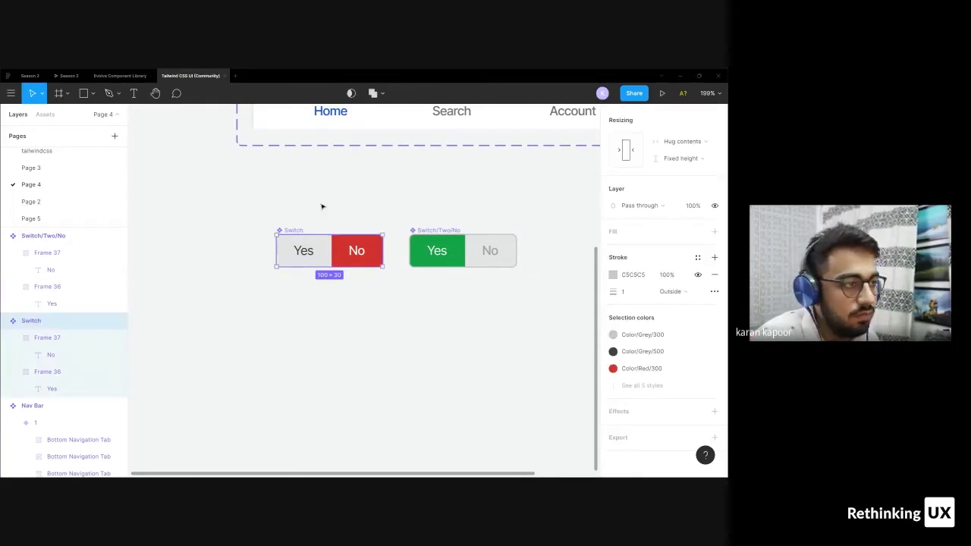
Rename the green switch component to Switch and select both Switch components
left_click(445, 230)
key("ctrl+r")
key("End")
key("ctrl+shift+Left")
key("ctrl+shift+Left")
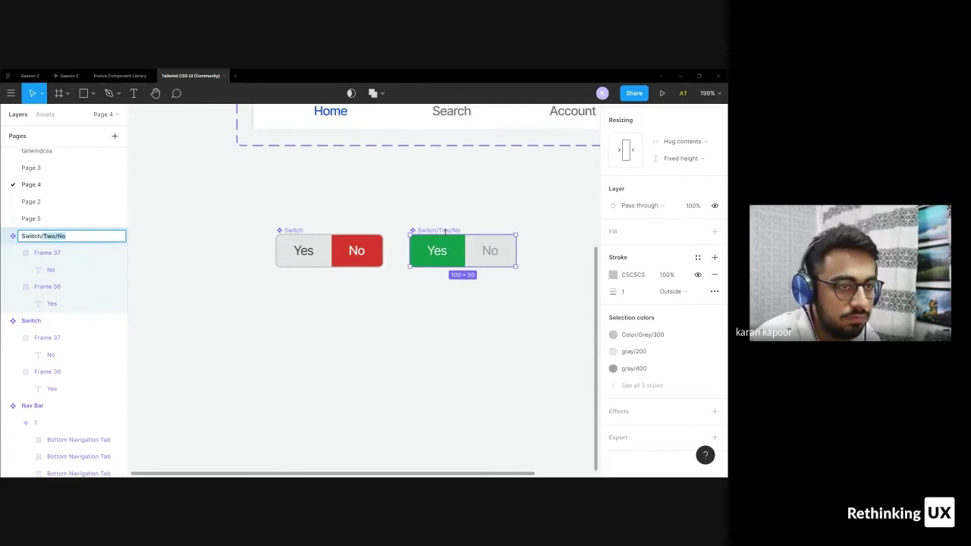
key("BackSpace")
key("BackSpace")
key("Return")
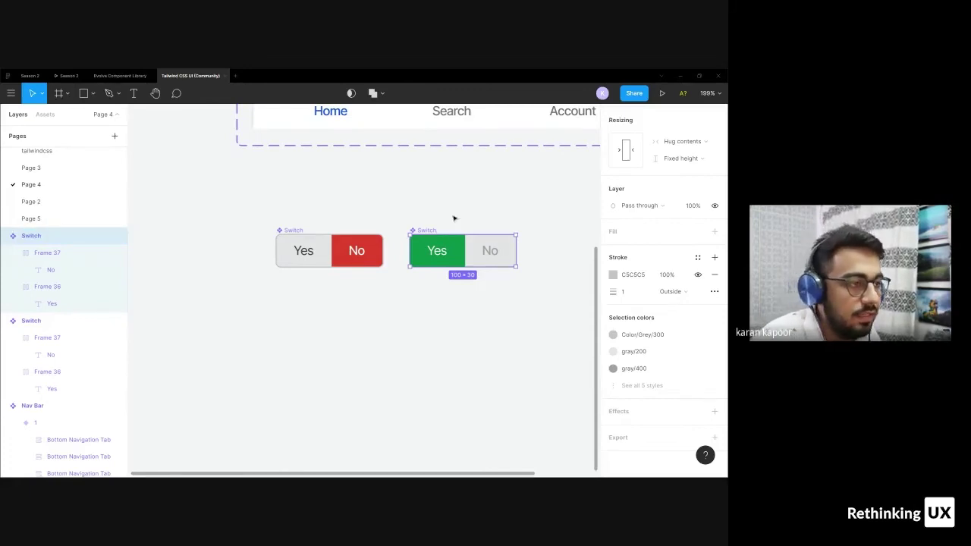
left_click(430, 212)
left_click_drag(243, 255, 551, 350)
left_click_drag(575, 182, 235, 316)
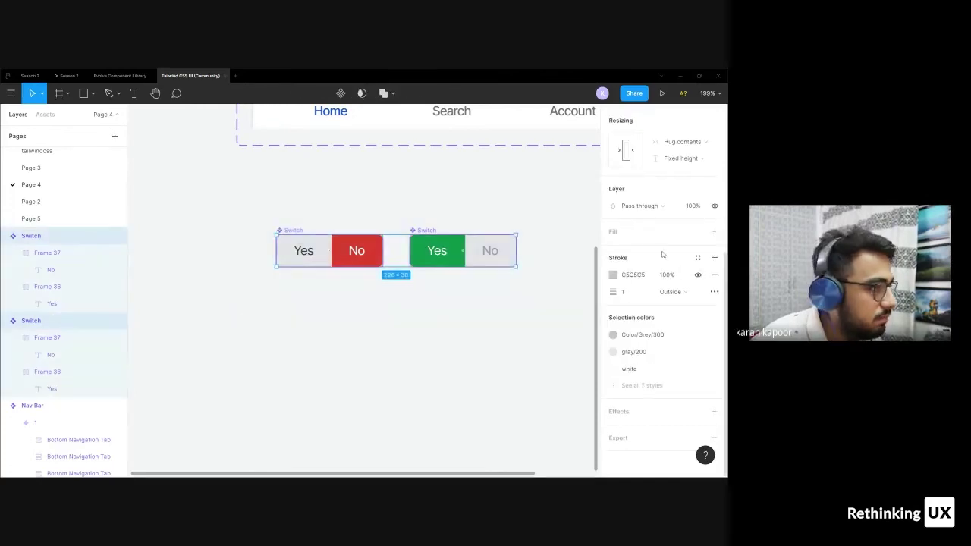
scroll(662, 255, "up", 3)
Rename the Switch variant property from Property 1 to Yes
left_click(666, 236)
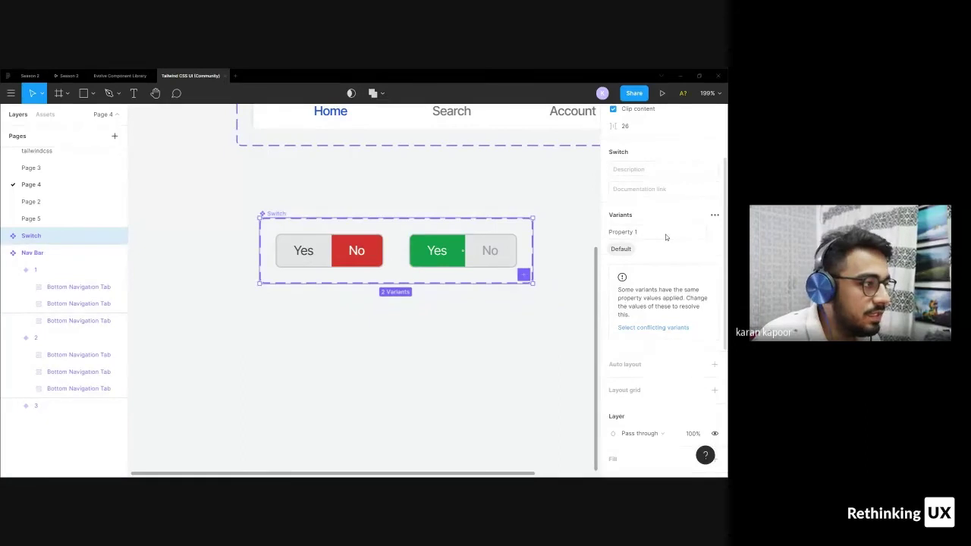
double_click(665, 236)
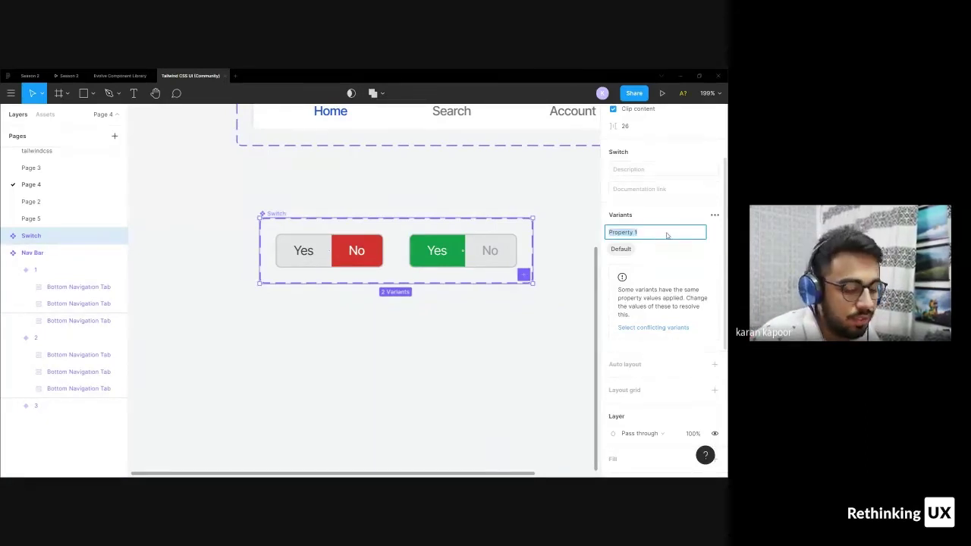
type("Yes")
key("Return")
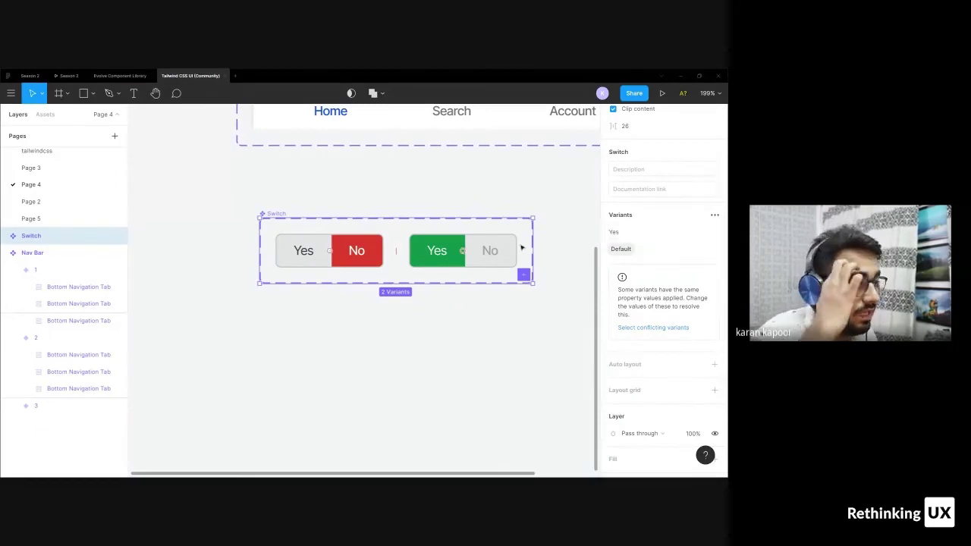
Set the red variant's Yes value to False and the green variant's to True
left_click(356, 263)
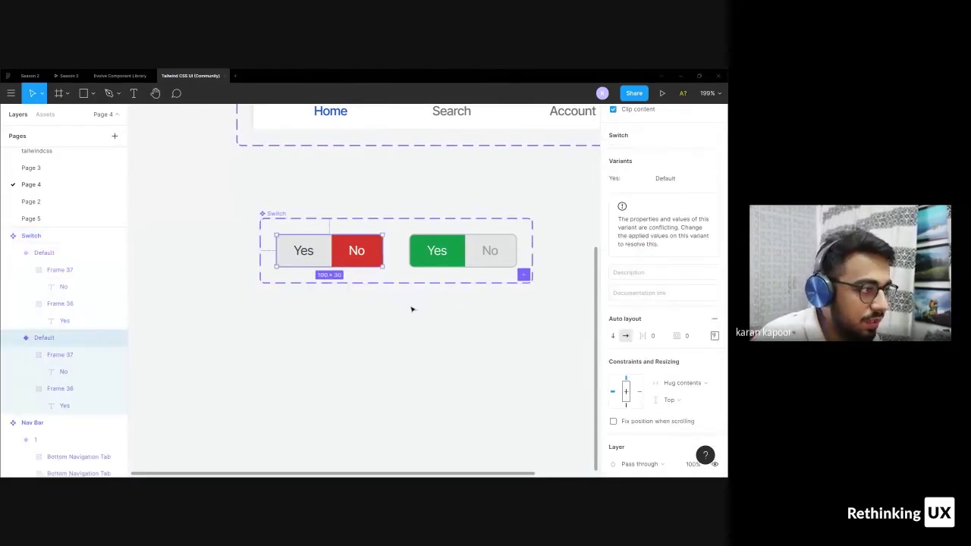
scroll(653, 300, "up", 4)
left_click(682, 253)
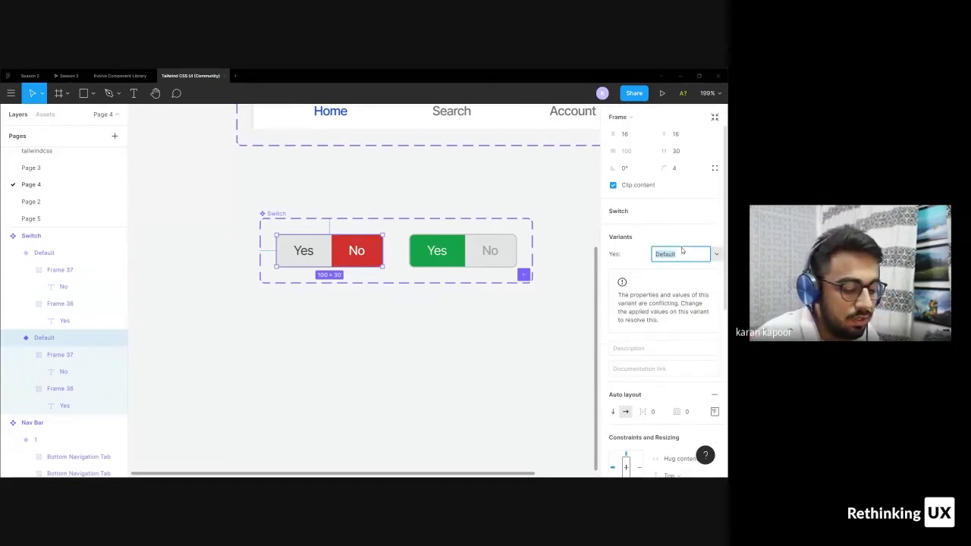
type("False")
key("Return")
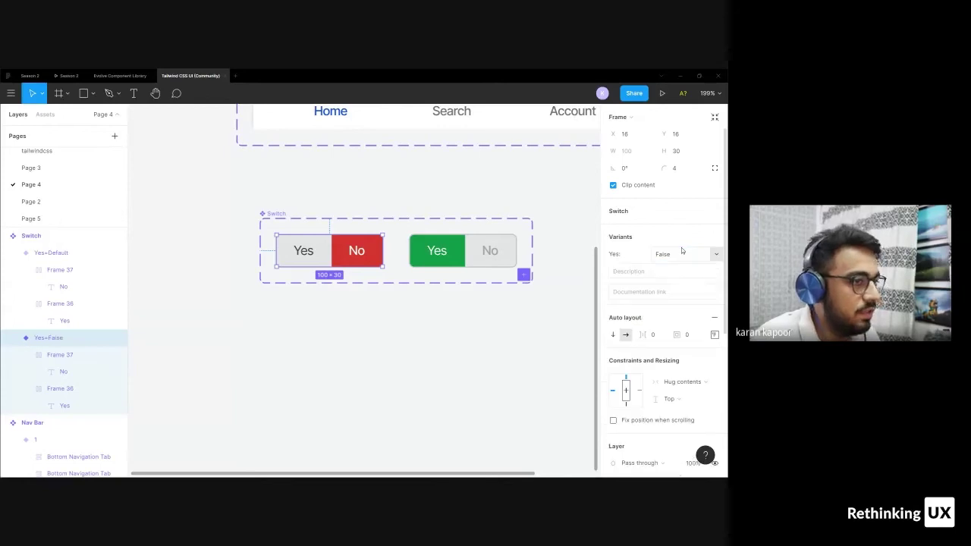
key("Tab")
type("True")
key("Return")
Check the Switch component set and its Yes=True and Yes=False variants, then clear the selection
left_click(563, 280)
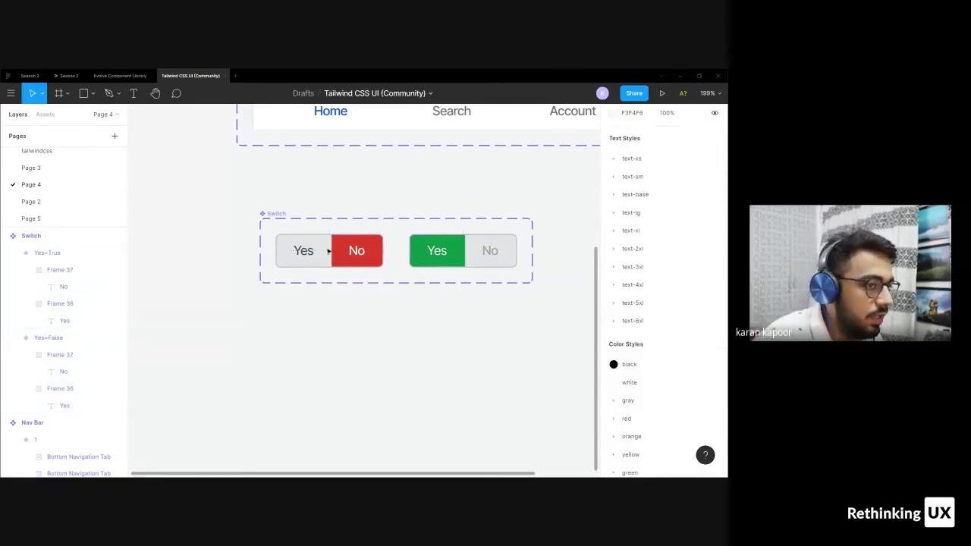
left_click(291, 220)
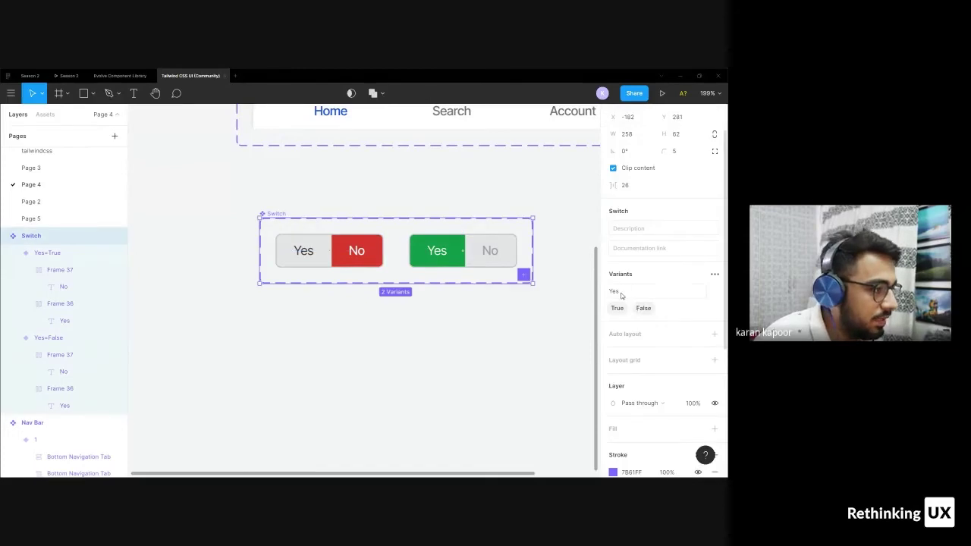
left_click(459, 257)
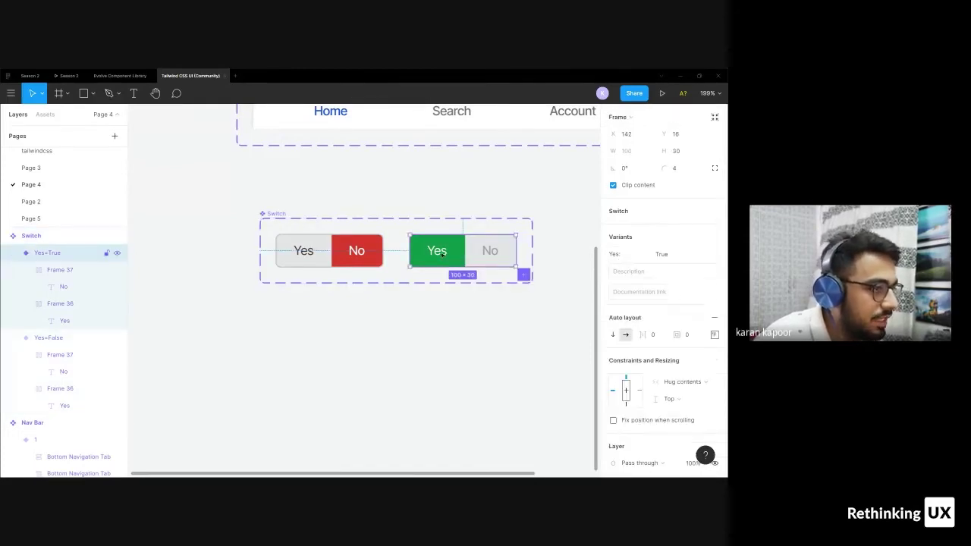
left_click(49, 338)
key("Escape")
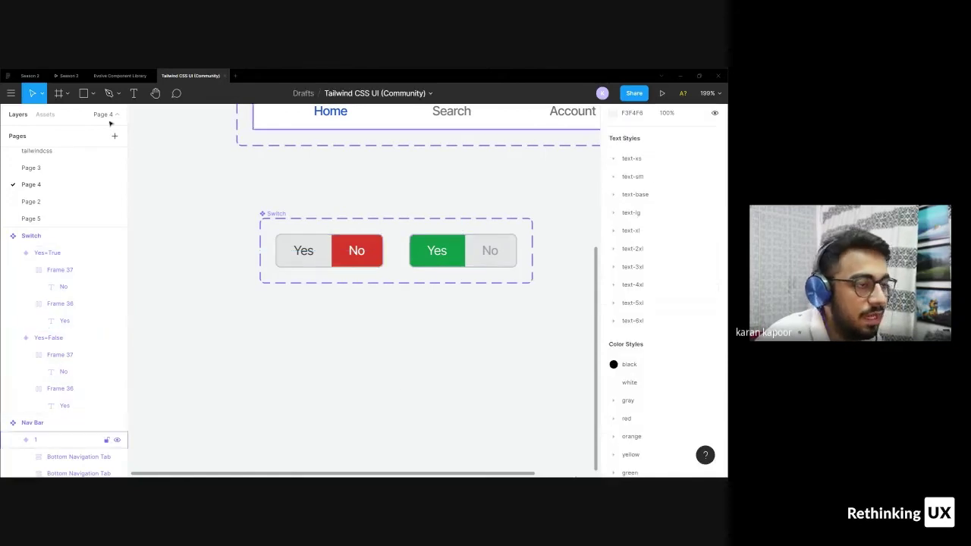
On Page 5, drag the Switch component found by searching 'swit' in Assets onto the iPhone frame
left_click(80, 200)
left_click(45, 218)
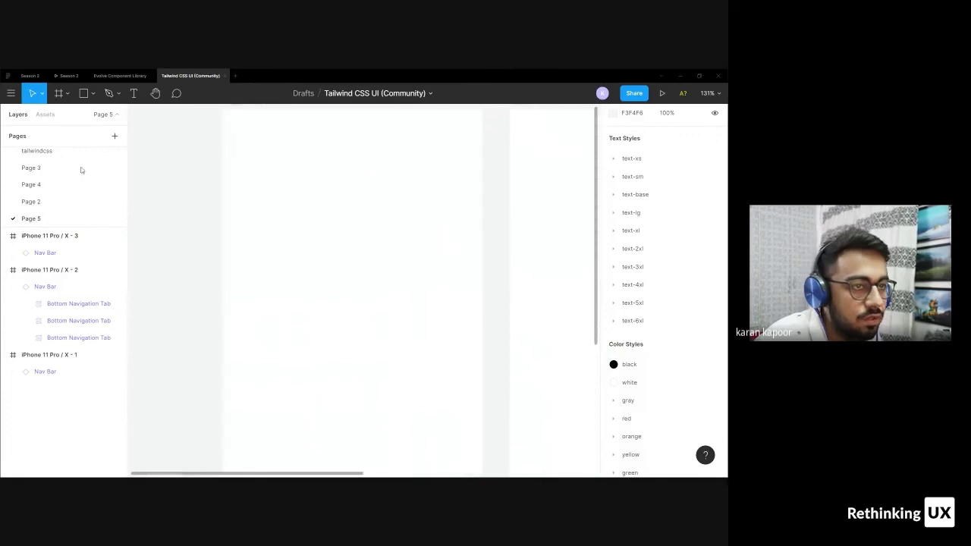
left_click(45, 115)
type("sw")
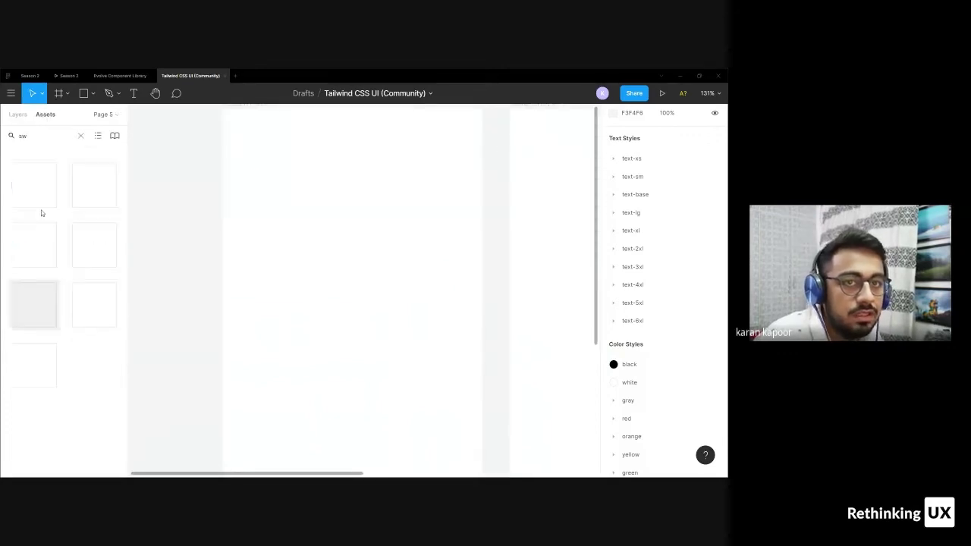
type("it")
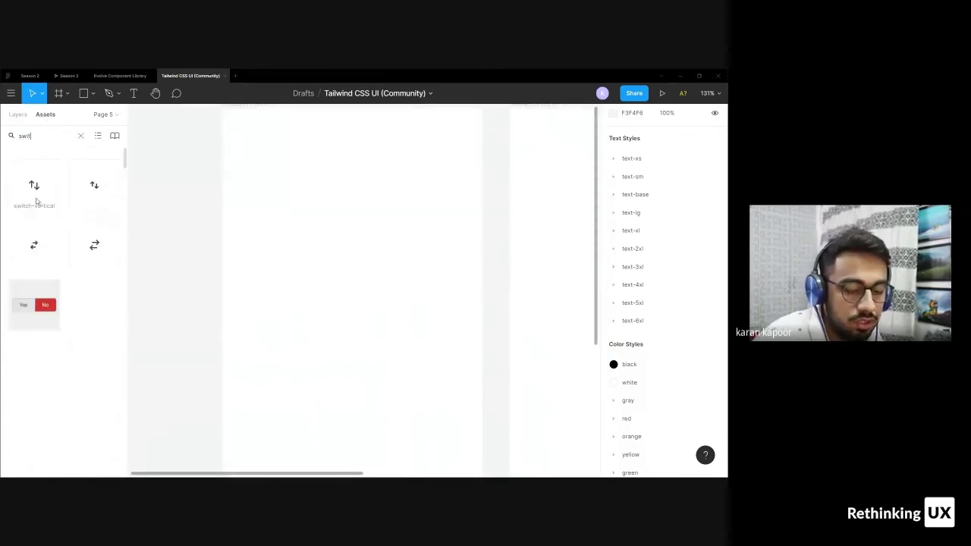
left_click_drag(34, 305, 324, 215)
scroll(323, 217, "up", 2)
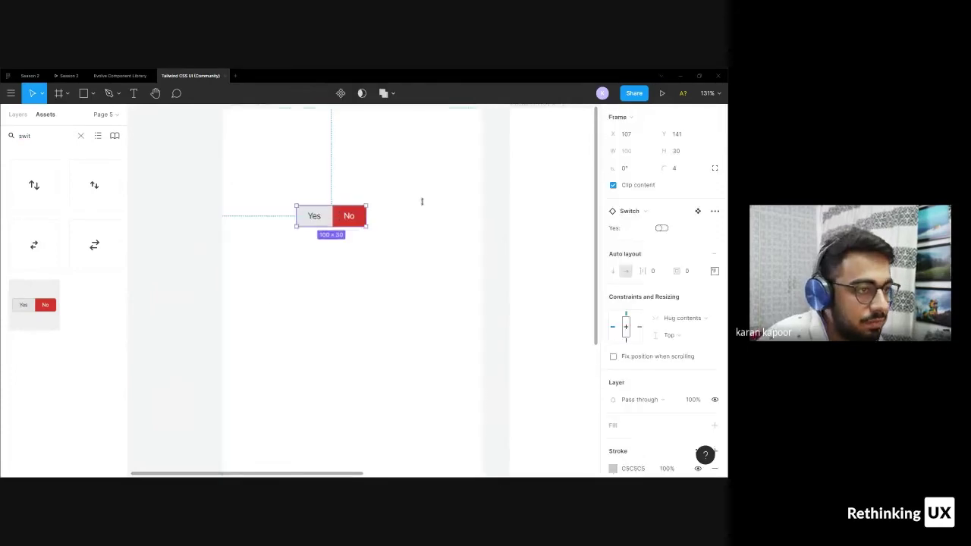
scroll(322, 219, "up", 3)
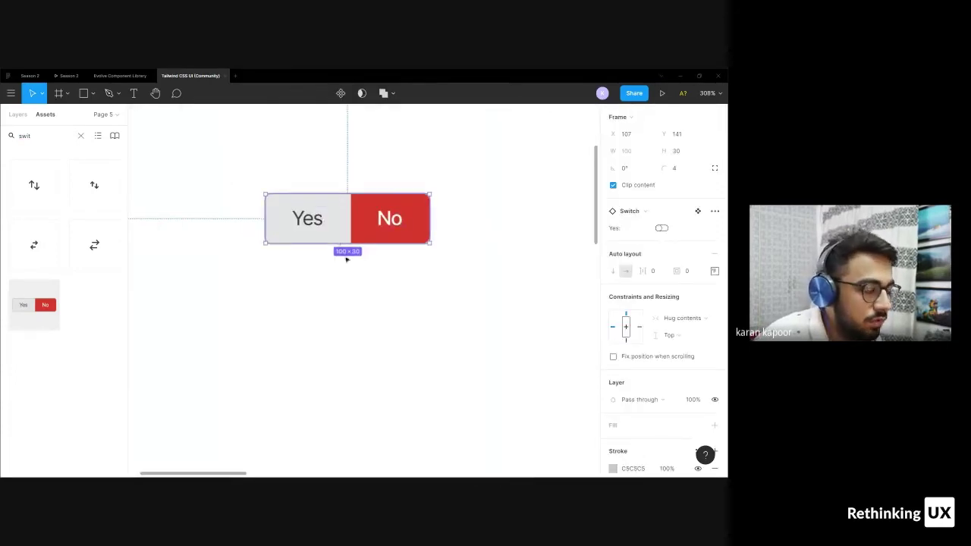
scroll(319, 258, "right", 2)
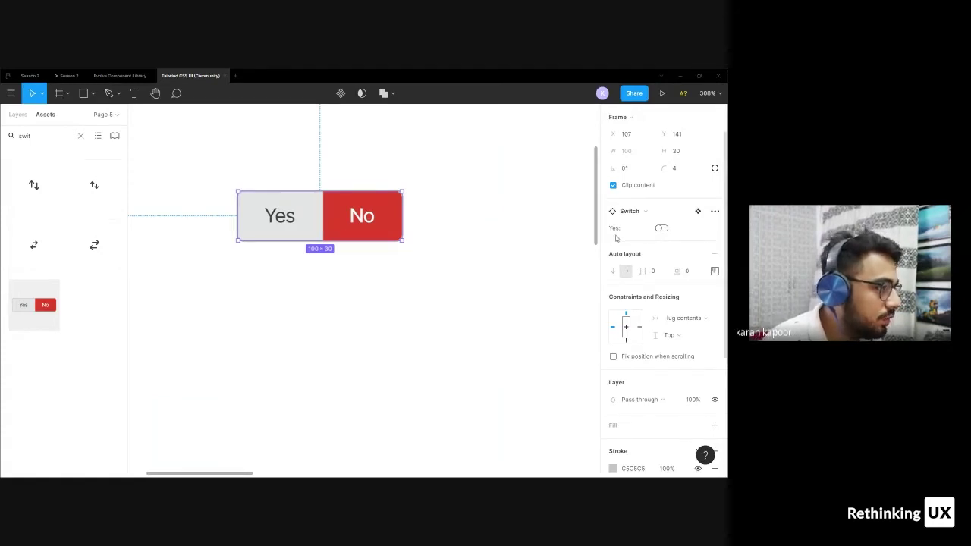
left_click(662, 228)
Flip the Switch instance's Yes toggle repeatedly between green Yes and red No
left_click(661, 229)
left_click(662, 228)
left_click(662, 229)
left_click(661, 228)
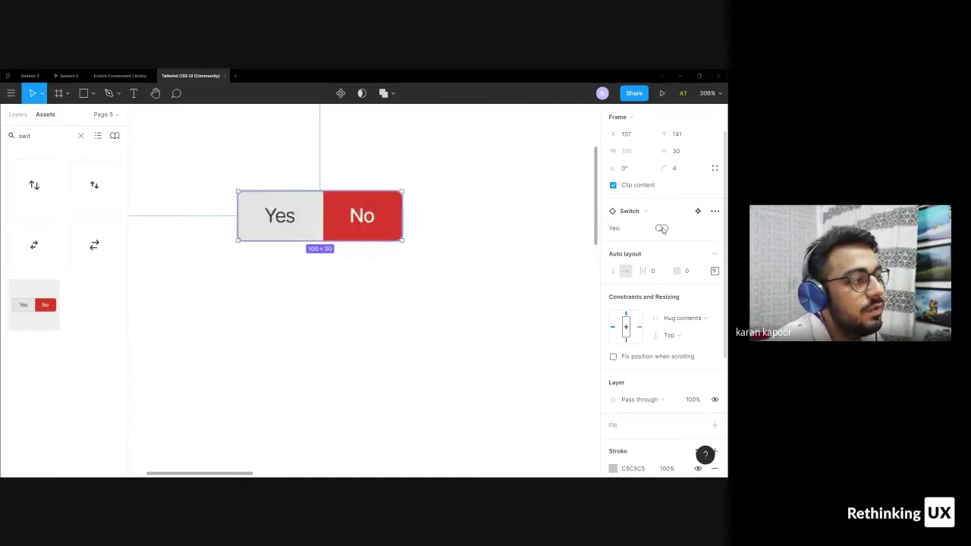
left_click(662, 228)
left_click(662, 228)
left_click(662, 229)
left_click(661, 229)
left_click(662, 228)
left_click(662, 228)
left_click(661, 228)
left_click(662, 228)
left_click(661, 228)
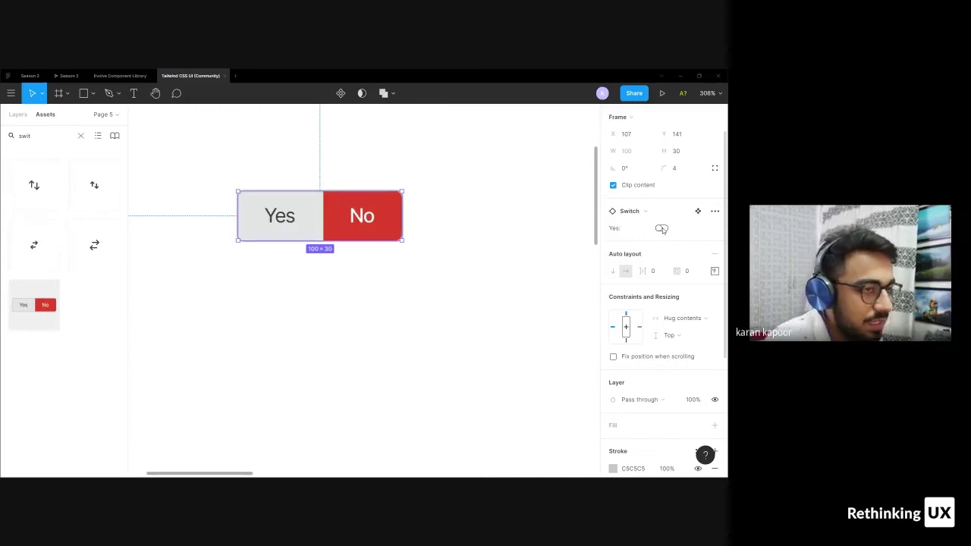
left_click(662, 228)
left_click(661, 229)
left_click(661, 229)
left_click(662, 228)
left_click(662, 229)
left_click(662, 228)
left_click(662, 228)
left_click(662, 229)
left_click(662, 228)
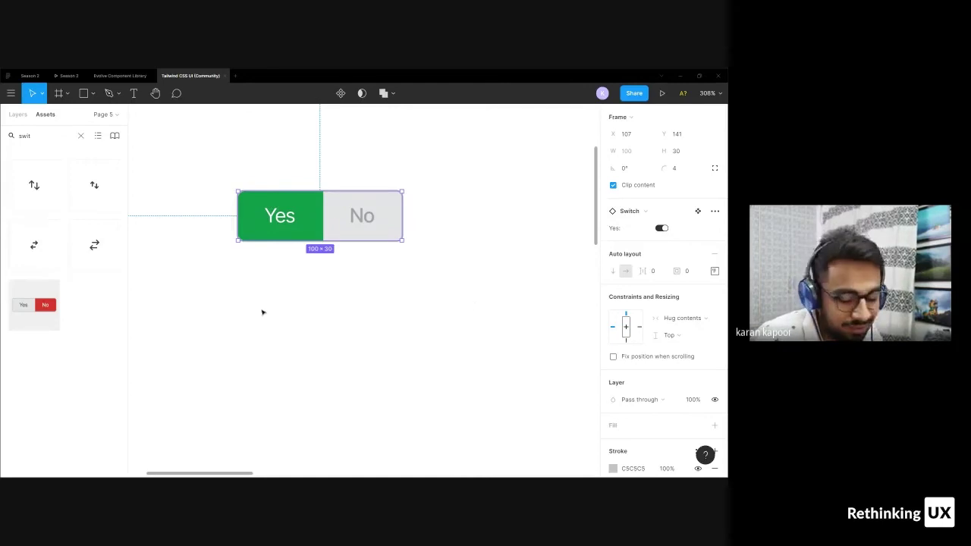
Reselect the Switch instance and turn it to red No
left_click(346, 291)
left_click(357, 228)
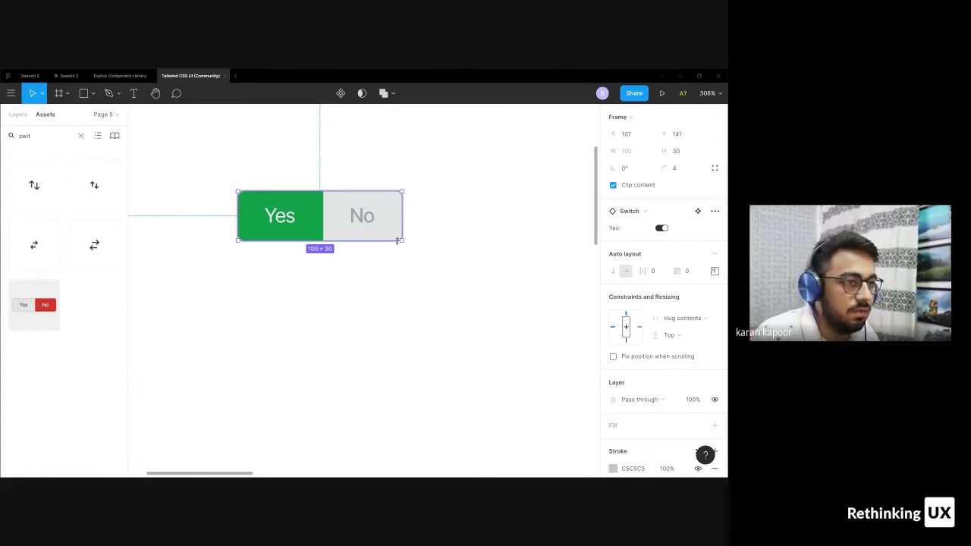
left_click(441, 193)
left_click_drag(449, 172, 258, 275)
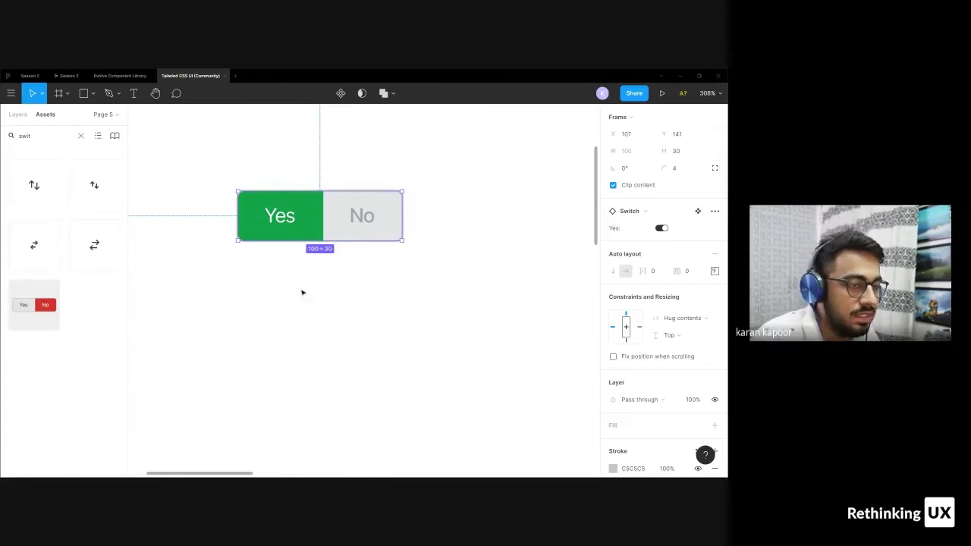
left_click(659, 231)
Deselect the Switch and return to the Season 2 presentation's 'Creating Components' slide
left_click(295, 312)
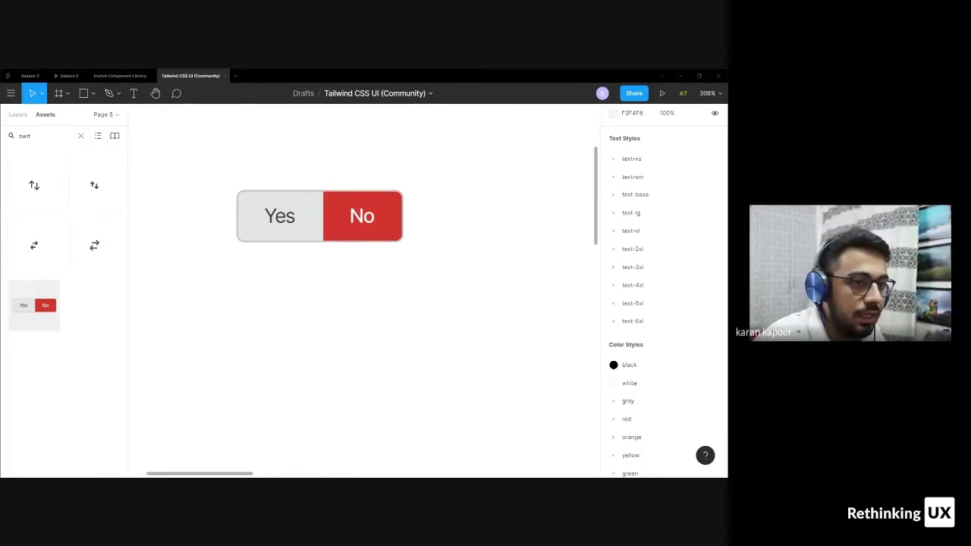
left_click(69, 75)
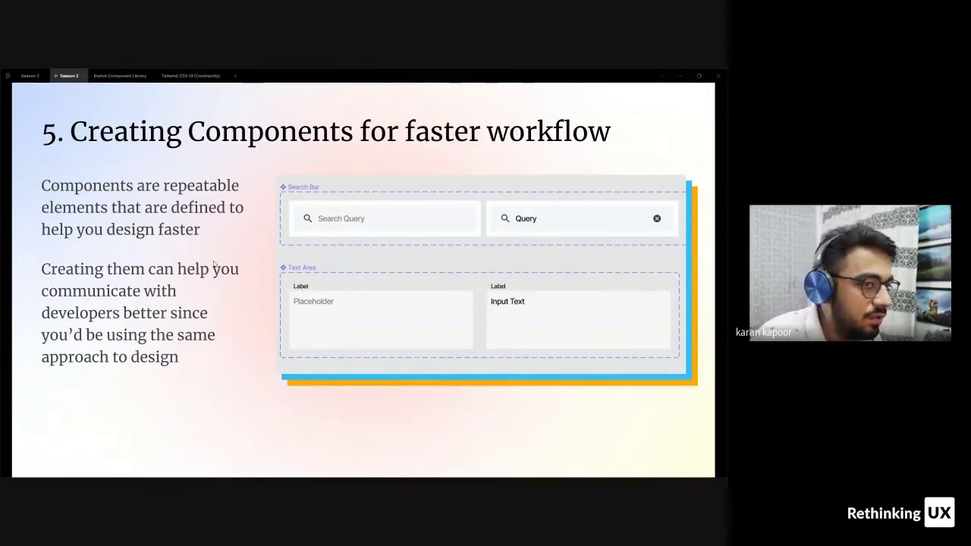
Step the Season 2 slides to 'Variants to supercharge components', then switch to the Evolve Component Library file
key("Right")
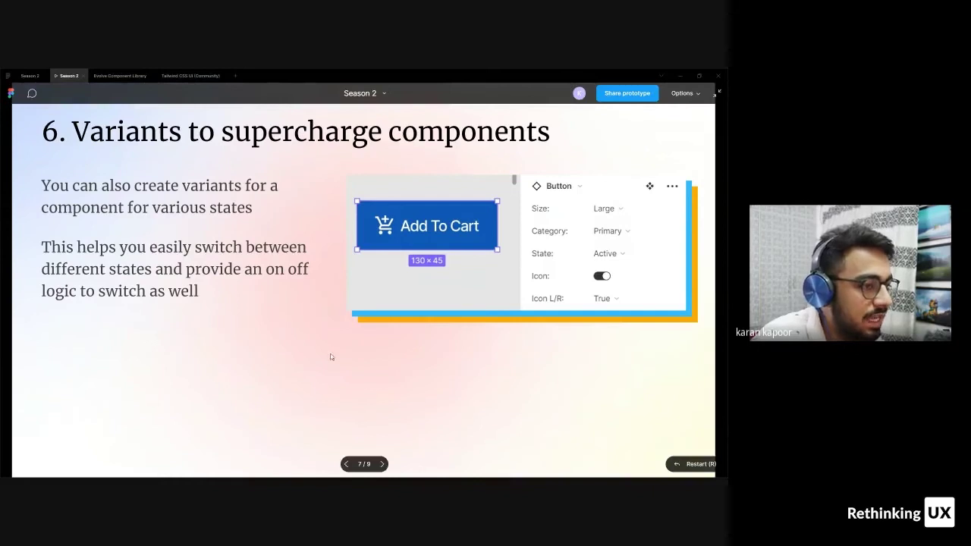
key("Right")
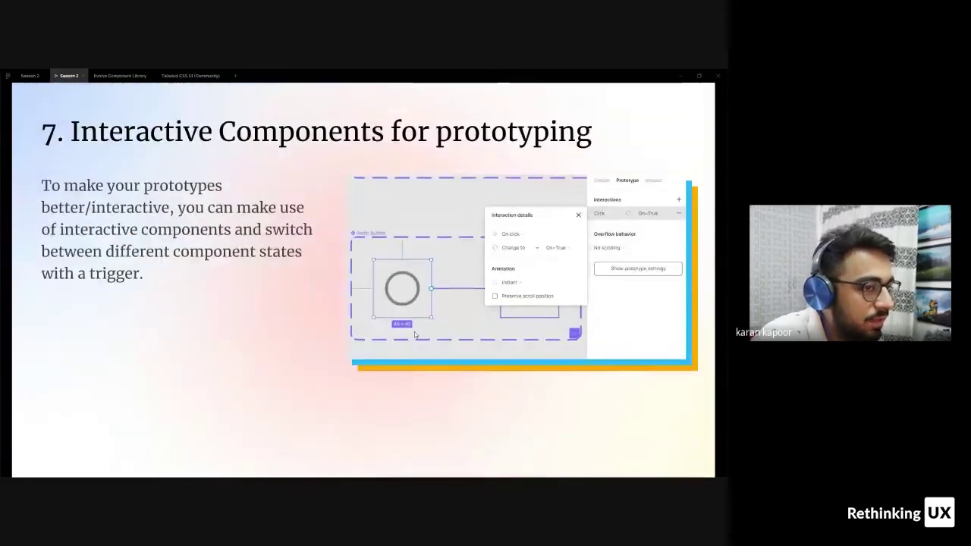
key("Left")
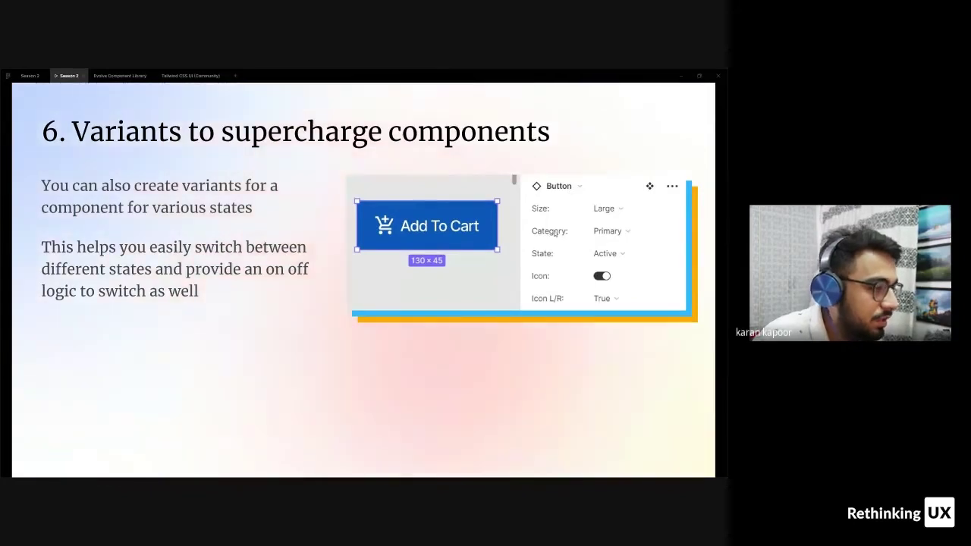
left_click(131, 74)
Browse the Evolve Component Library's Button component set, then open Page 6 and Master Components
left_click(17, 114)
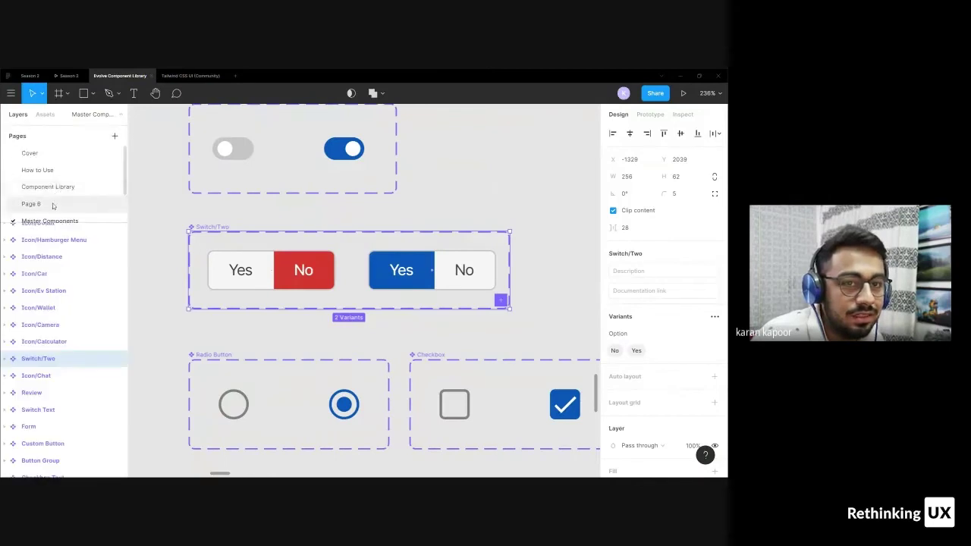
scroll(49, 190, "down", 2)
scroll(414, 260, "down", 3)
scroll(413, 261, "down", 8)
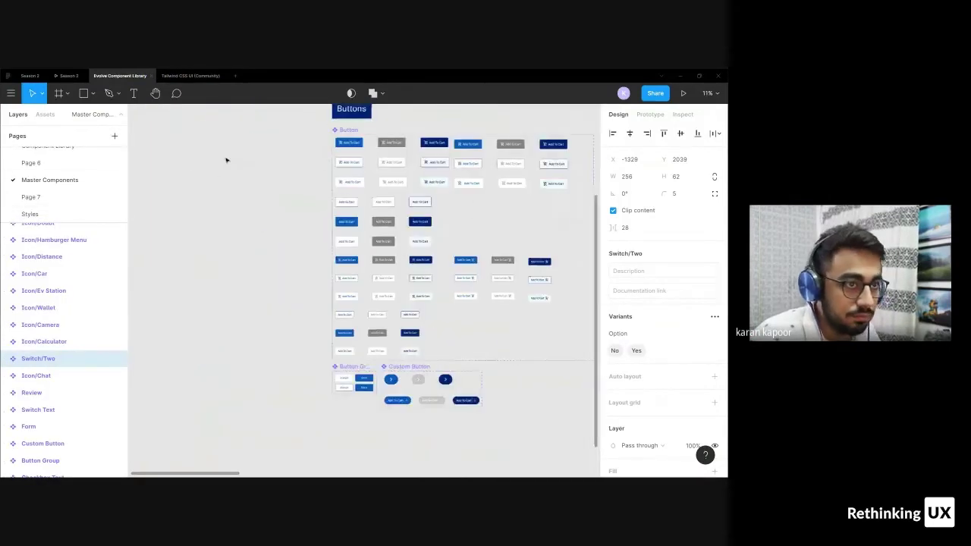
scroll(307, 142, "up", 2)
left_click(306, 142)
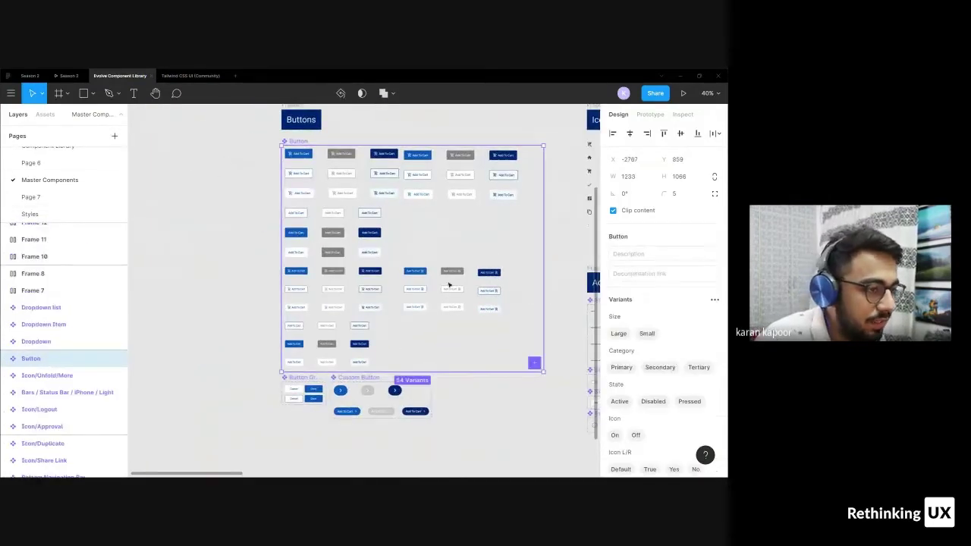
scroll(454, 279, "up", 3)
scroll(459, 283, "down", 2)
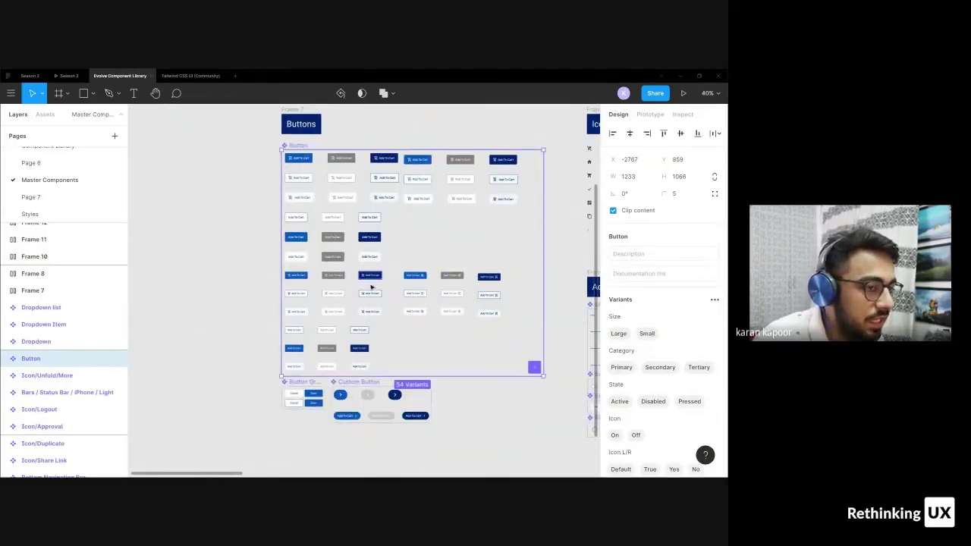
left_click(41, 163)
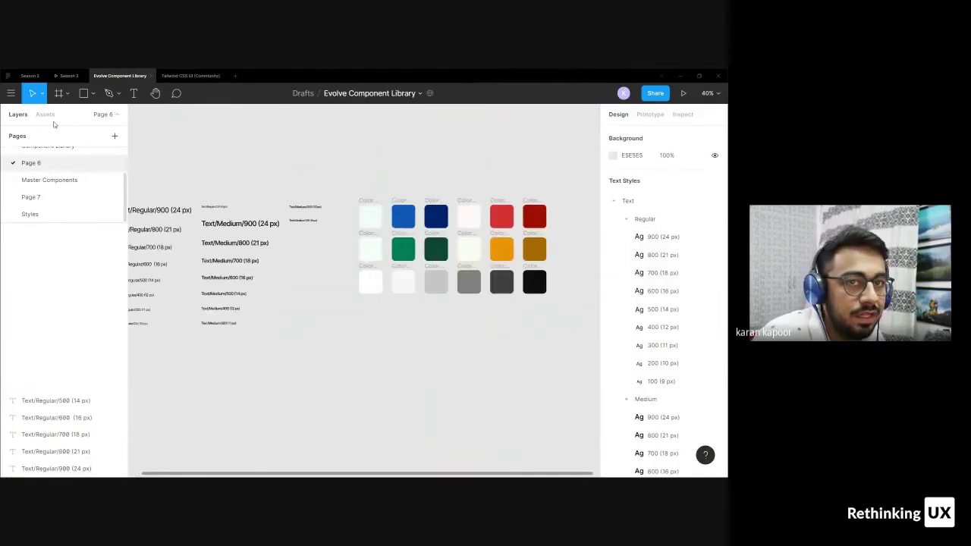
left_click(59, 181)
On Page 7, drag the Add To Cart button from Assets (search 'butt') into the iPhone frame
left_click(76, 197)
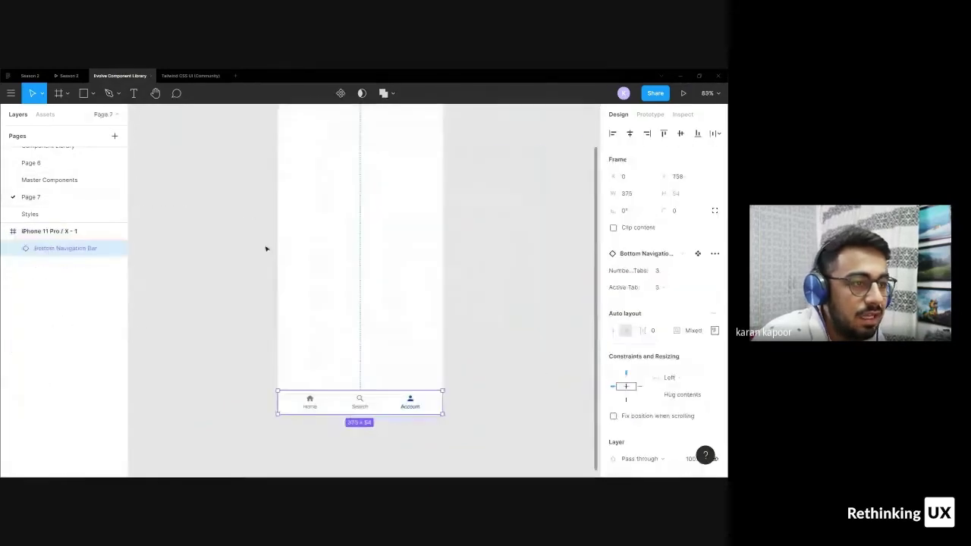
left_click(45, 113)
type("b")
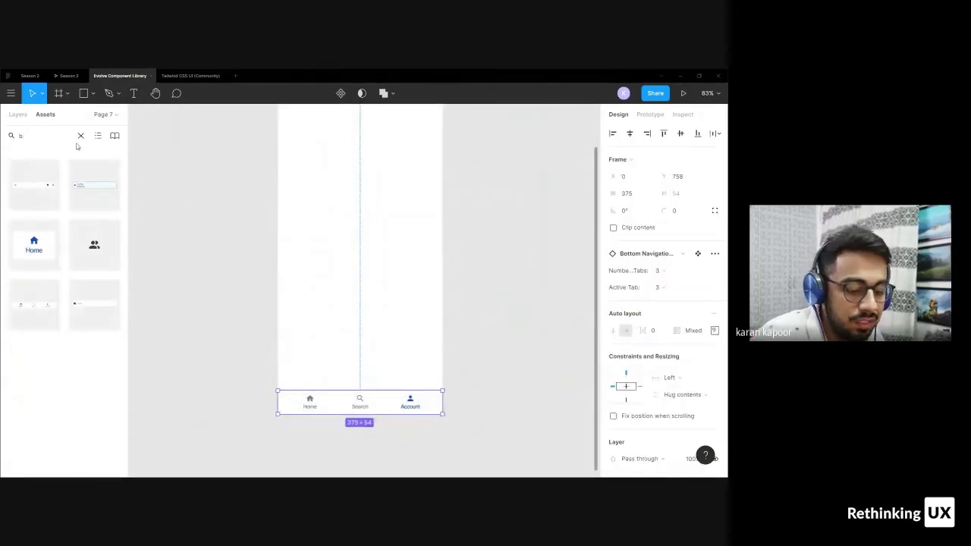
type("utt")
left_click_drag(34, 185, 431, 206)
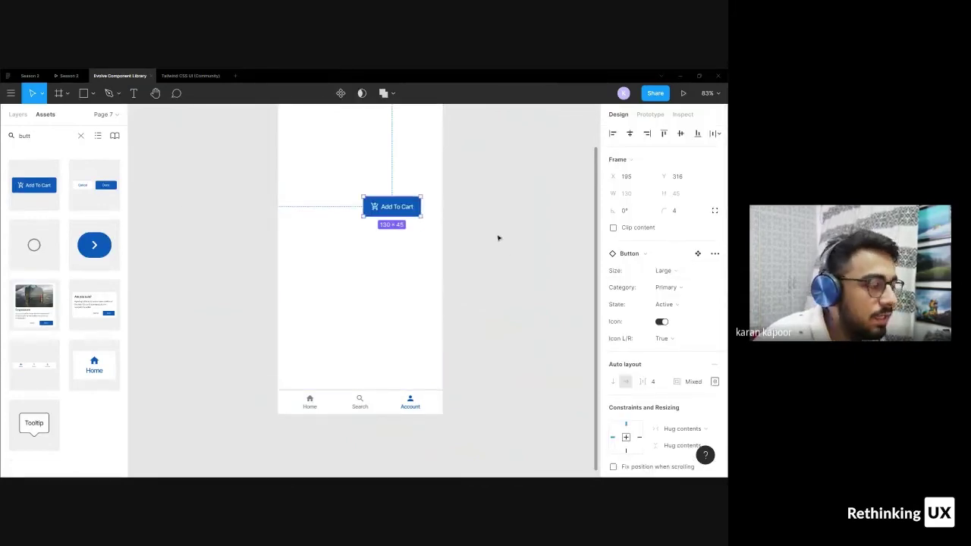
Try the button's variants: Small, Secondary, Disabled, Pressed, and toggle its cart icon off and on
left_click(699, 273)
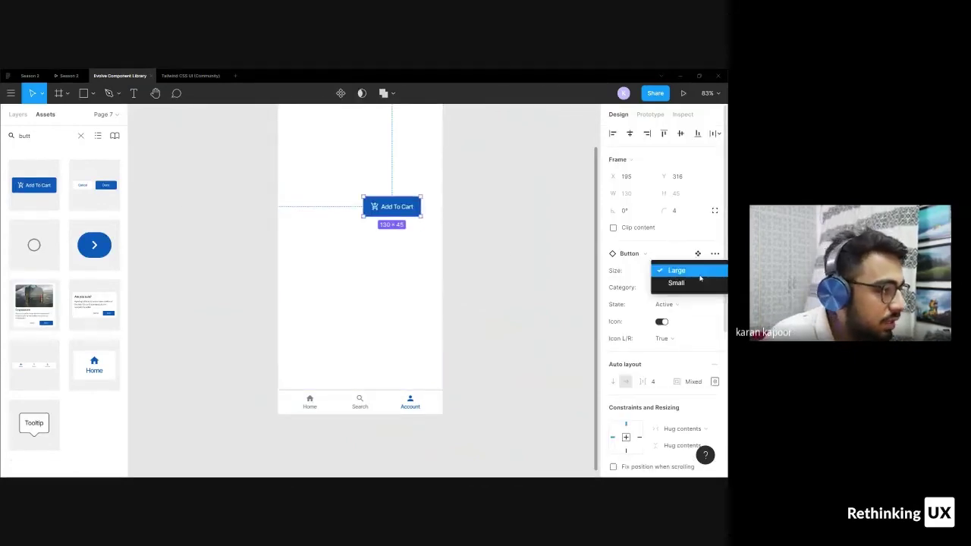
left_click(701, 284)
left_click(685, 292)
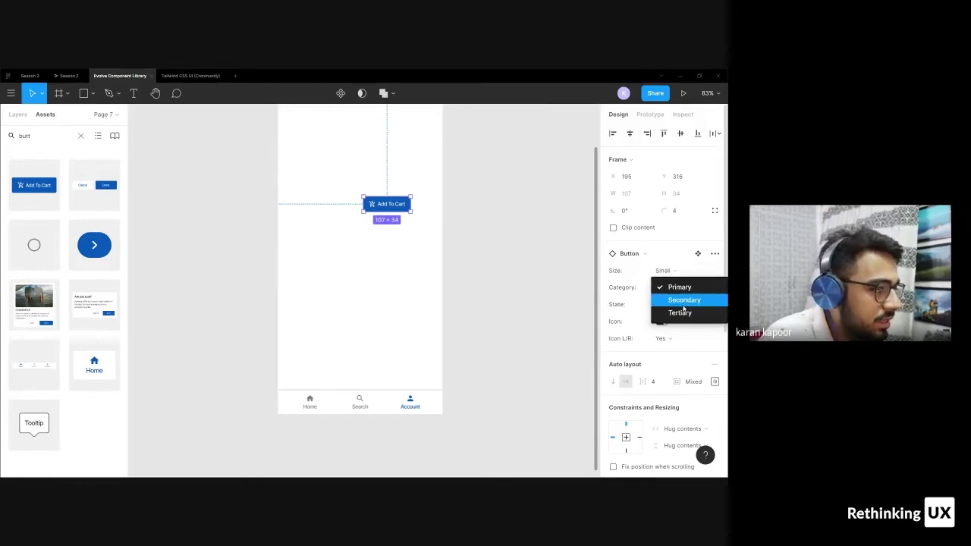
left_click(683, 297)
left_click(678, 303)
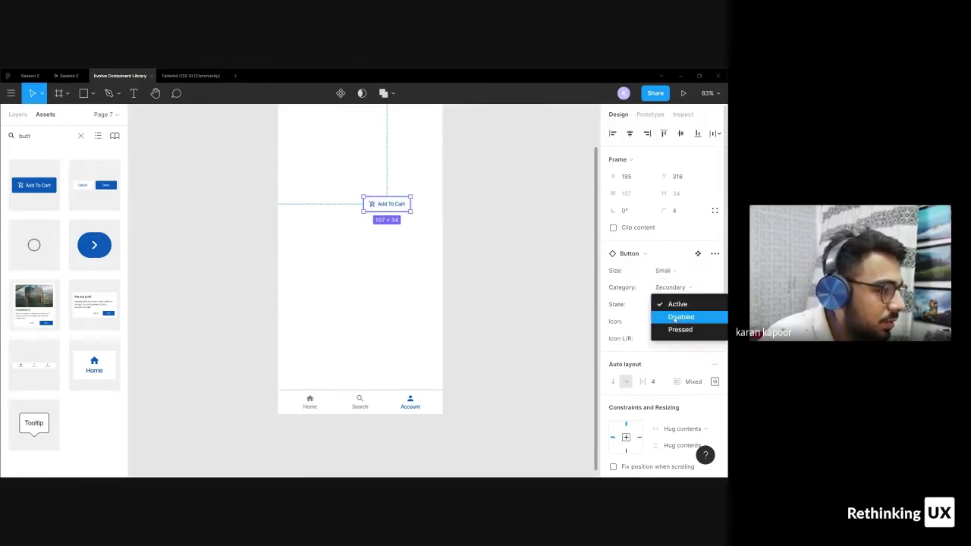
left_click(674, 318)
left_click(670, 304)
left_click(676, 320)
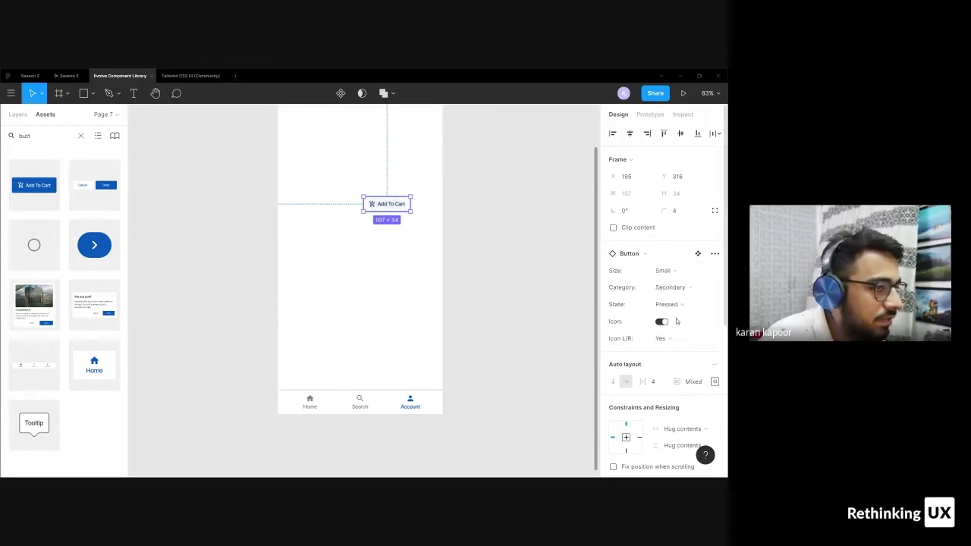
left_click(663, 322)
left_click(663, 322)
left_click(663, 323)
left_click(663, 323)
Set the button back to Disabled, Primary and Large, then deselect it
left_click(672, 304)
left_click(674, 291)
left_click(675, 288)
left_click(677, 275)
left_click(677, 271)
left_click(676, 258)
left_click(488, 273)
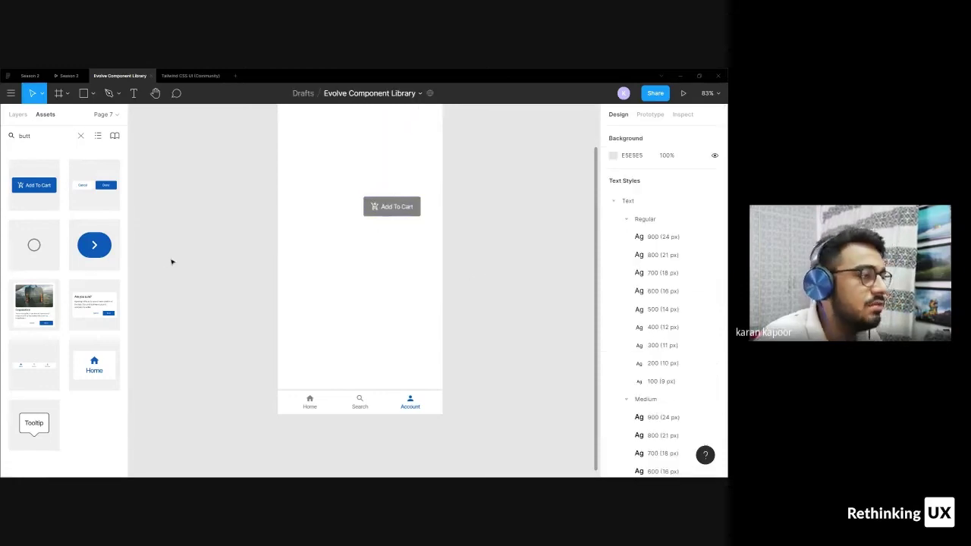
left_click(376, 206)
left_click(334, 213)
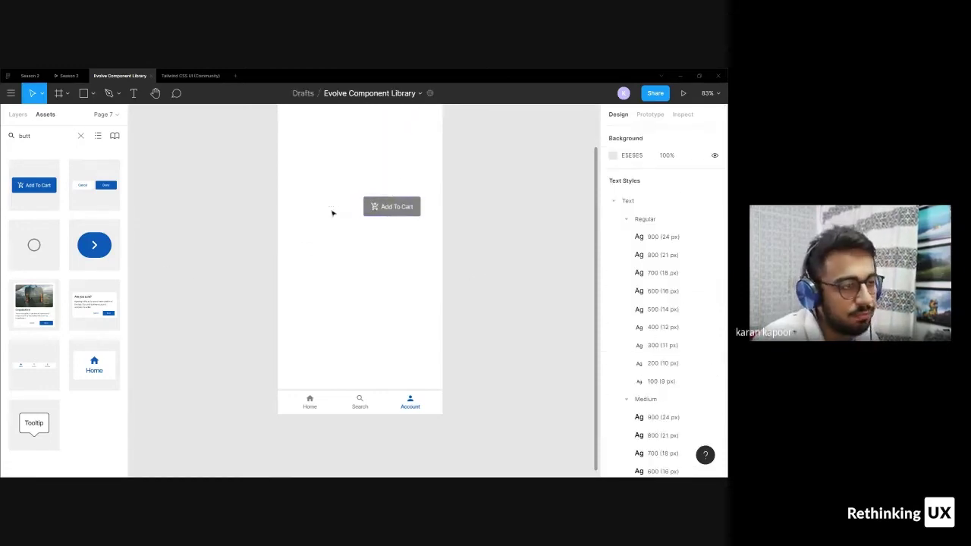
left_click(398, 208)
scroll(397, 208, "up", 3)
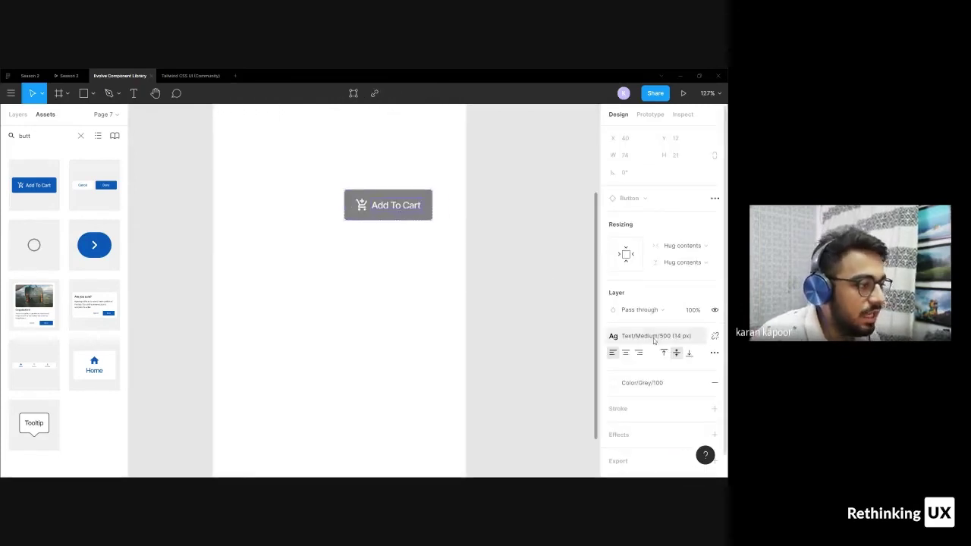
left_click(681, 334)
left_click(473, 297)
left_click(414, 216)
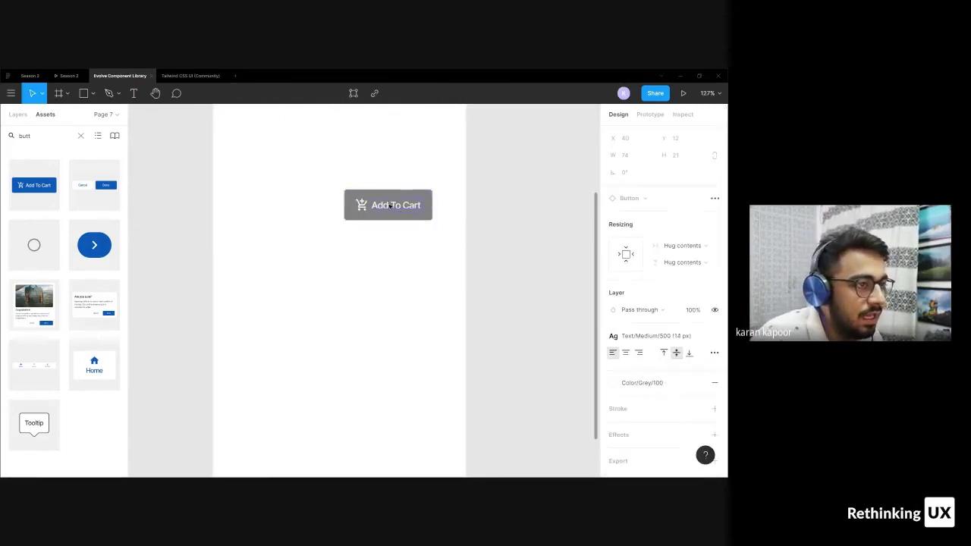
scroll(412, 206, "up", 5)
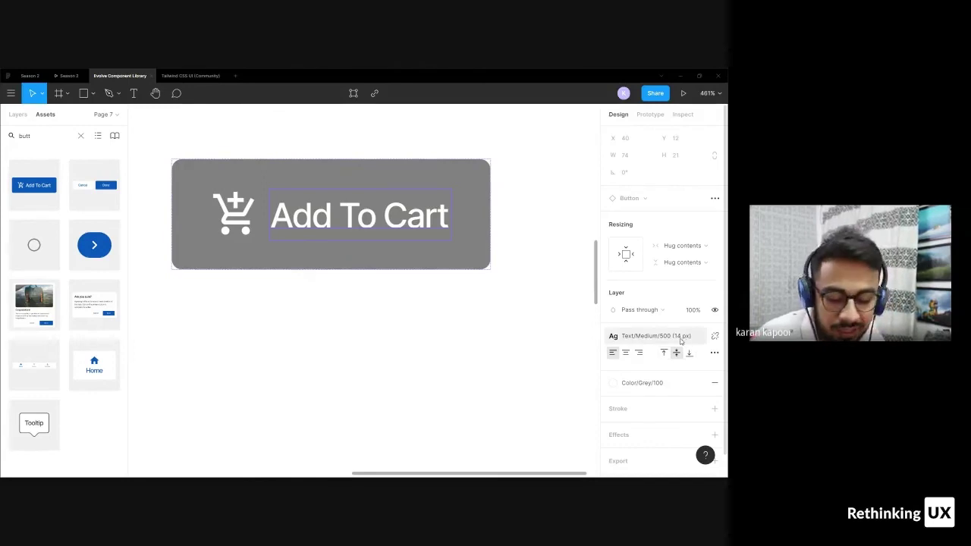
left_click(499, 320)
left_click(318, 212)
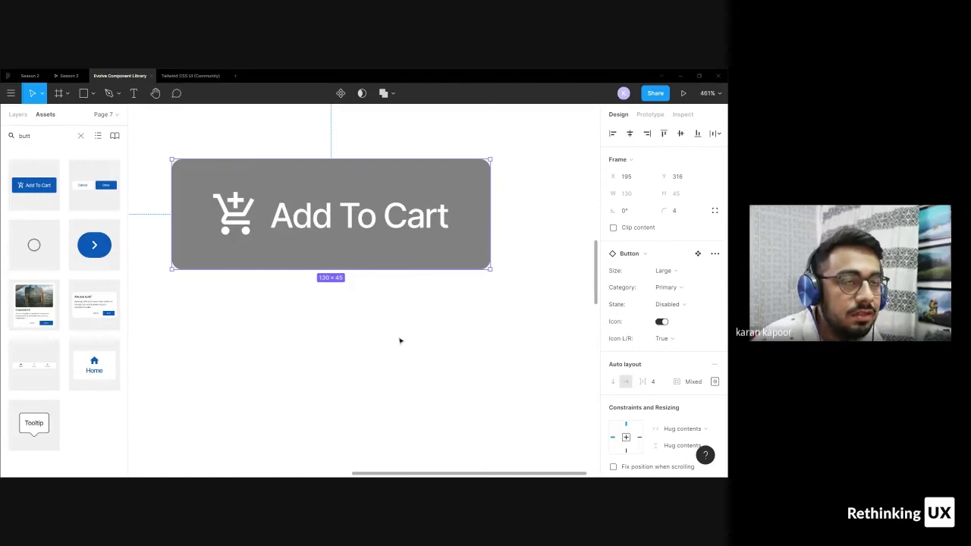
left_click(368, 381)
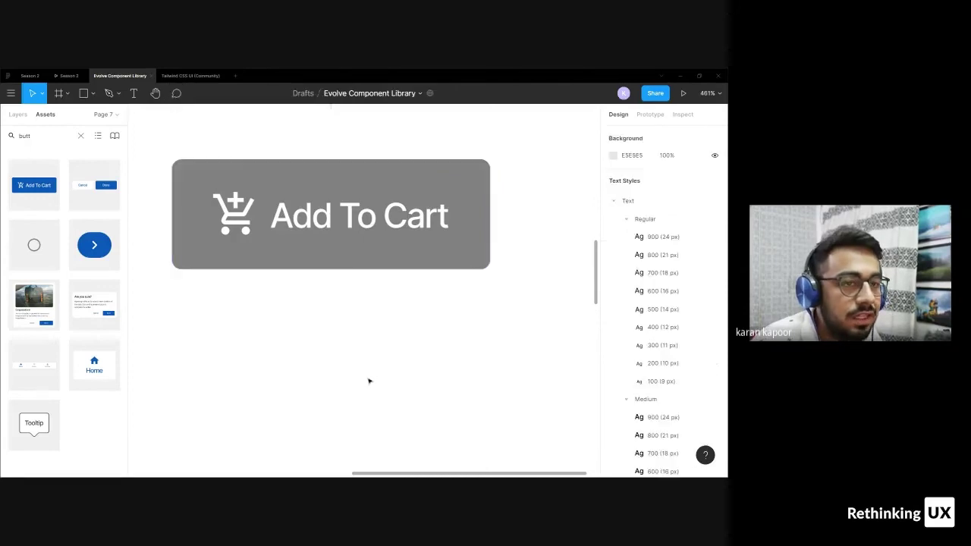
left_click(59, 77)
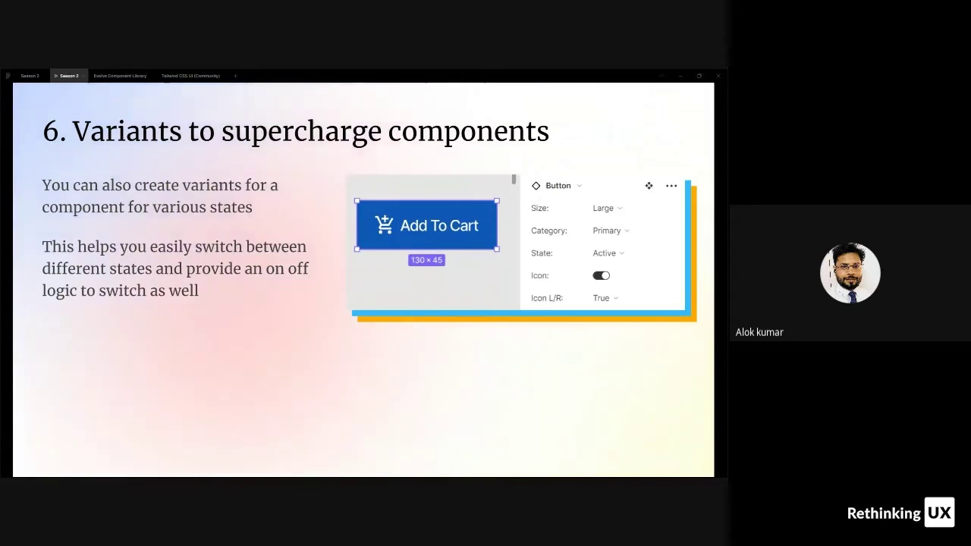
left_click(28, 76)
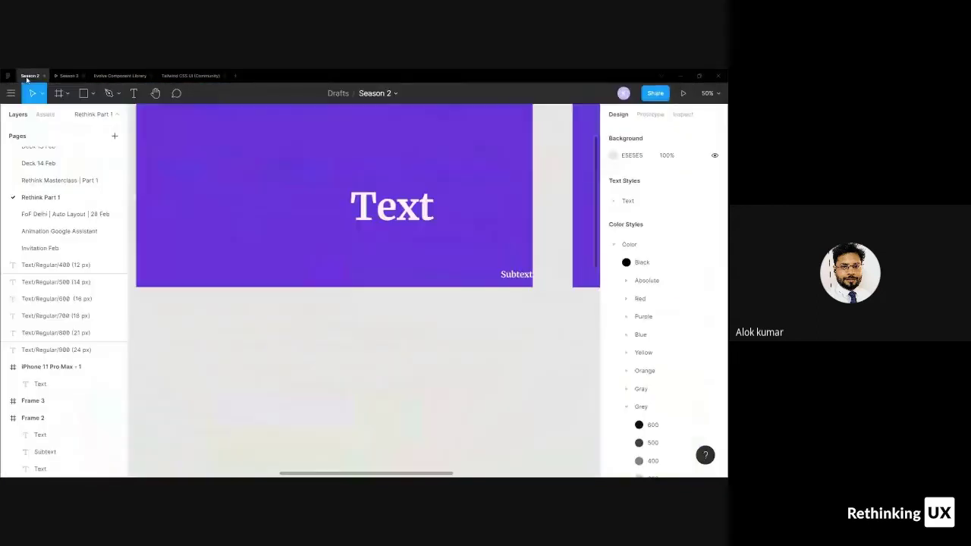
left_click(121, 75)
Jump from the Add To Cart instance to its main Button variants and inspect several labels
scroll(348, 213, "down", 3)
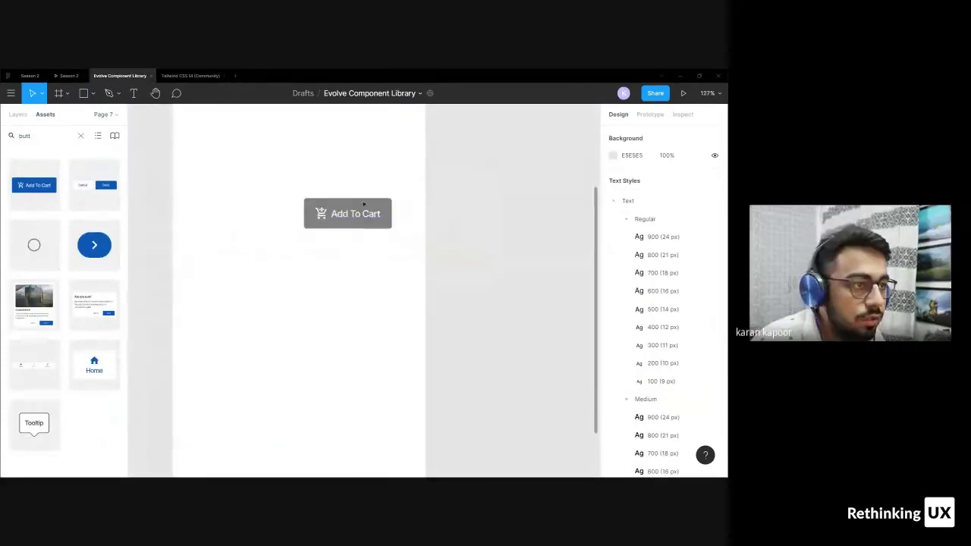
left_click(374, 216)
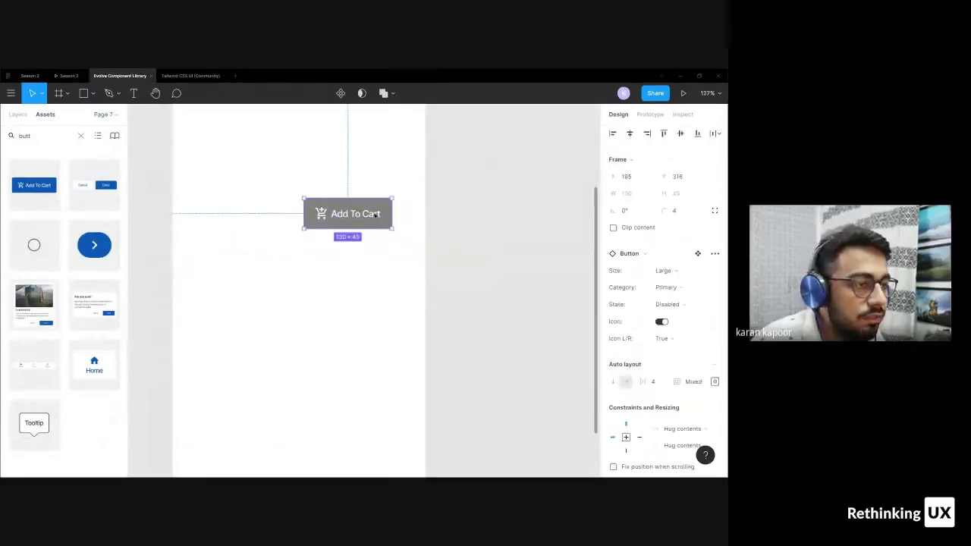
left_click(698, 254)
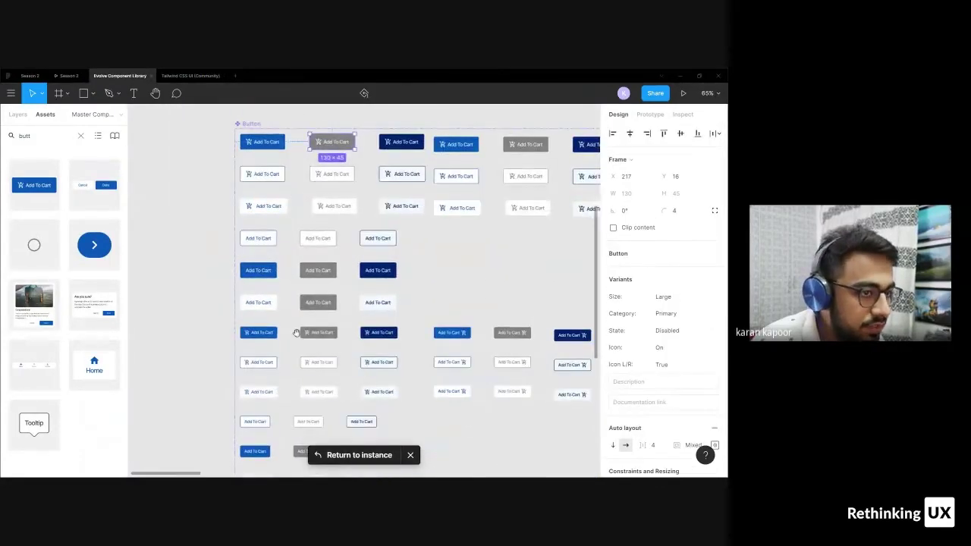
scroll(297, 334, "down", 2)
left_click(244, 150)
left_click(300, 218)
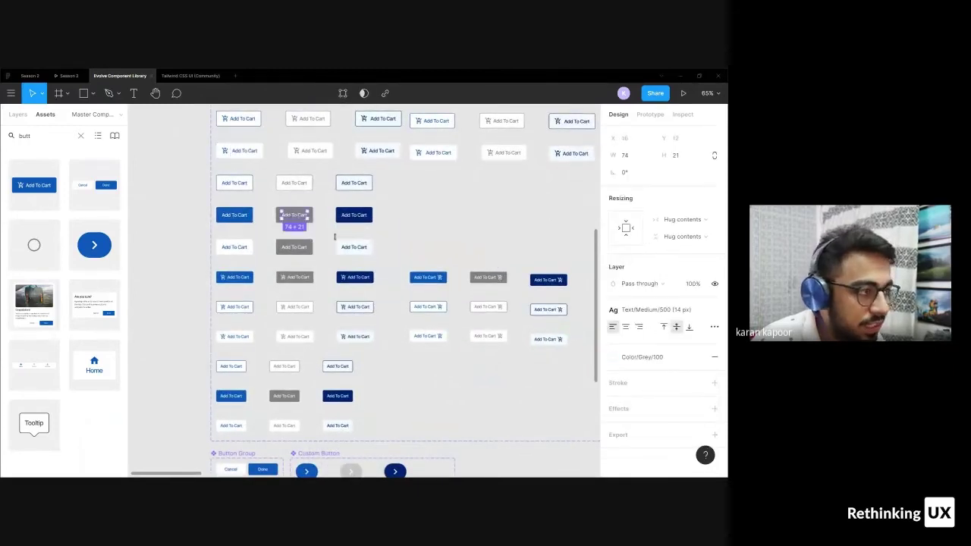
left_click(354, 278)
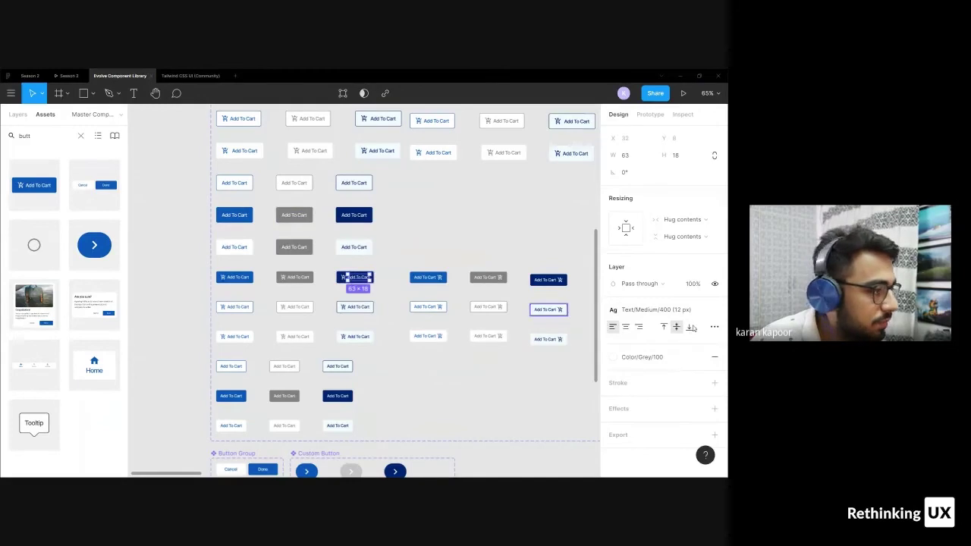
left_click(447, 241)
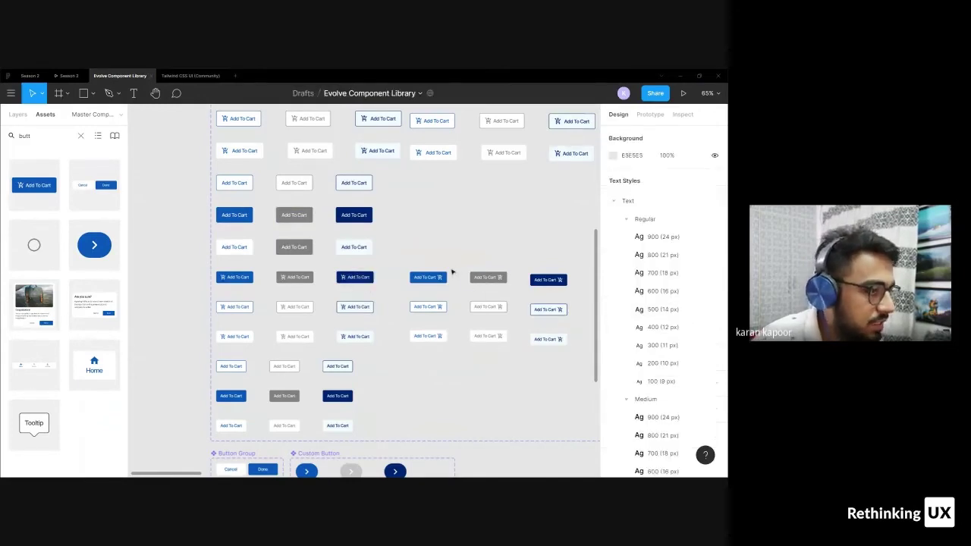
left_click(228, 304)
left_click(274, 264)
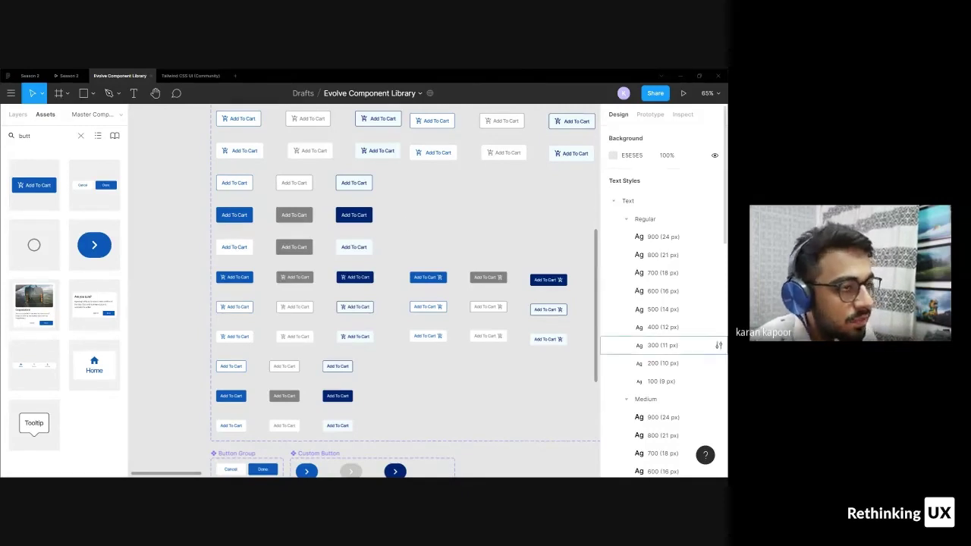
In the Tertiary Pressed variant, move the Add To Cart label ahead of the cart icon
left_click(383, 161)
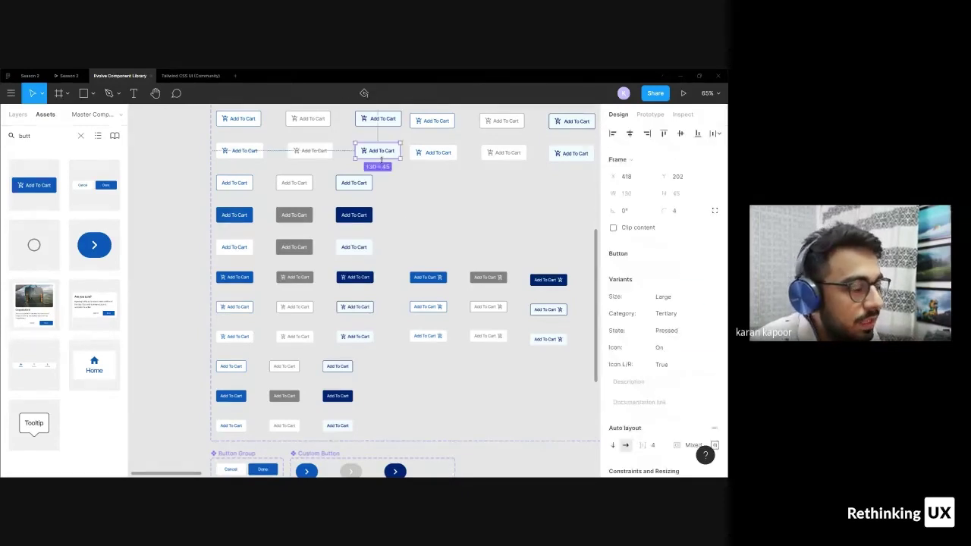
scroll(635, 350, "down", 3)
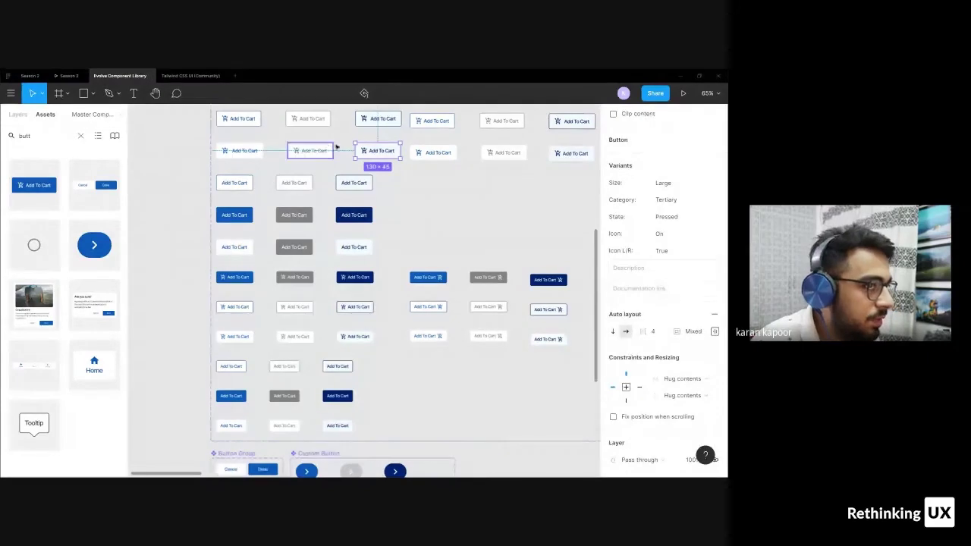
scroll(387, 150, "up", 5)
scroll(465, 196, "down", 5)
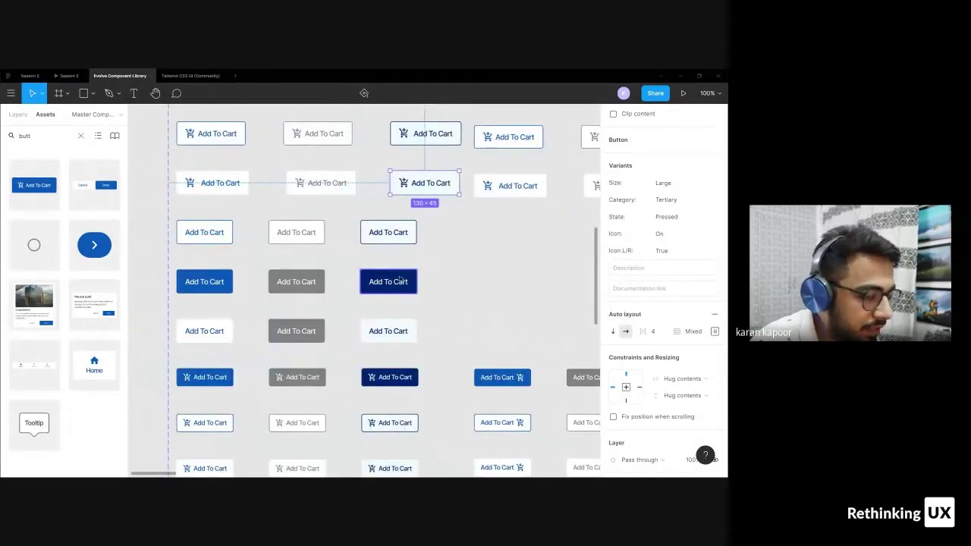
scroll(440, 248, "down", 1)
scroll(440, 247, "up", 2)
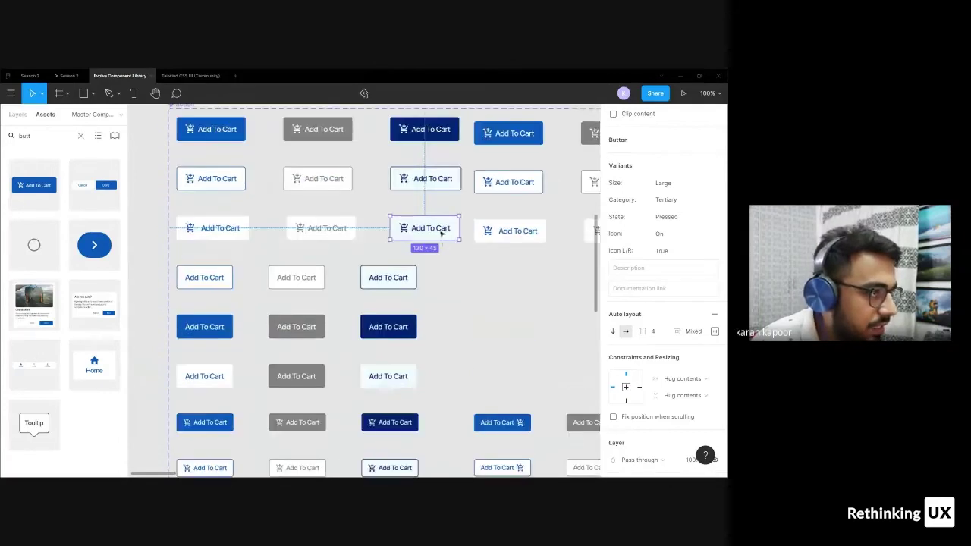
double_click(431, 230)
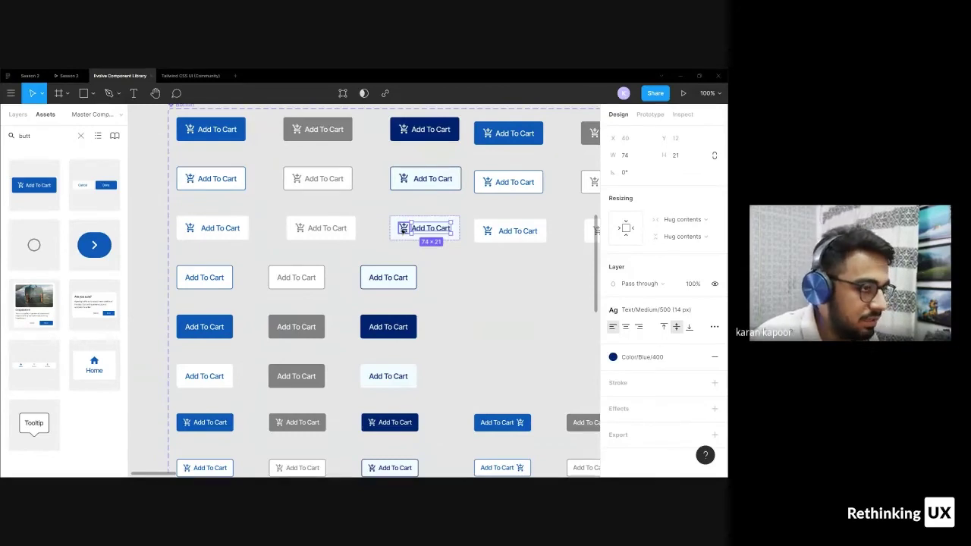
key("Left")
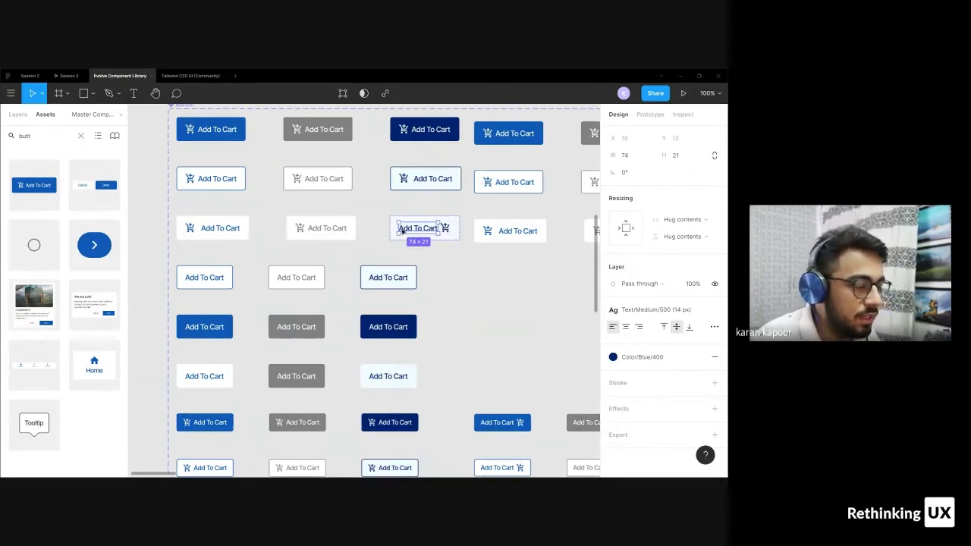
Reselect the label, move it back after the cart icon, then in front again
scroll(437, 226, "up", 3)
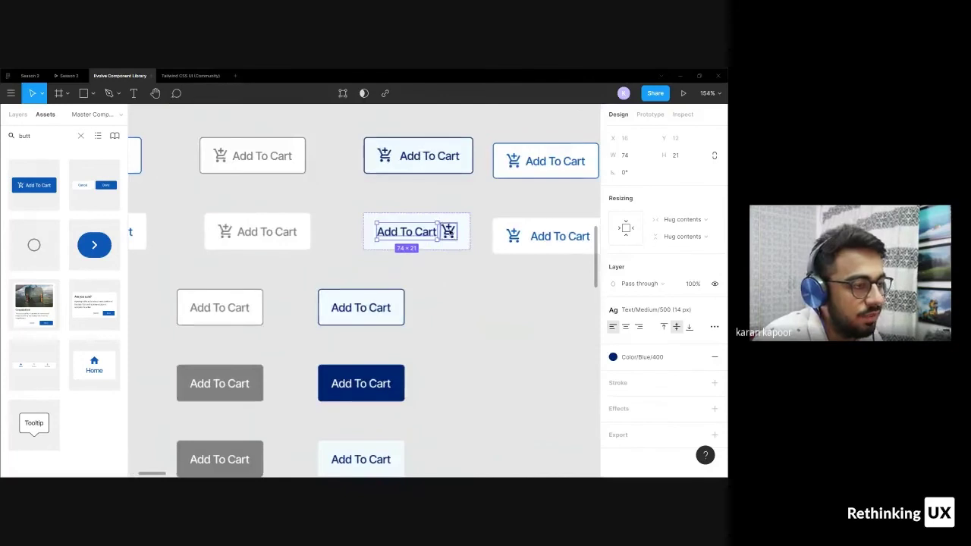
scroll(440, 228, "up", 3)
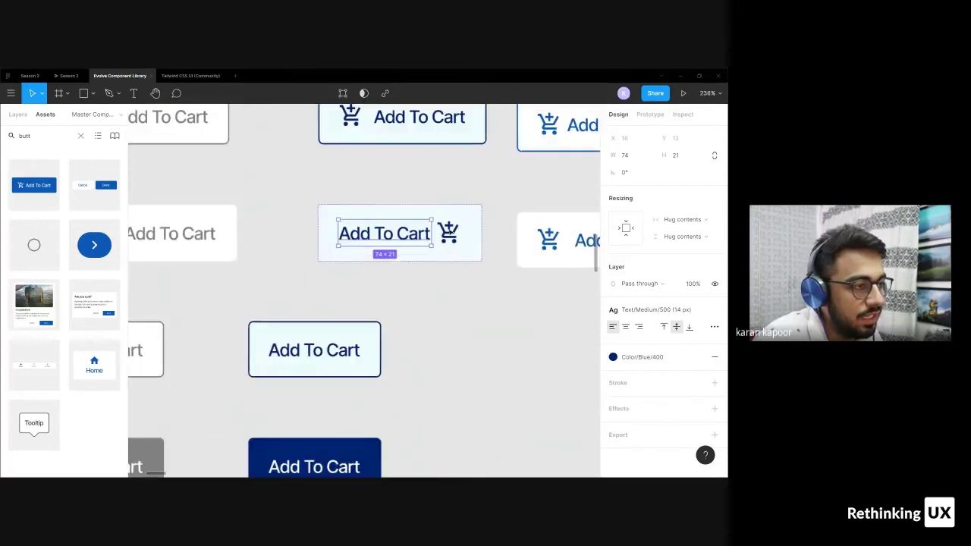
left_click(390, 212)
left_click(417, 230)
key("Right")
scroll(434, 170, "down", 3)
key("Left")
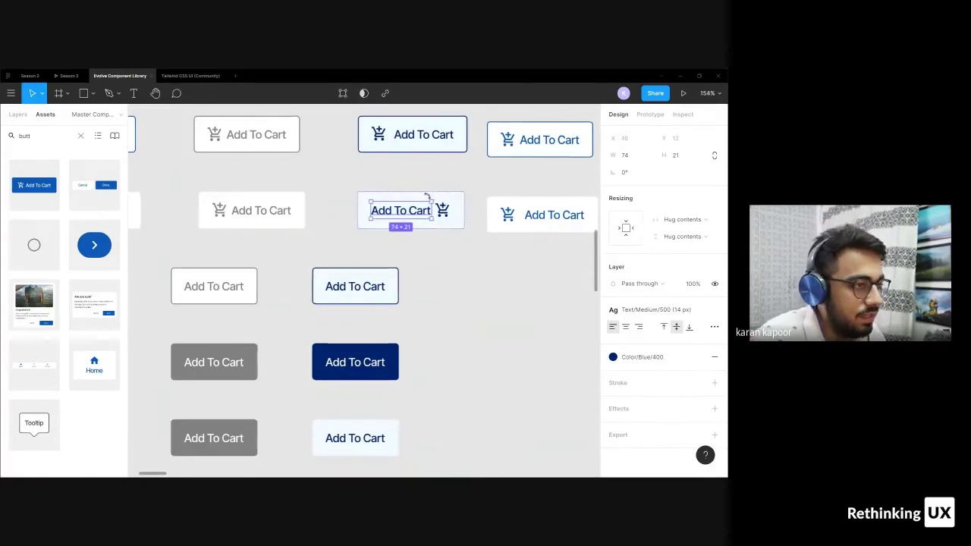
left_click(419, 273)
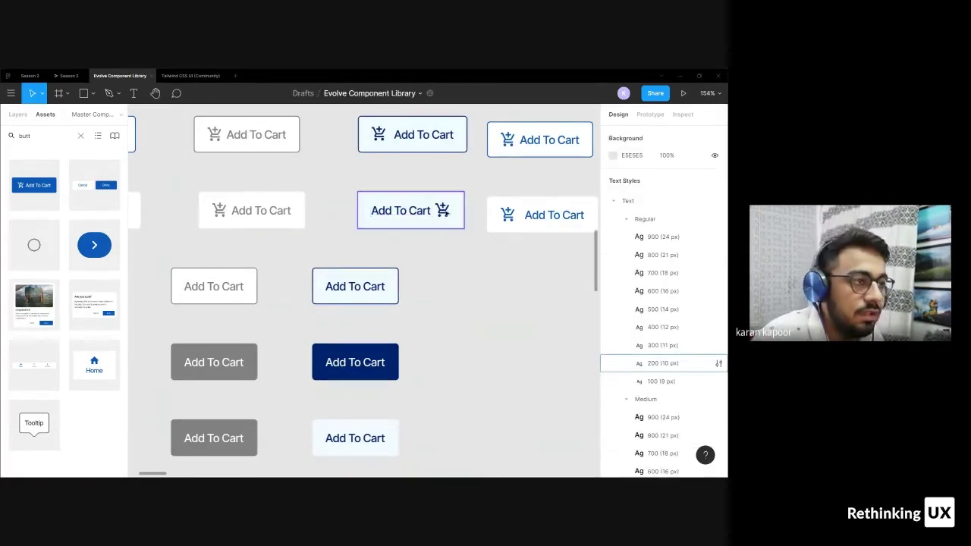
Select the cart icon inside the button, clear the selection, and go to the file browser home
double_click(443, 211)
left_click(437, 255)
scroll(448, 252, "down", 5)
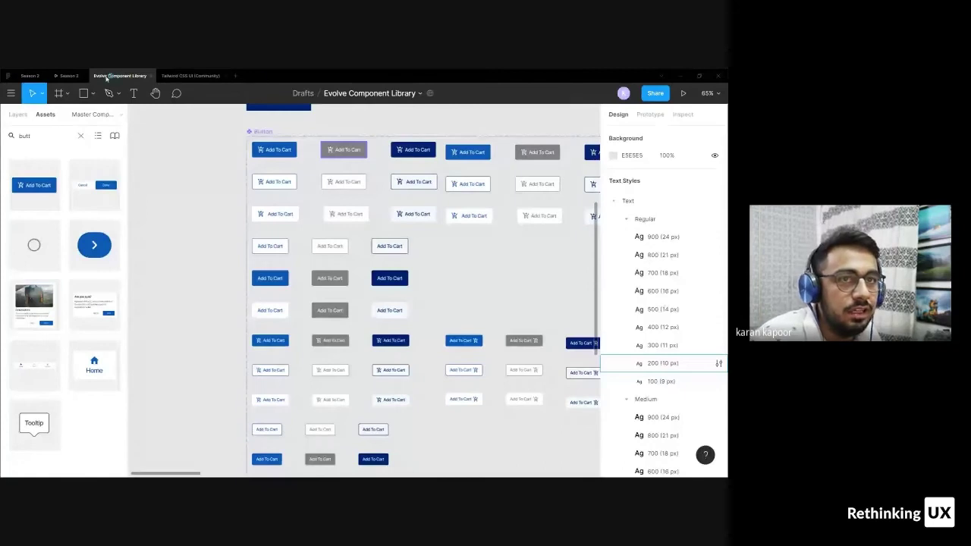
left_click(9, 76)
Search 'ev', glance at the Tailwind CSS UI community page, and return to Community
double_click(195, 96)
type("ev")
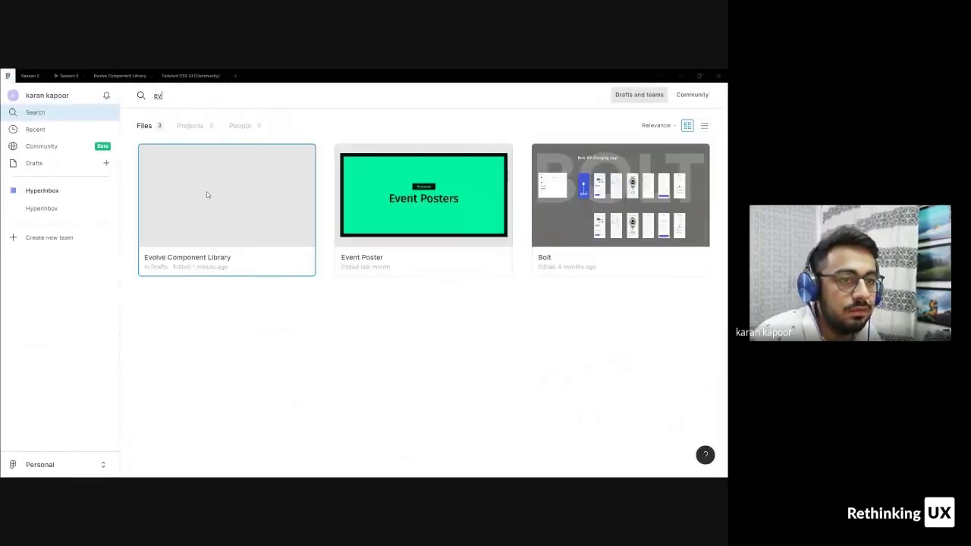
left_click(35, 146)
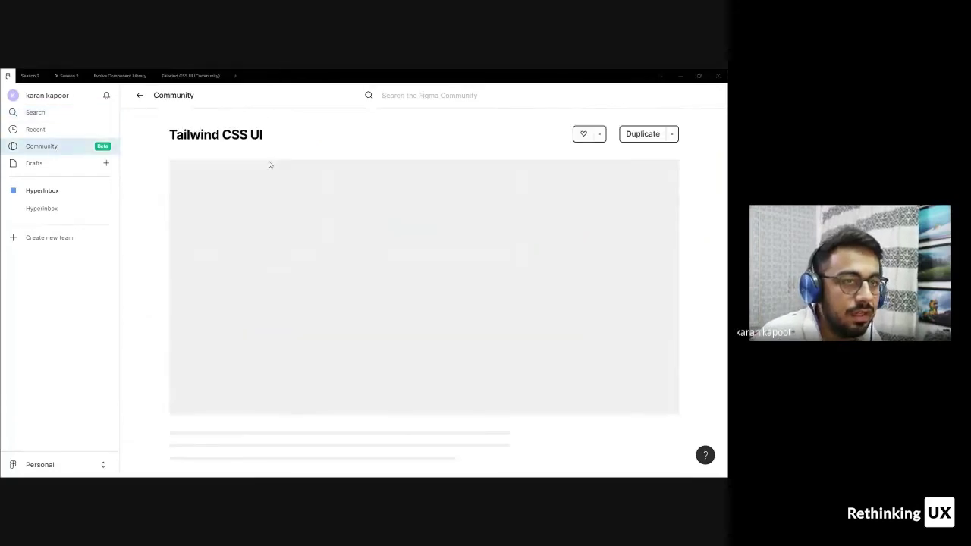
left_click(139, 96)
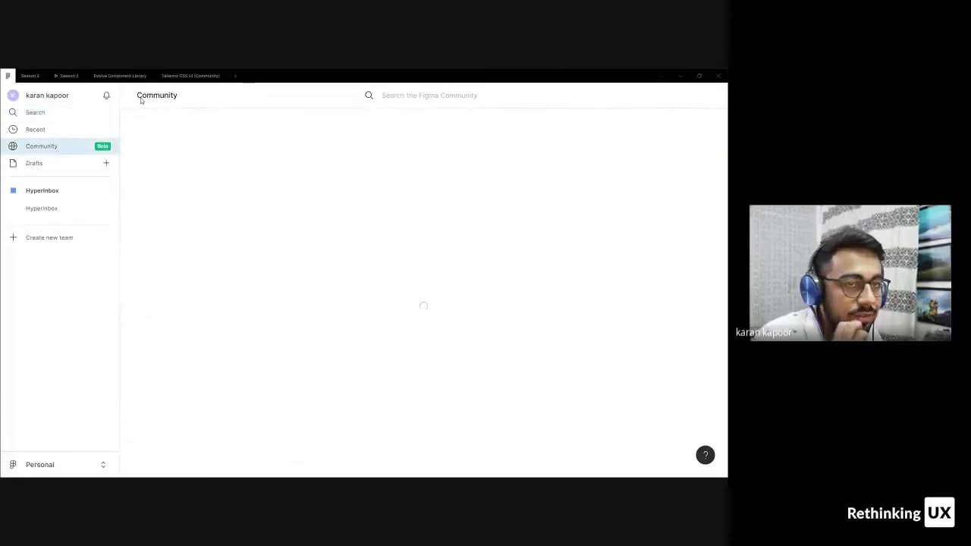
scroll(543, 224, "down", 5)
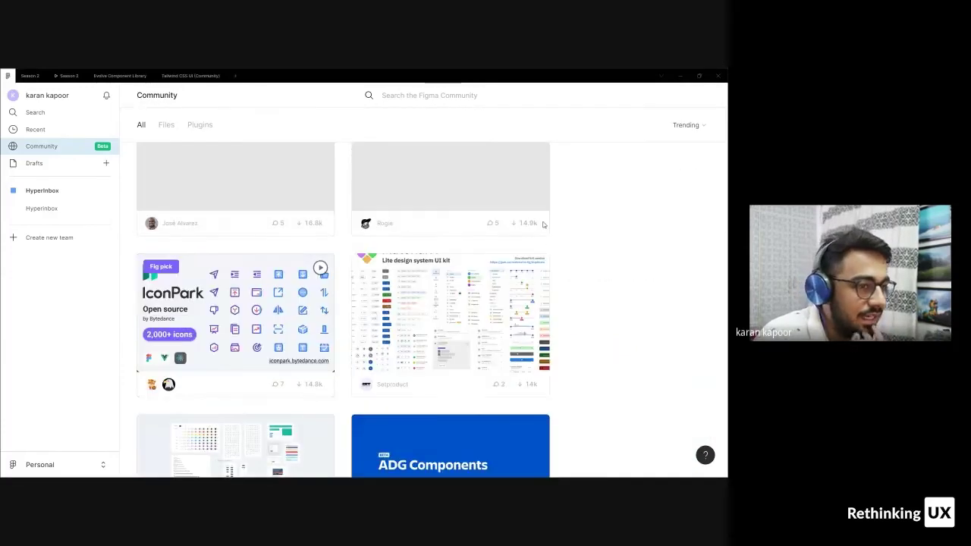
scroll(326, 244, "down", 4)
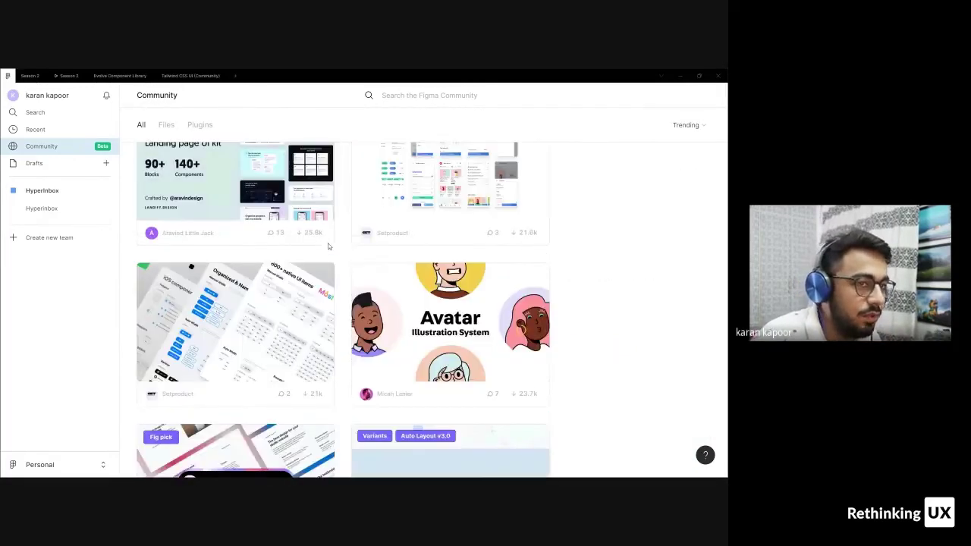
scroll(326, 248, "up", 10)
Search Community for 'evolve', copy the Evolve Component Library link, and return to Season 2
left_click(402, 97)
type("ec")
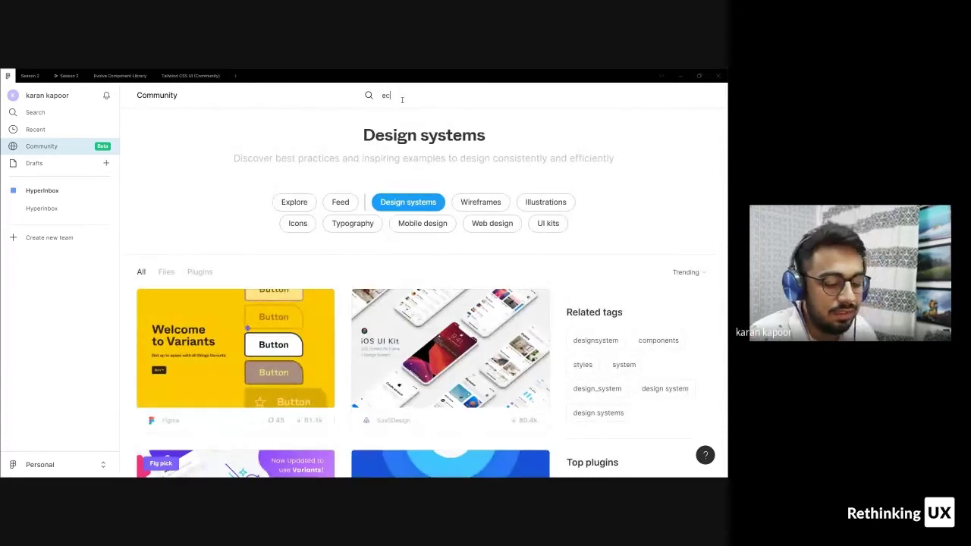
key("BackSpace")
type("v")
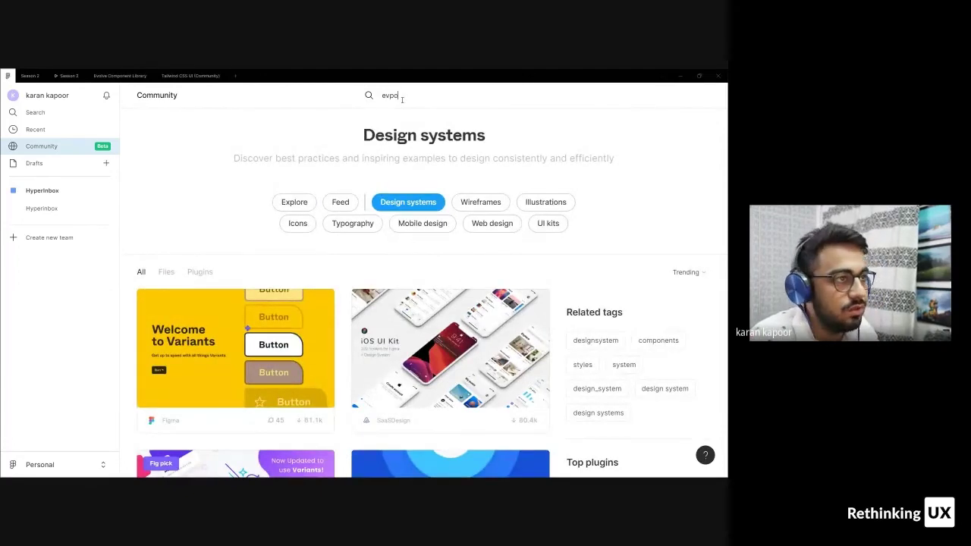
type("olve")
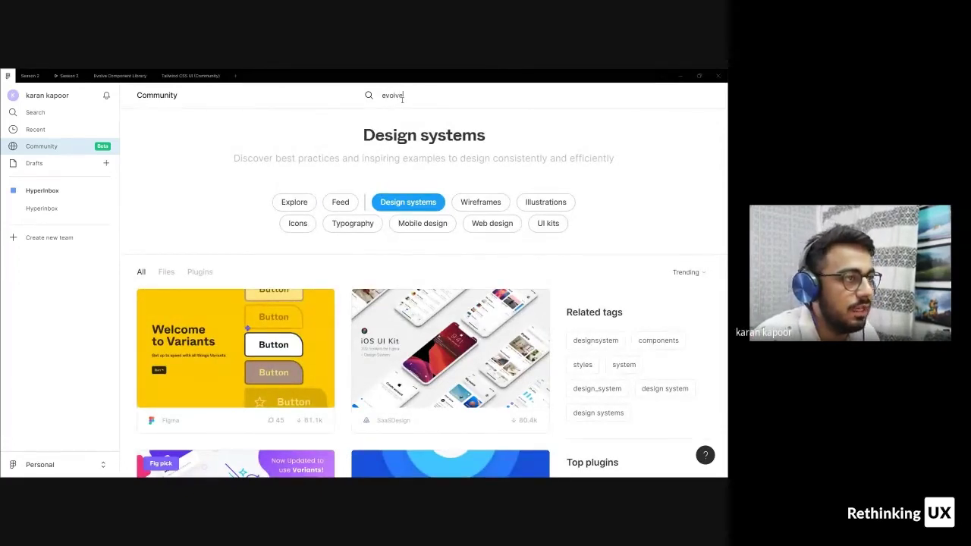
key("Return")
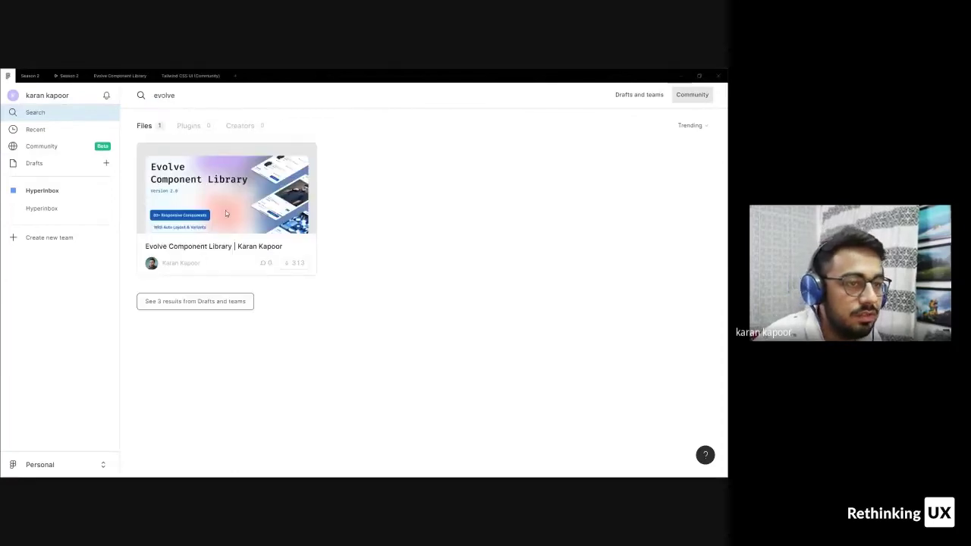
left_click(225, 214)
scroll(612, 347, "down", 3)
scroll(612, 348, "down", 3)
left_click(594, 332)
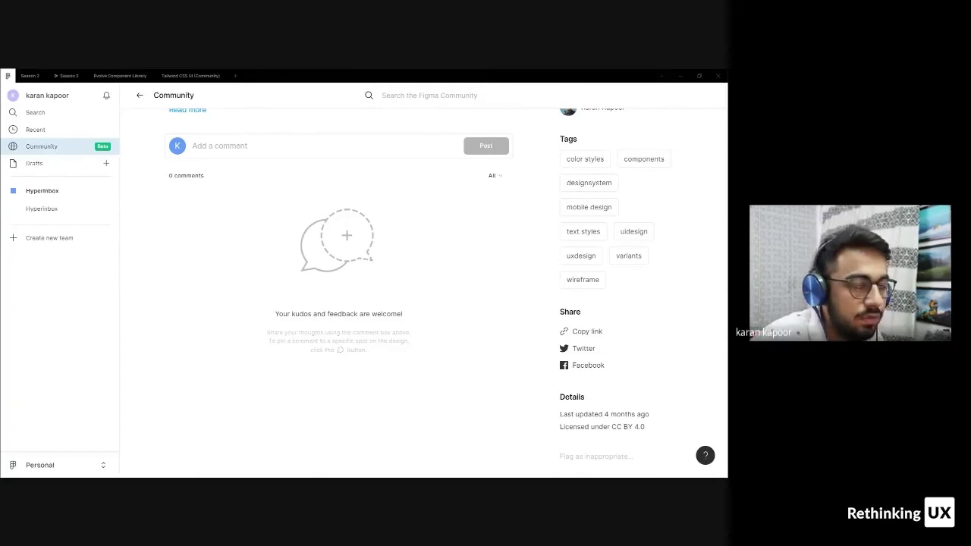
left_click(56, 79)
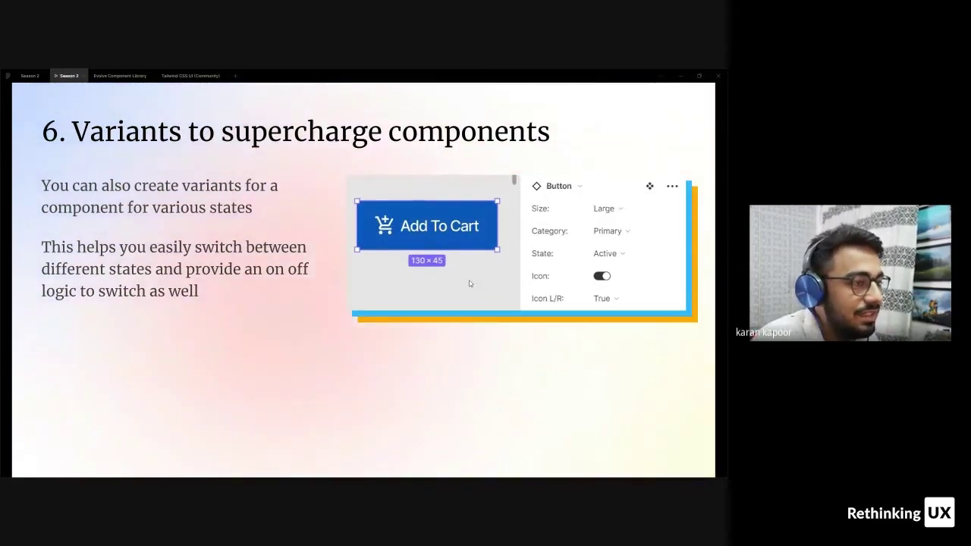
Advance to the 'Interactive Components for prototyping' slide, then return to the Evolve Component Library
key("Right")
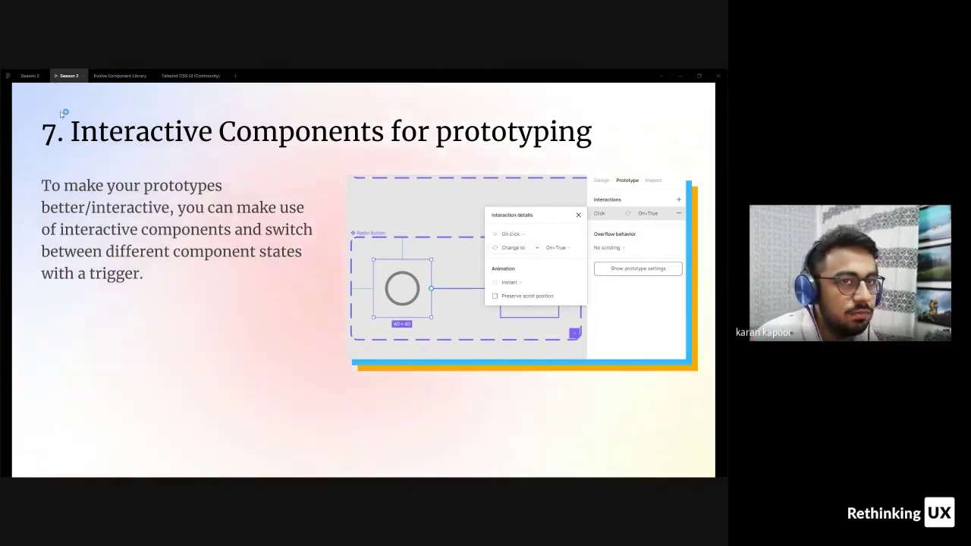
mouse_move(30, 75)
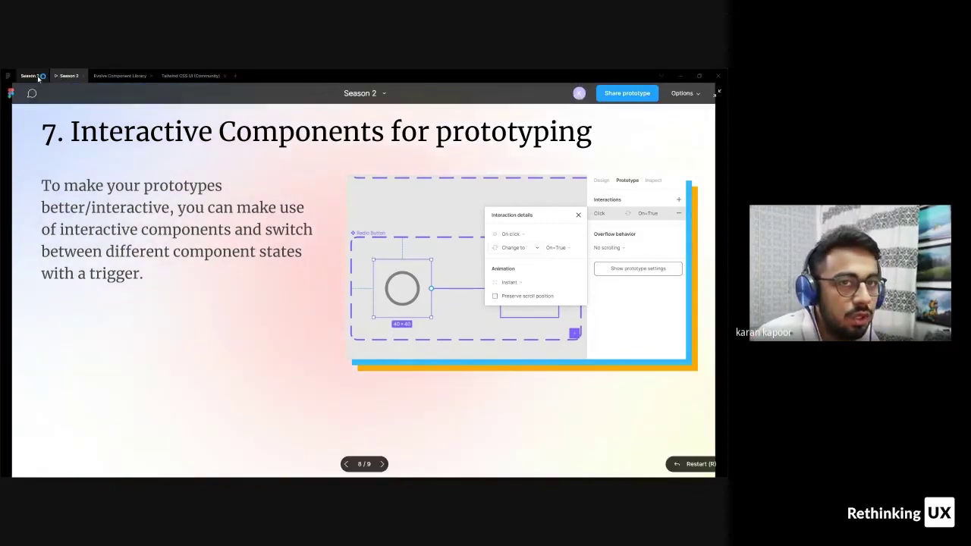
left_click(123, 78)
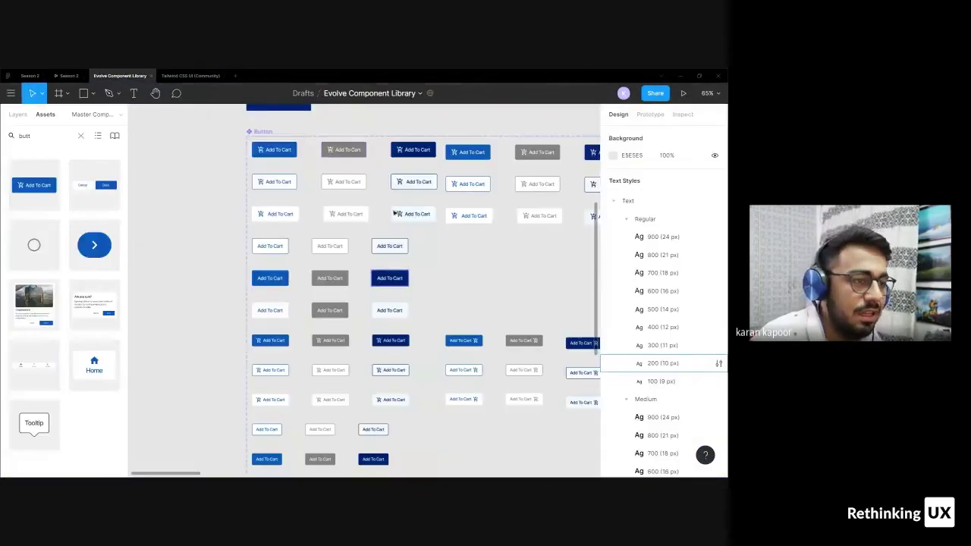
Inspect the off Radio Button variant's prototype interaction: On click, change to On=True, Instant
scroll(395, 214, "down", 10)
scroll(441, 238, "right", 5)
scroll(319, 253, "down", 5)
scroll(479, 204, "up", 8)
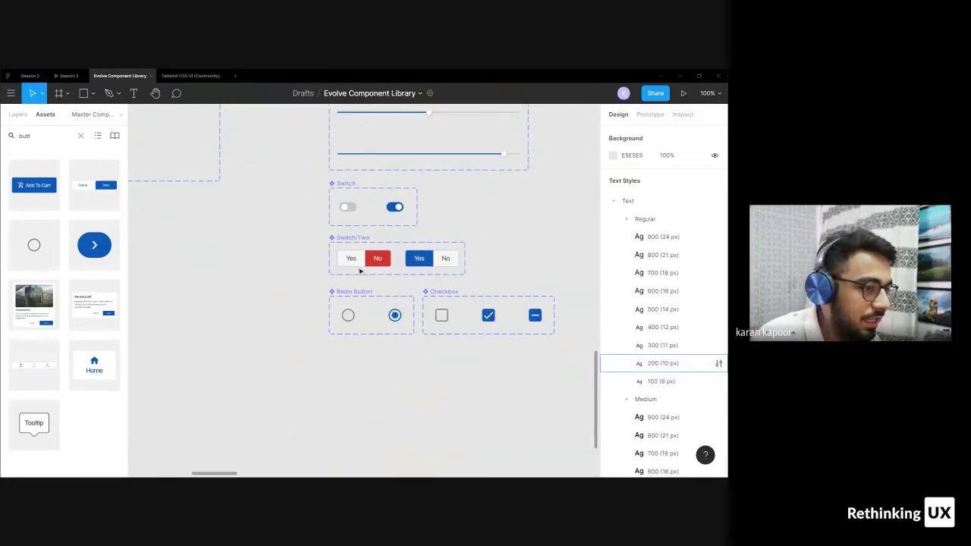
scroll(352, 328, "up", 5)
left_click(353, 327)
scroll(376, 295, "up", 3)
scroll(321, 250, "down", 3)
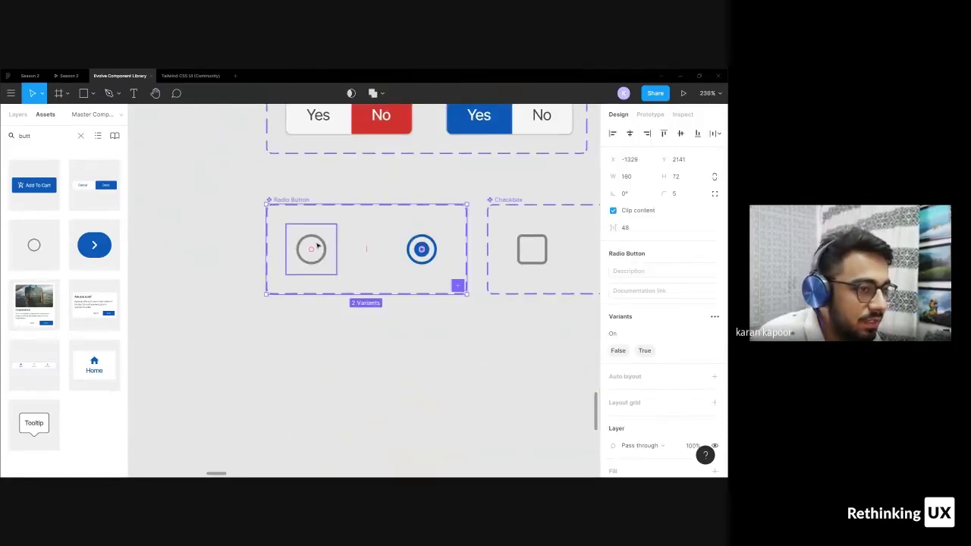
left_click(320, 249)
left_click(422, 249)
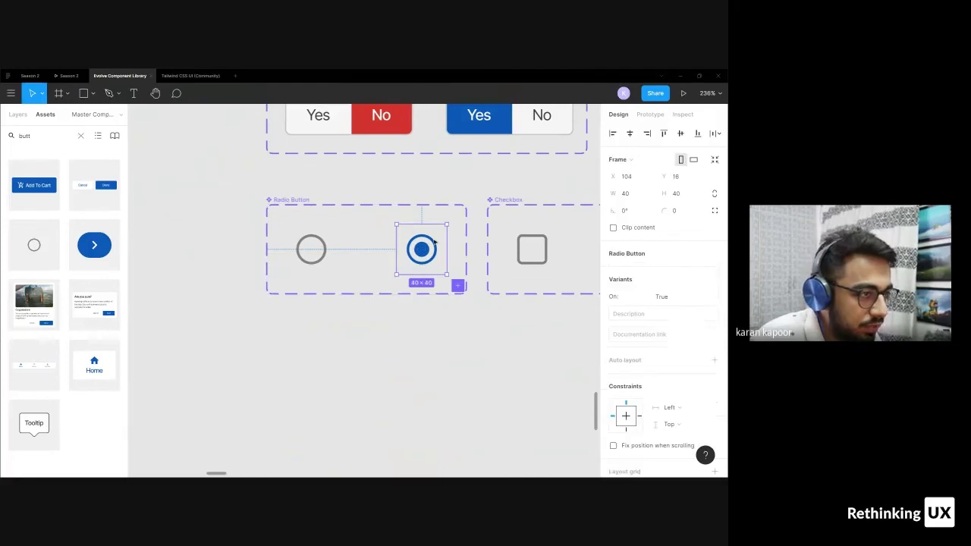
left_click(650, 114)
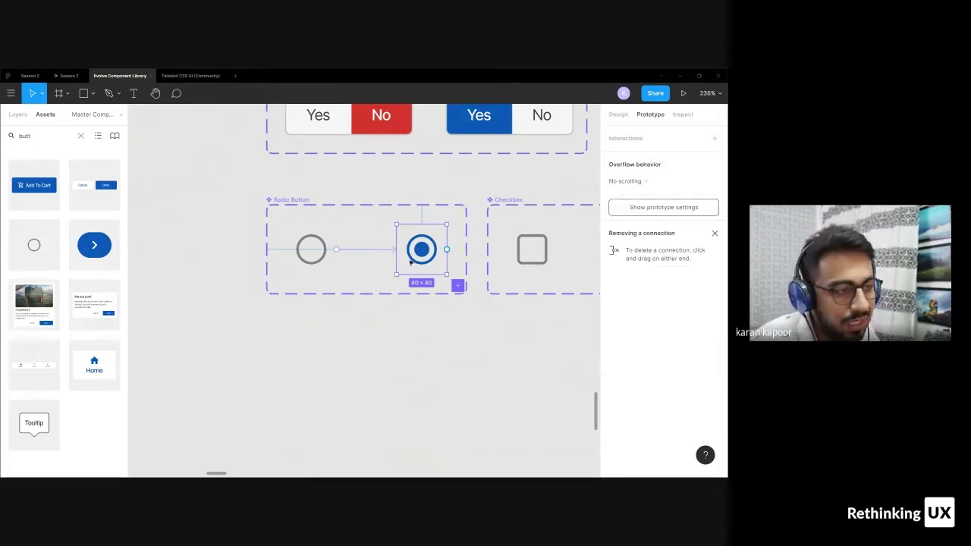
left_click(365, 252)
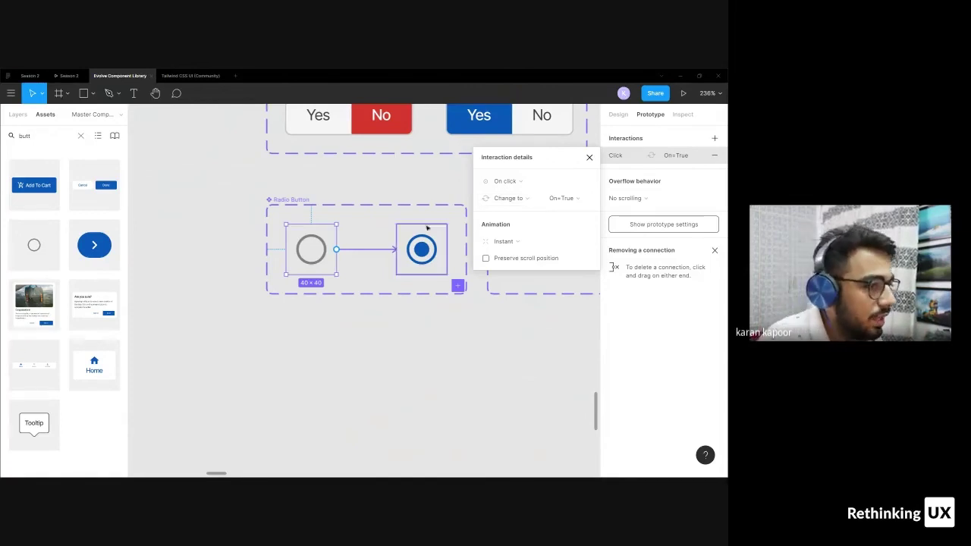
Delete the existing click interaction and review the component set's On variant property
key("Delete")
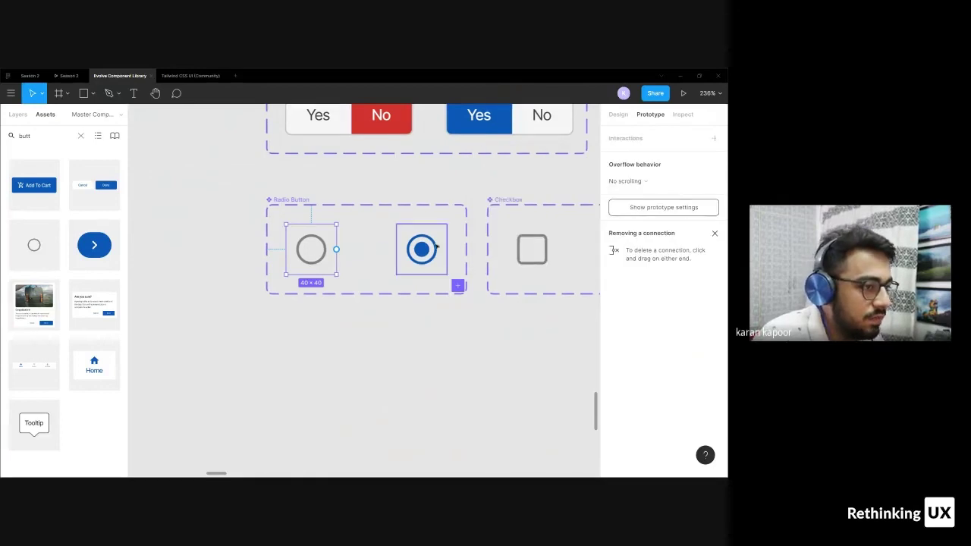
scroll(424, 252, "up", 3)
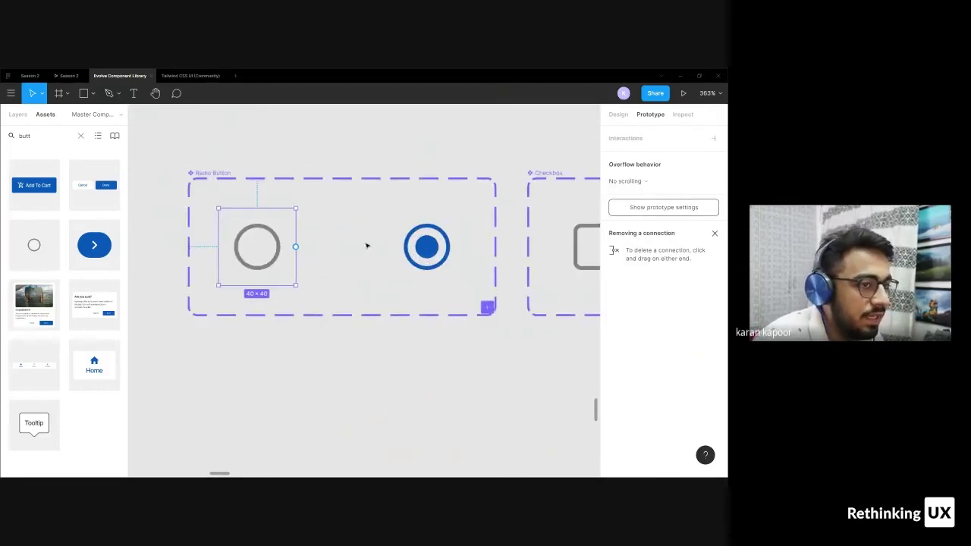
key("Escape")
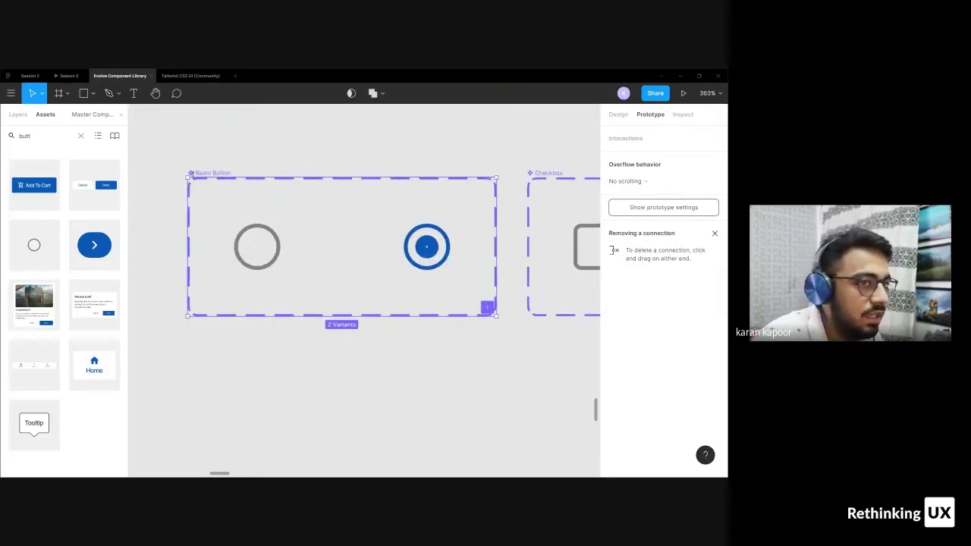
left_click(618, 114)
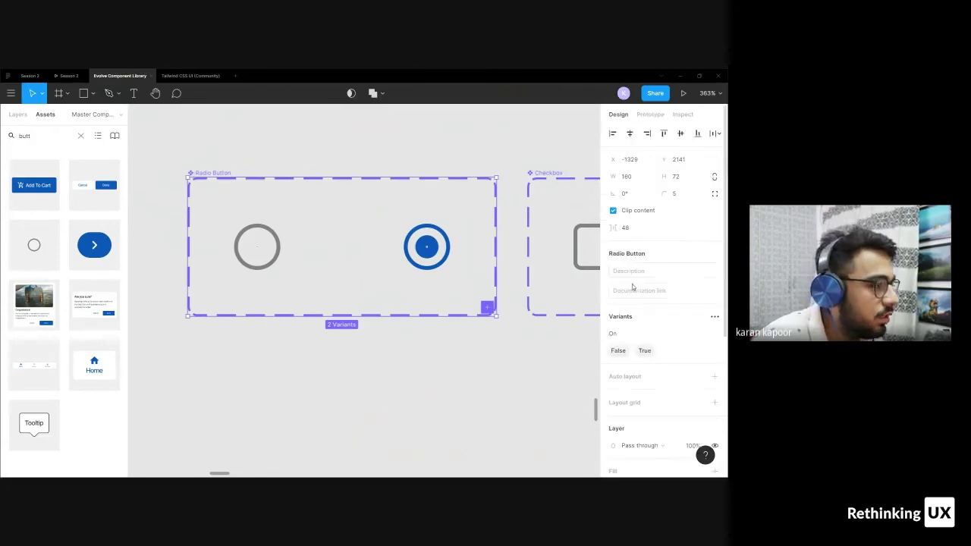
double_click(612, 332)
Select the empty radio variant and show its prototype settings
left_click(180, 137)
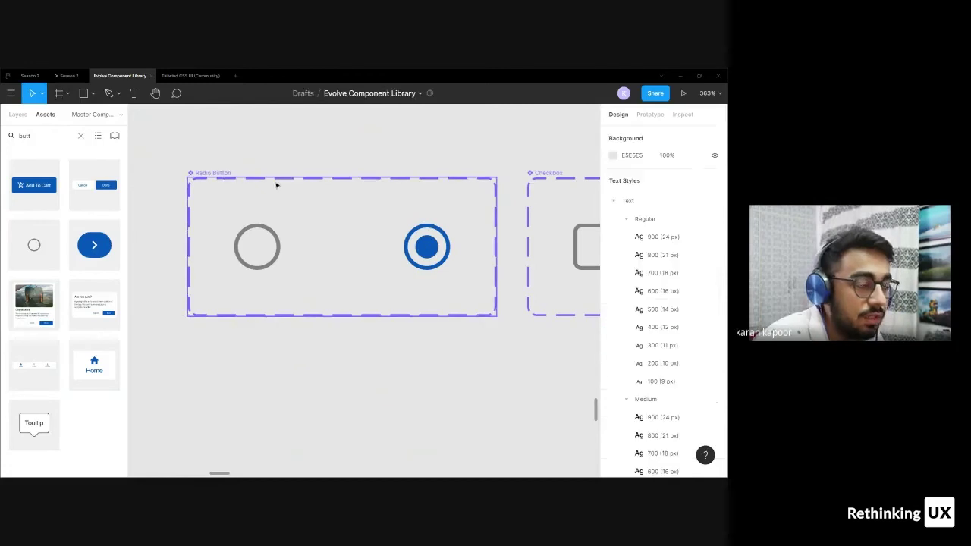
left_click(286, 258)
left_click(456, 257)
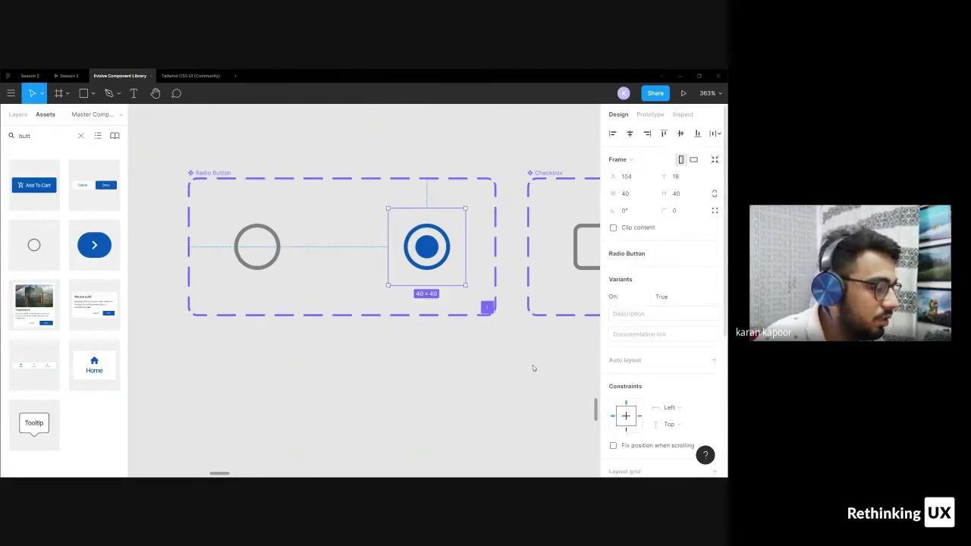
left_click(533, 365)
left_click(260, 264)
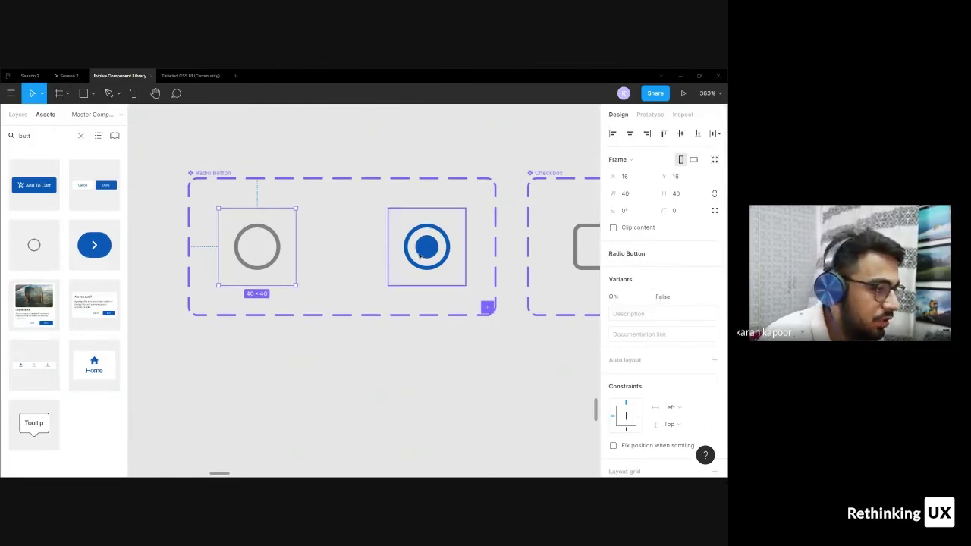
left_click(651, 113)
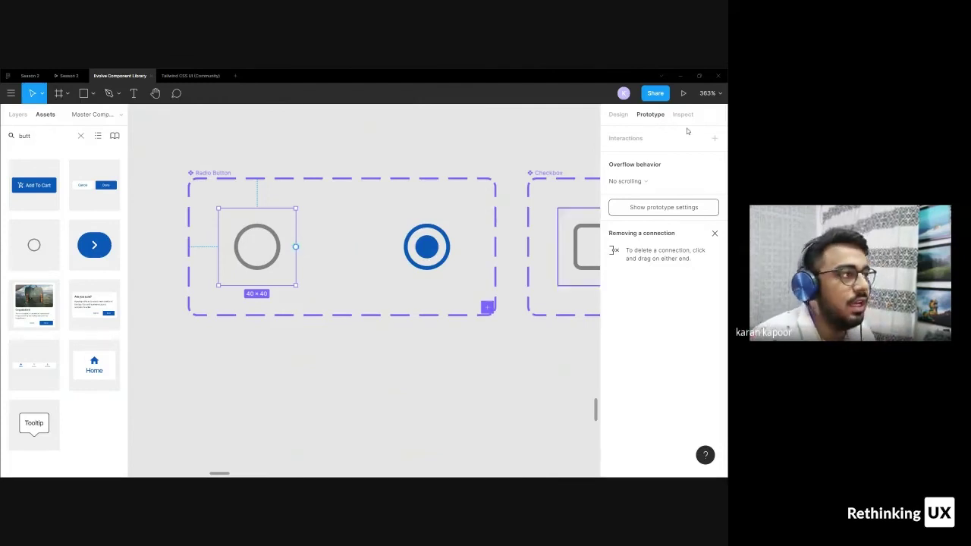
Connect the empty radio to the filled On=True variant with a Change to action
left_click(351, 236)
left_click(258, 247)
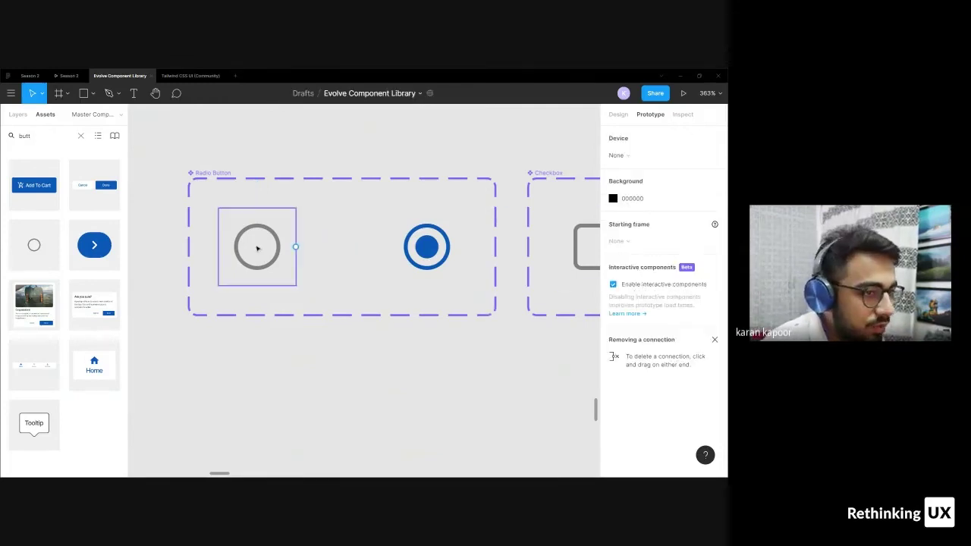
left_click_drag(296, 247, 400, 251)
left_click(515, 199)
left_click(515, 199)
left_click(513, 201)
left_click(514, 202)
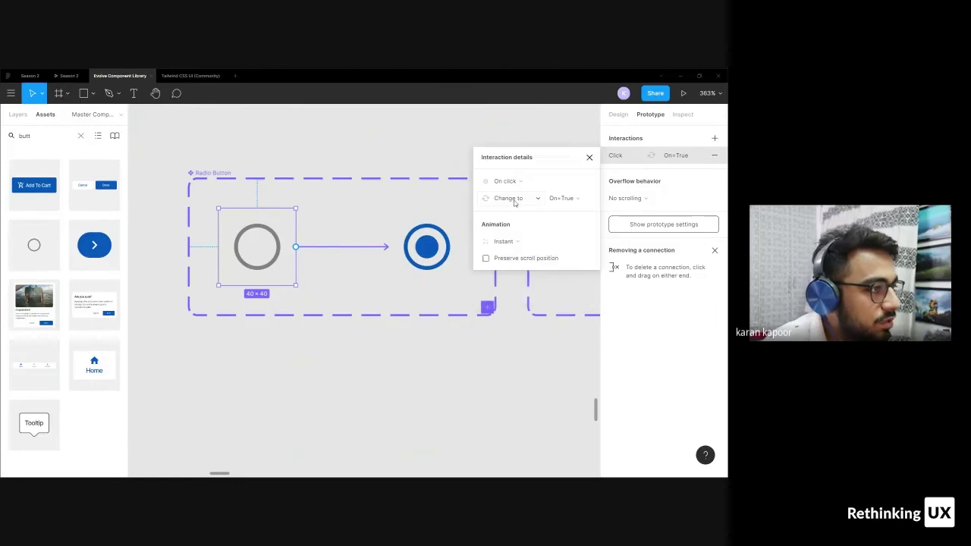
Set the transition to Smart animate, ease out, 200ms, and close the interaction details
left_click(513, 241)
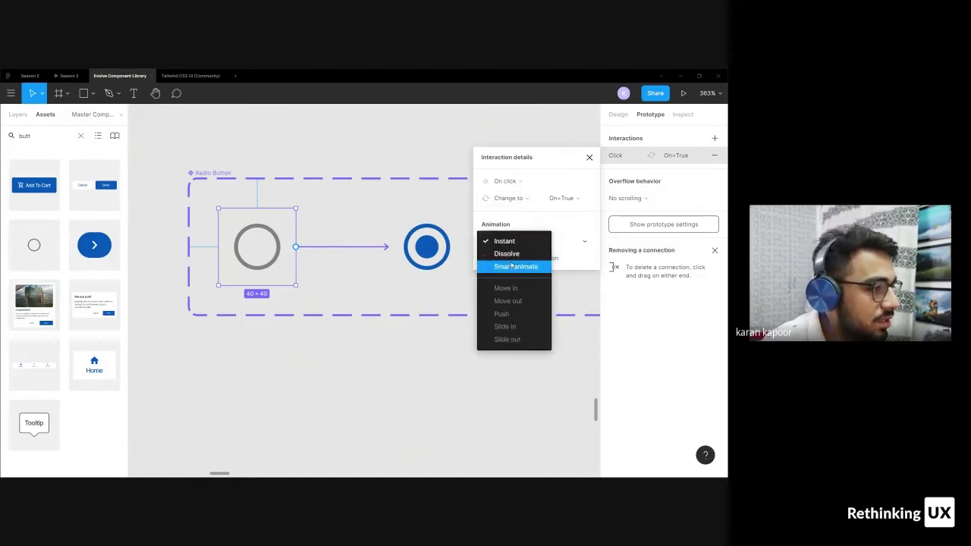
left_click(512, 266)
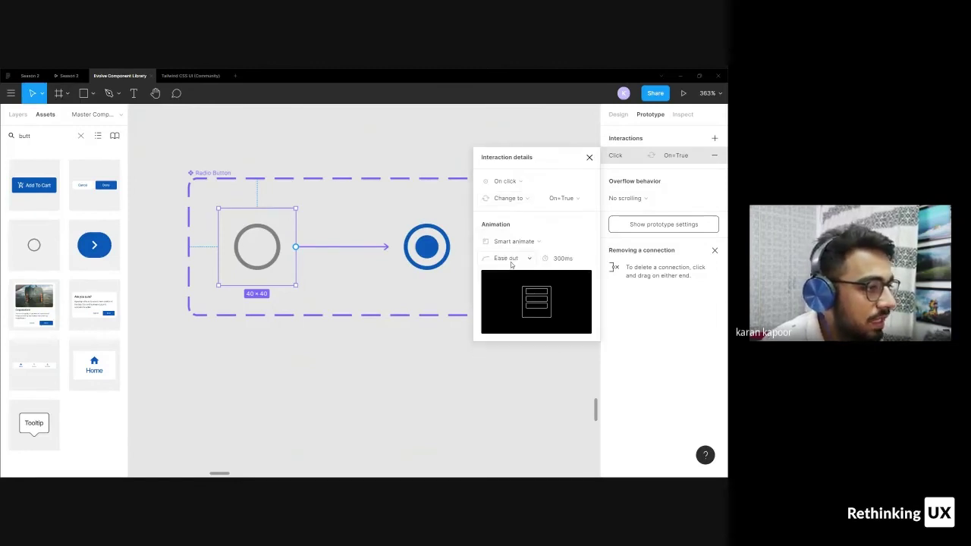
left_click(563, 263)
type("200")
key("Return")
left_click(590, 158)
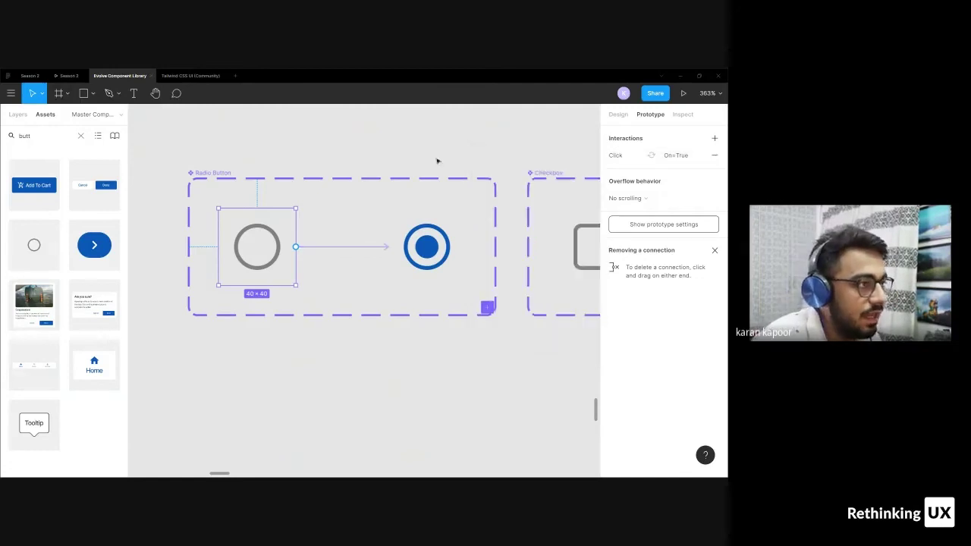
key("alt+1")
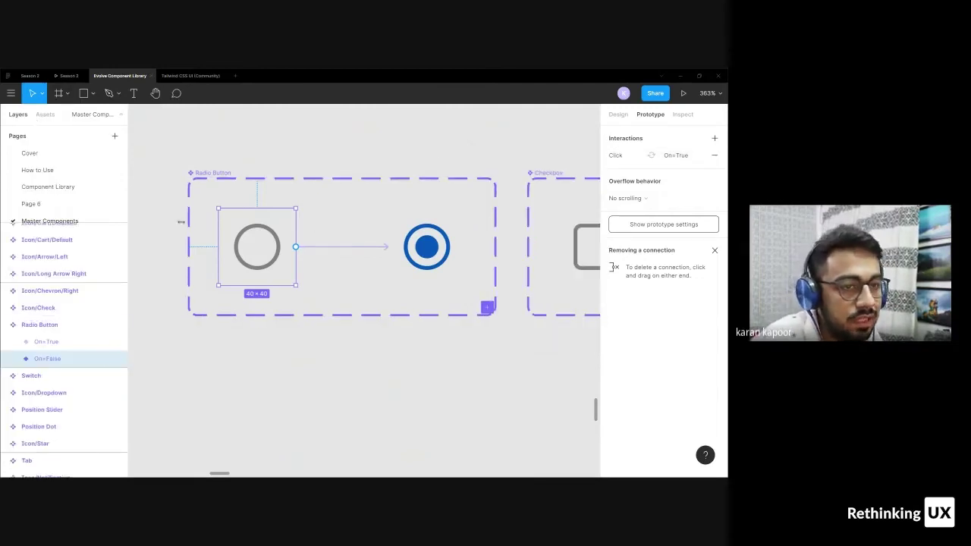
On Page 7, find 'radio' in Assets and place a Radio Button above Add To Cart
left_click(72, 204)
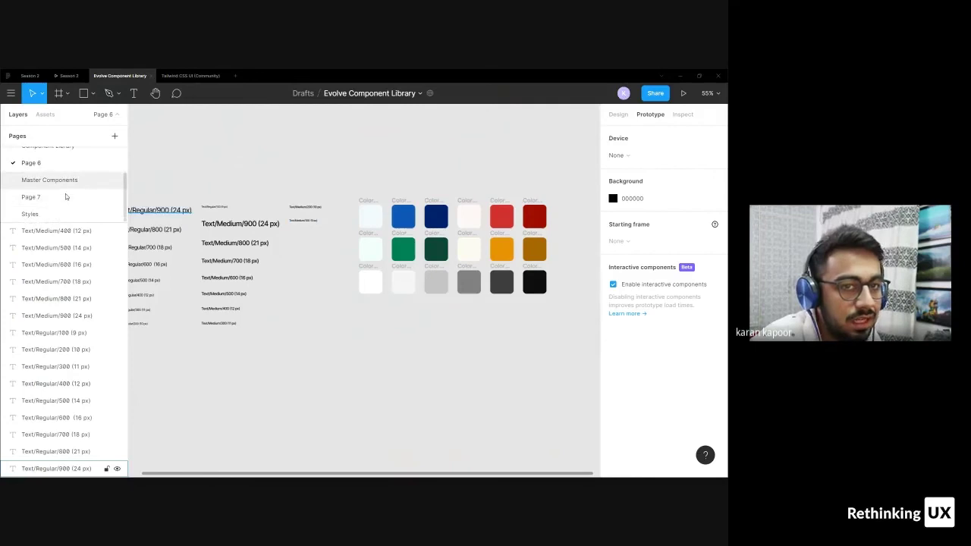
left_click(65, 195)
scroll(302, 218, "down", 3)
scroll(302, 219, "up", 2)
scroll(302, 218, "up", 4)
left_click(159, 184)
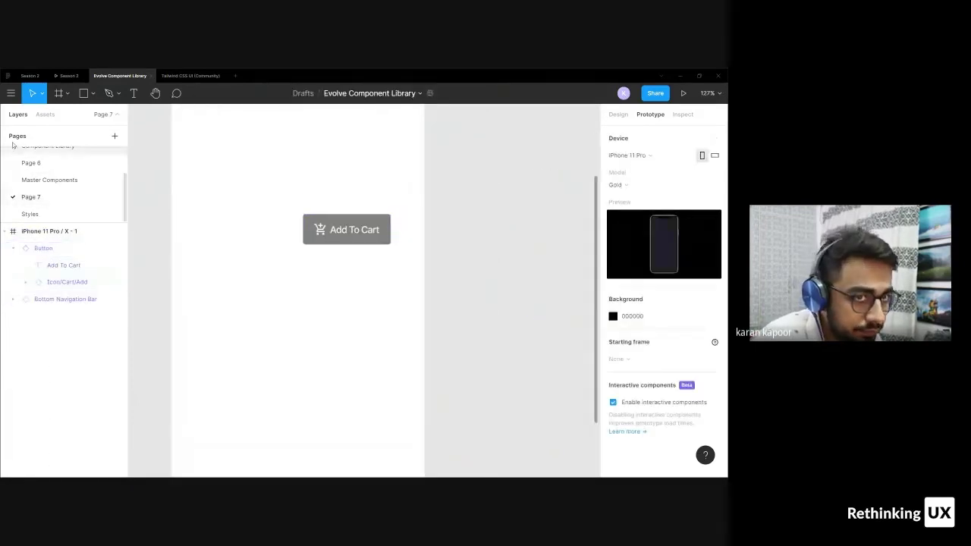
left_click(45, 114)
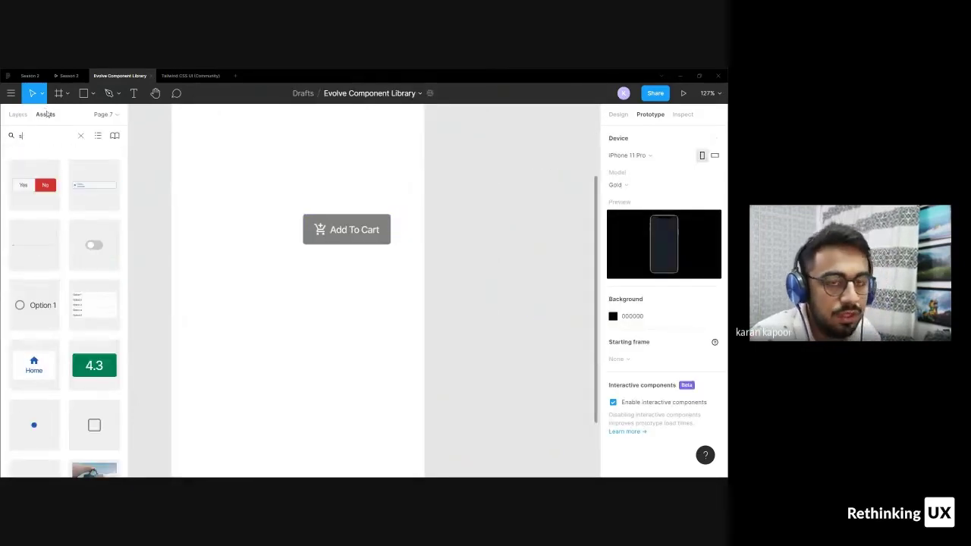
type("radio")
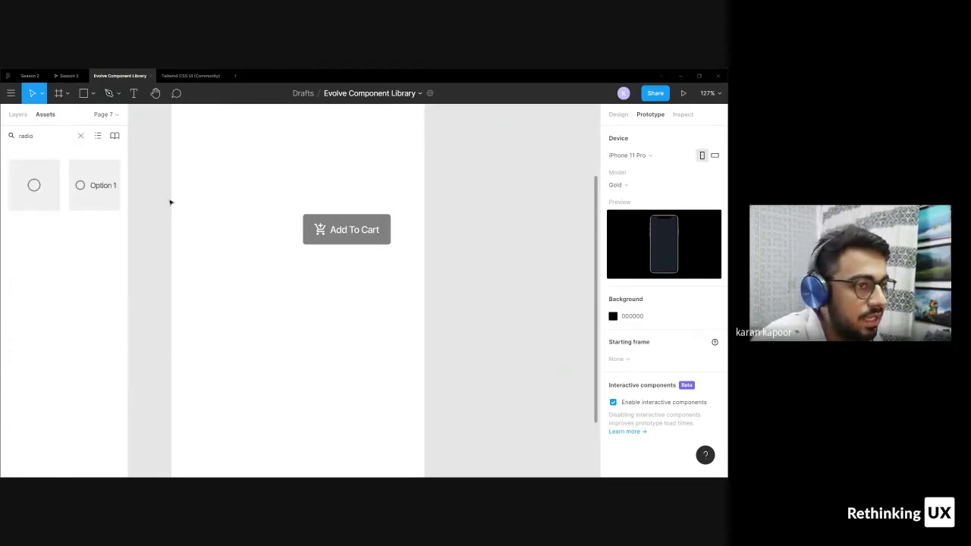
left_click_drag(42, 195, 357, 202)
Duplicate the iPhone frame beside the original and turn the copy's radio button on
scroll(288, 182, "down", 5)
left_click(375, 240)
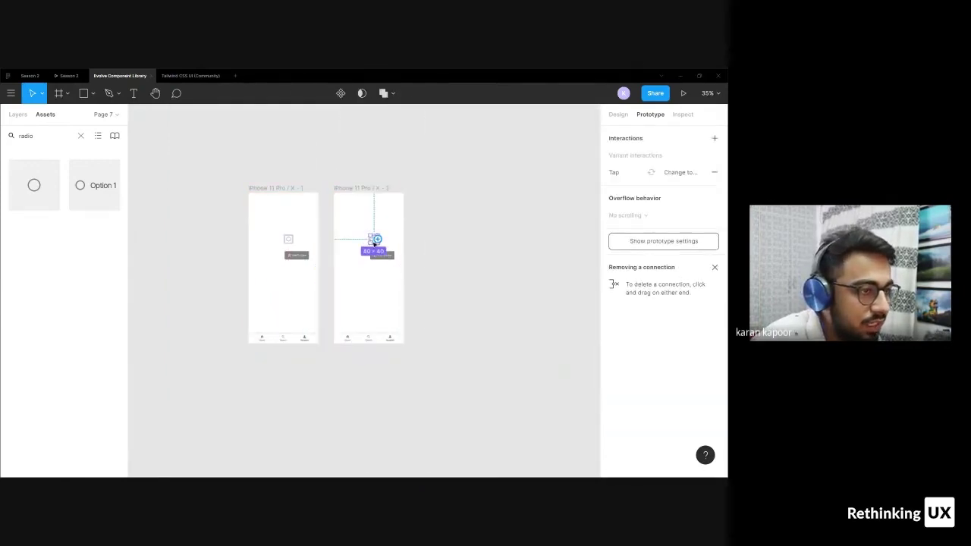
scroll(374, 242, "up", 5)
left_click(622, 114)
left_click(661, 271)
Compare both frames' radio buttons, then select the second iPhone frame
scroll(438, 253, "down", 3)
left_click(393, 233)
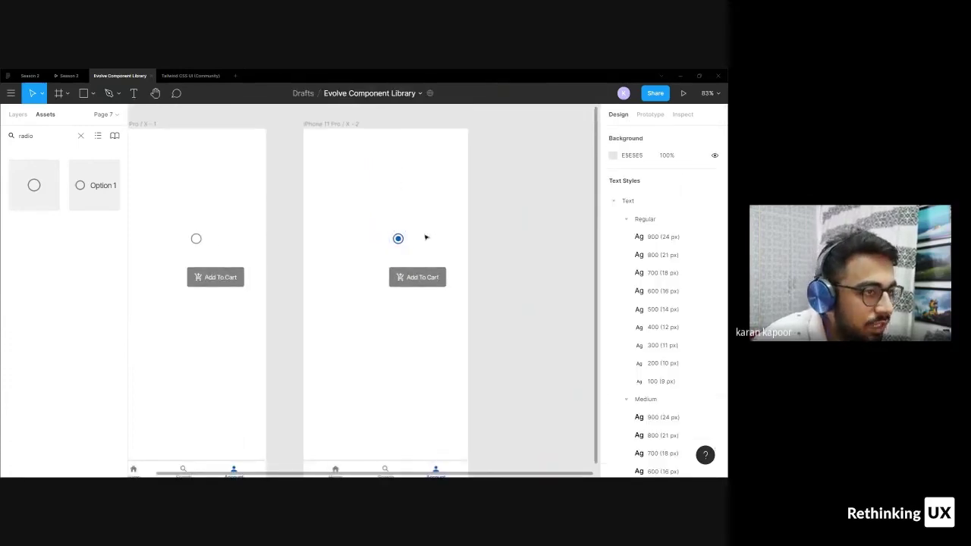
left_click(199, 242)
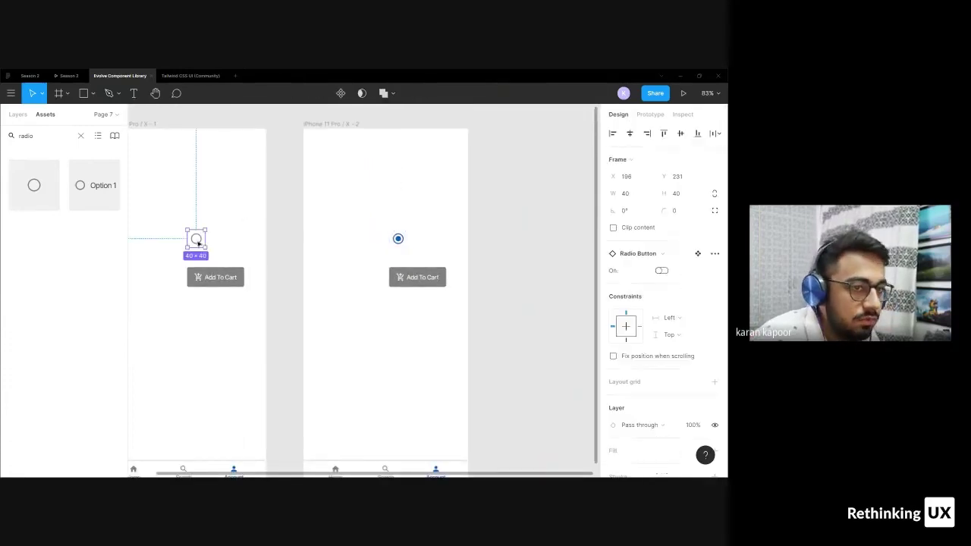
left_click(398, 238)
left_click(341, 251)
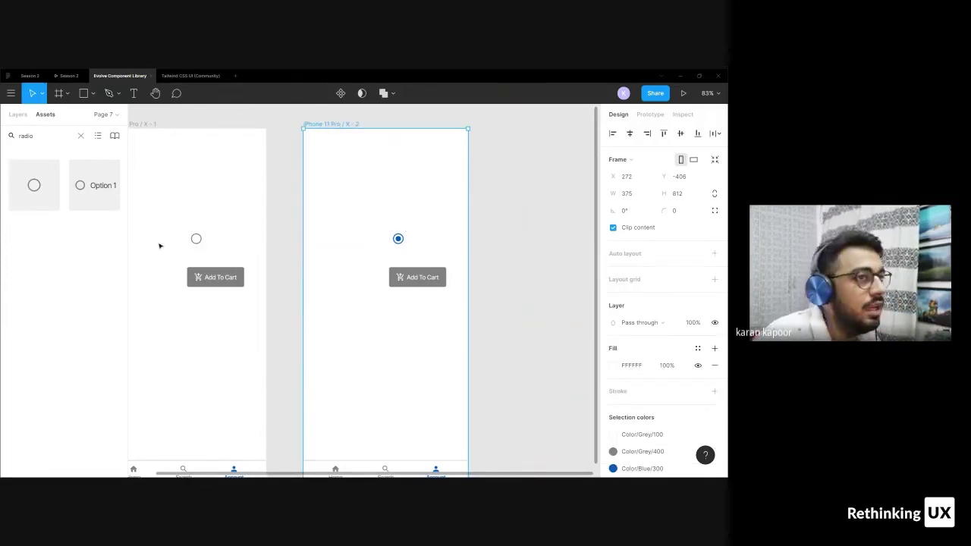
Delete the second iPhone frame and the Add To Cart button
key("Delete")
left_click(214, 273)
key("Delete")
scroll(193, 271, "left", 3)
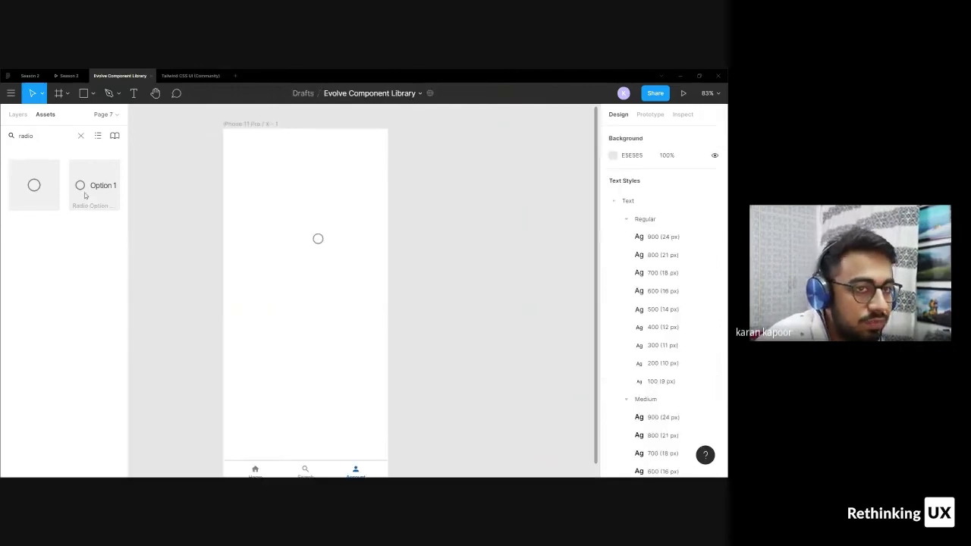
Copy the radio into a row of five, repeat the row to seven rows, and select all 35
left_click(318, 240)
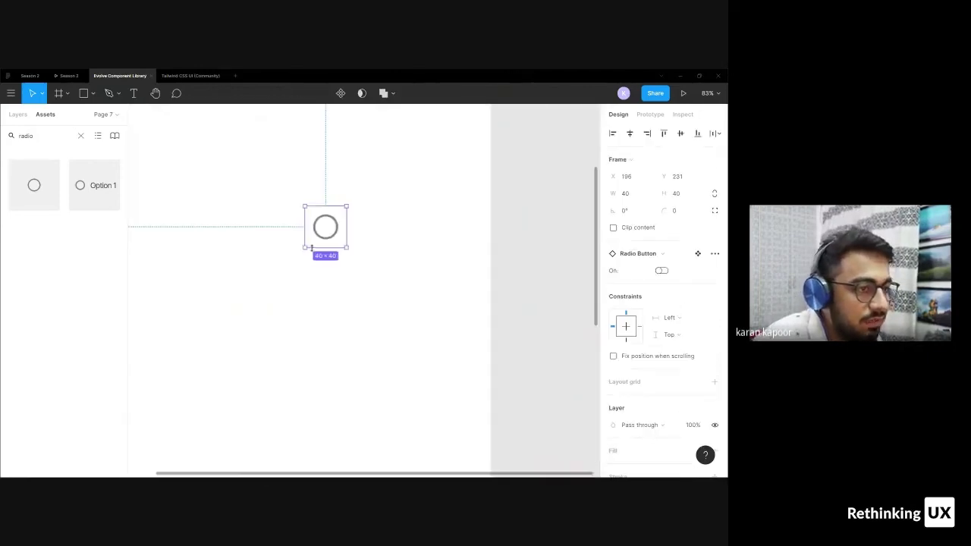
left_click_drag(320, 242, 277, 164)
key("ctrl+d")
key("ctrl+d")
key("ctrl+d")
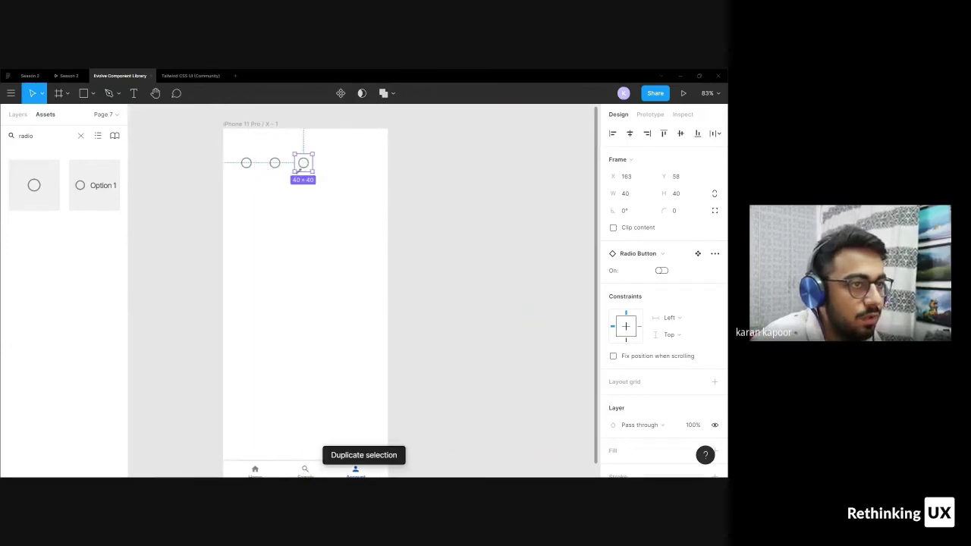
left_click_drag(239, 191, 329, 194)
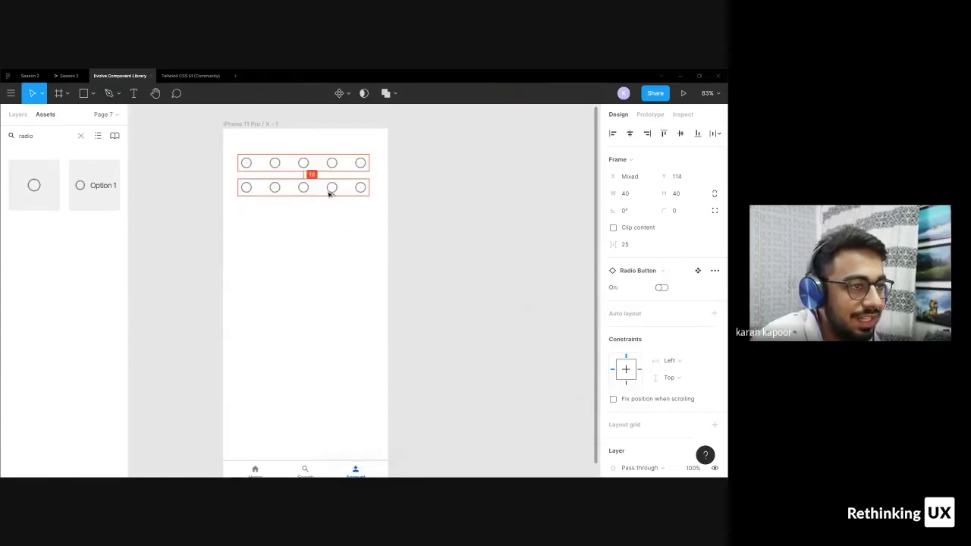
key("ctrl+d")
key("ctrl+d")
key("ctrl+d")
key("ctrl+d")
key("ctrl+d")
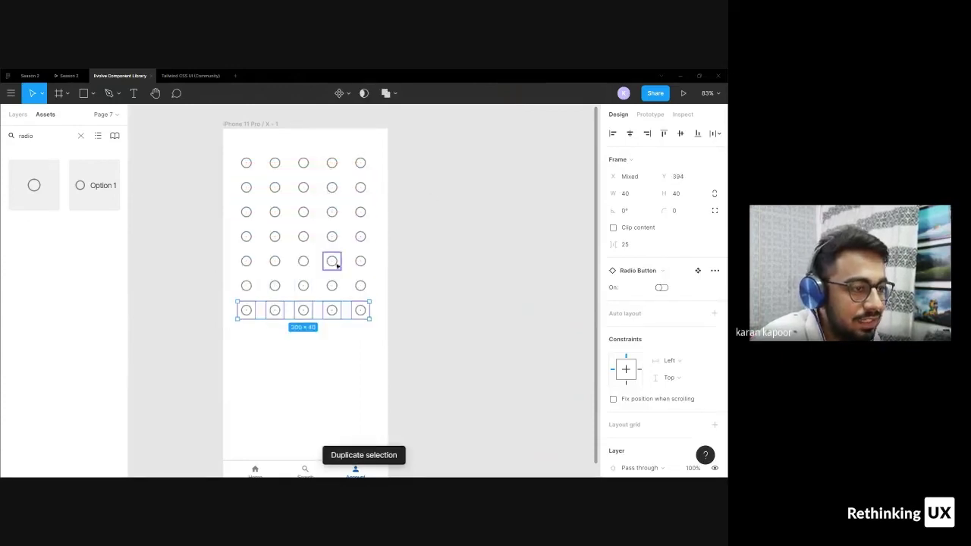
scroll(431, 198, "down", 2)
left_click(436, 236)
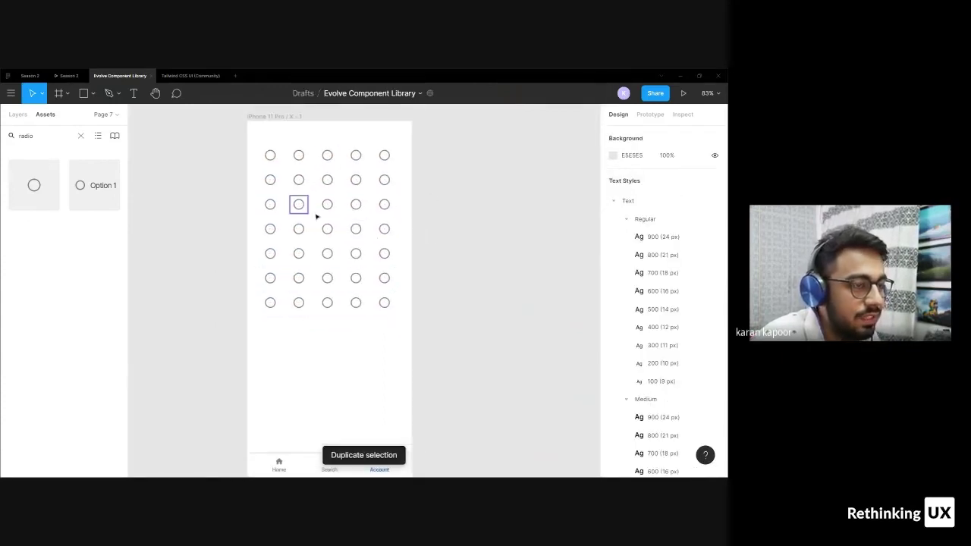
left_click_drag(258, 129, 388, 352)
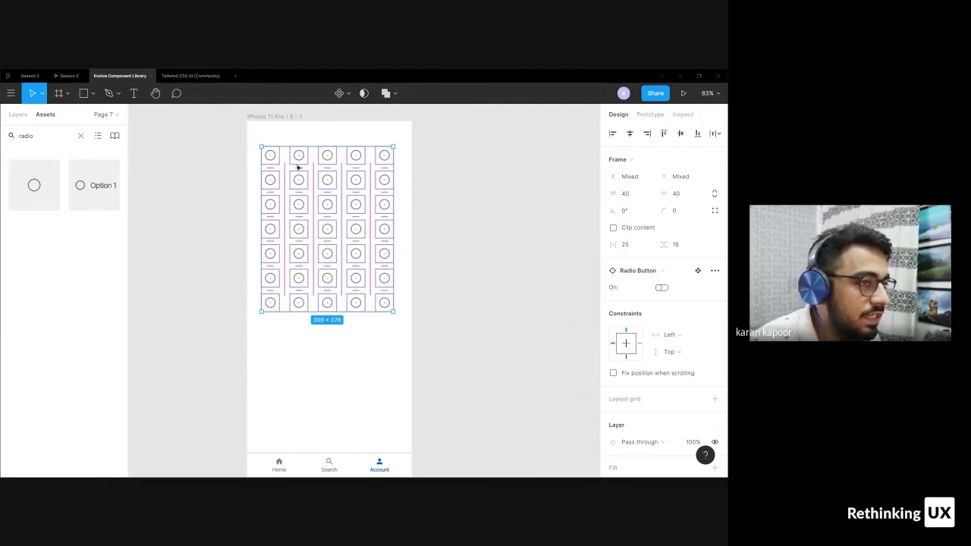
Set the radio grid's horizontal and vertical spacing to 24
scroll(301, 176, "up", 3)
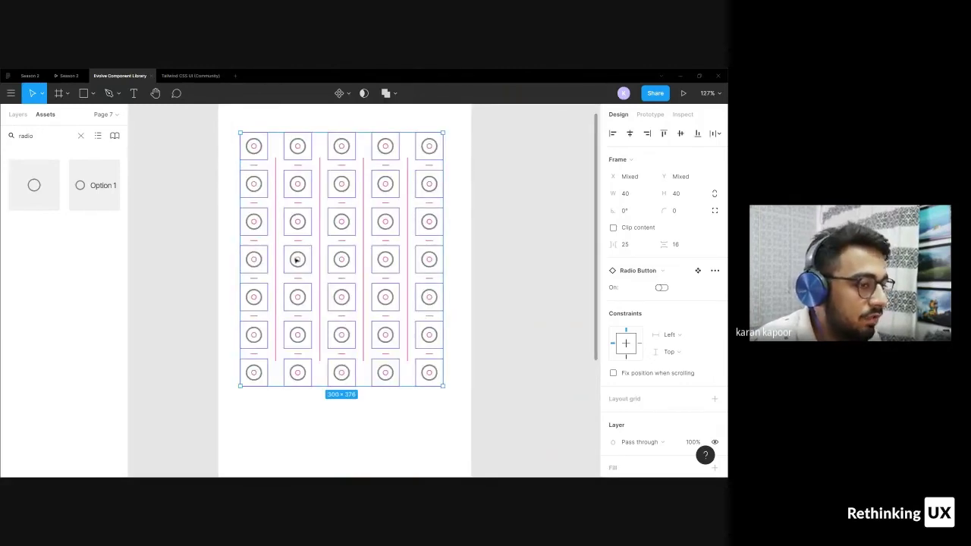
scroll(296, 254, "down", 2)
scroll(332, 220, "down", 3)
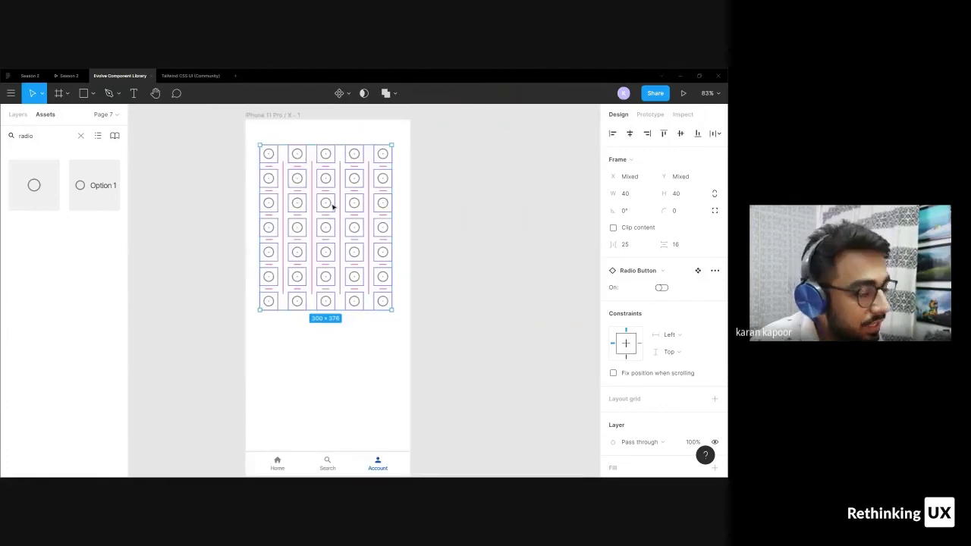
left_click(641, 243)
type("24")
key("Return")
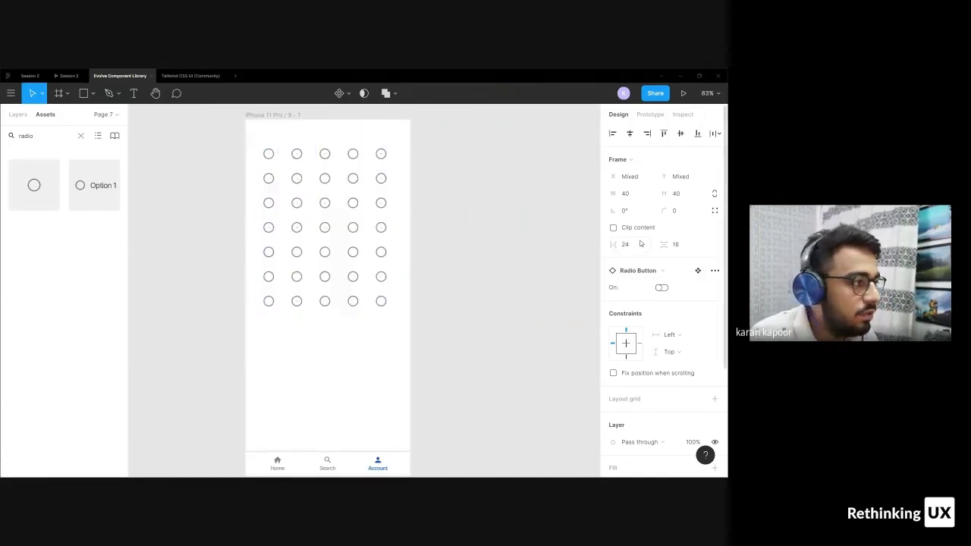
left_click(687, 247)
type("24")
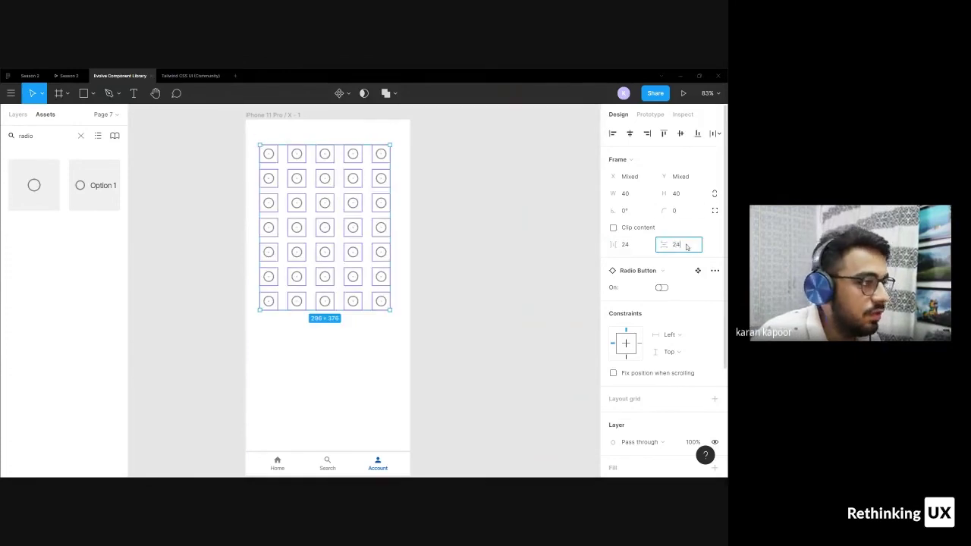
key("Return")
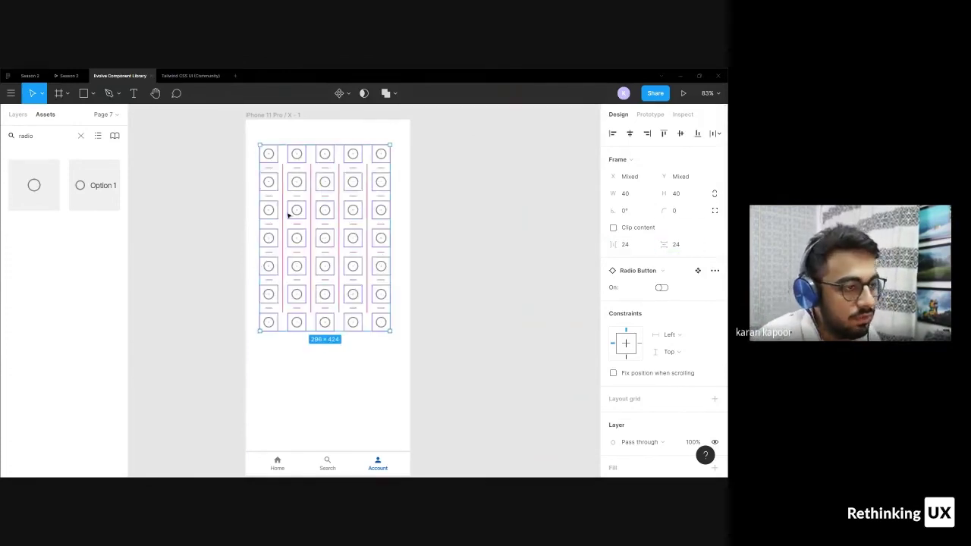
Drag the radio grid so it sits horizontally centred in the iPhone frame
left_click_drag(308, 227, 310, 239)
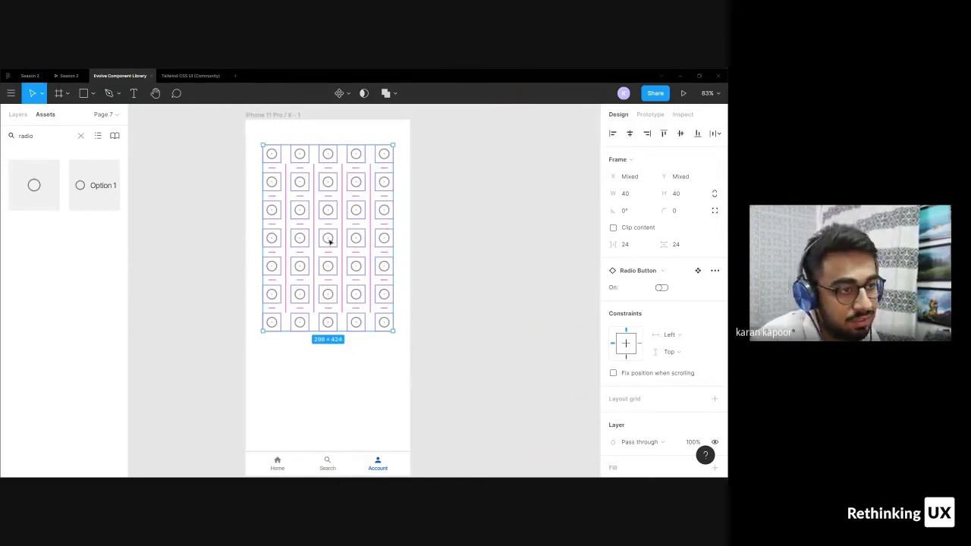
scroll(336, 205, "down", 5)
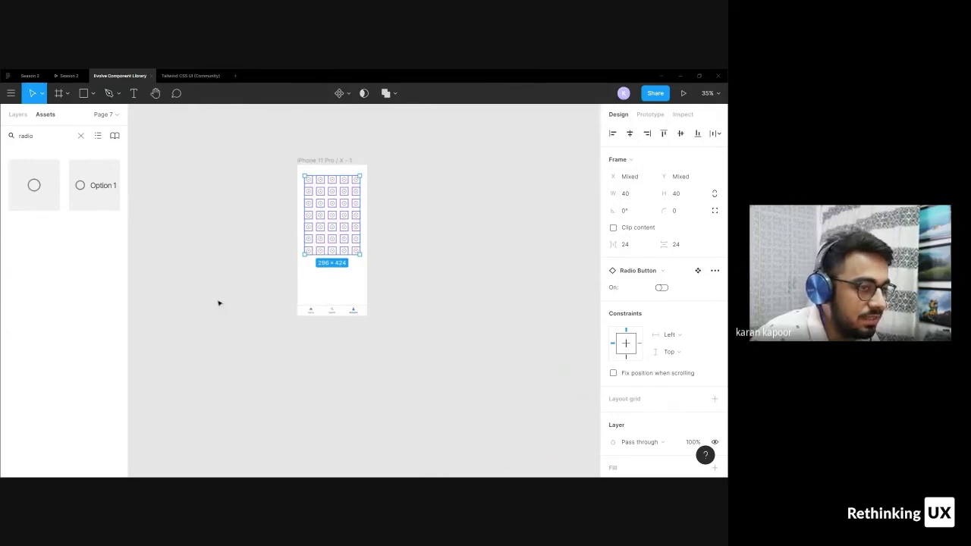
scroll(319, 184, "up", 5)
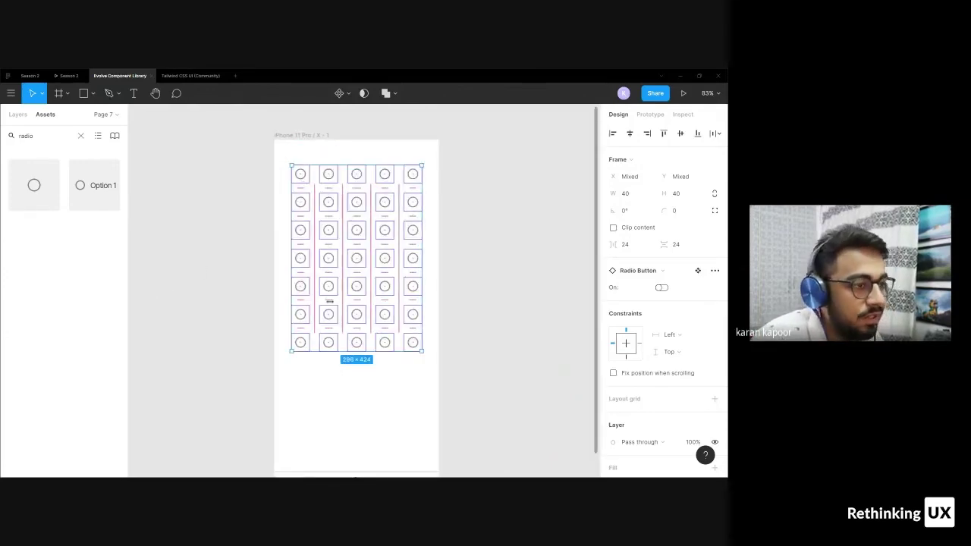
scroll(401, 268, "down", 2)
Jump from the grid's first radio button to its main component
left_click(434, 266)
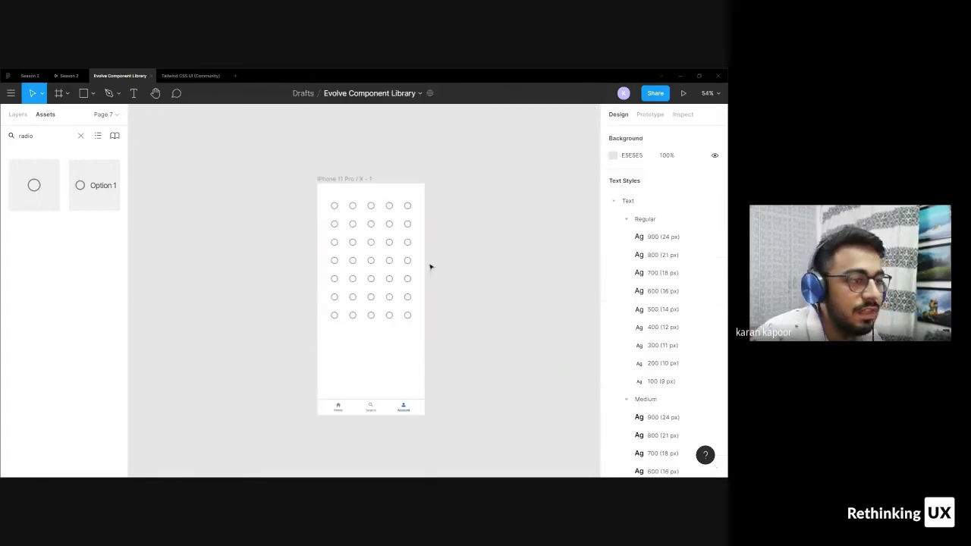
left_click(403, 274)
left_click(336, 352)
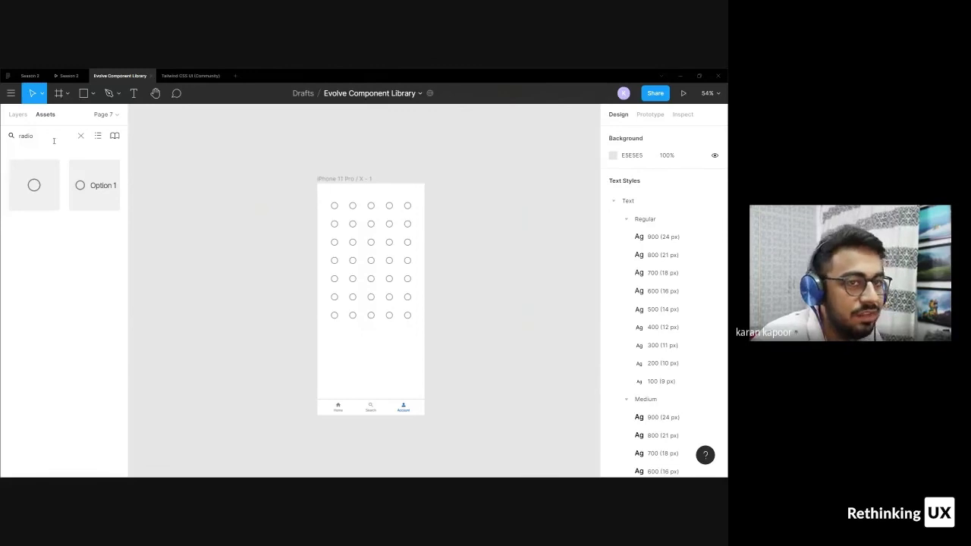
left_click(18, 113)
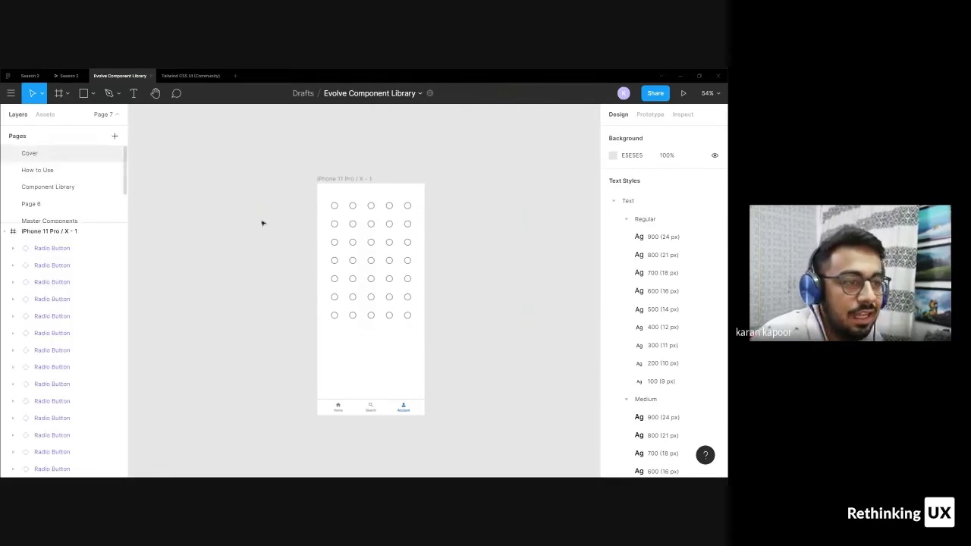
double_click(336, 216)
left_click(698, 253)
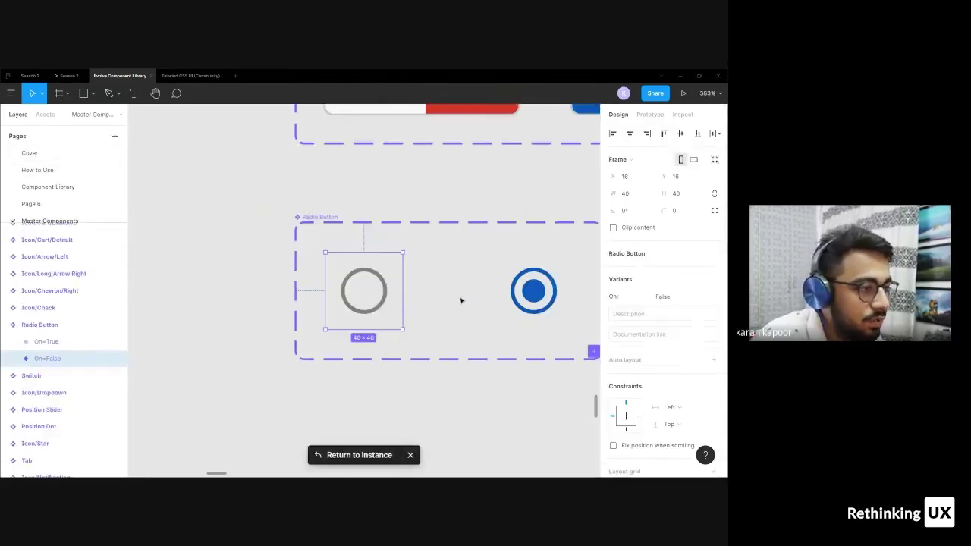
Make the On=True variant change to On=False on click
left_click(564, 283)
key("shift+e")
left_click_drag(573, 291, 390, 308)
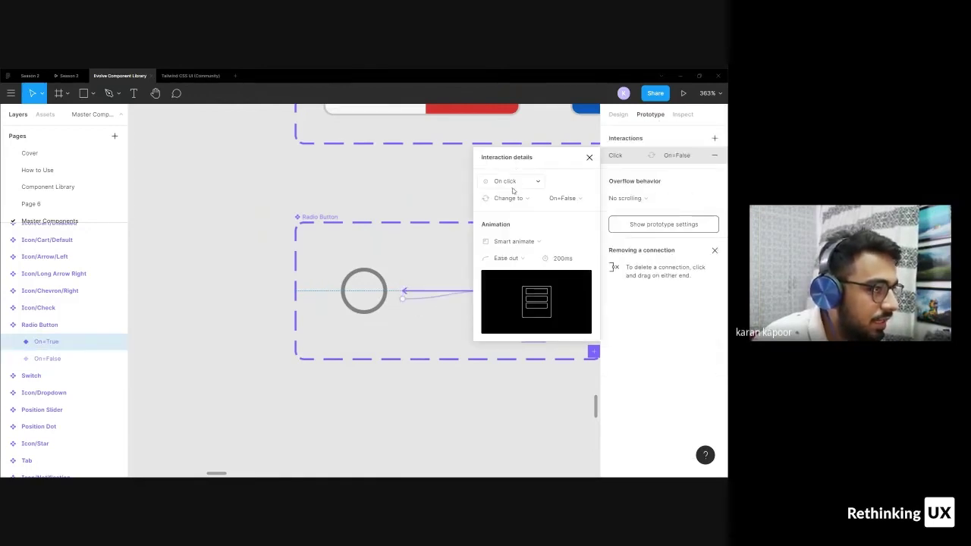
left_click(364, 290)
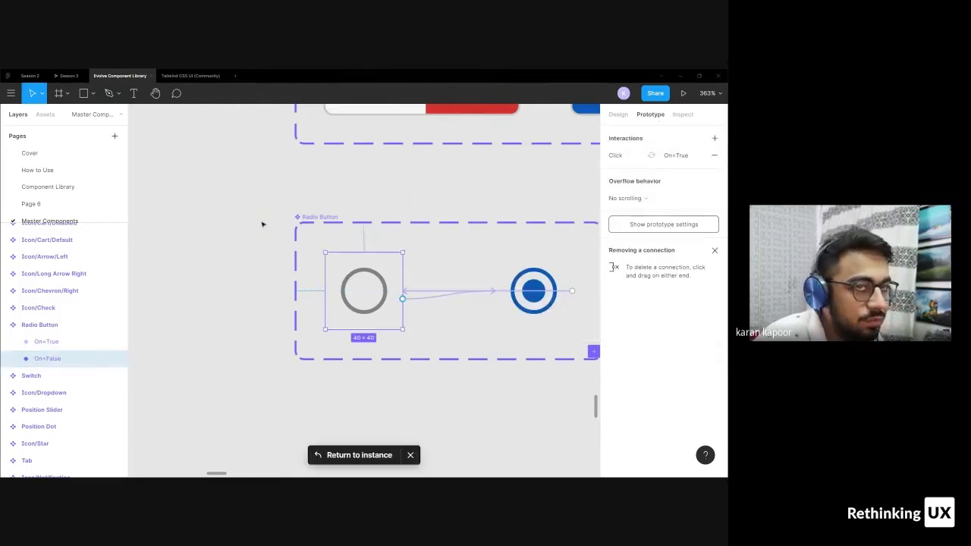
Return to Page 7 and select the iPhone 11 Pro / X - 1 frame
left_click(262, 221)
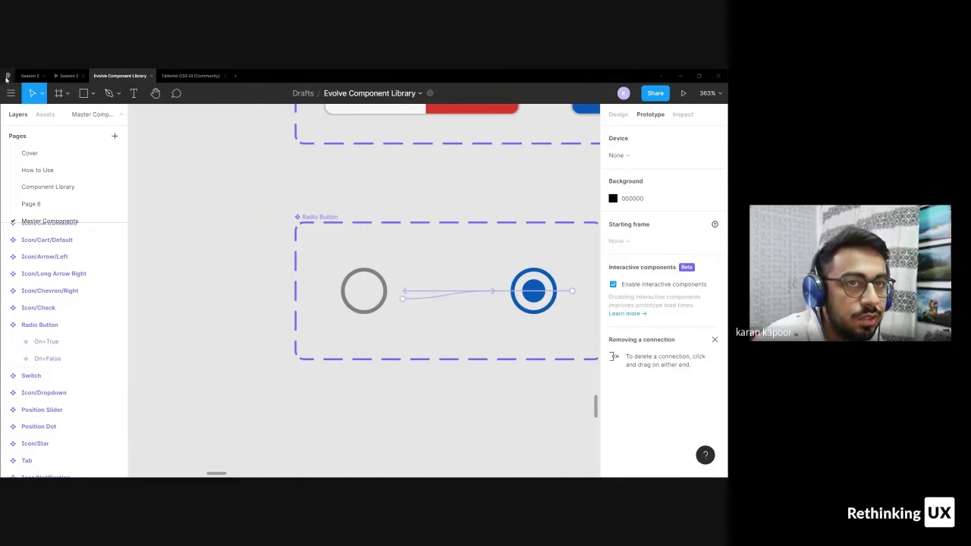
left_click(72, 203)
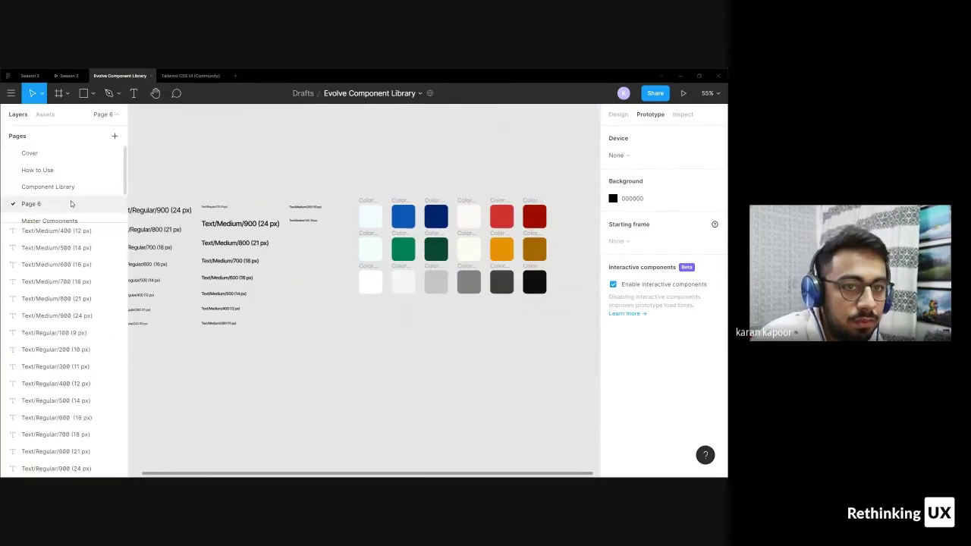
scroll(72, 203, "down", 2)
left_click(49, 180)
left_click(76, 196)
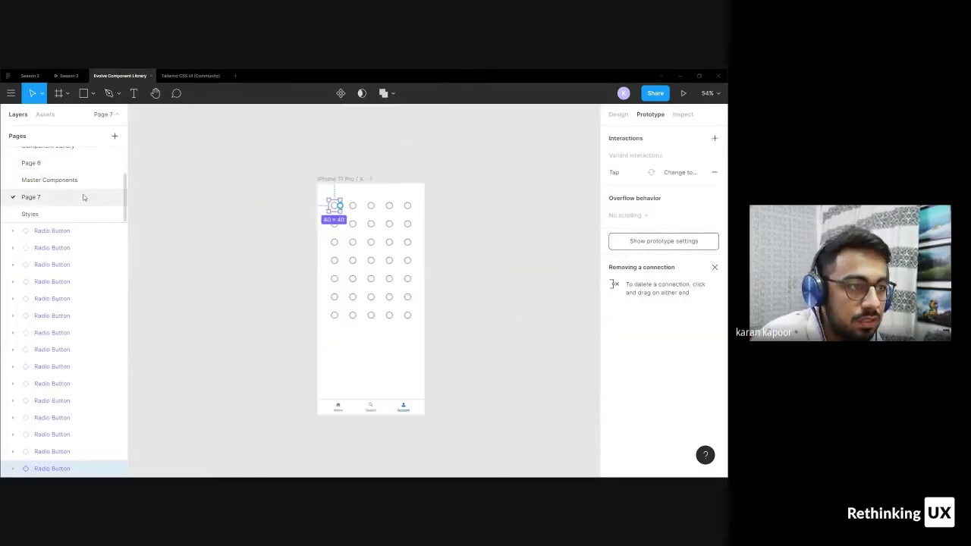
left_click(320, 181)
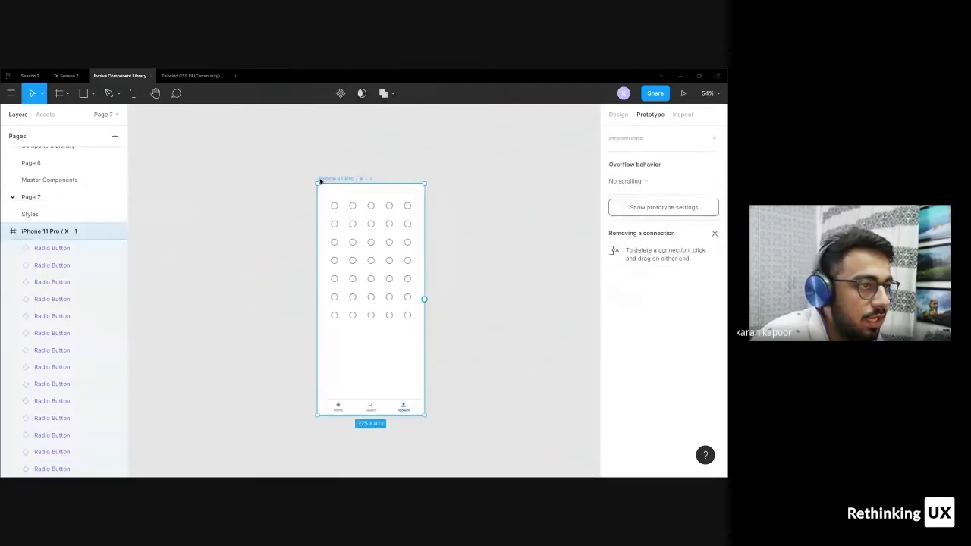
Start the prototype preview and toggle three top-row radios on, then off
left_click(683, 93)
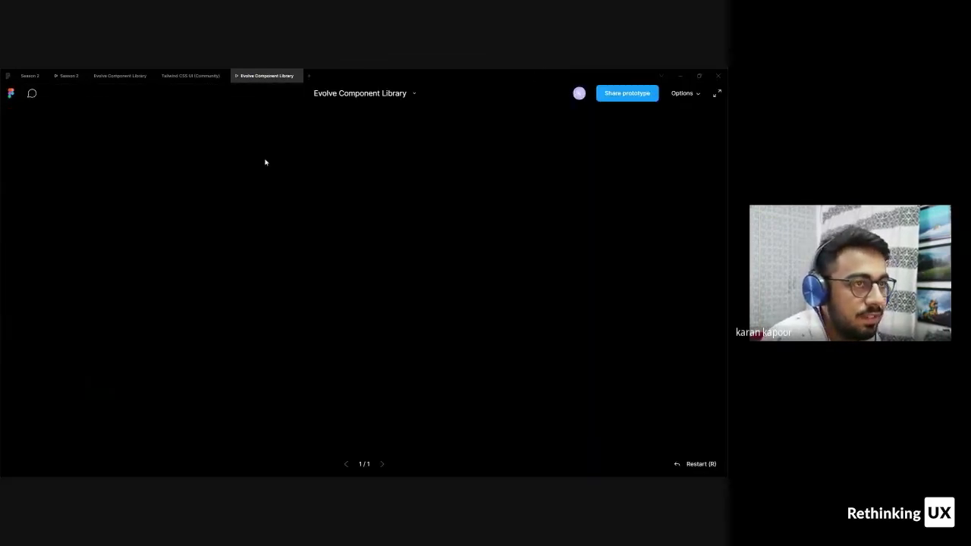
left_click(313, 151)
left_click(338, 151)
left_click(363, 150)
left_click(364, 150)
left_click(339, 150)
left_click(314, 151)
Turn on radios across rows 1–3, turn them all off again, and return to the design file
left_click(313, 176)
left_click(338, 176)
left_click(313, 200)
left_click(338, 200)
left_click(363, 200)
left_click(363, 176)
left_click(314, 151)
left_click(339, 151)
left_click(338, 176)
left_click(338, 150)
left_click(313, 150)
left_click(313, 176)
left_click(313, 200)
left_click(339, 201)
left_click(364, 200)
left_click(363, 176)
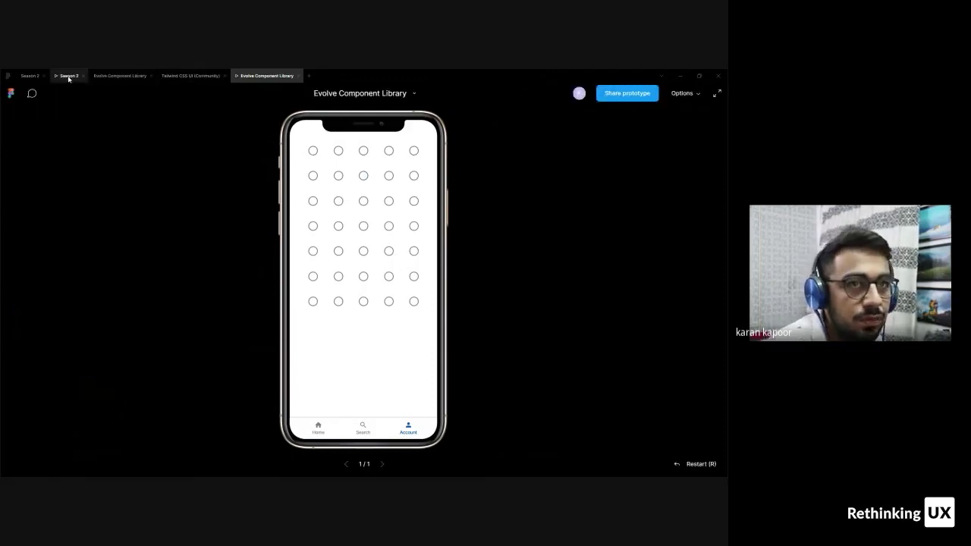
left_click(114, 76)
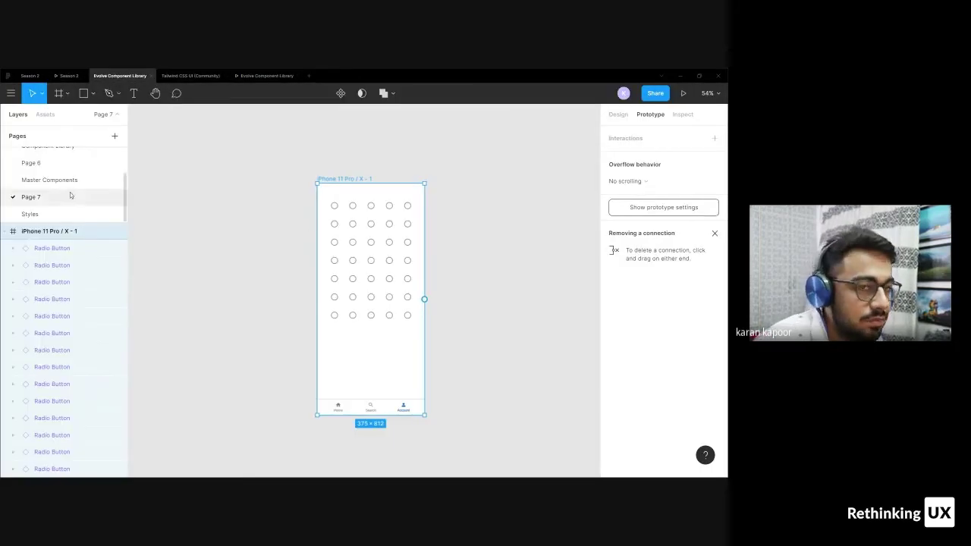
Change the off variant's interaction trigger from On click to While hovering
left_click(334, 204)
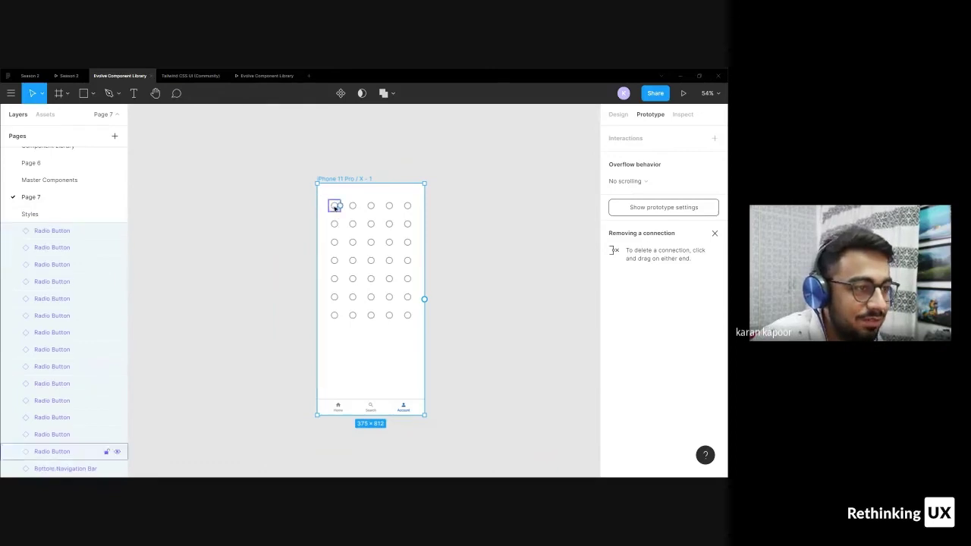
left_click(619, 114)
left_click(698, 254)
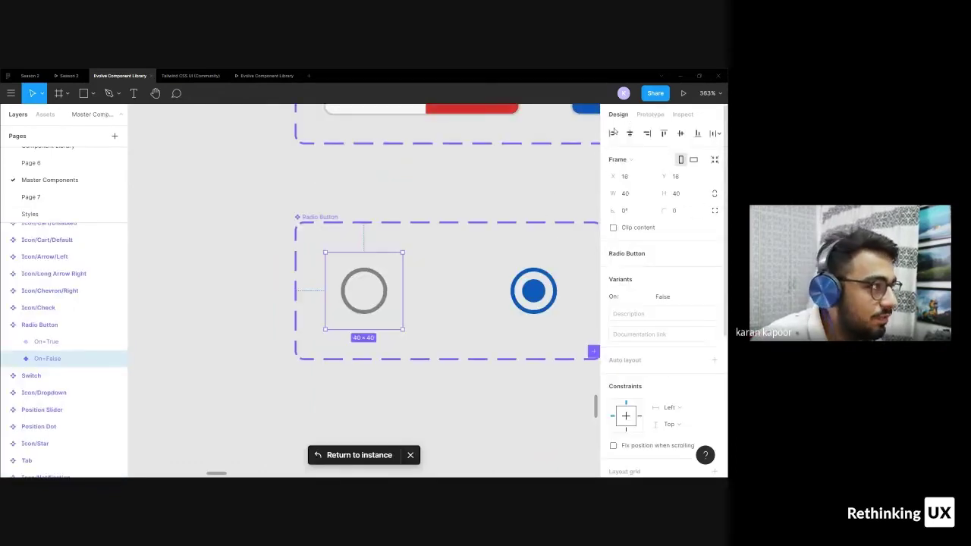
left_click(645, 115)
left_click(630, 156)
left_click(522, 197)
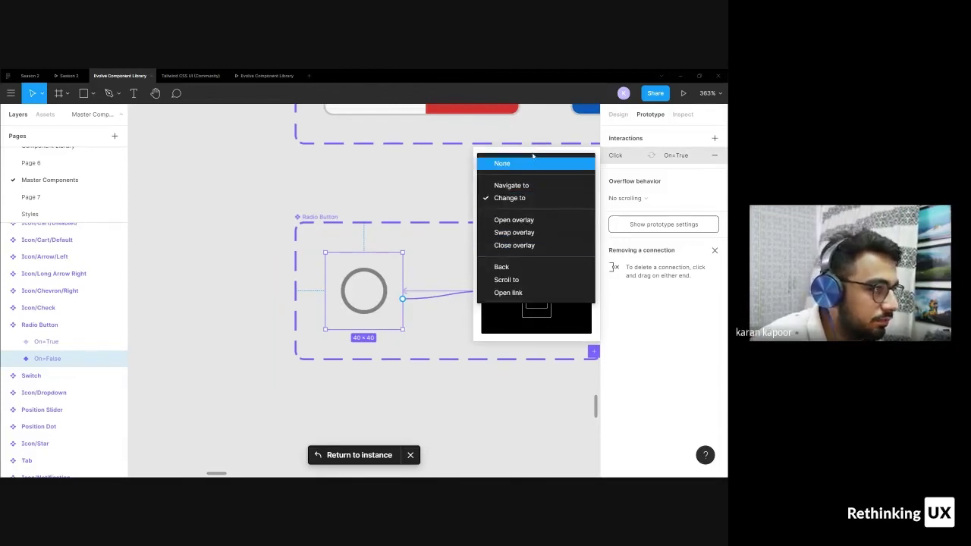
left_click(516, 179)
left_click(516, 181)
left_click(516, 205)
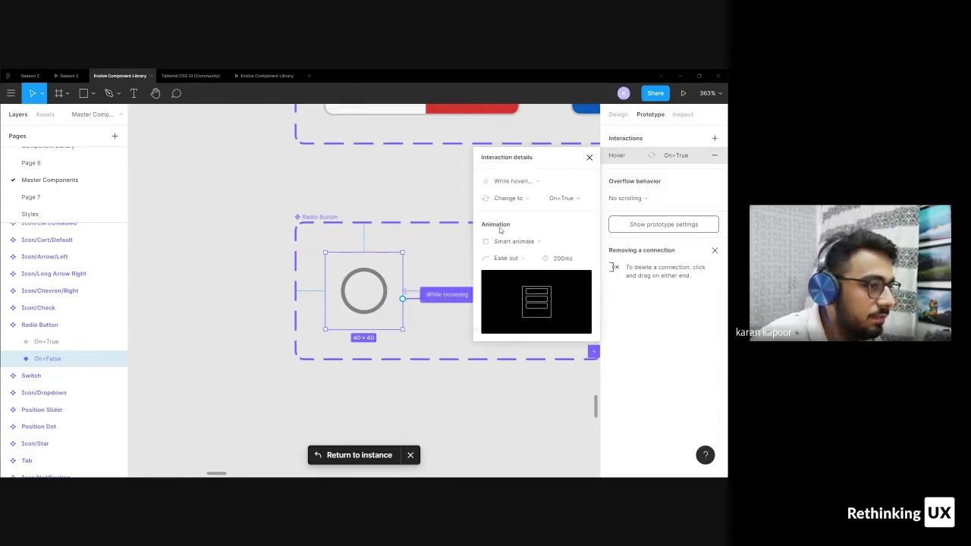
Set the On=True variant's trigger to While hovering and return to the prototype
scroll(308, 253, "down", 2)
scroll(308, 252, "down", 2)
scroll(403, 270, "up", 3)
left_click(405, 270)
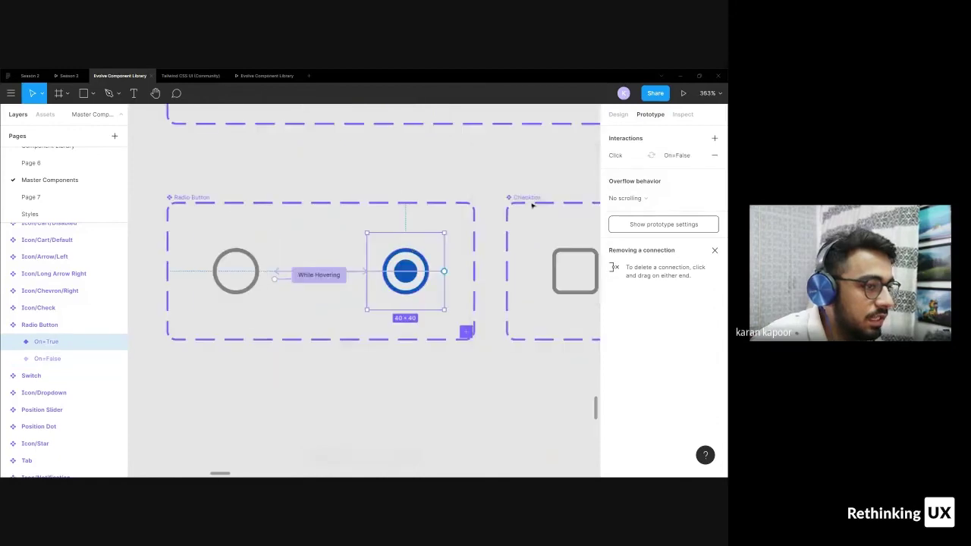
left_click(630, 155)
left_click(516, 181)
left_click(516, 205)
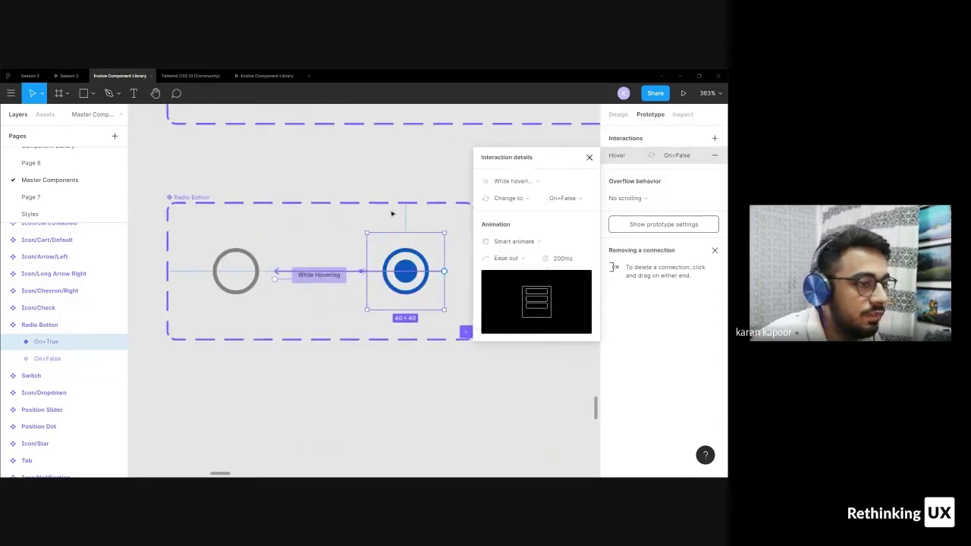
left_click(341, 152)
left_click(282, 76)
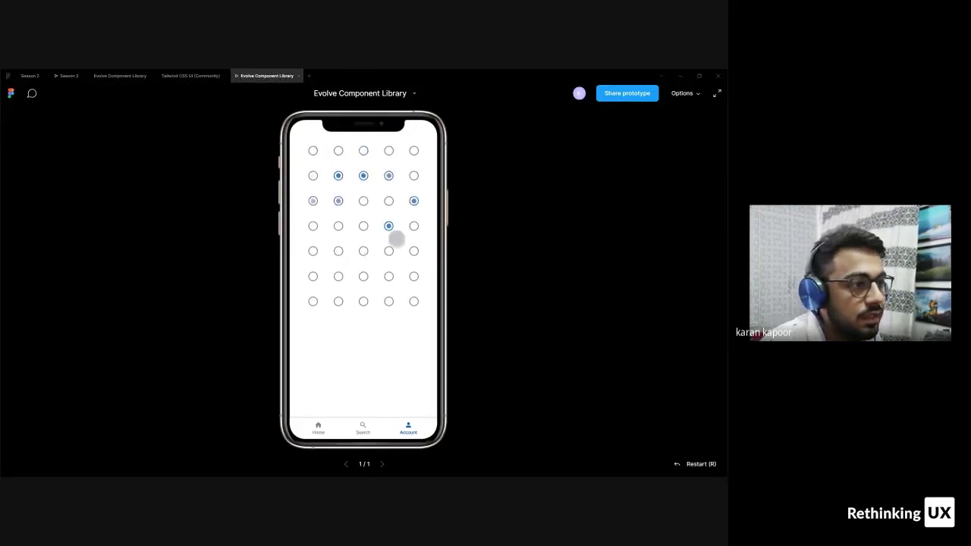
Set the radio button's While Hovering smart-animate duration to 300 ms
left_click(186, 76)
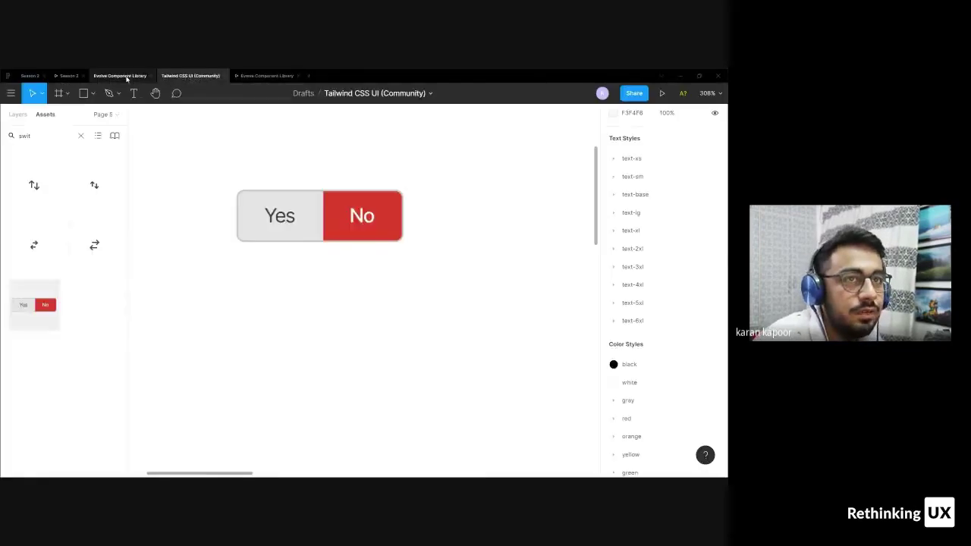
left_click(120, 75)
left_click_drag(183, 241, 450, 314)
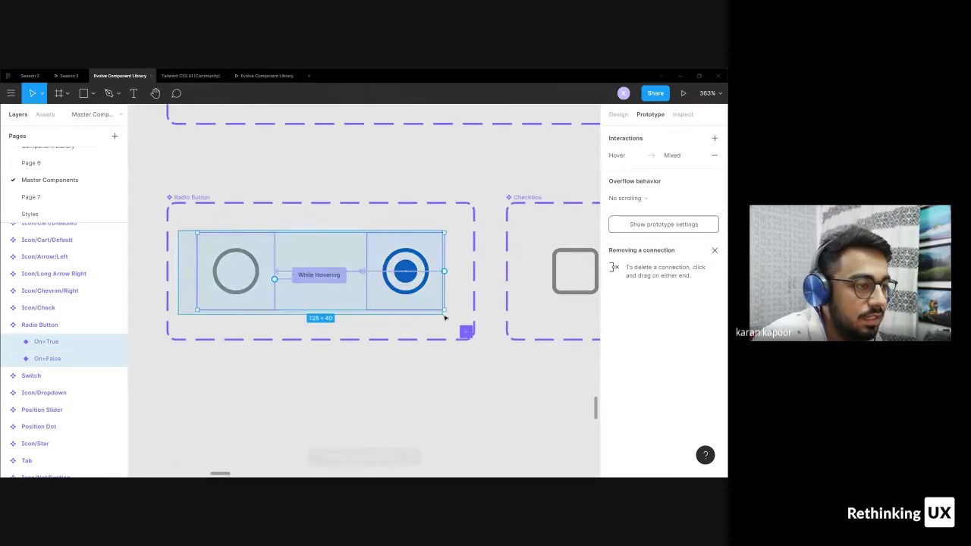
left_click(319, 275)
left_click(576, 258)
type("300")
key("Return")
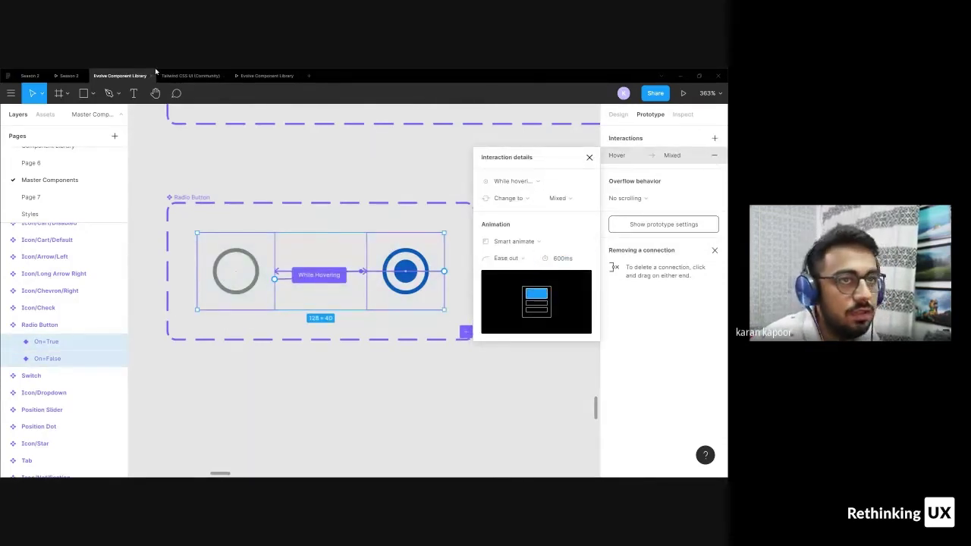
Retest the radio-grid prototype, then move to the Season 2 prototype
left_click(251, 76)
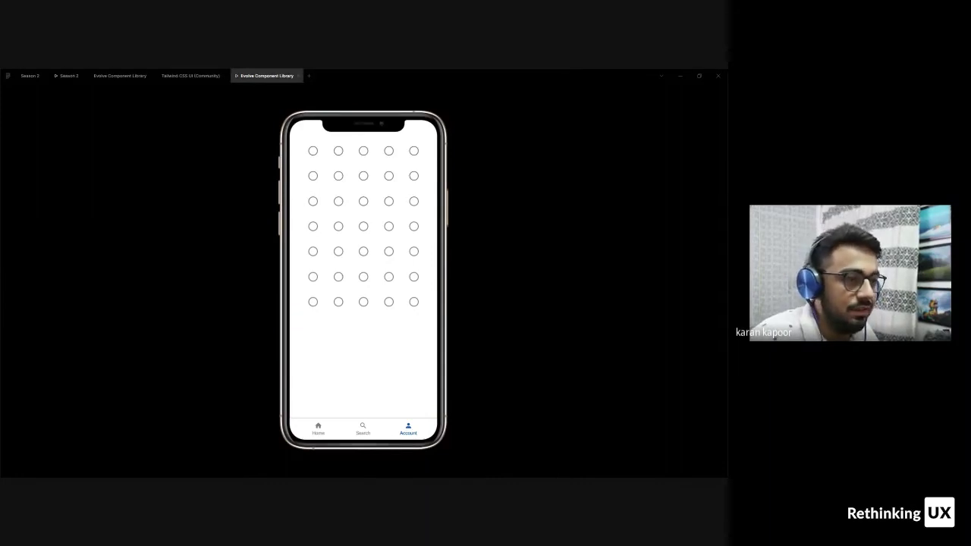
left_click(30, 76)
left_click(68, 76)
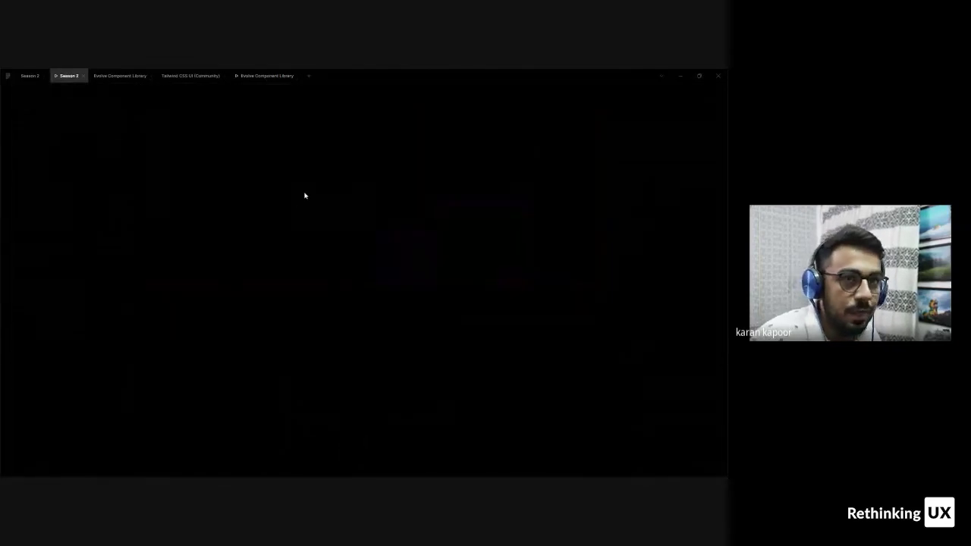